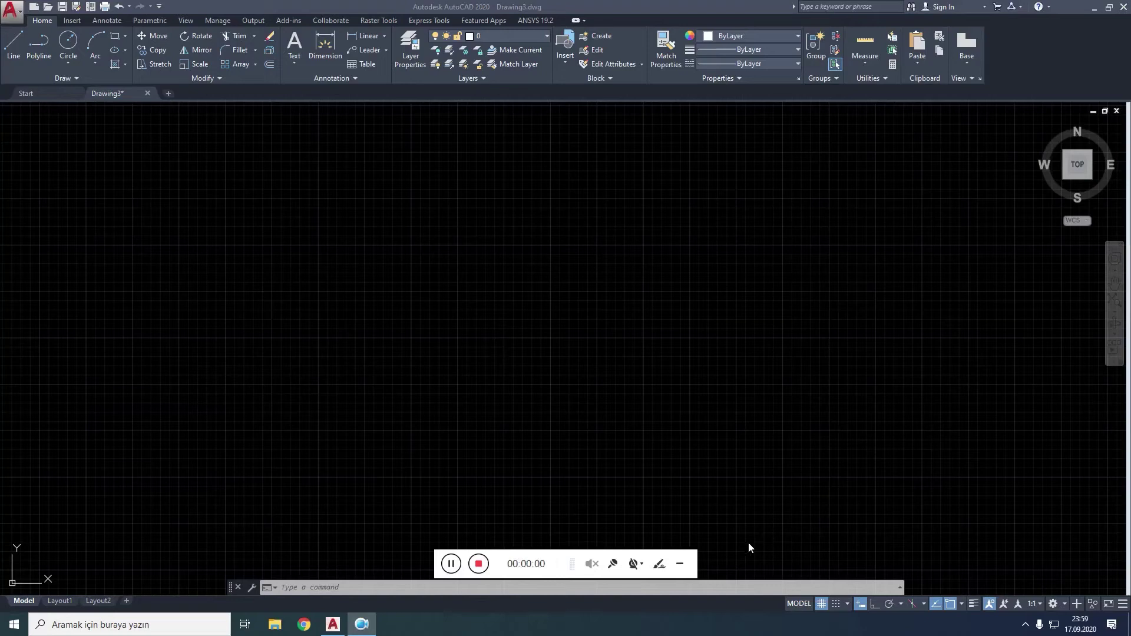
Step: Bring up the Layer Properties Manager for Drawing3
left_click(678, 565)
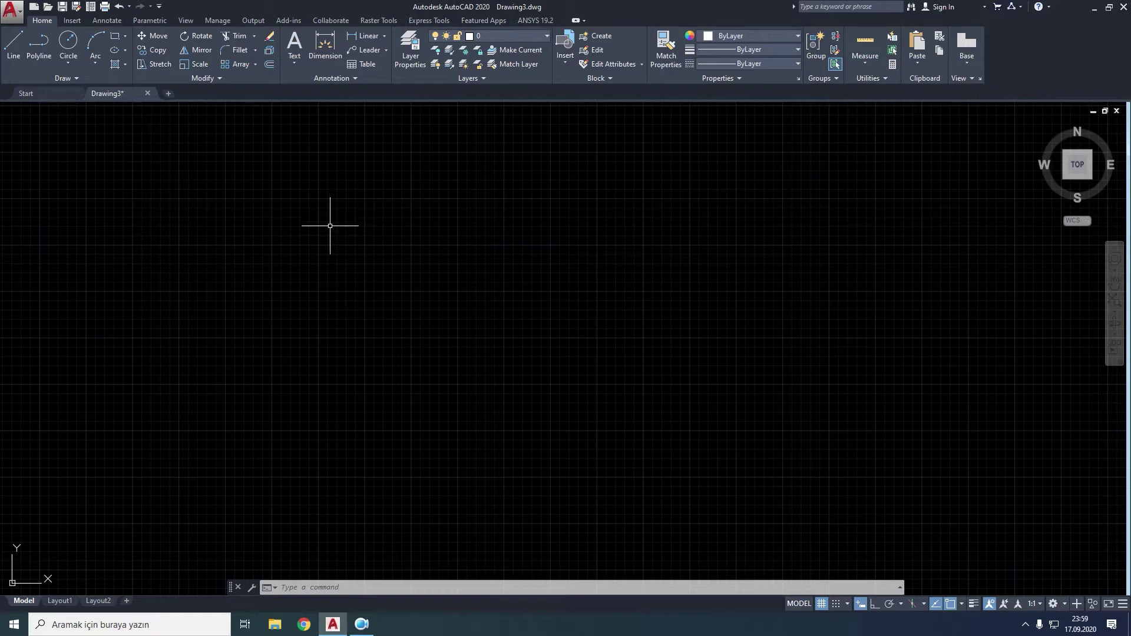
left_click(404, 59)
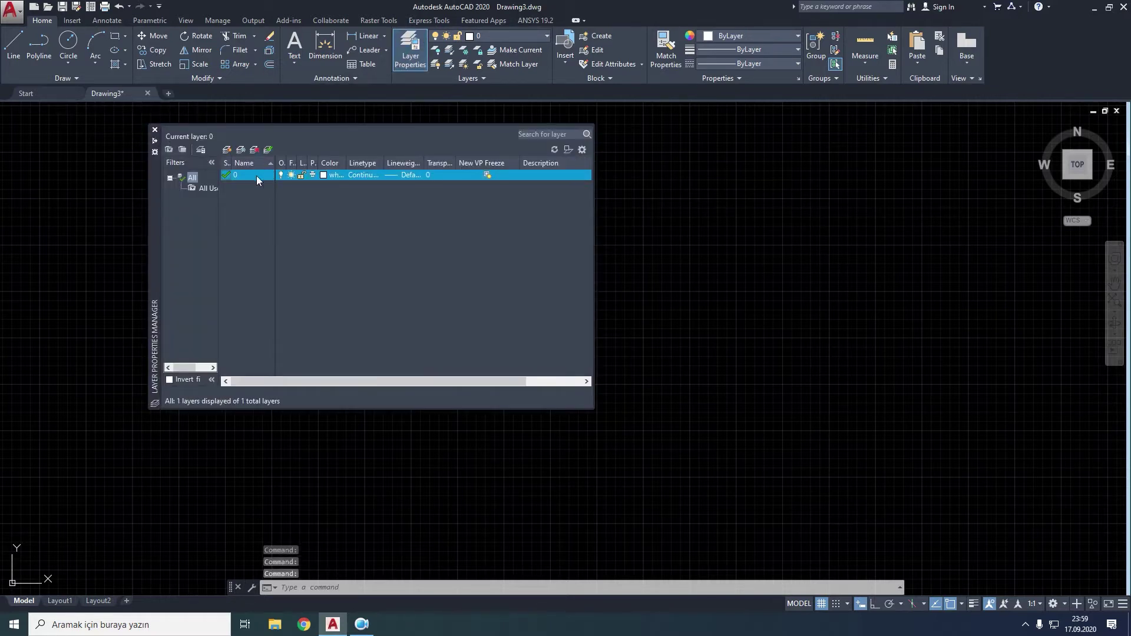
left_click(155, 130)
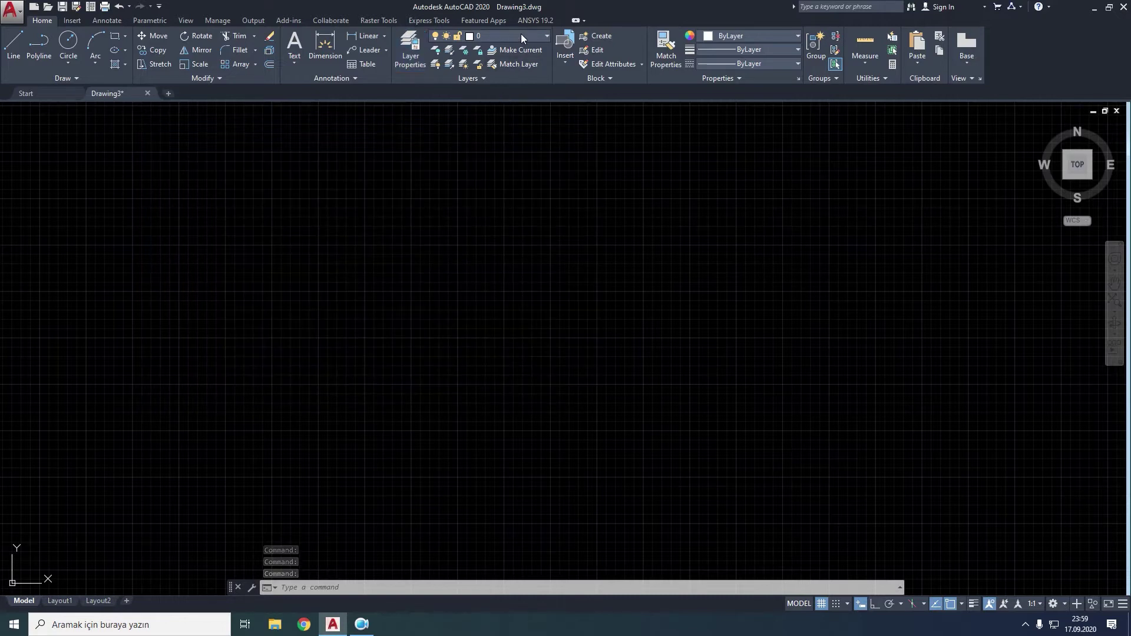
left_click(520, 36)
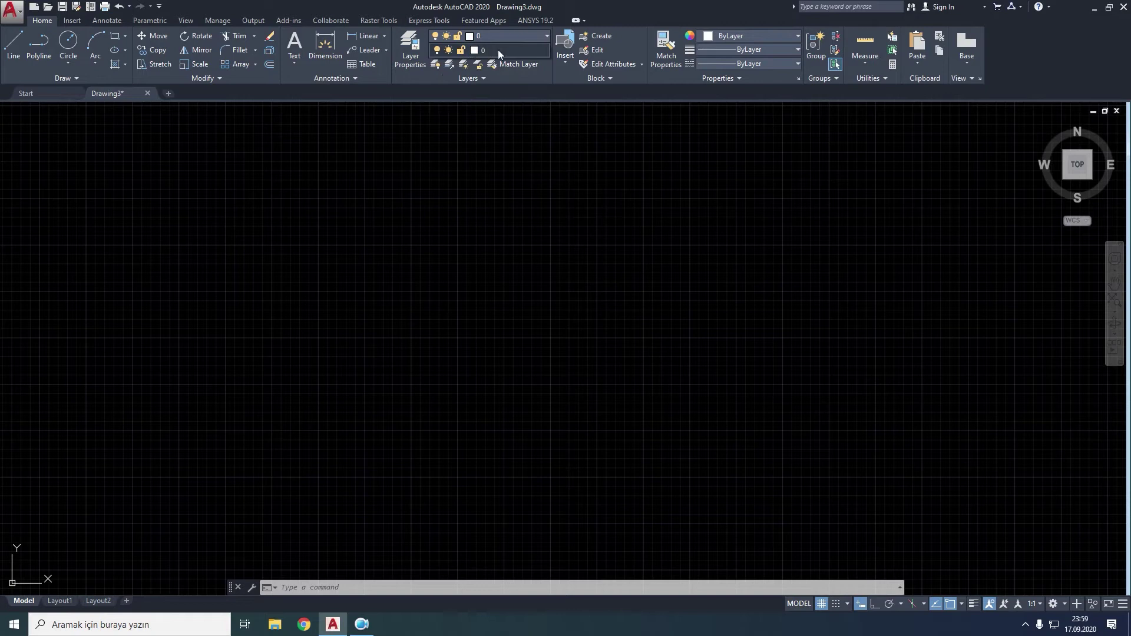
left_click(406, 54)
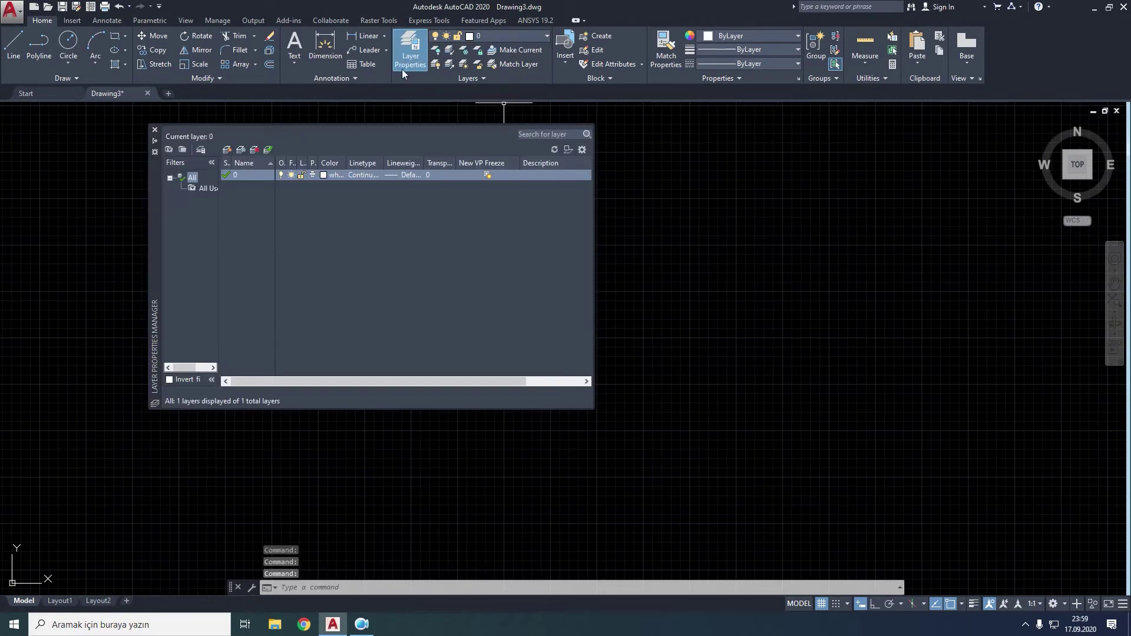
Step: Create the new layers Duvar, Kapı and Pencere
left_click(227, 151)
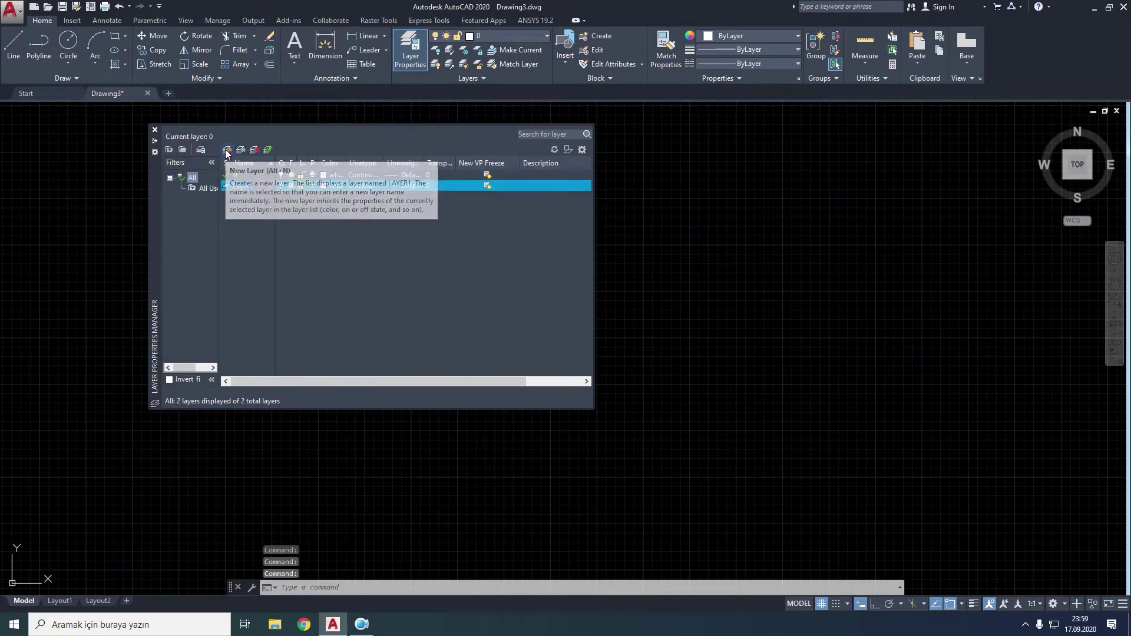
key("BackSpace")
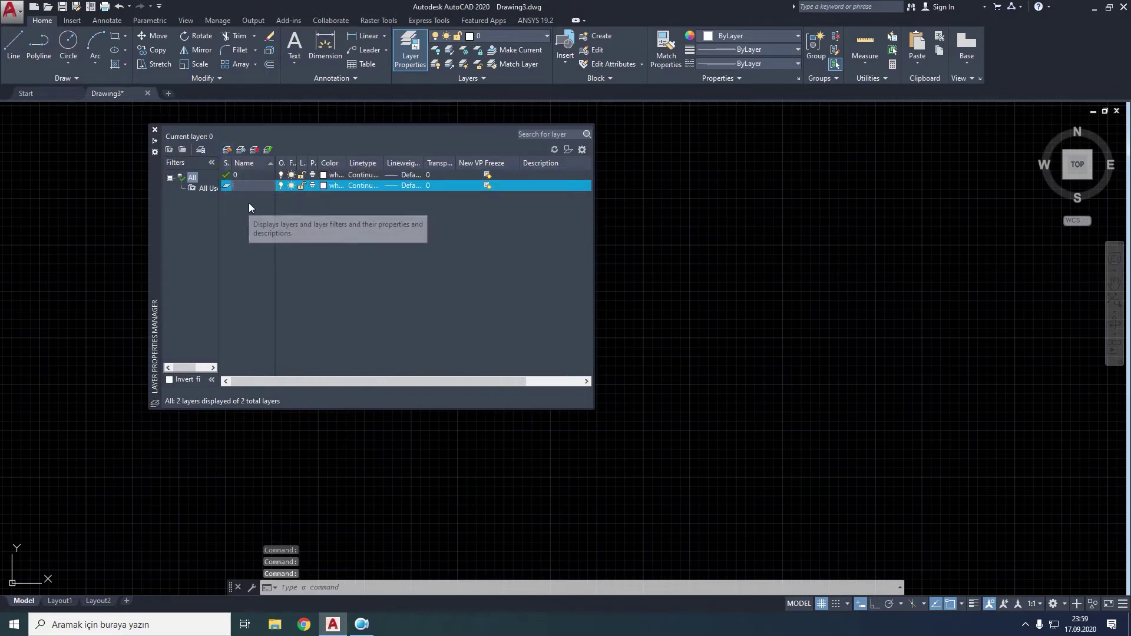
type("Duvar")
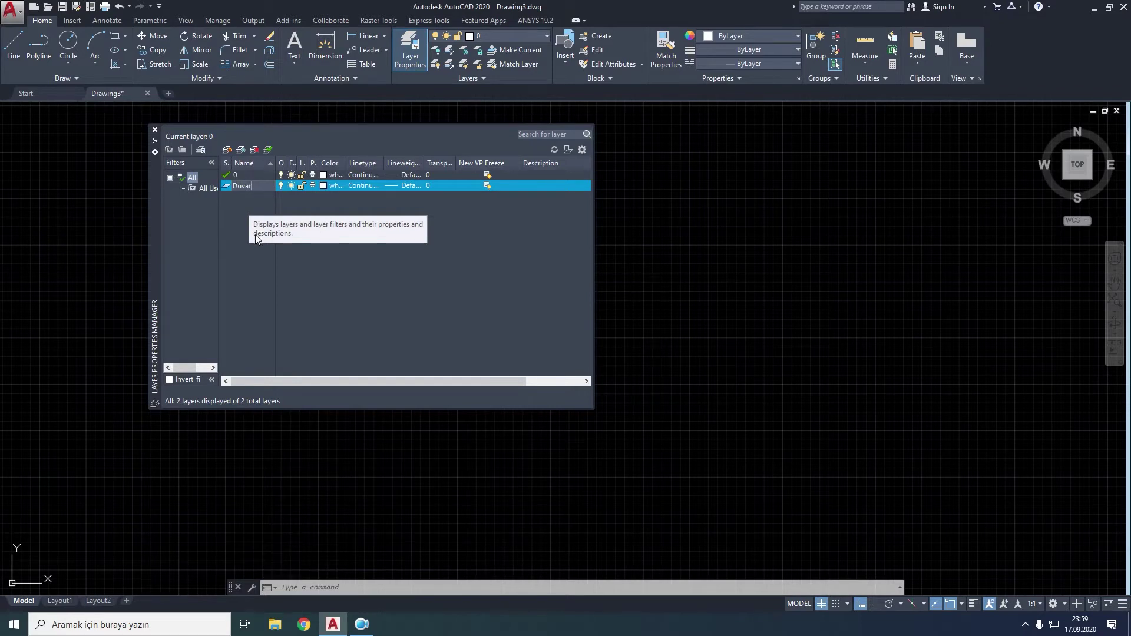
key("Return")
left_click(227, 150)
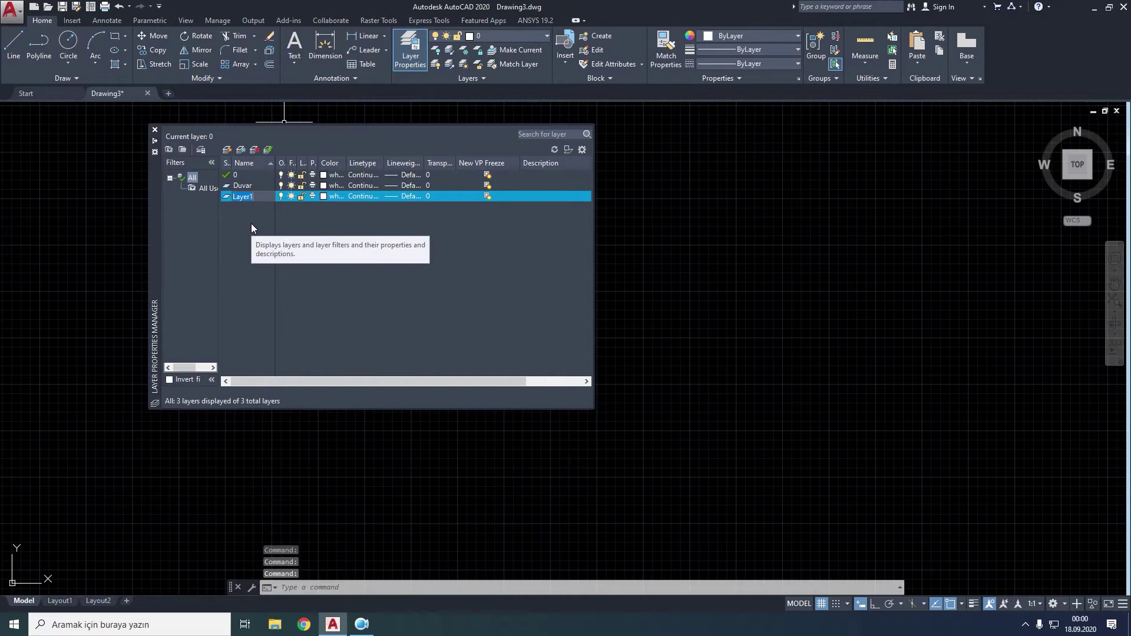
key("BackSpace")
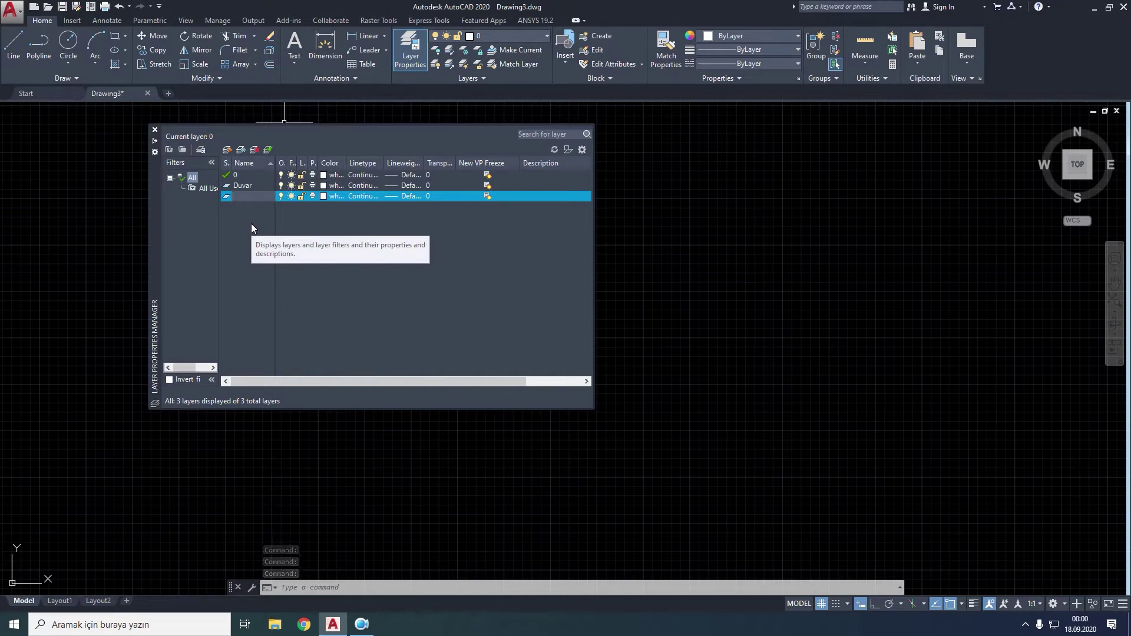
type("Kapı")
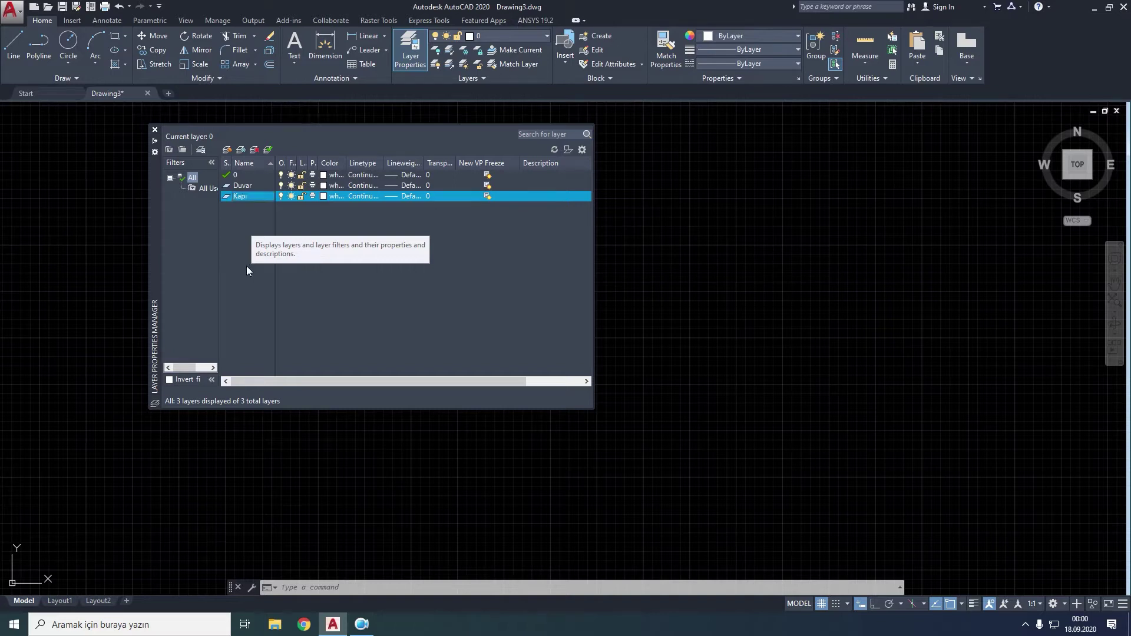
left_click(227, 150)
type("Pencer")
key("Return")
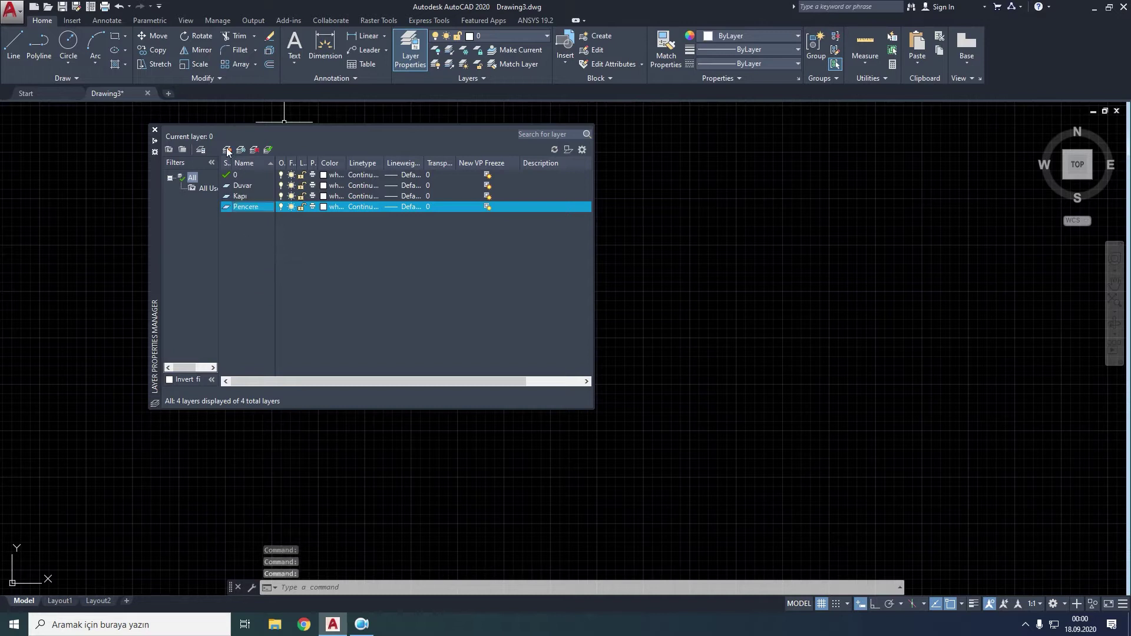
Step: Add the Yatak and masa layers, make masa current and start renaming it
left_click(229, 151)
type("Yatak")
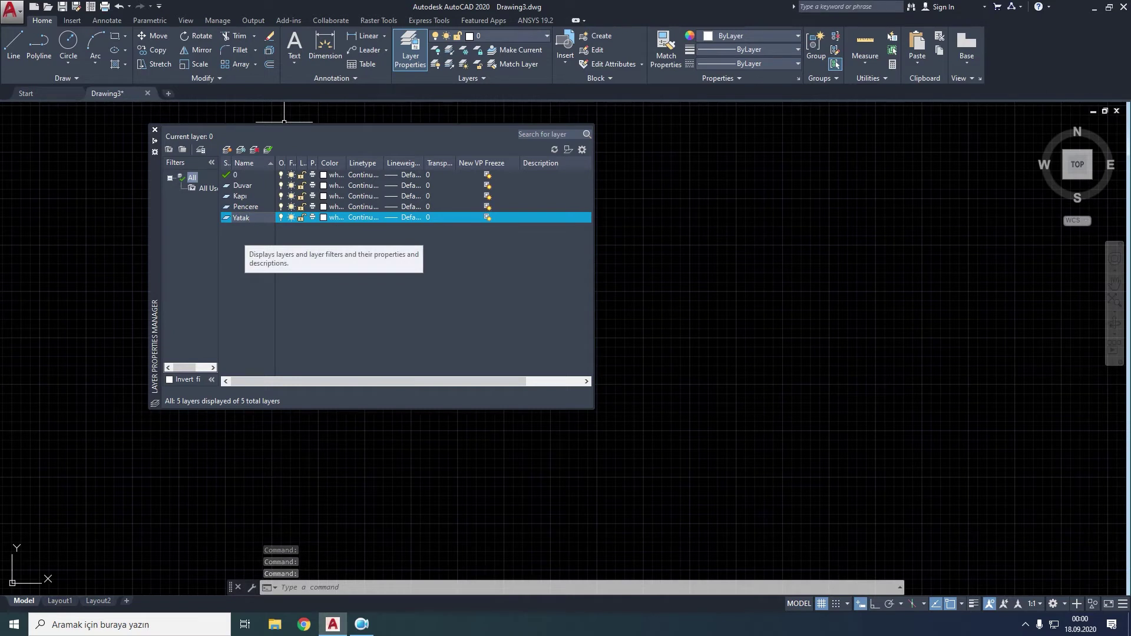
key("Return")
left_click(229, 151)
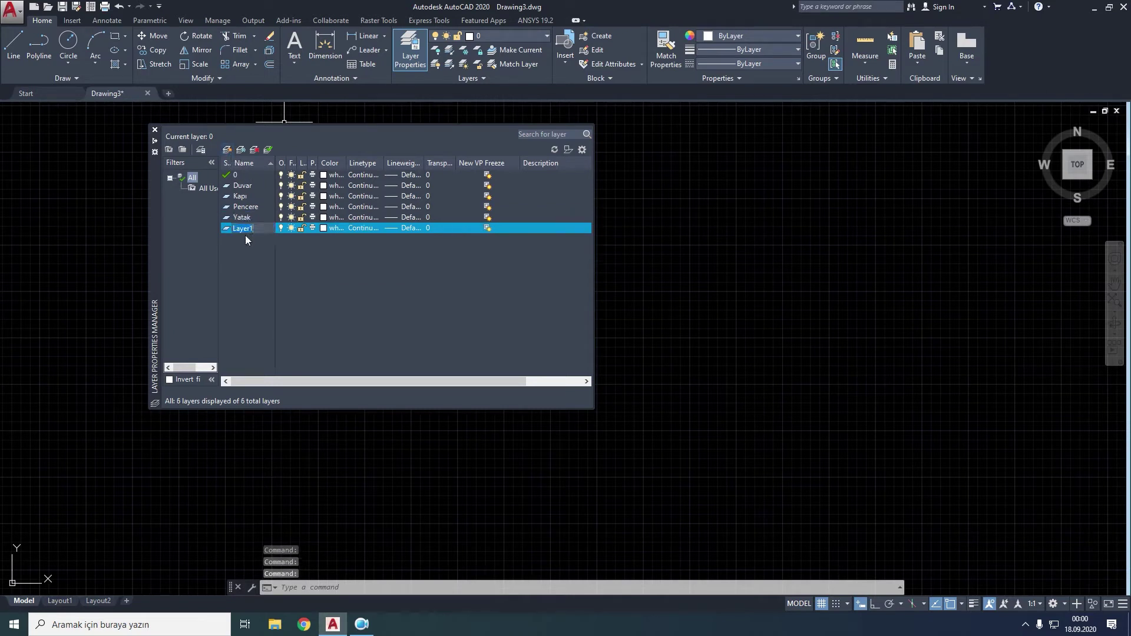
type("masa")
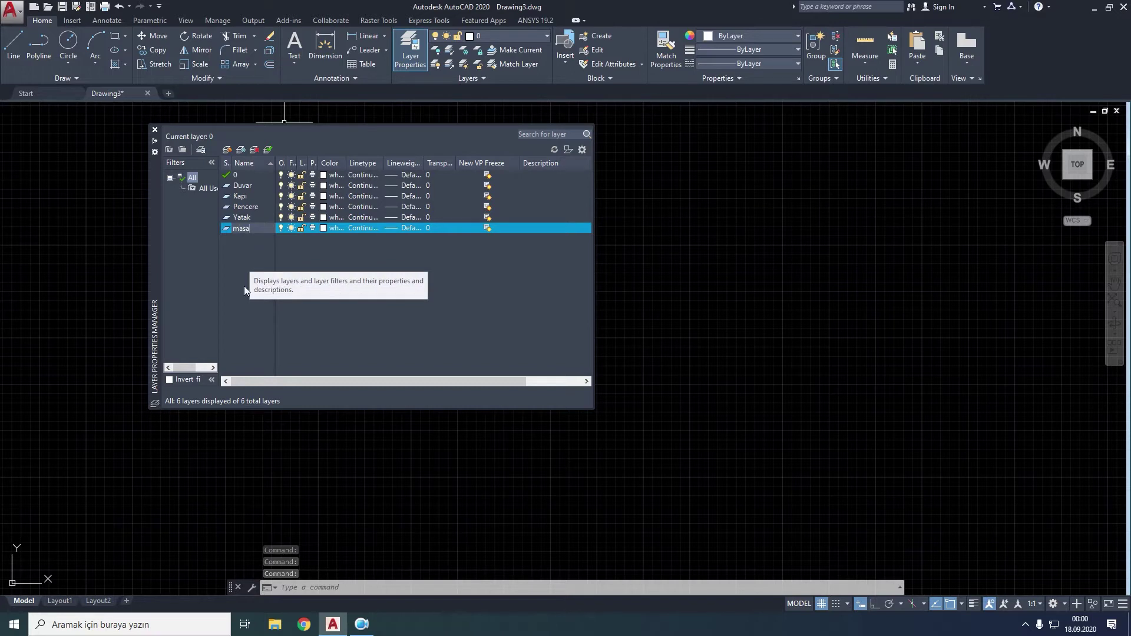
key("Return")
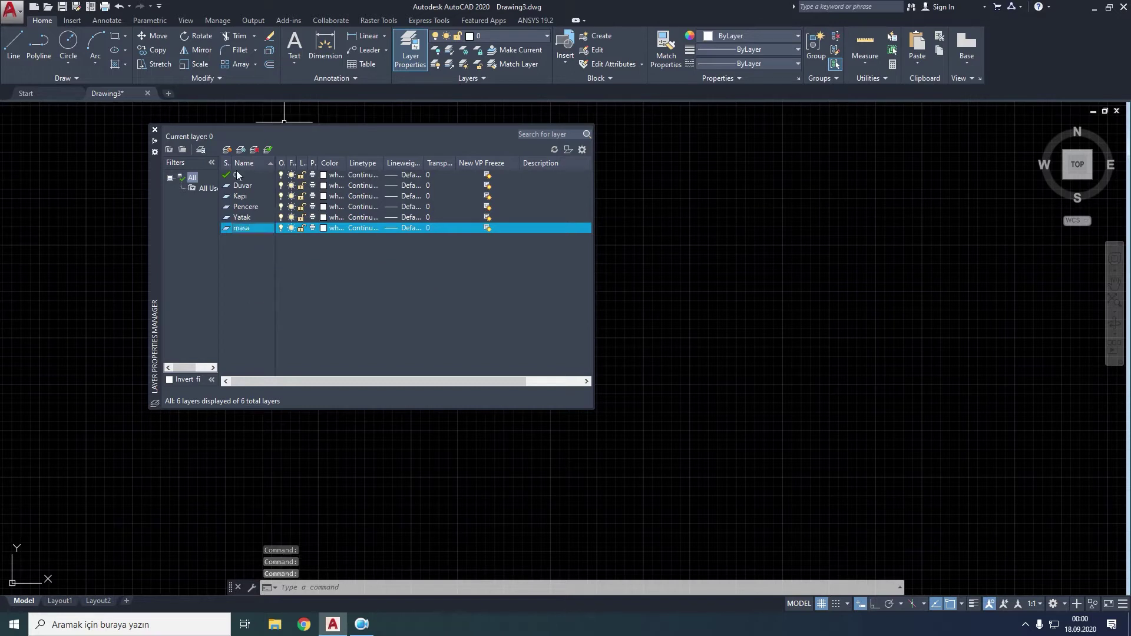
double_click(239, 228)
double_click(263, 232)
Step: Rename masa to Masa and add a Sandalye layer
type("M")
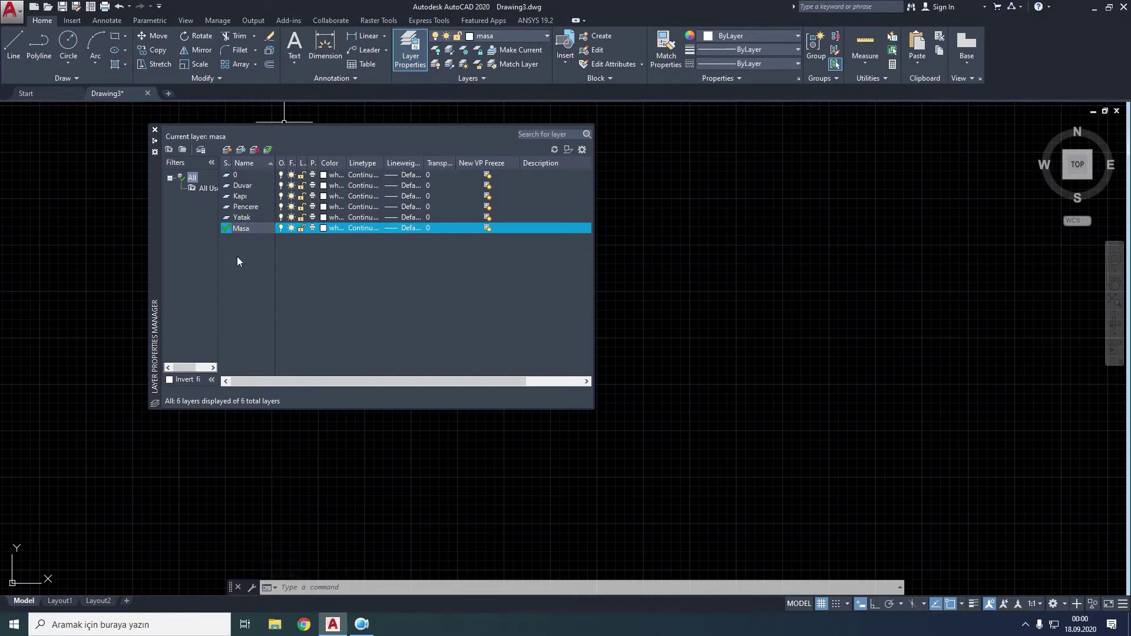
key("Return")
left_click(227, 150)
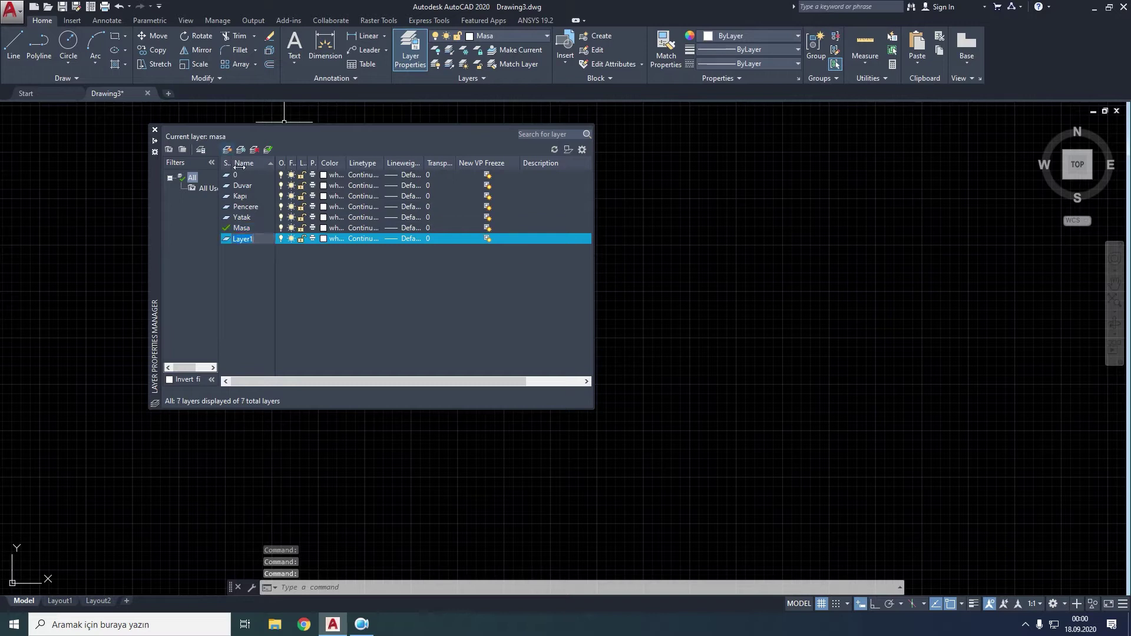
type("Sandal")
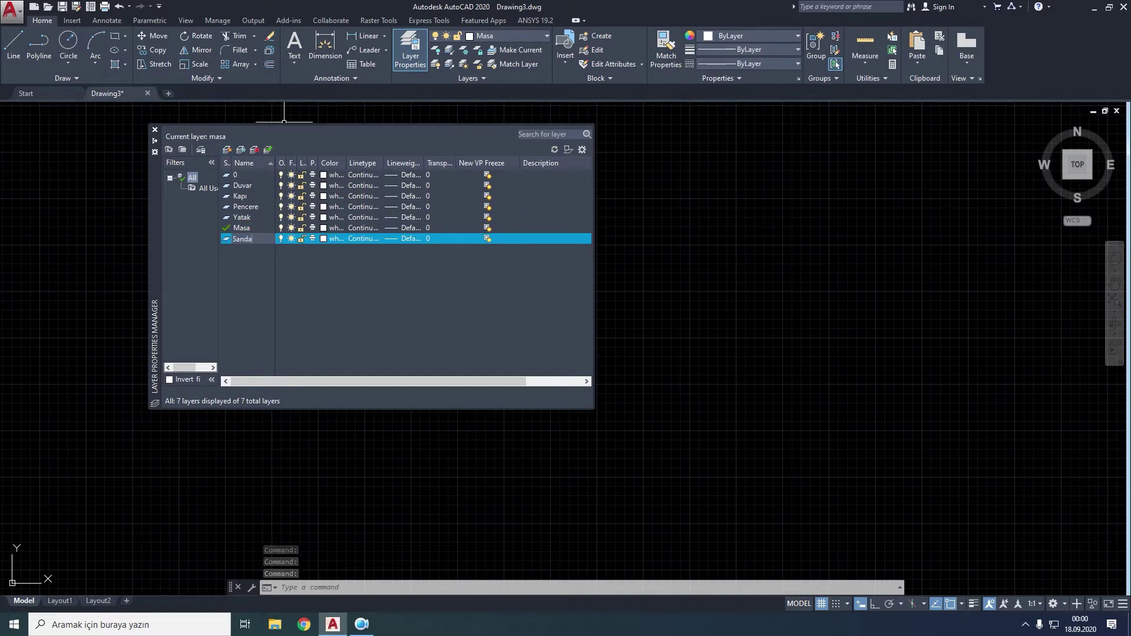
type("ye")
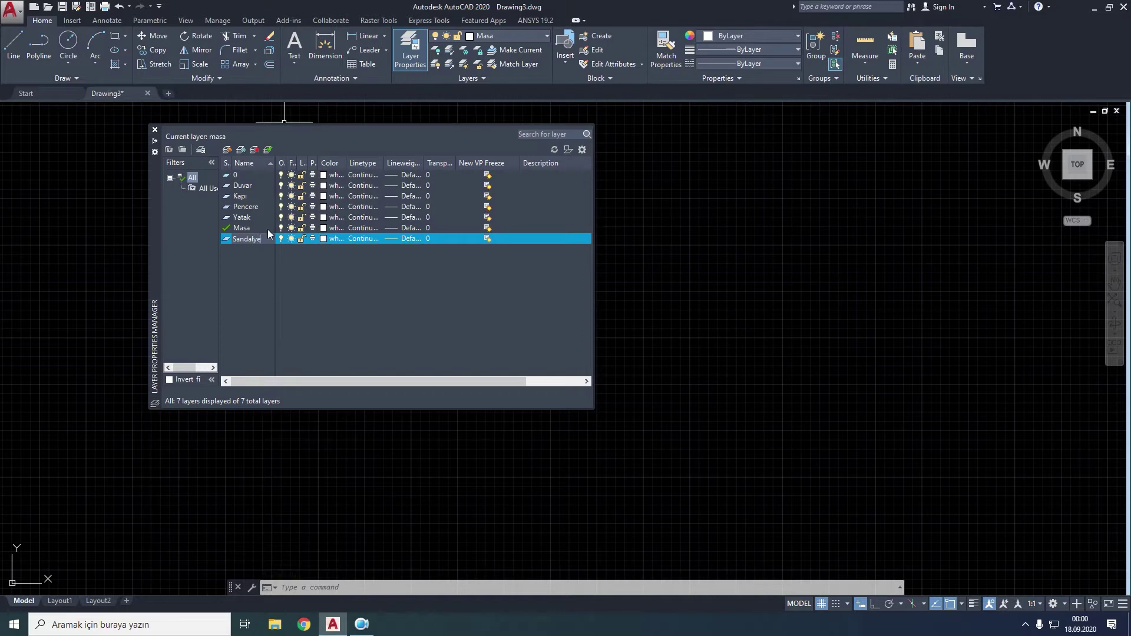
key("Return")
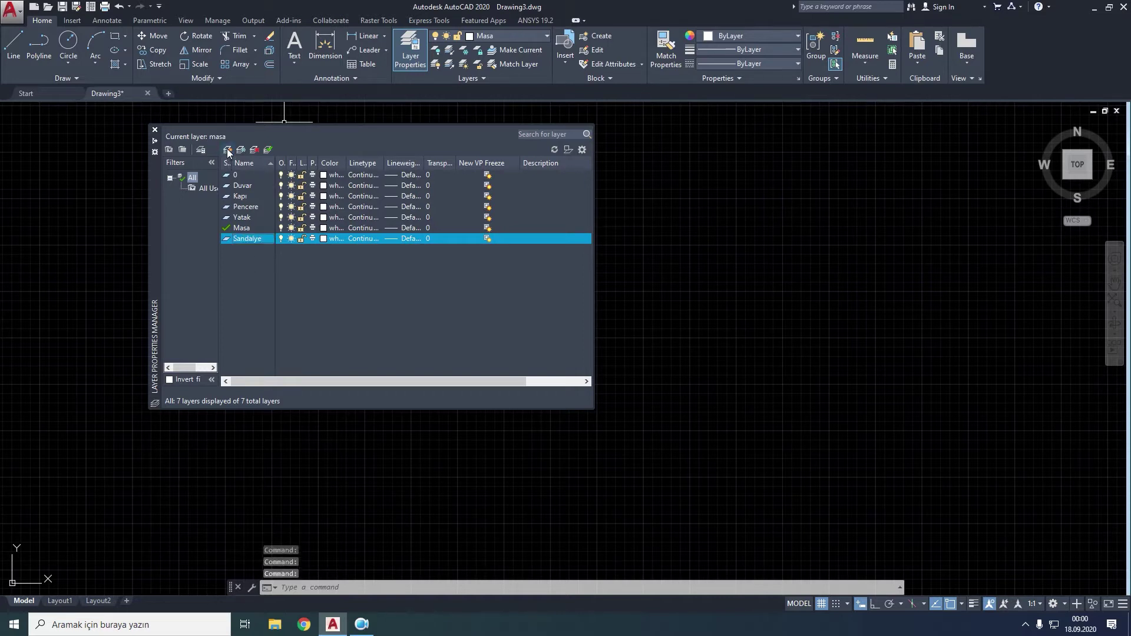
Step: Add the Küvet and Klozet layers
left_click(228, 151)
key("BackSpace")
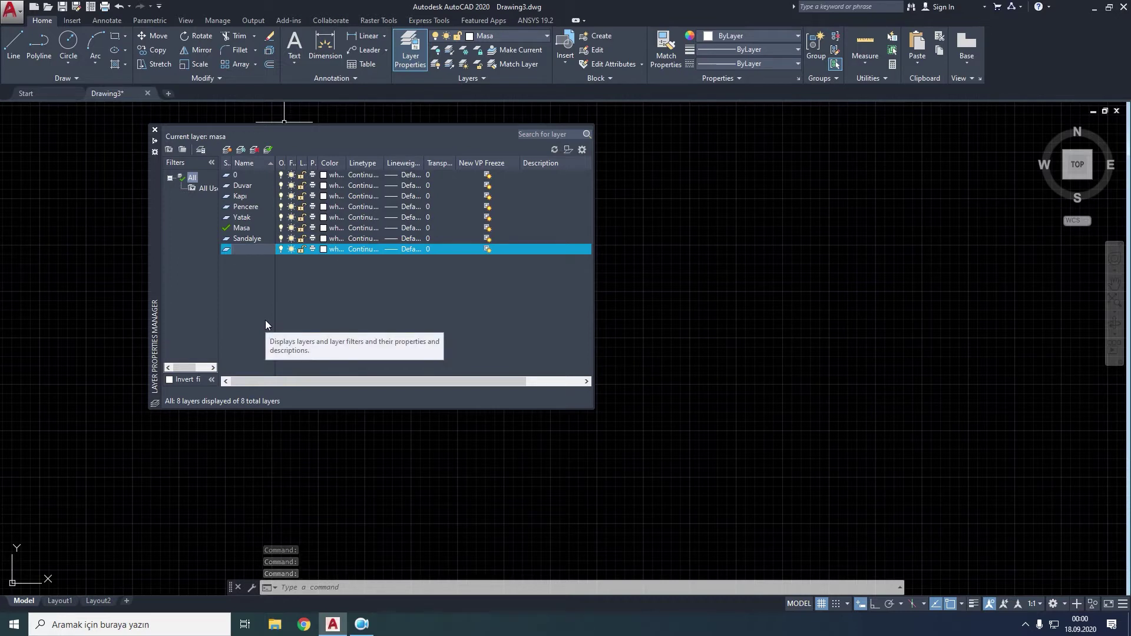
type("Küvet")
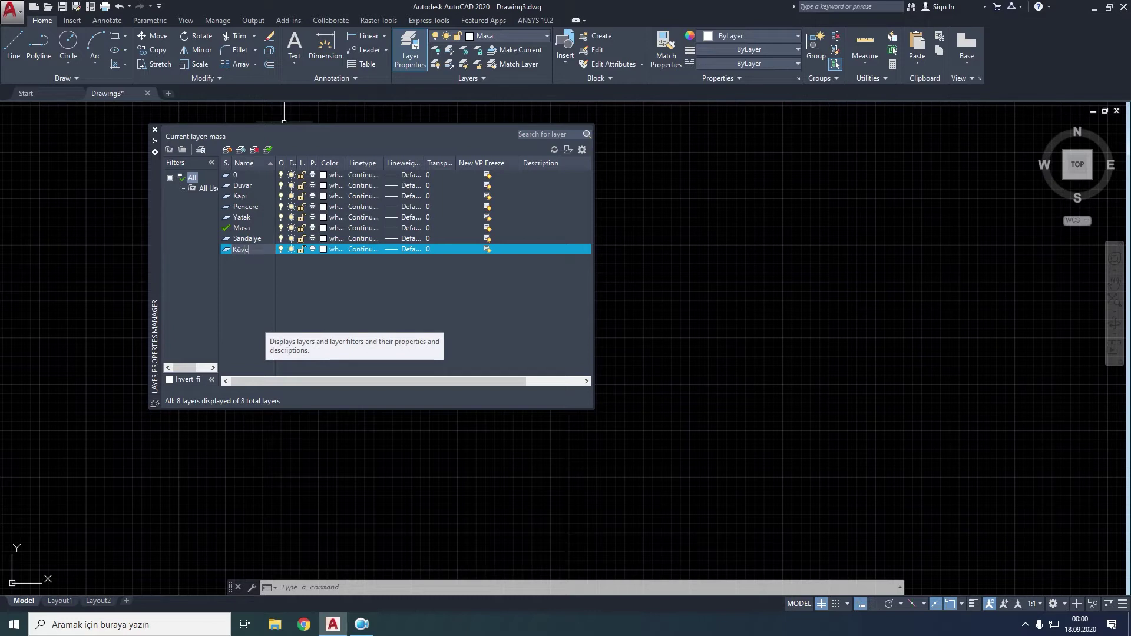
left_click(227, 149)
type("Klozet")
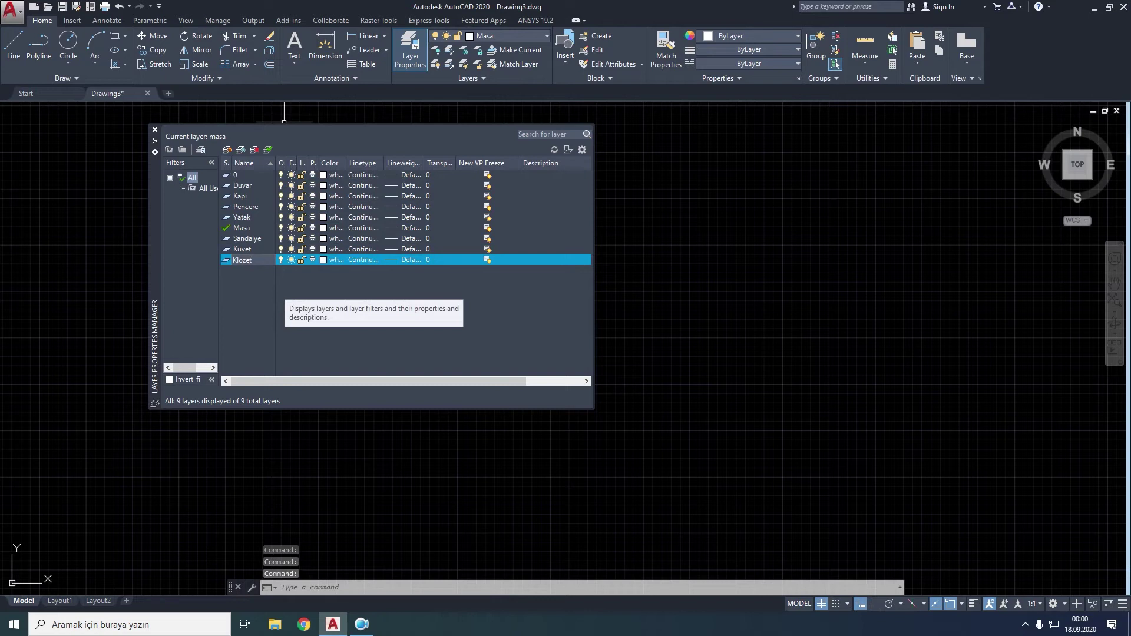
left_click(226, 149)
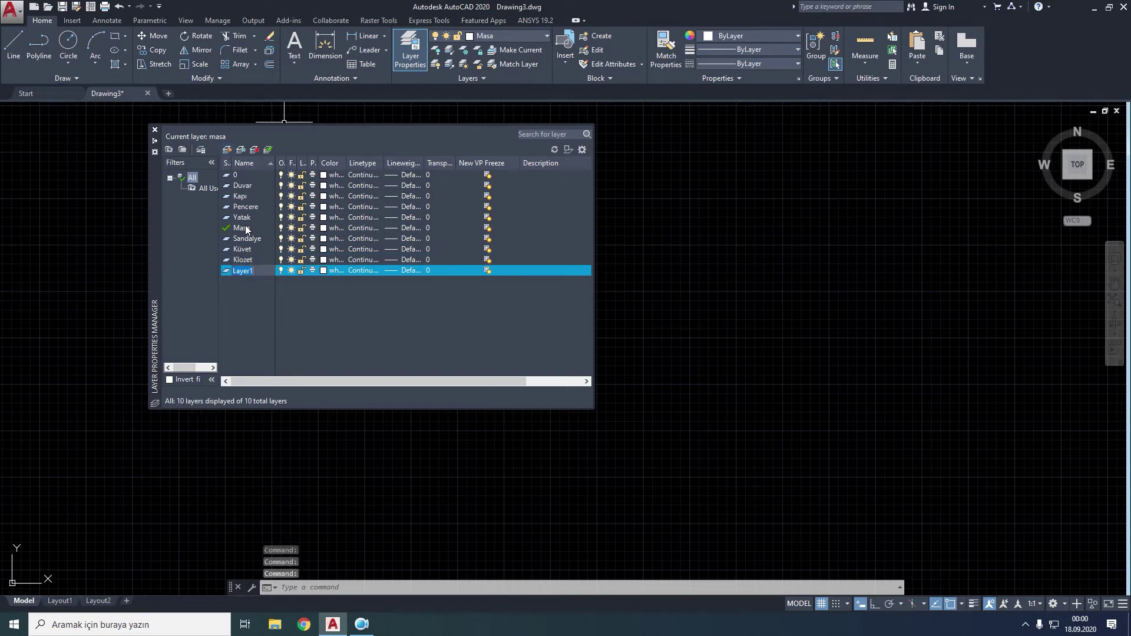
Step: Add the Lavabo and Telefon layers, then select the Duvar layer
type("Lava")
type("bo")
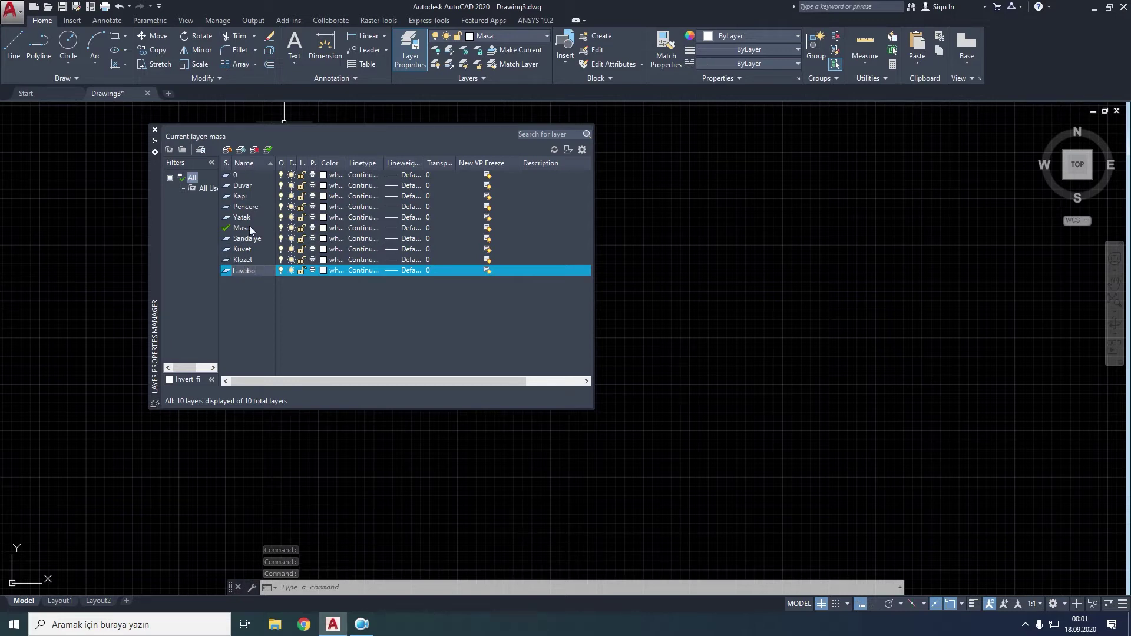
key("Return")
left_click(228, 150)
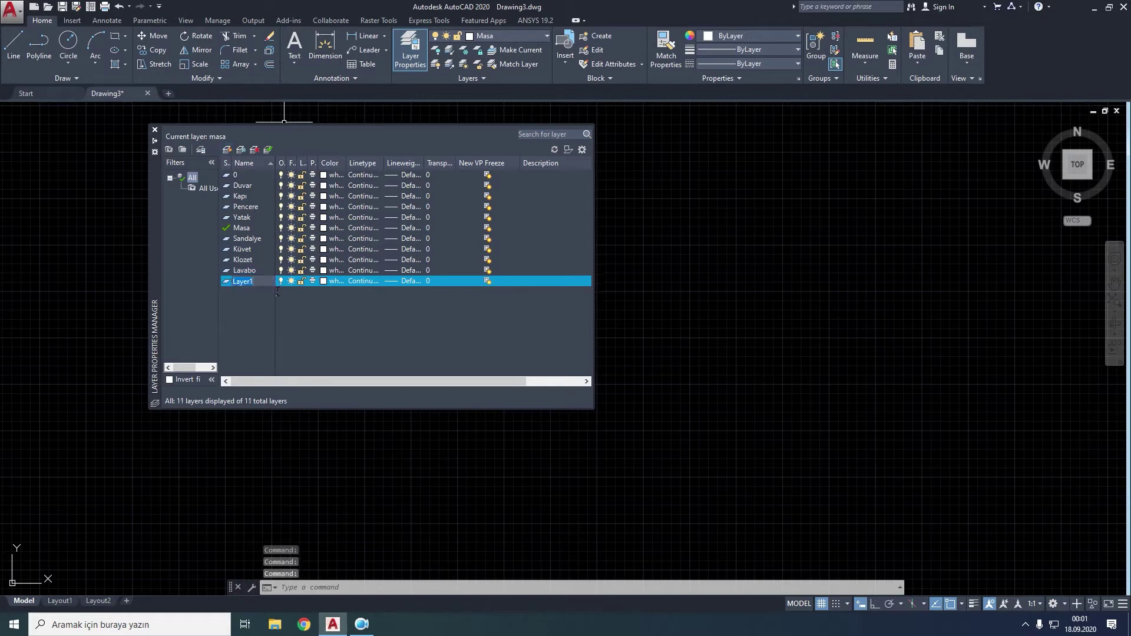
type("Tele")
type("fon")
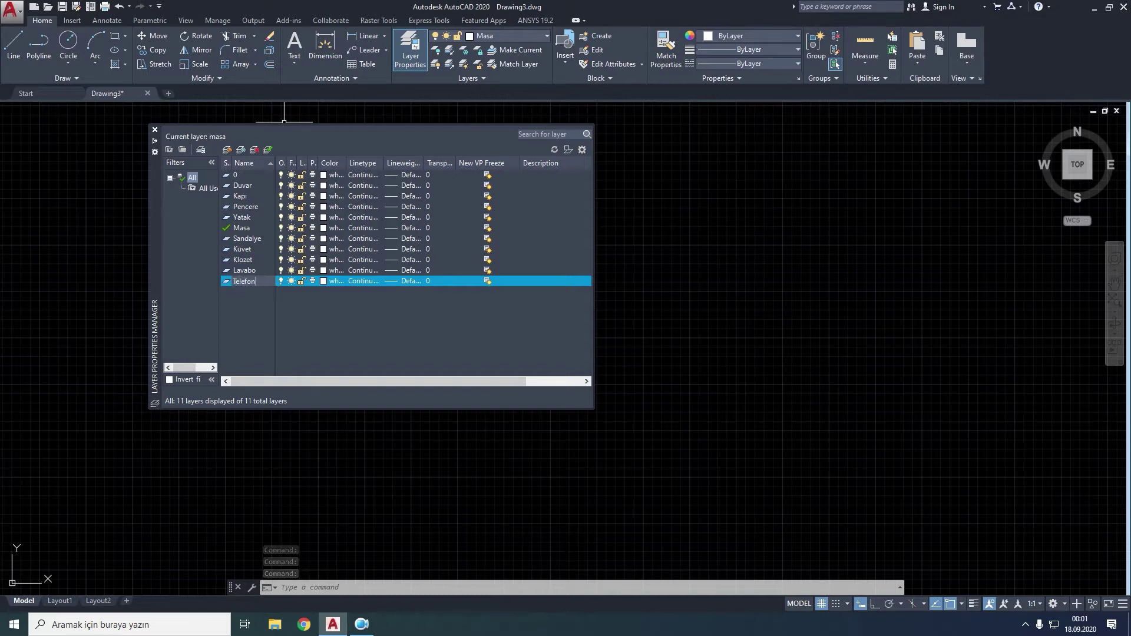
left_click(240, 325)
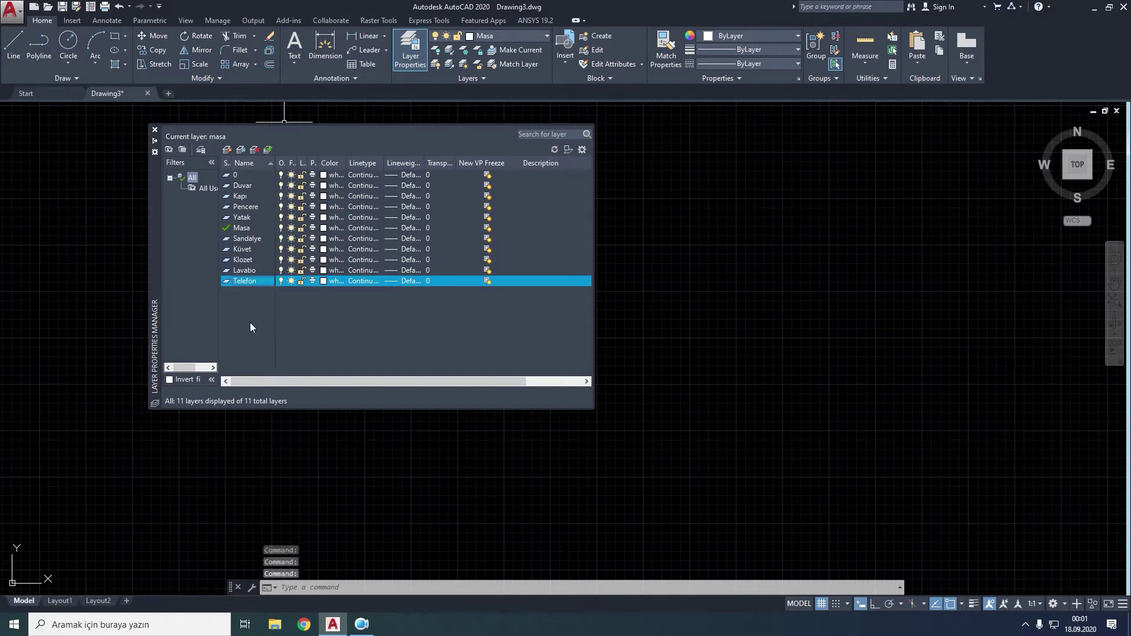
left_click(226, 185)
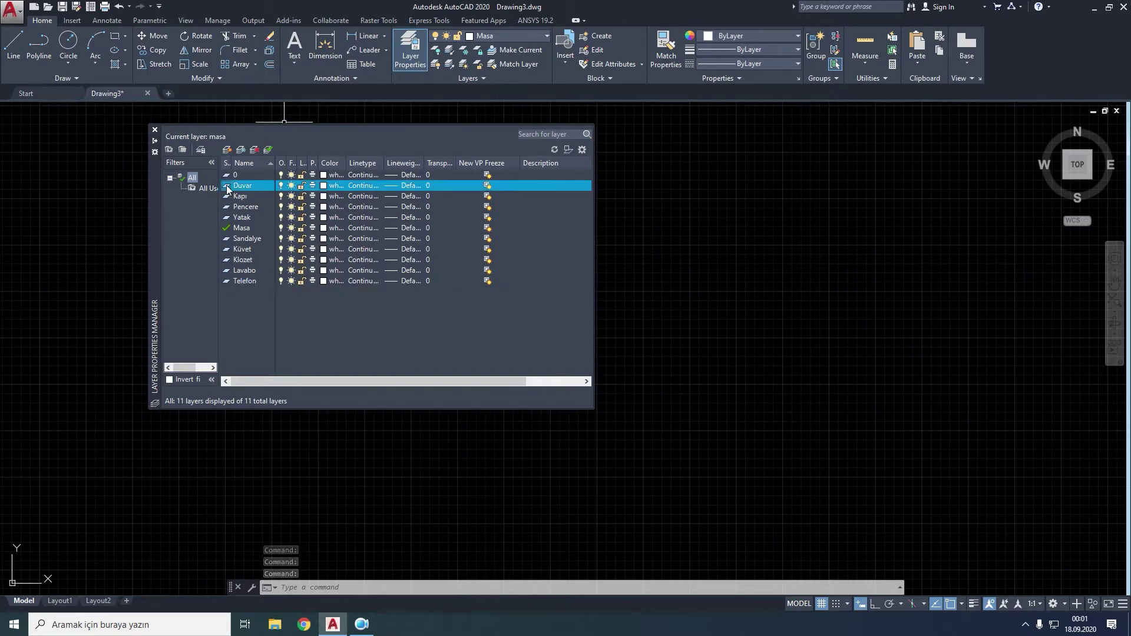
Step: Set the Duvar layer's lineweight to 0.70 mm
left_click(392, 185)
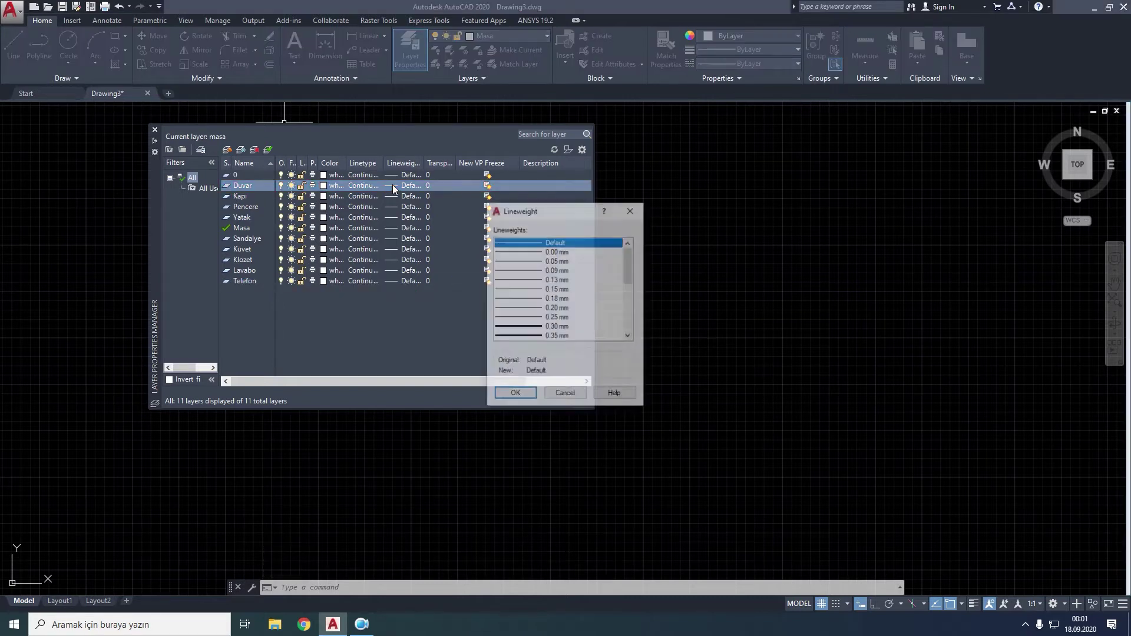
left_click_drag(632, 257, 631, 285)
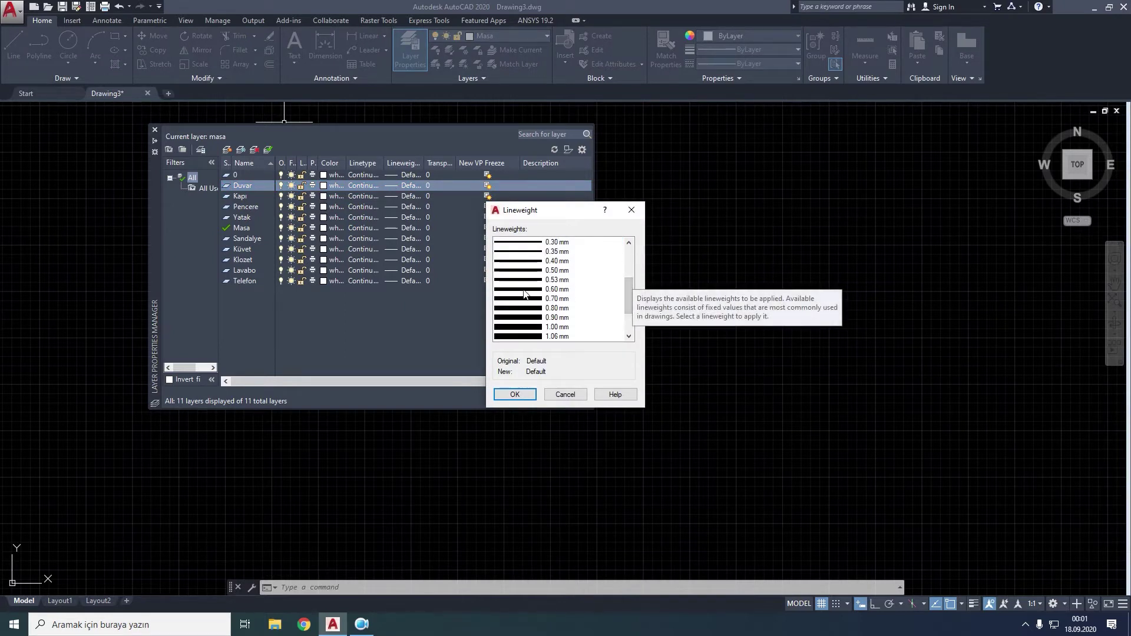
left_click(526, 299)
left_click(515, 394)
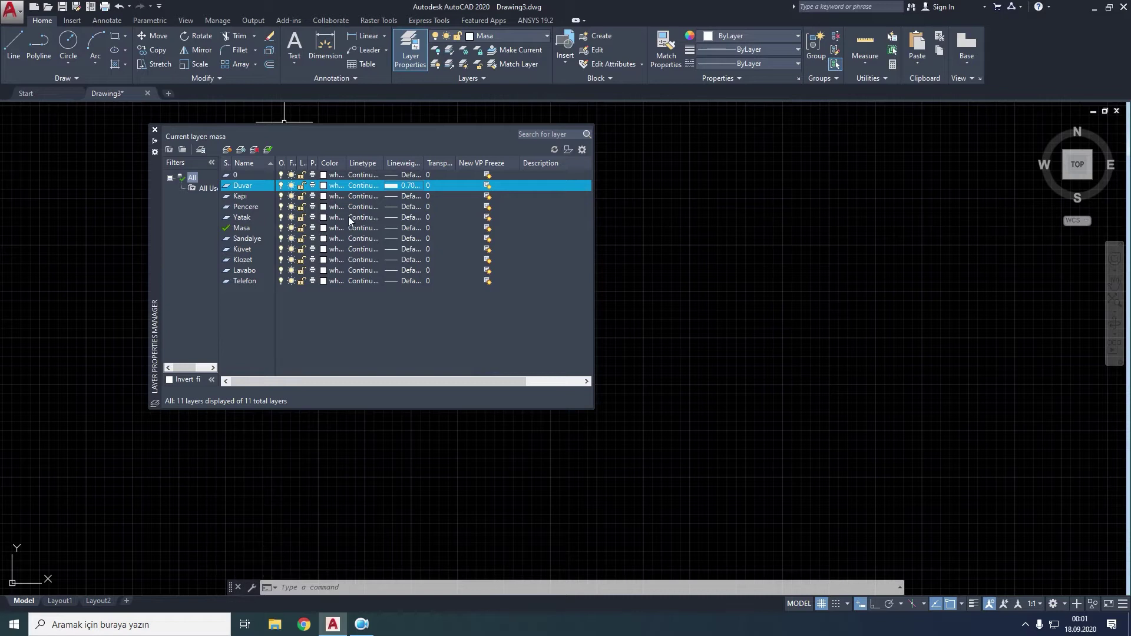
left_click(323, 218)
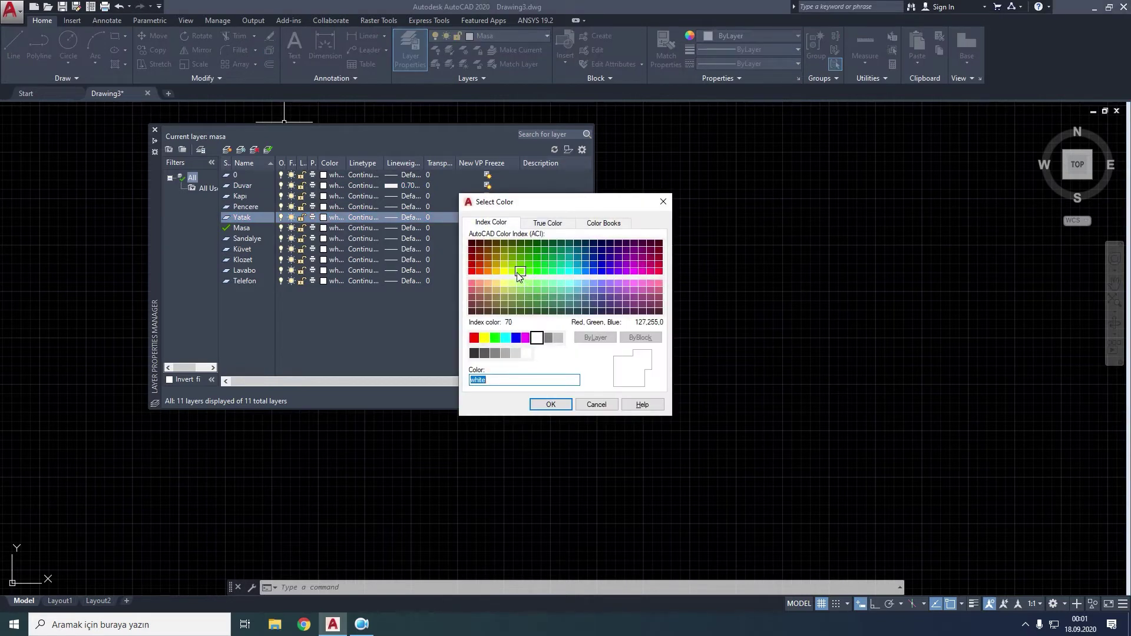
Step: Colour the Yatak layer 60 and the Masa layer 48
left_click(511, 271)
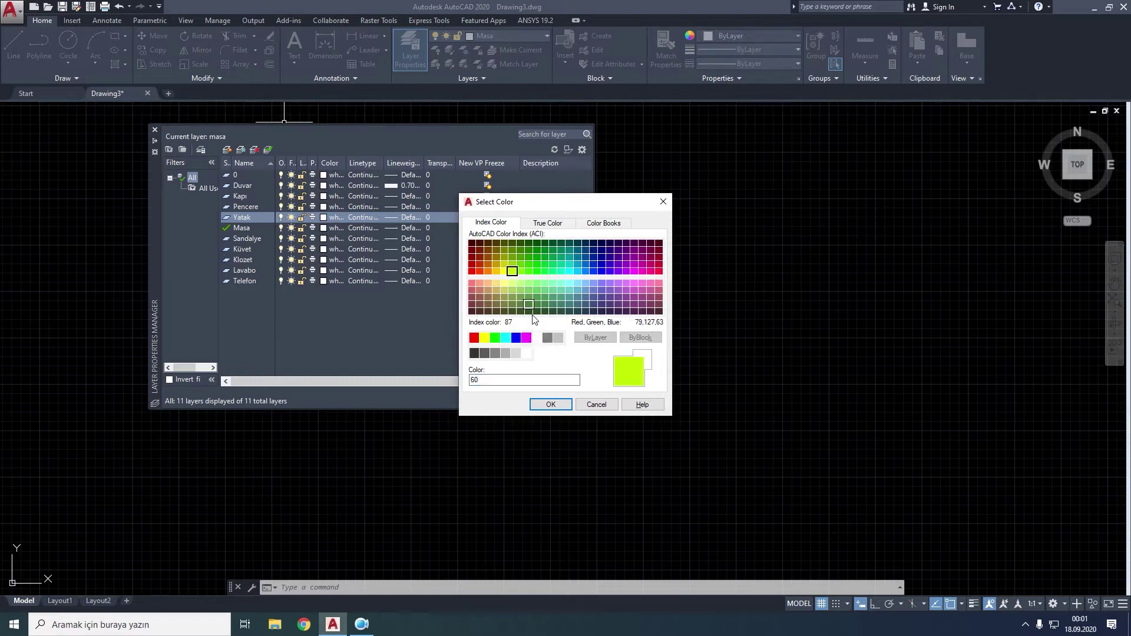
left_click(550, 404)
left_click(324, 228)
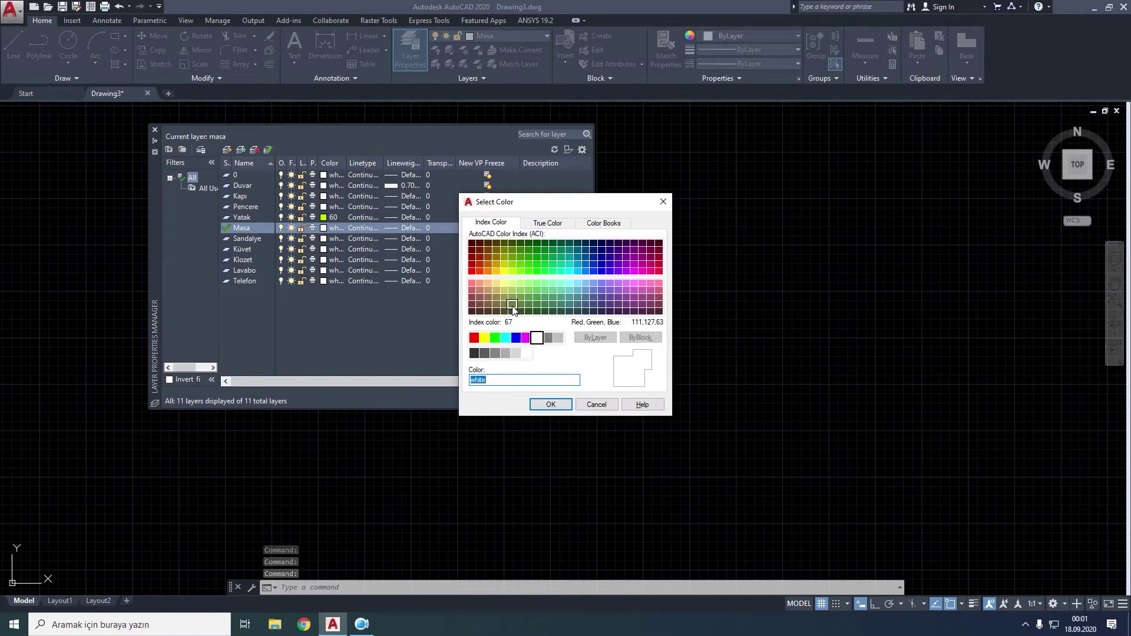
left_click(628, 266)
left_click(550, 405)
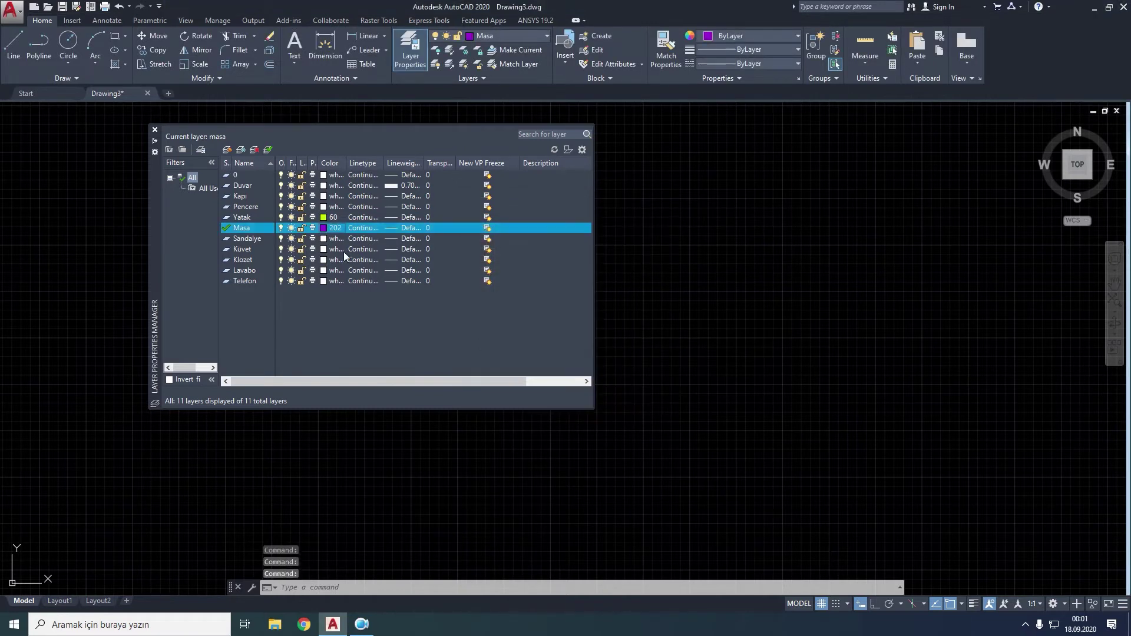
left_click(324, 228)
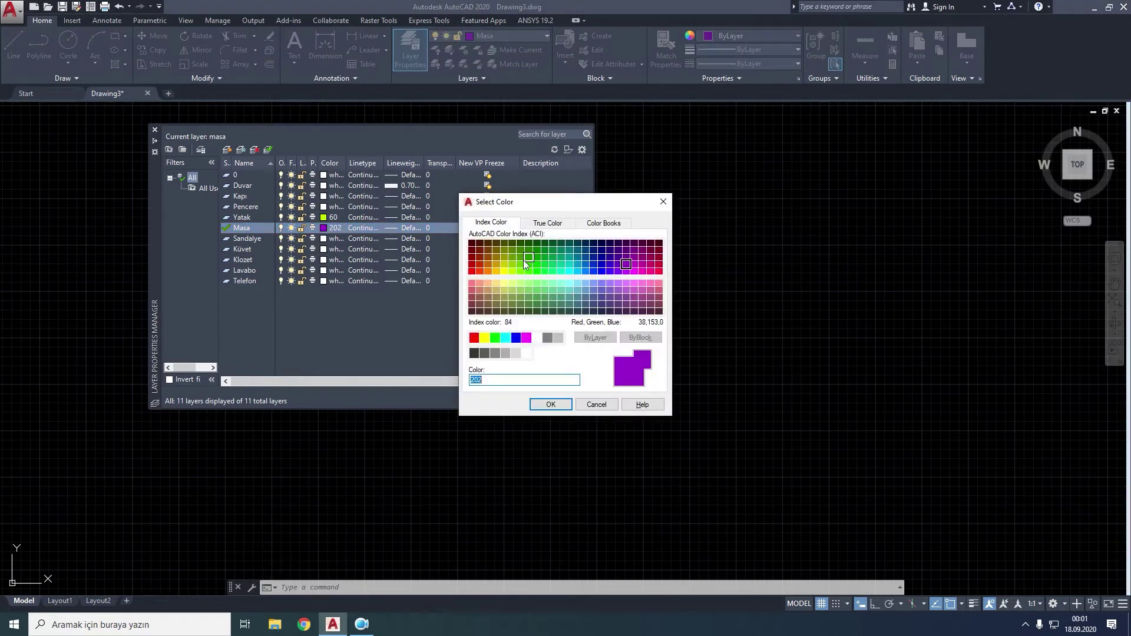
left_click(494, 242)
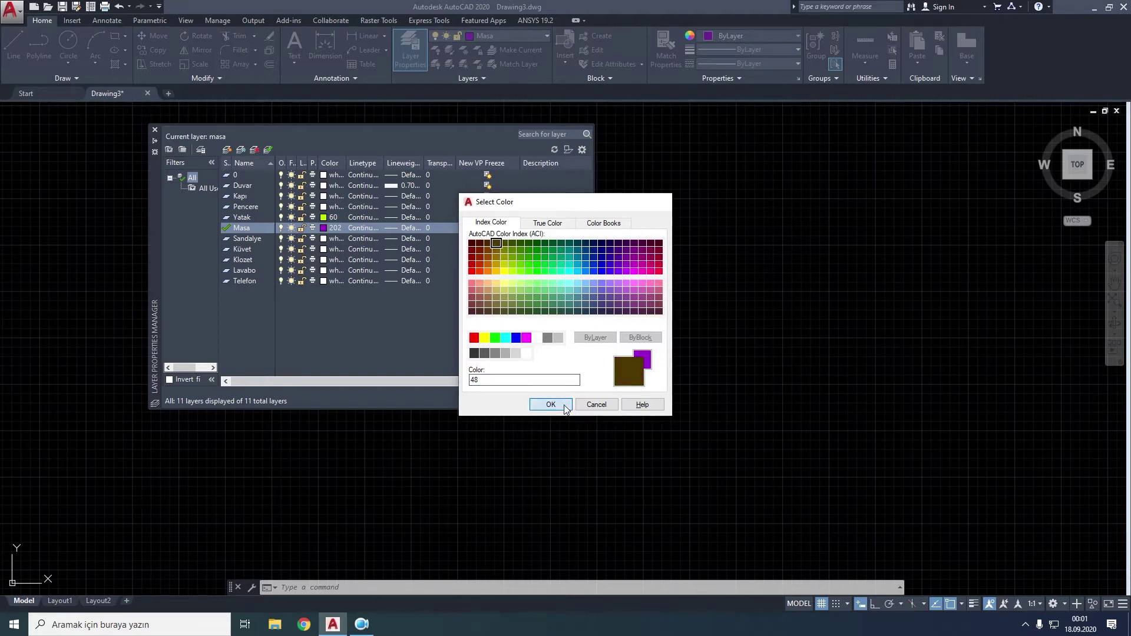
left_click(551, 404)
Step: Colour Sandalye 52, Küvet 254 and Klozet 9
left_click(330, 238)
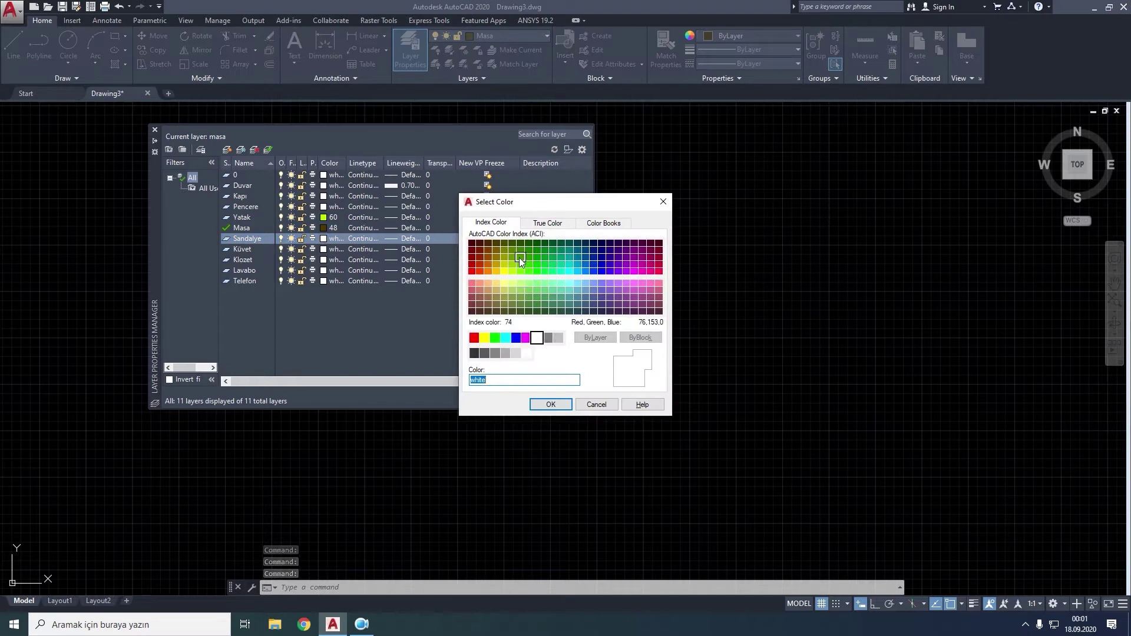
left_click(501, 263)
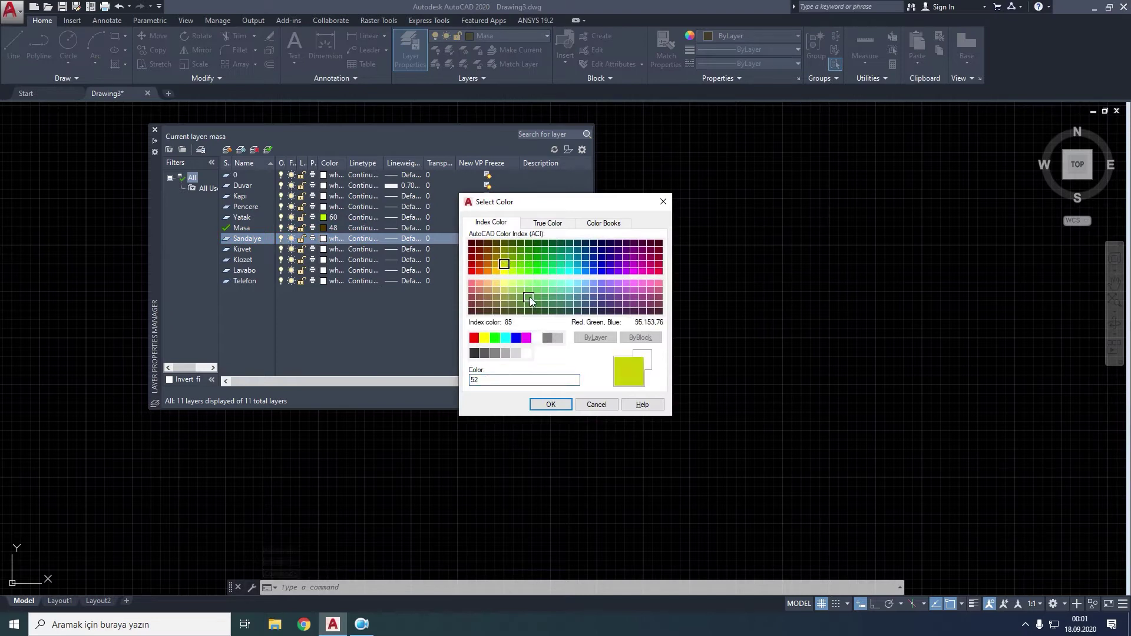
left_click(550, 404)
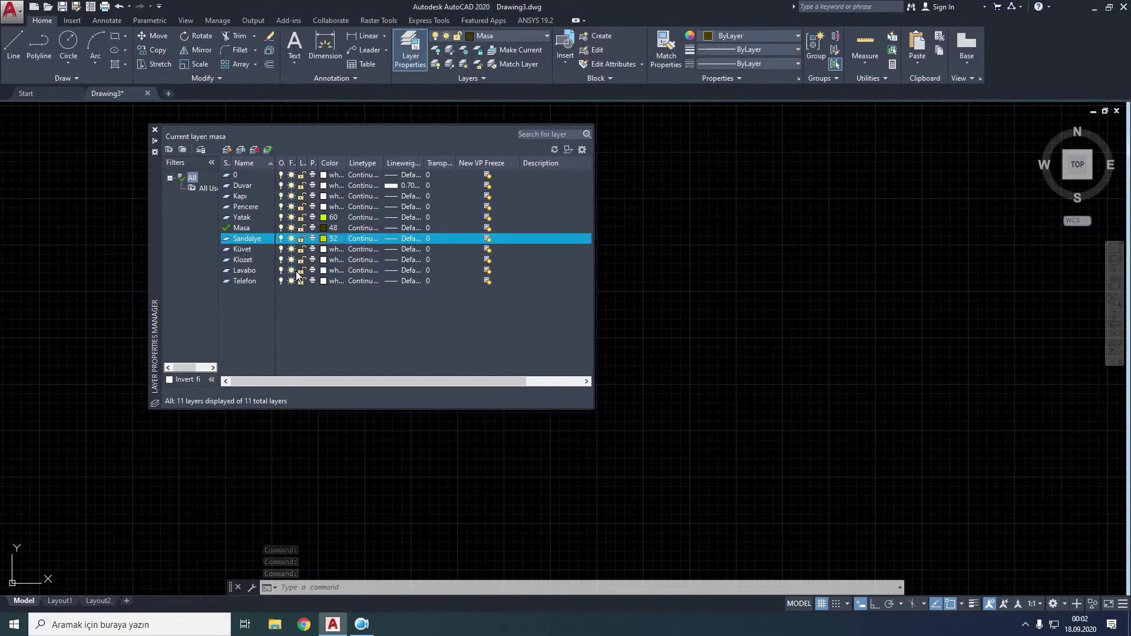
left_click(324, 249)
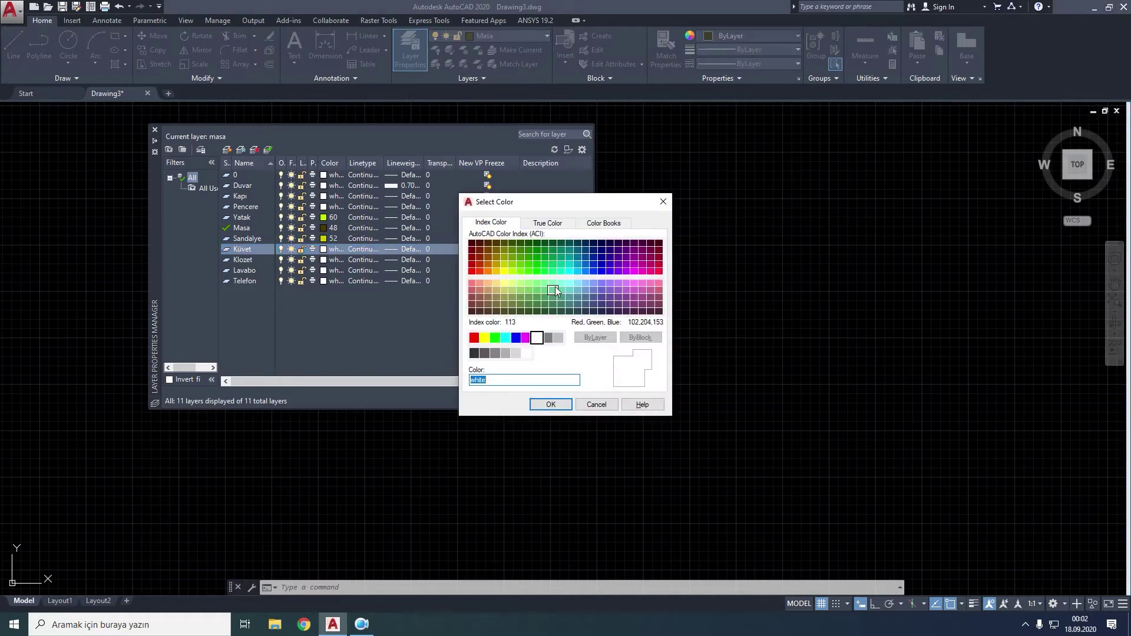
left_click(515, 353)
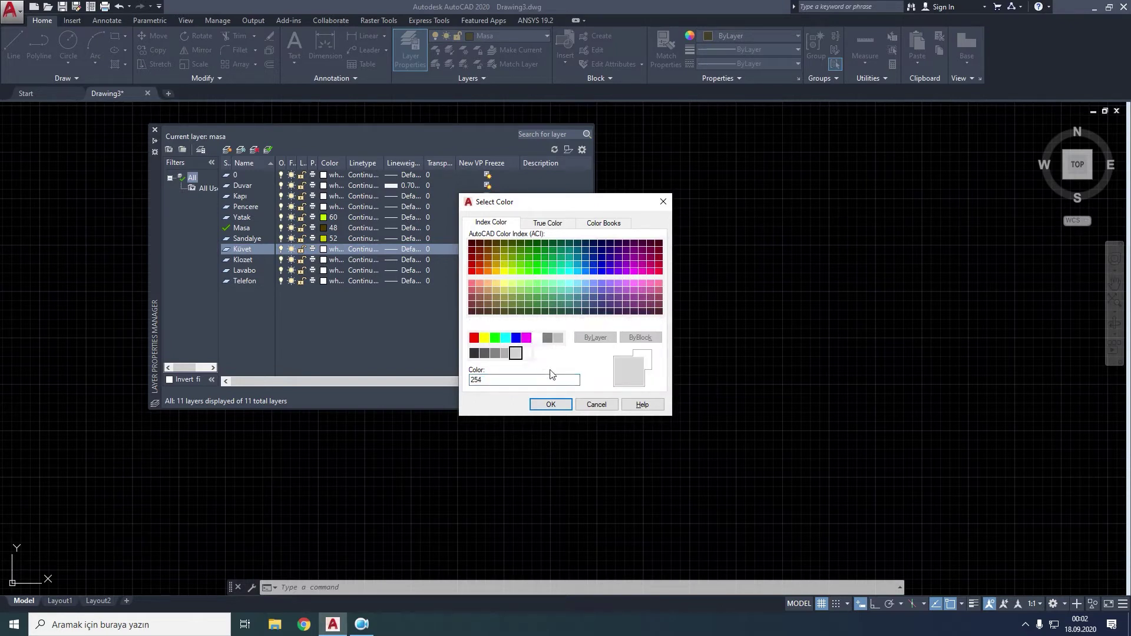
left_click(550, 404)
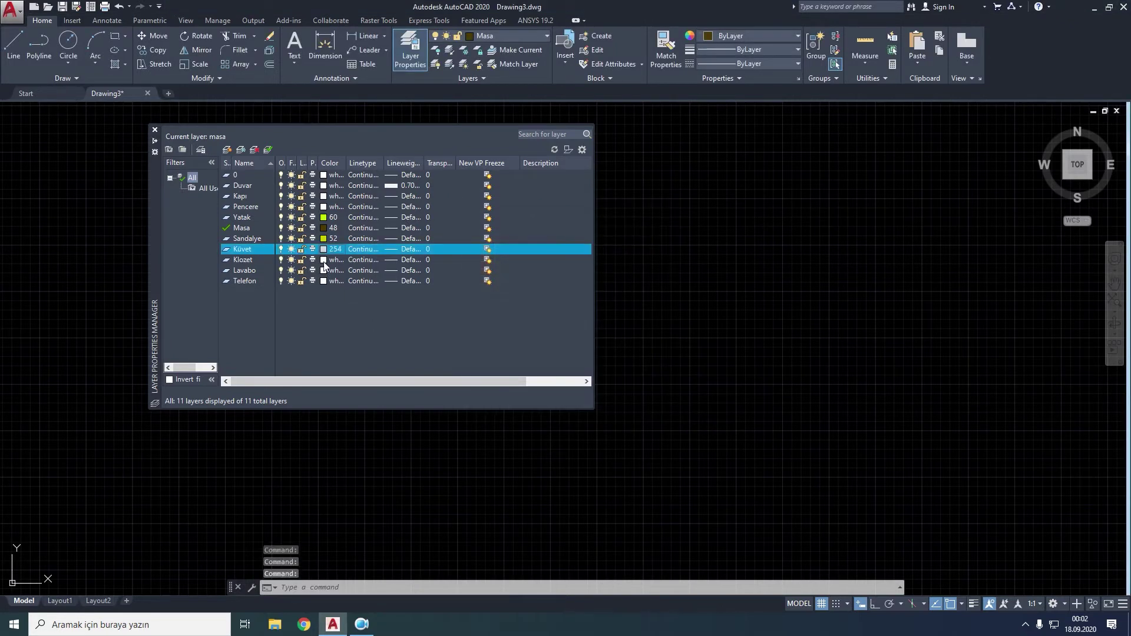
left_click(323, 263)
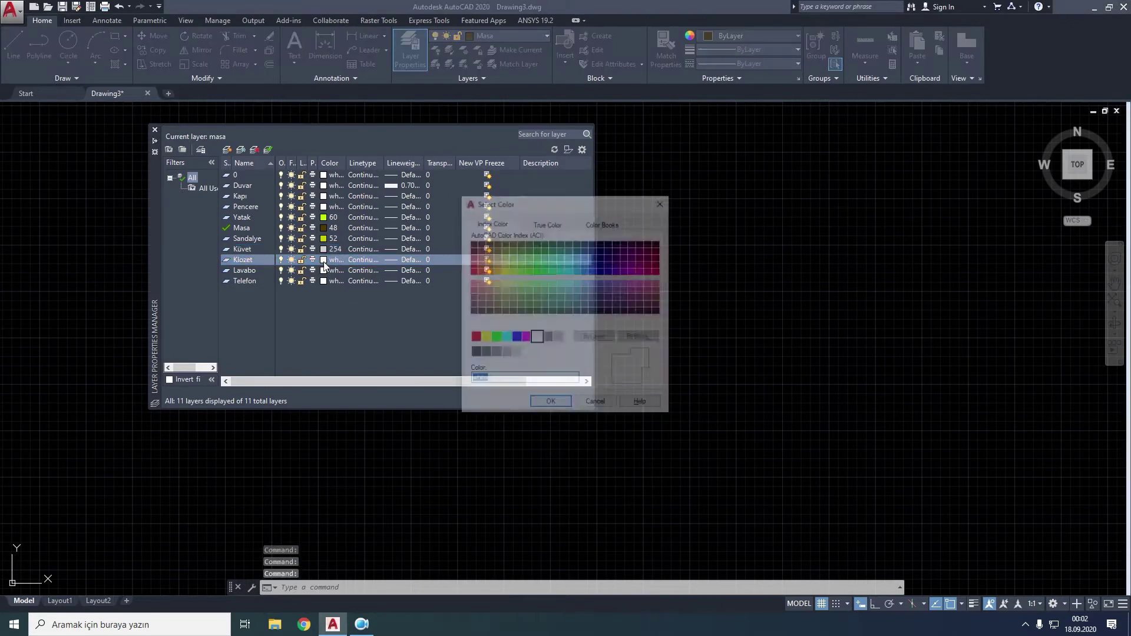
left_click(558, 338)
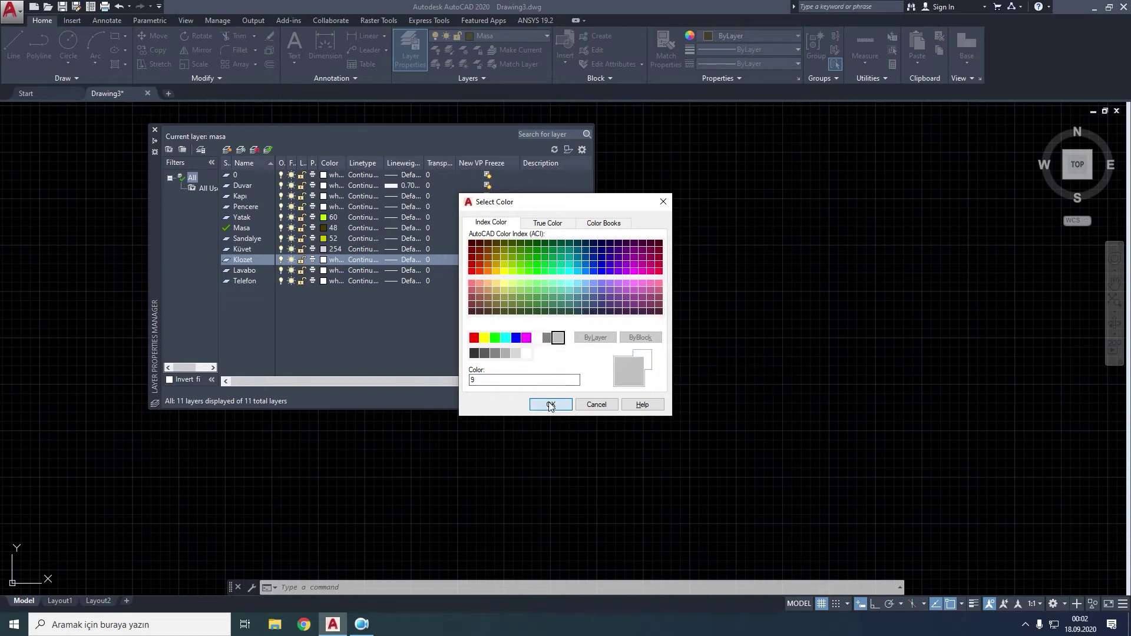
left_click(550, 404)
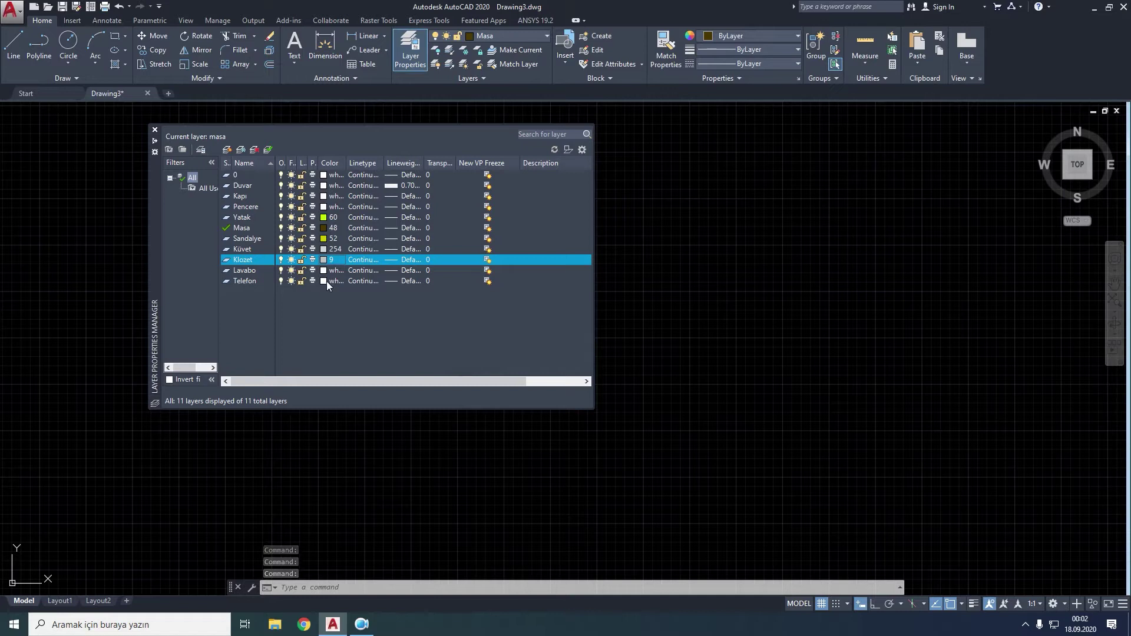
Step: Colour the Telefon layer 220 and make Duvar the current layer
left_click(325, 282)
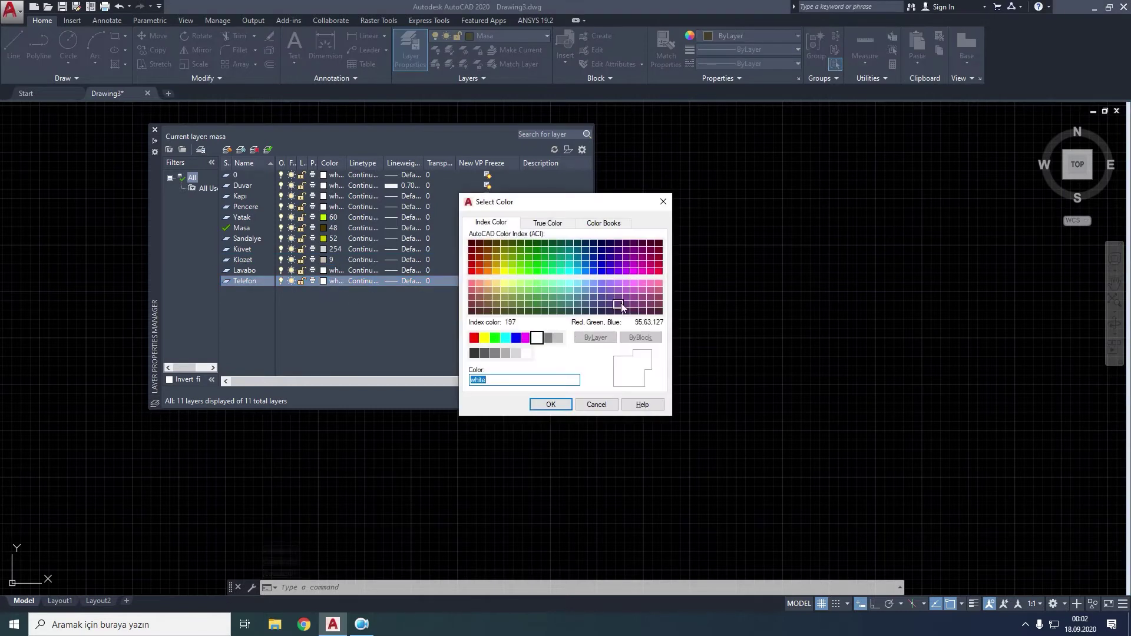
left_click(642, 272)
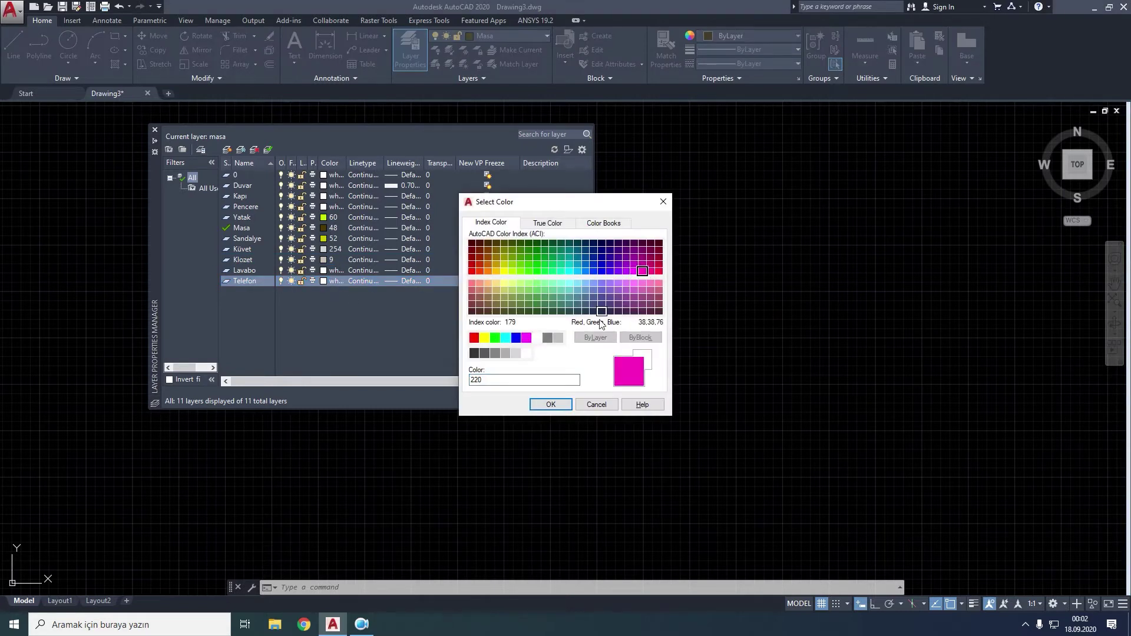
left_click(551, 406)
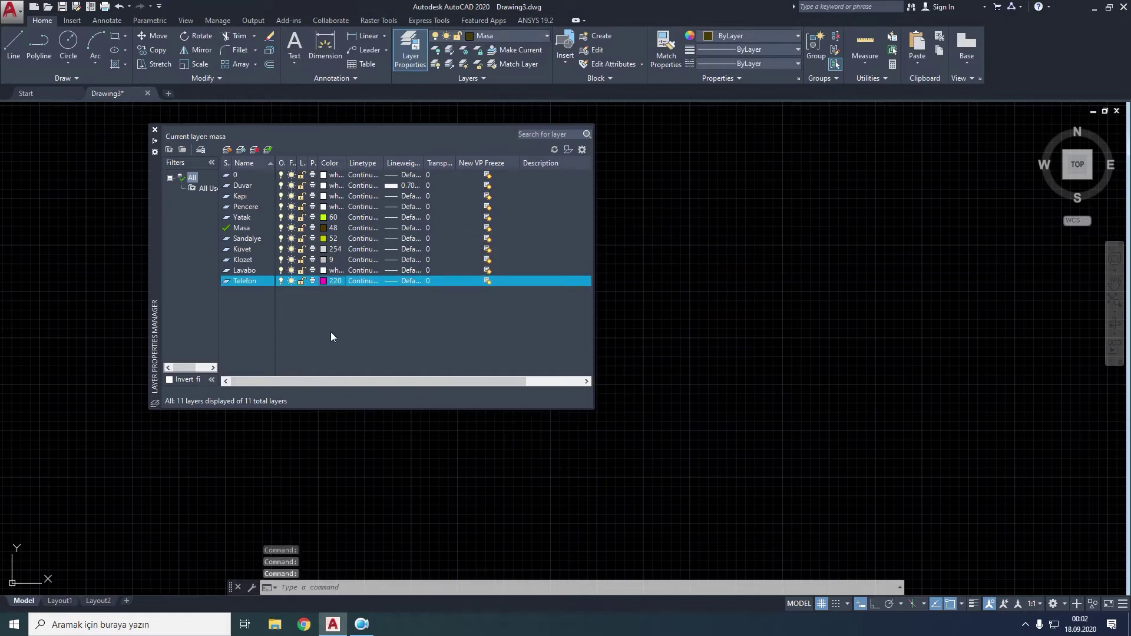
left_click(244, 186)
double_click(243, 186)
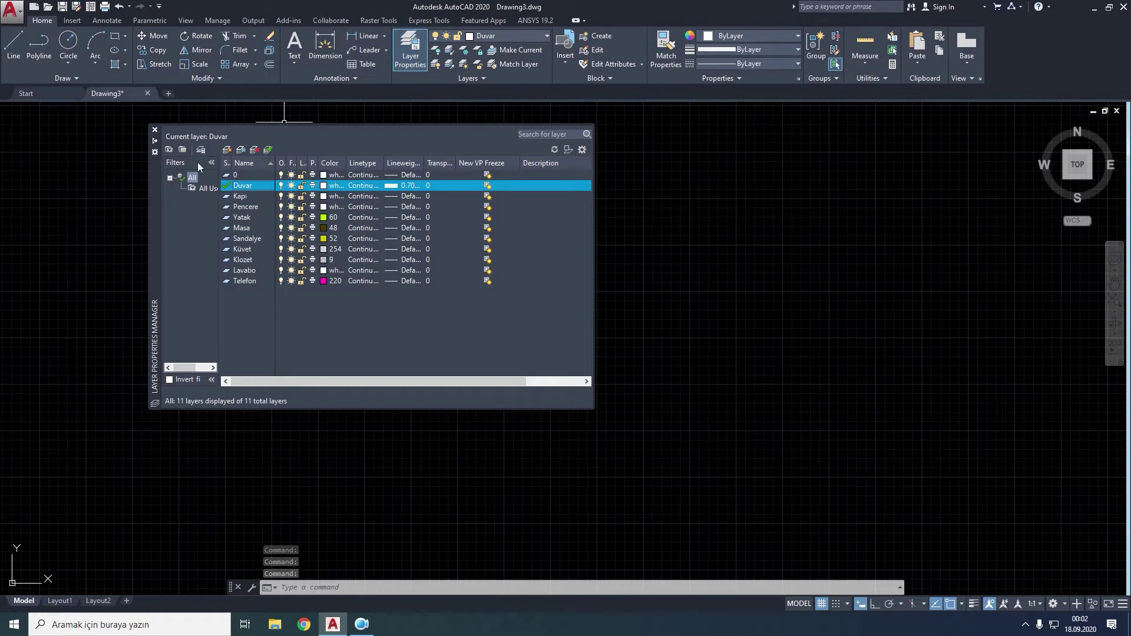
Step: Close the layer manager, keeping Duvar as the current layer
left_click(155, 130)
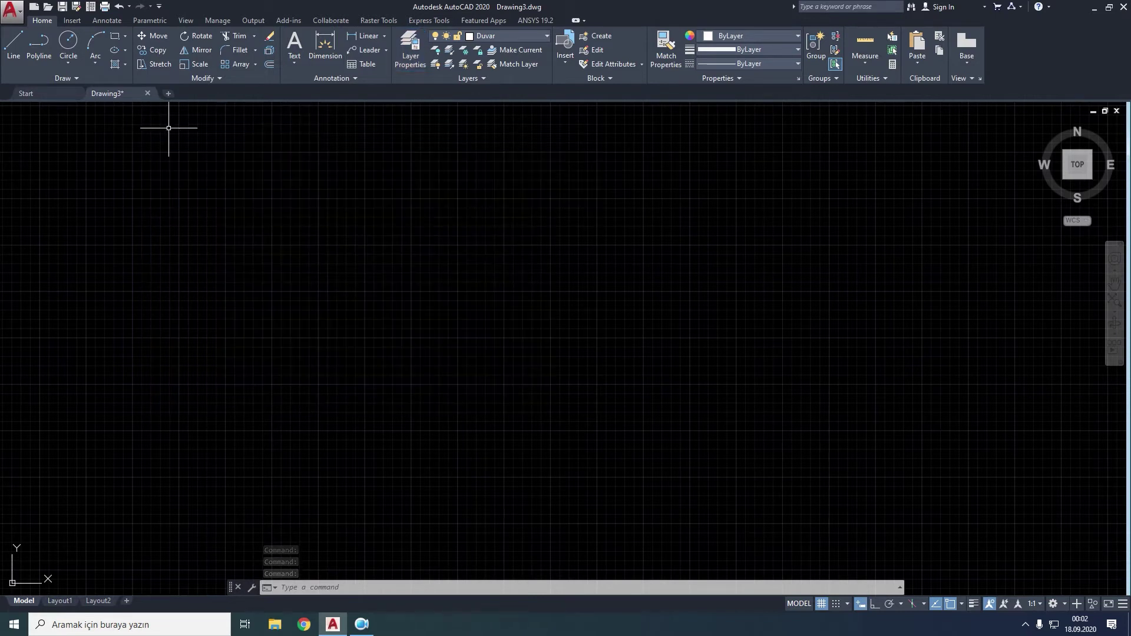
left_click(546, 35)
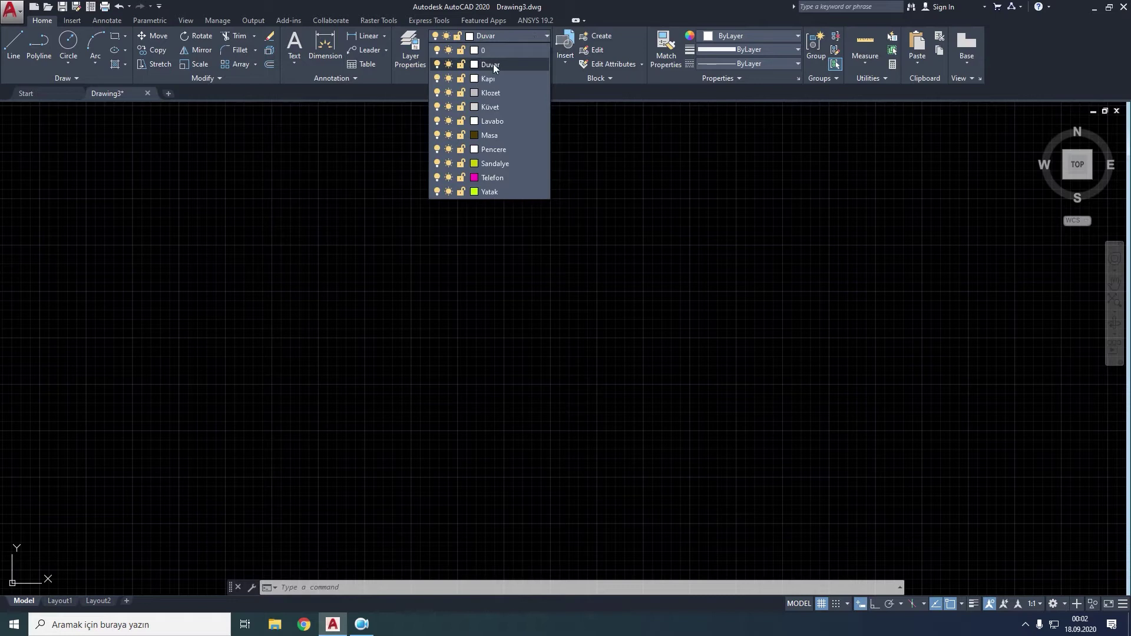
left_click(509, 66)
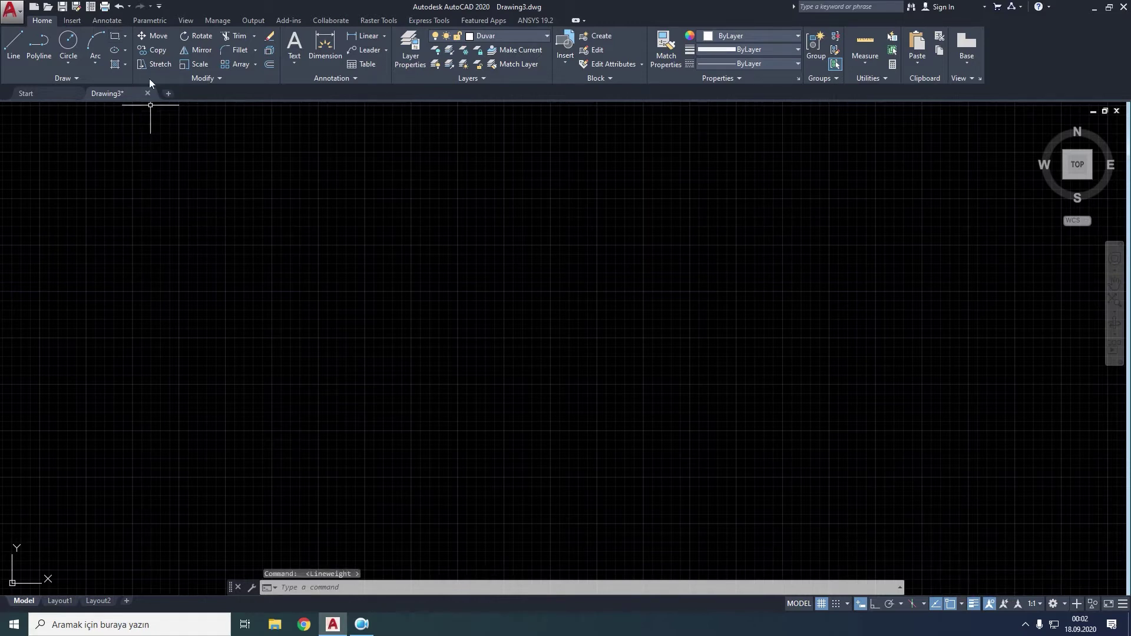
Step: Draw a 10000 × 5000 rectangle and zoom the view to fit it
left_click(117, 39)
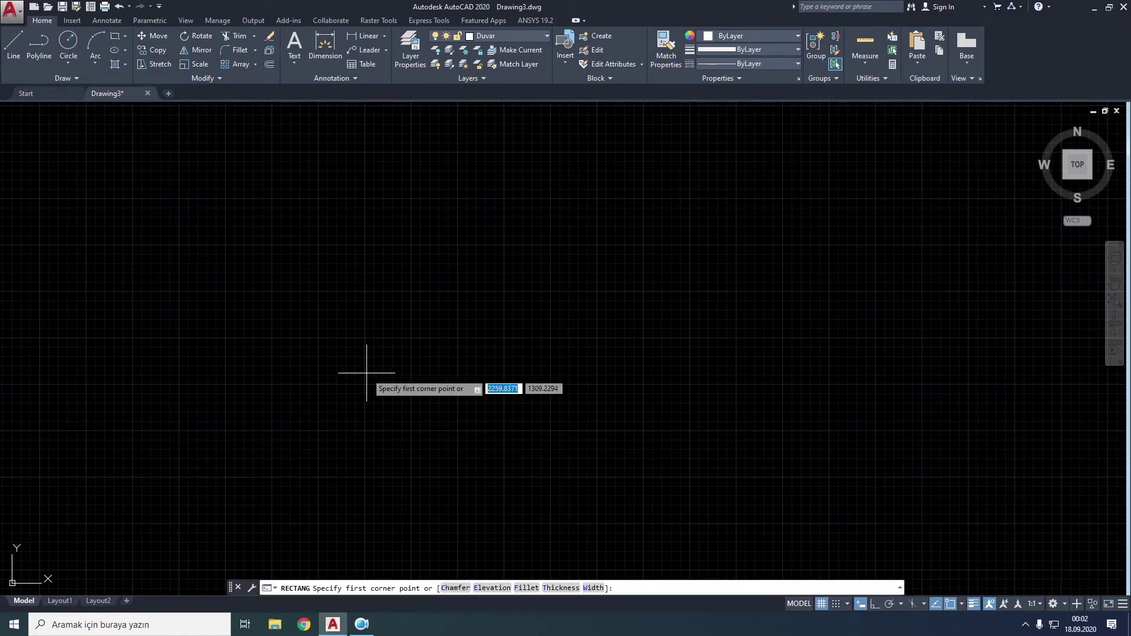
left_click(333, 388)
right_click(397, 281)
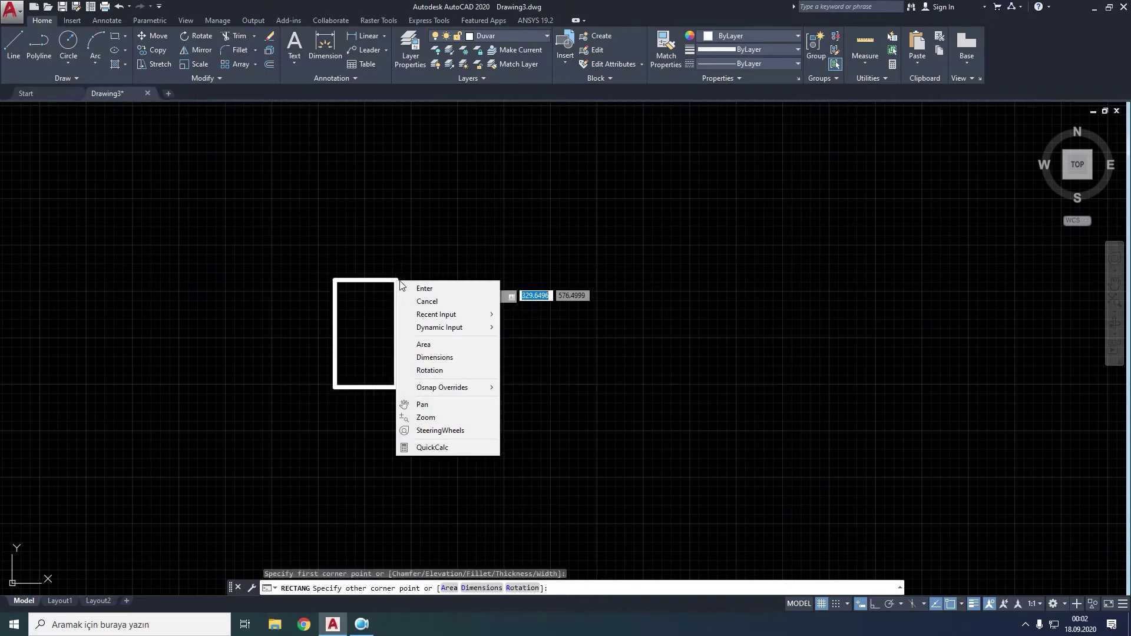
left_click(451, 358)
type("10000")
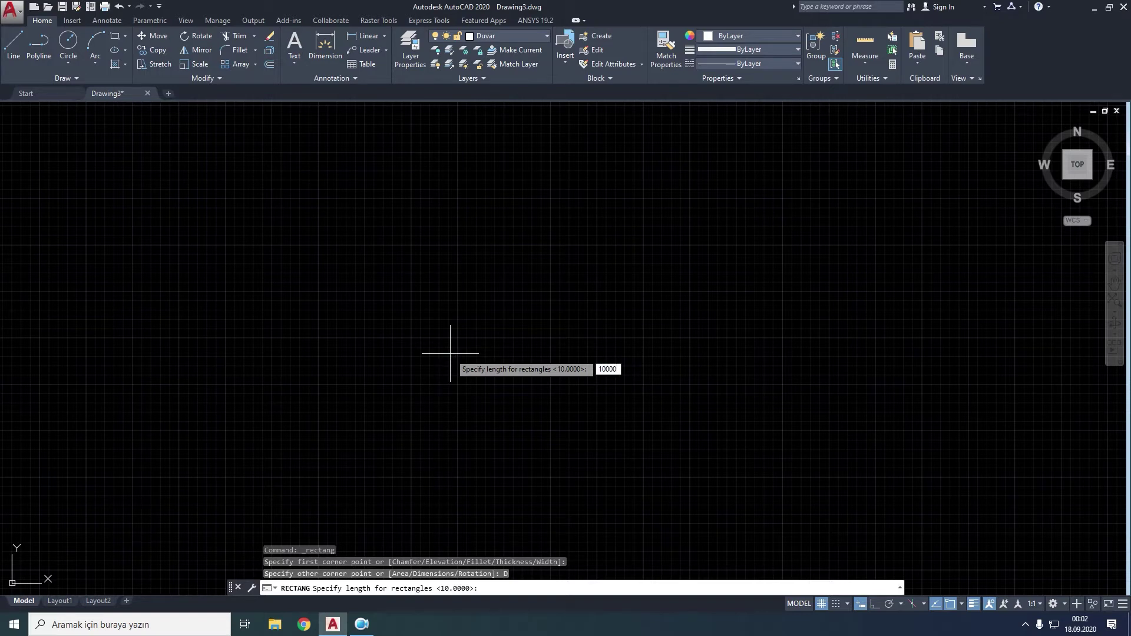
key("Return")
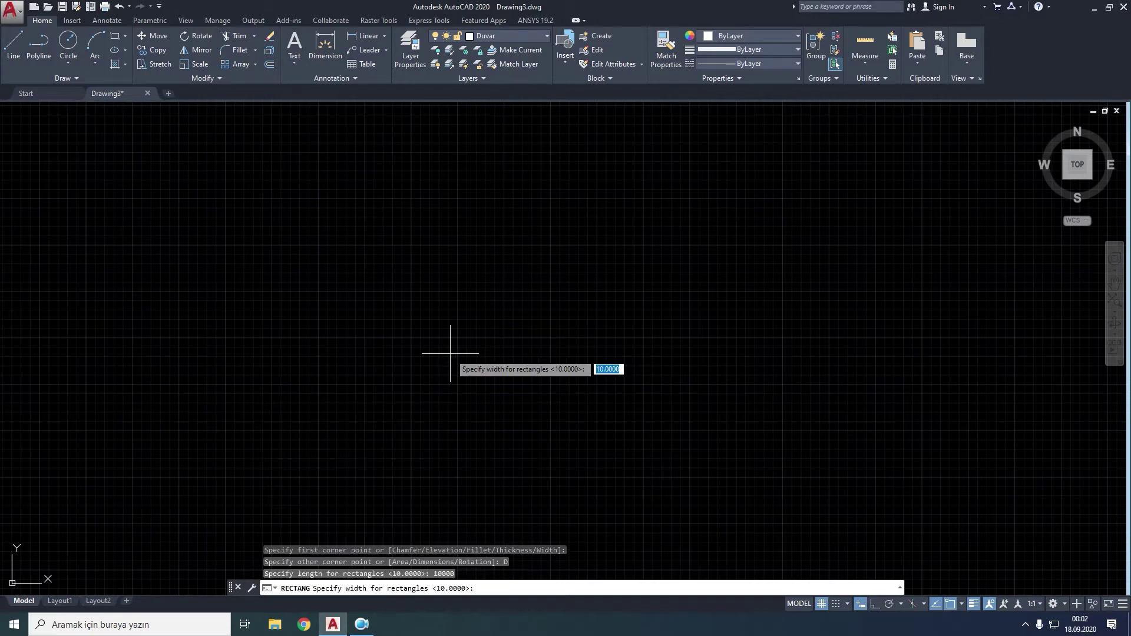
type("5000")
key("Return")
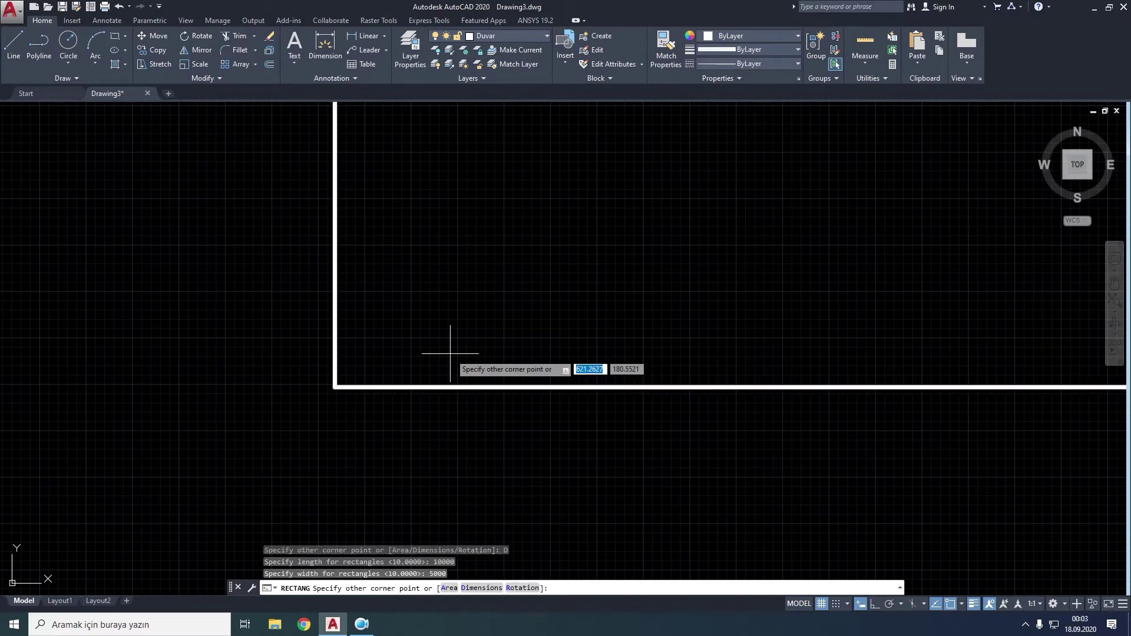
left_click(450, 354)
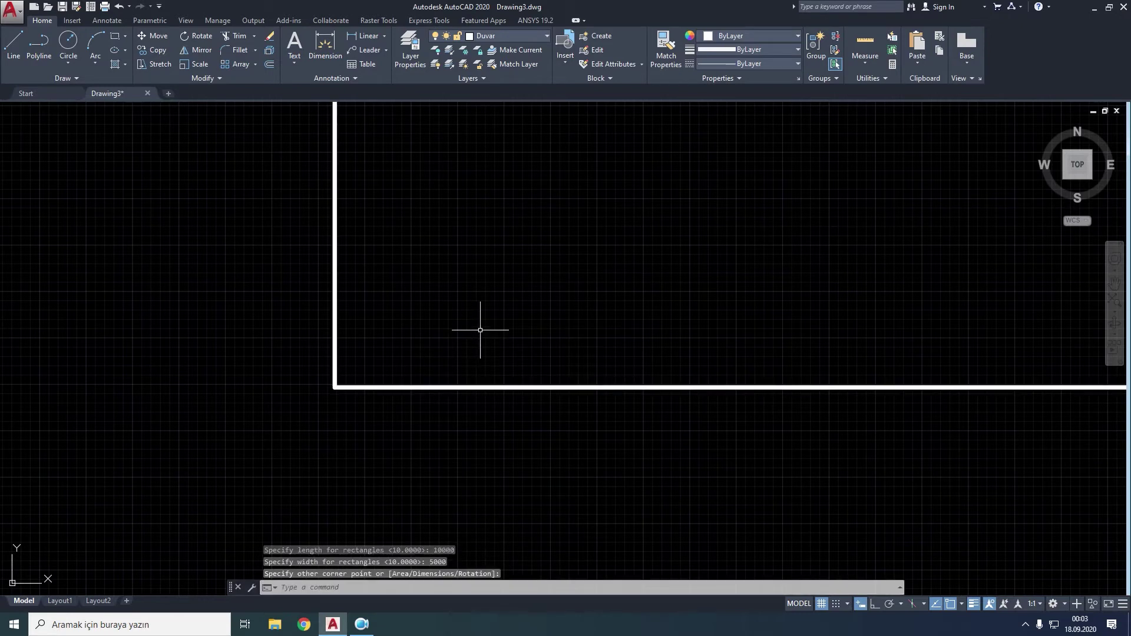
scroll(479, 328, "down", 2)
scroll(536, 313, "down", 3)
middle_click_drag(395, 368, 307, 402)
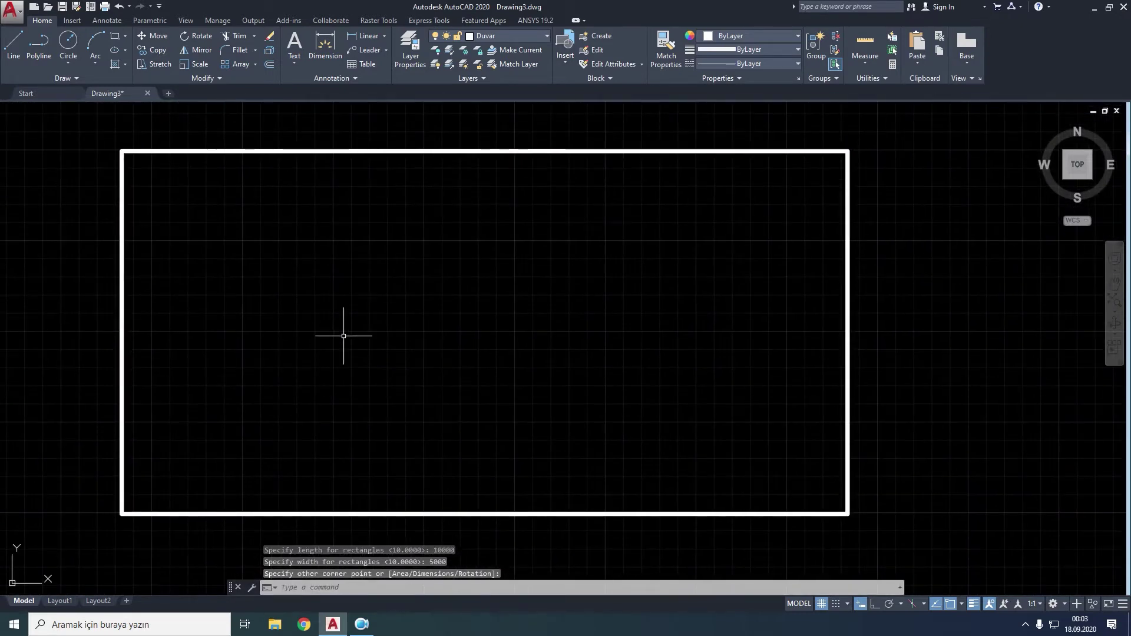
left_click(270, 63)
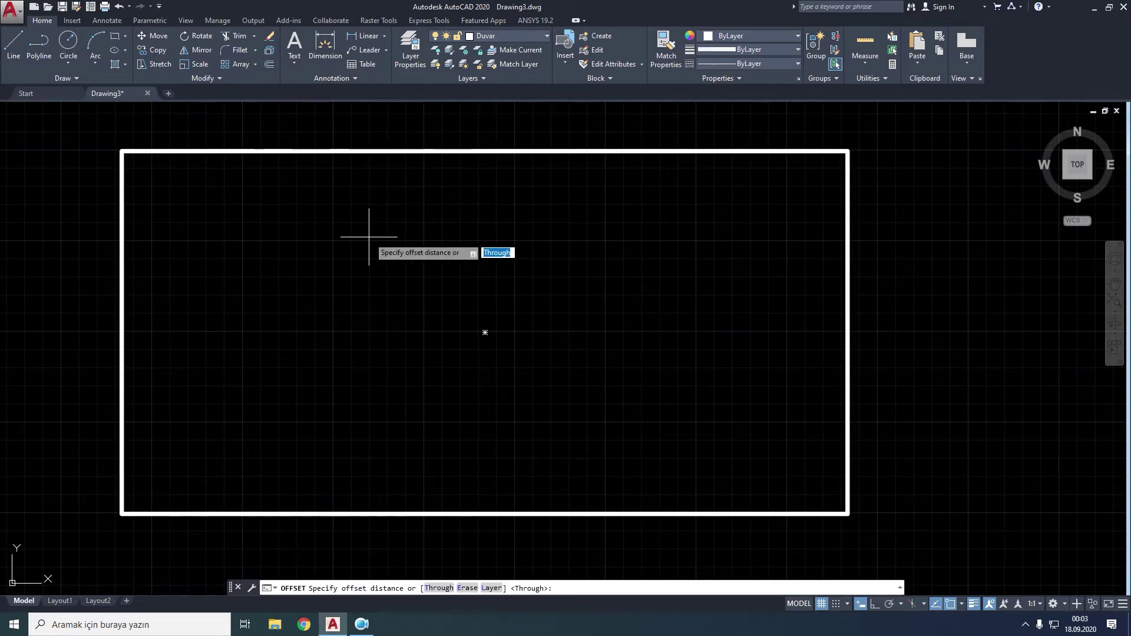
Step: Offset the rectangle 100 inward to form the double wall
key("Return")
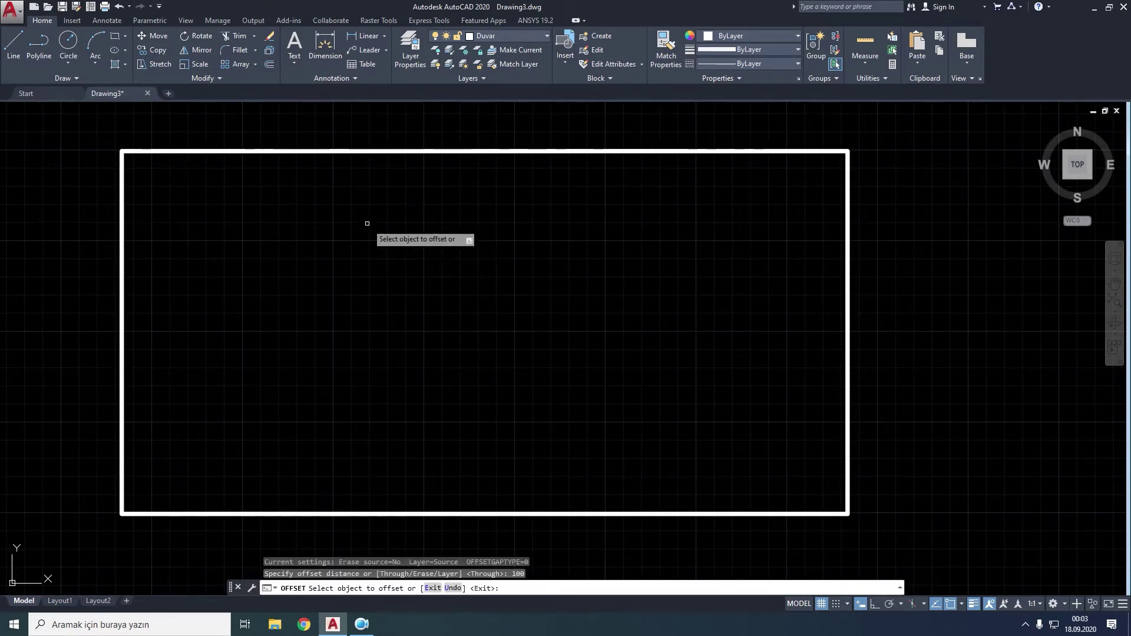
left_click(352, 151)
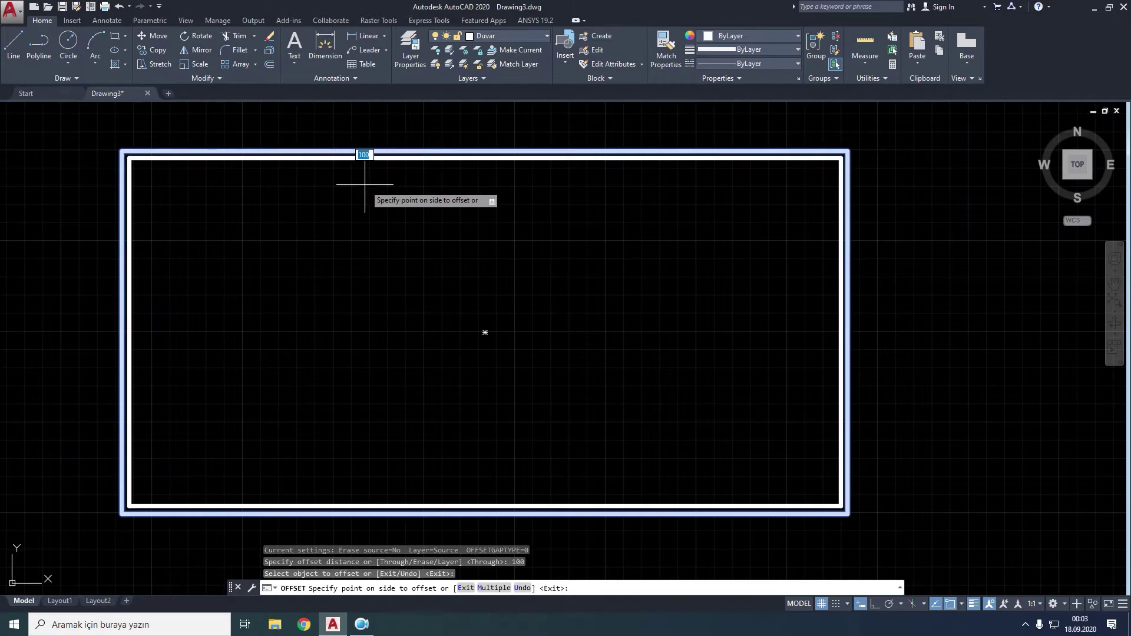
left_click(364, 183)
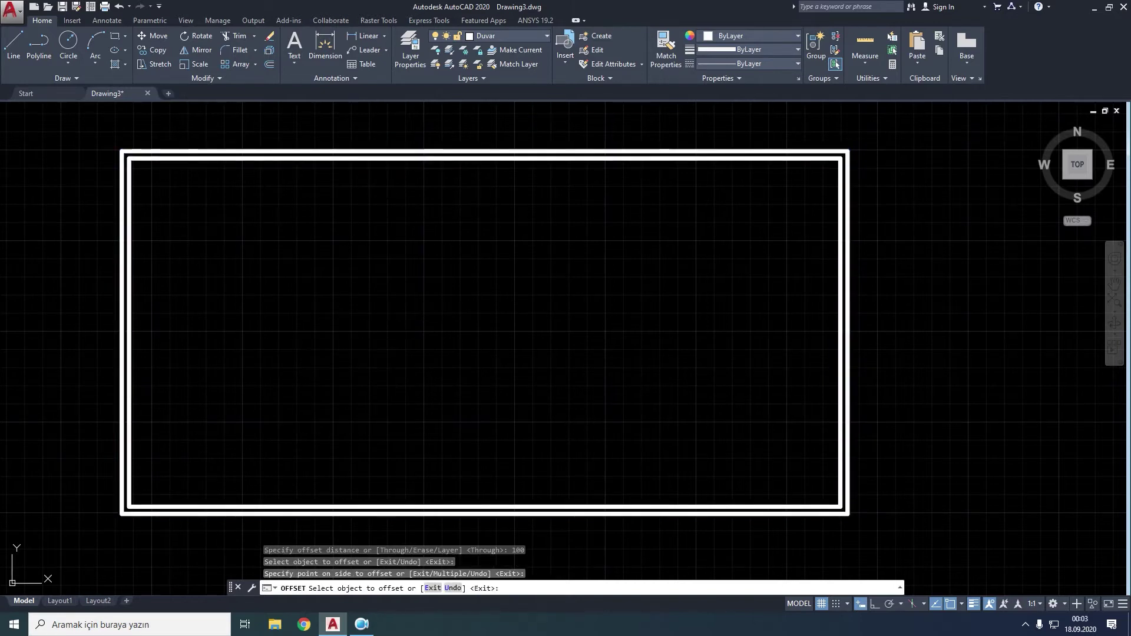
key("Escape")
Step: Draw a short line across the bottom wall's thickness
left_click(24, 52)
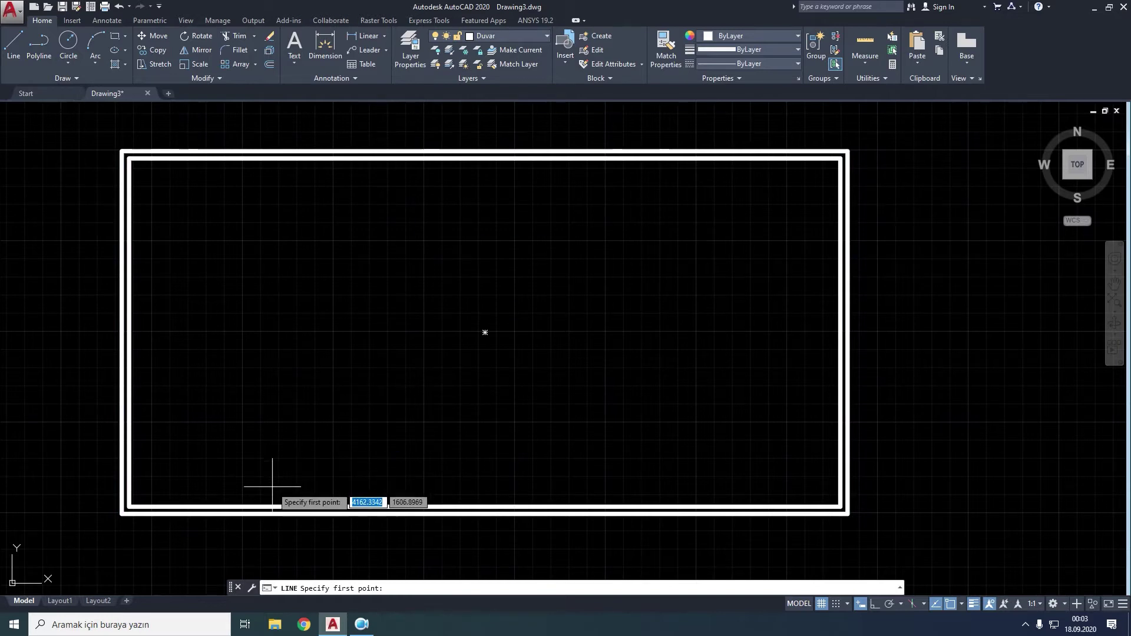
middle_click_drag(273, 475, 323, 397)
scroll(297, 410, "up", 4)
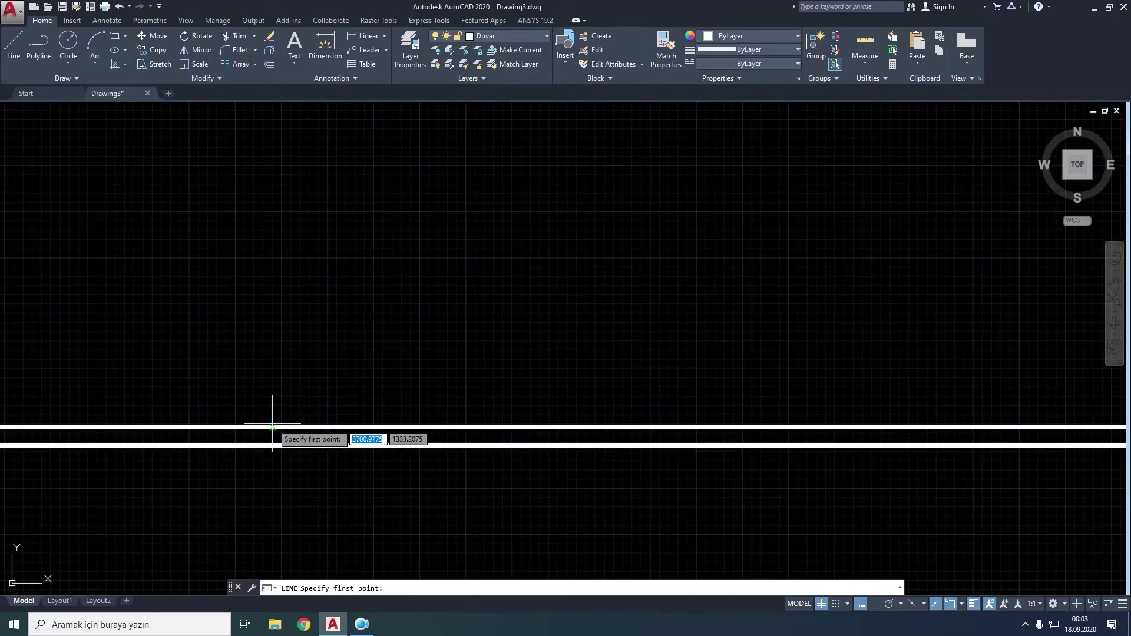
left_click(281, 427)
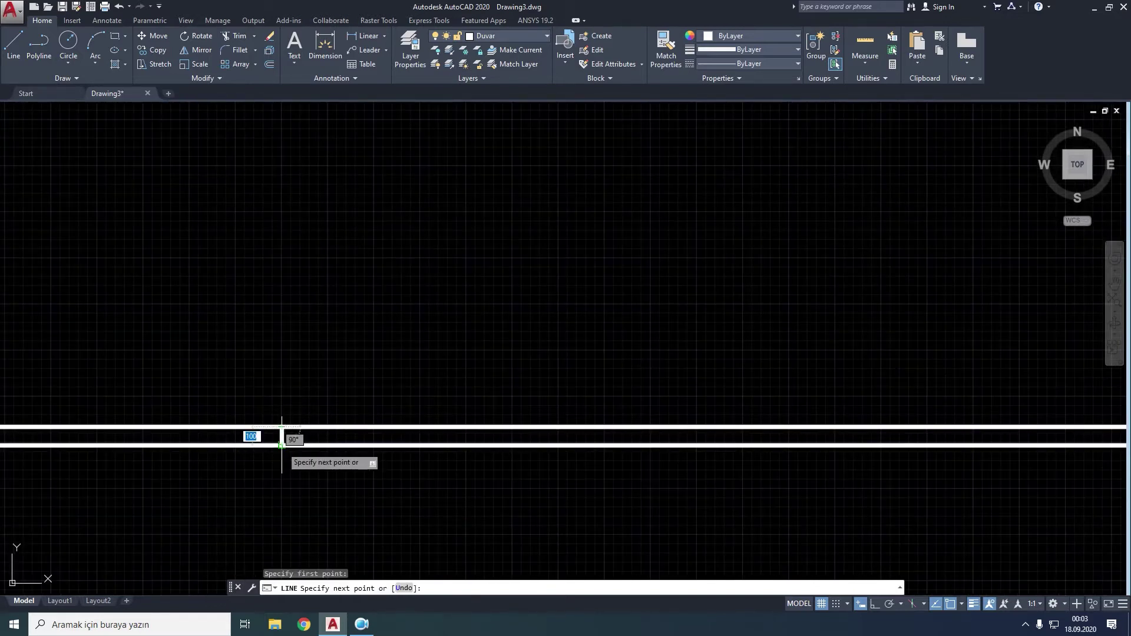
left_click(282, 446)
key("Escape")
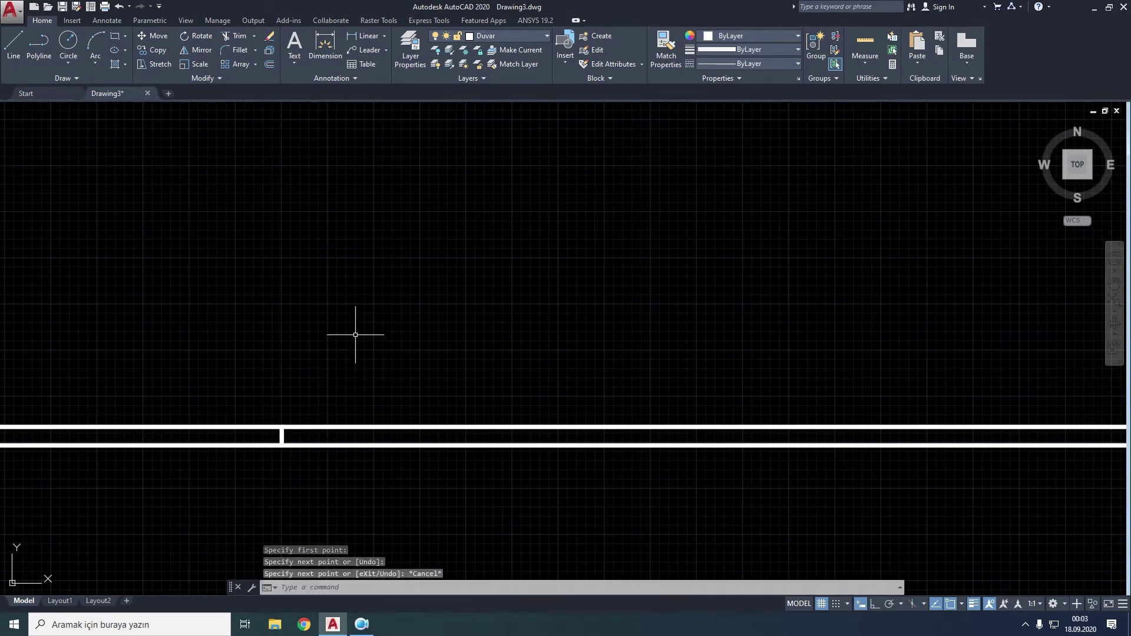
scroll(355, 334, "down", 4)
scroll(354, 336, "up", 2)
scroll(354, 338, "up", 3)
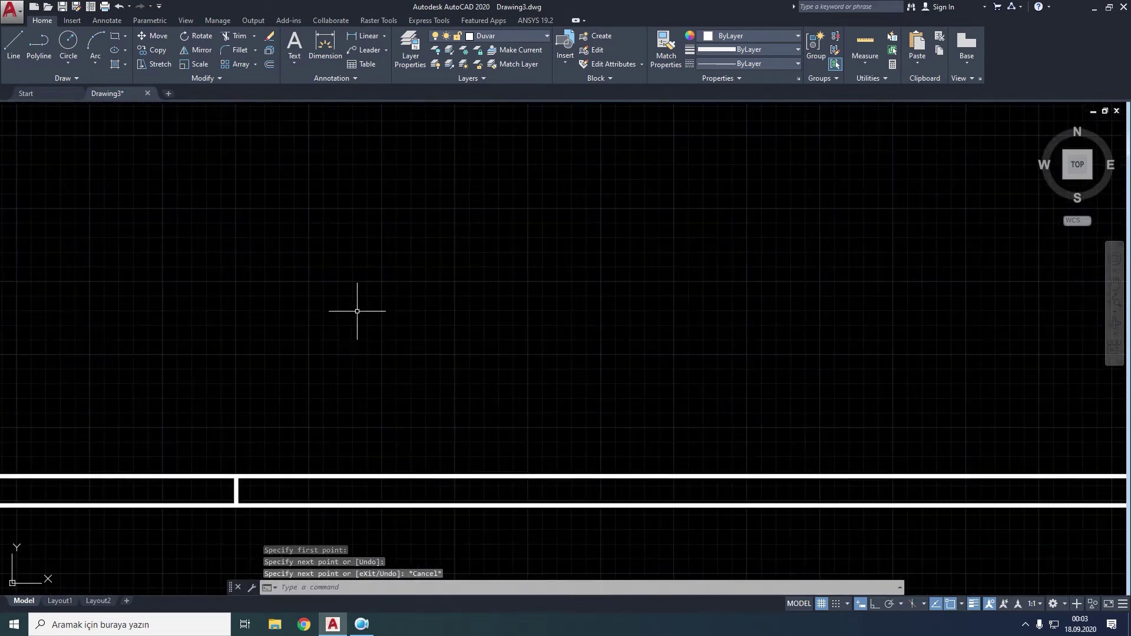
Step: Offset that cross line 1500 to the right
type("o")
key("Return")
type("1500")
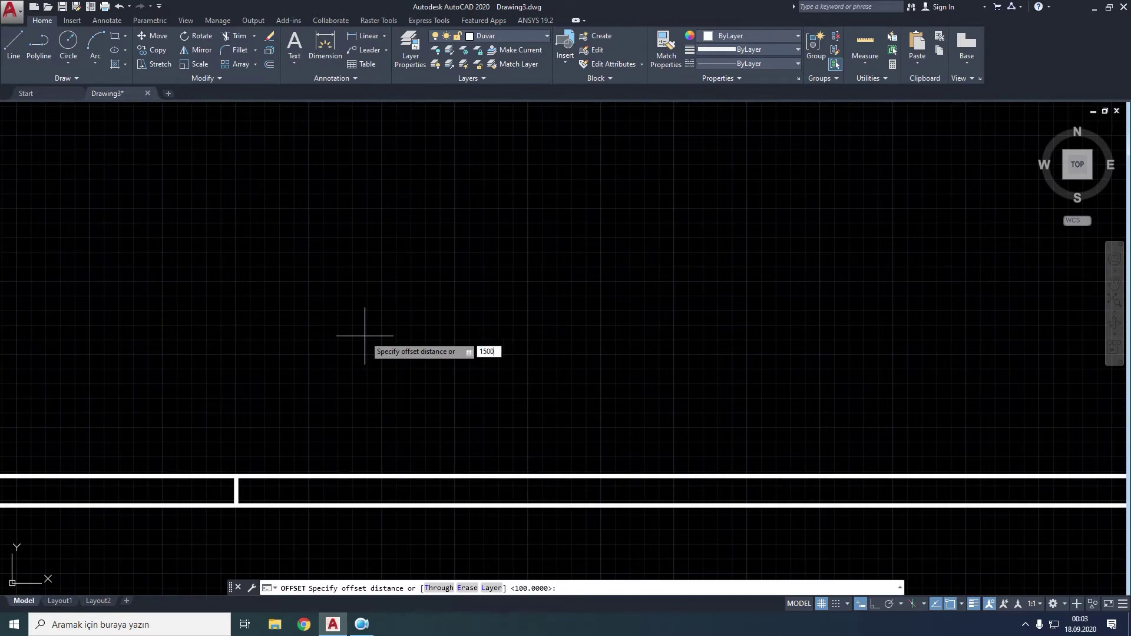
key("Return")
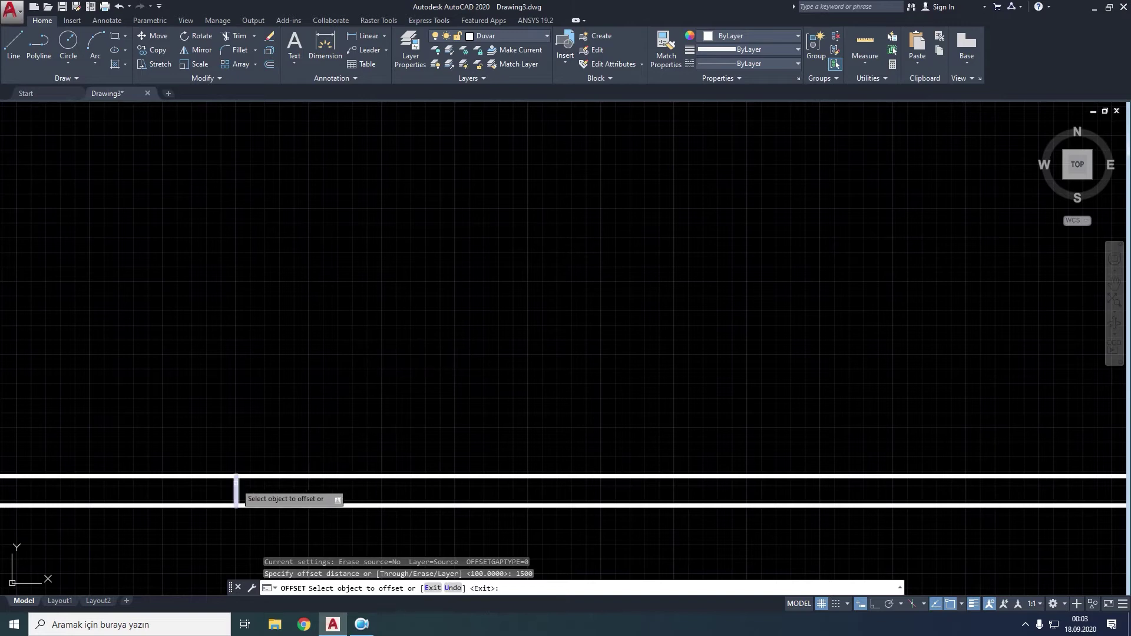
left_click(235, 488)
left_click(295, 488)
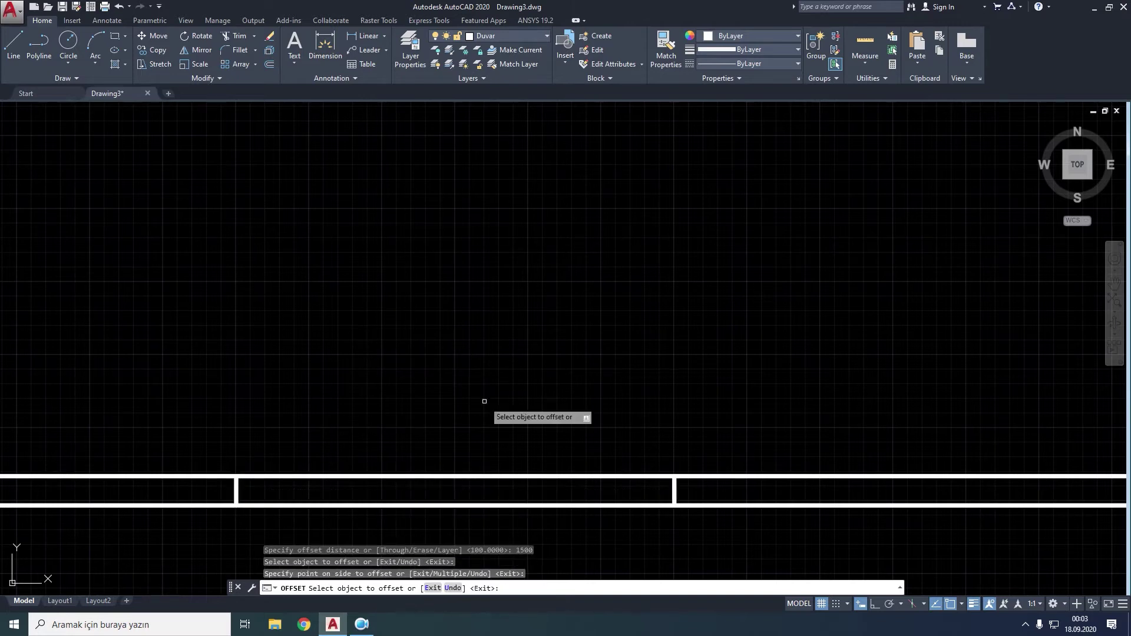
key("Escape")
Step: Trim the wall lines between the cross lines and make Pencere current
left_click(245, 36)
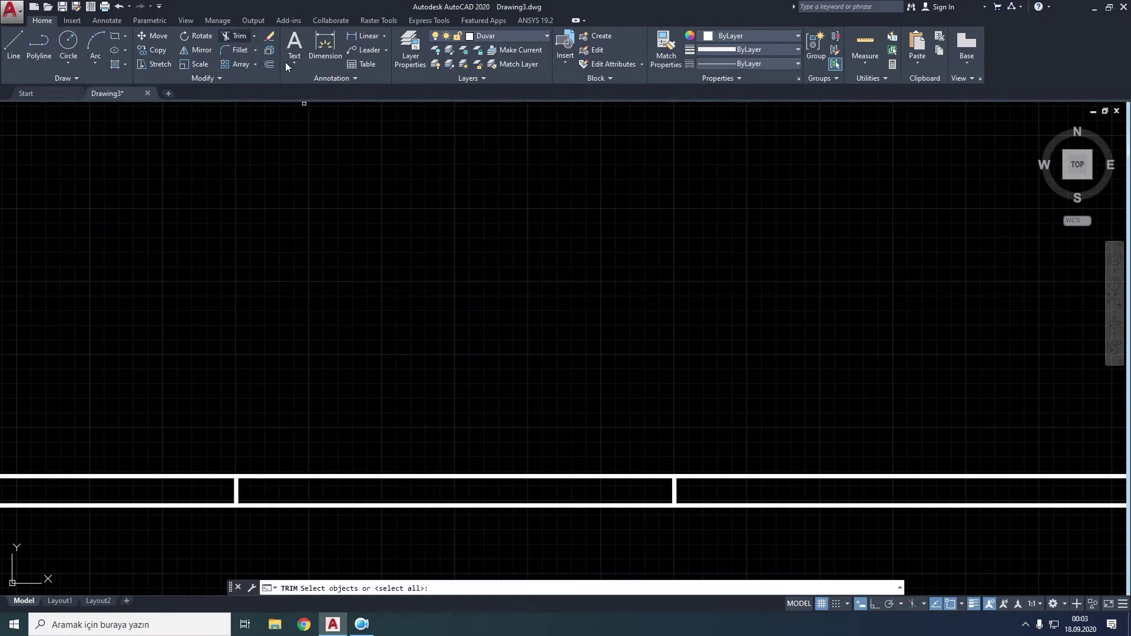
left_click_drag(542, 332, 424, 542)
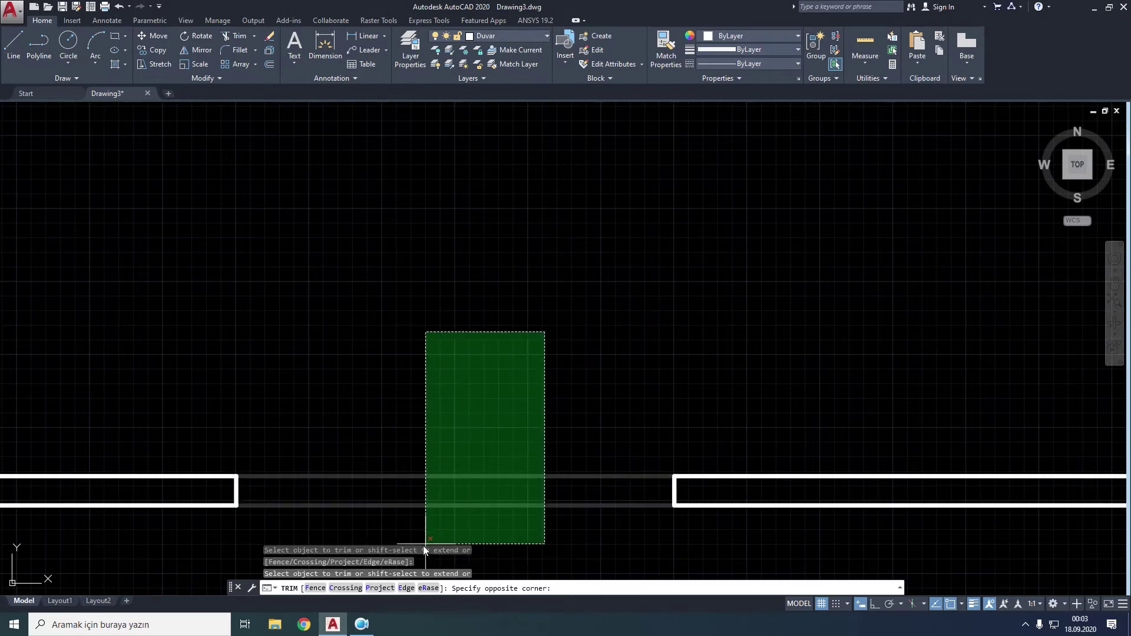
key("Escape")
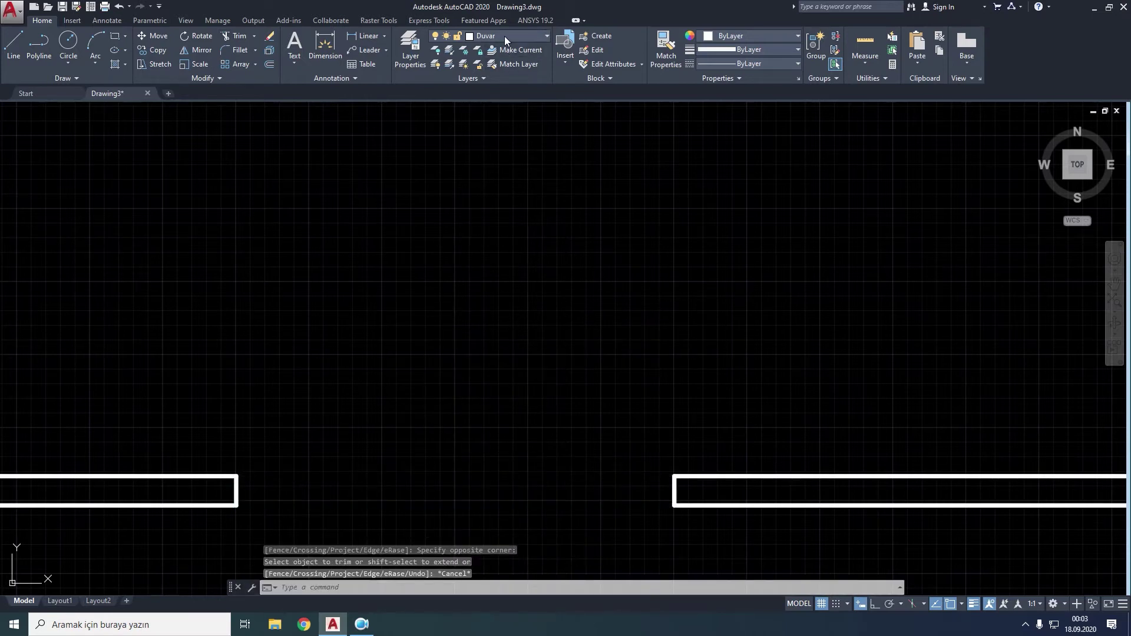
left_click(504, 36)
left_click(496, 150)
Step: Draw window lines across the top and bottom of the wall opening
type("l")
key("Return")
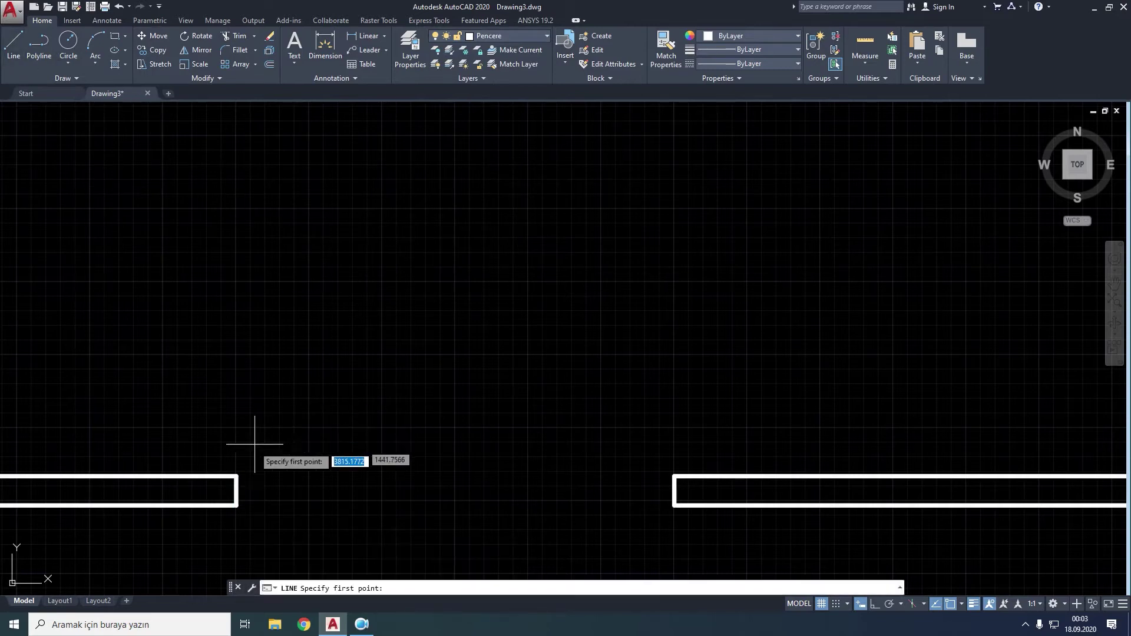
left_click(236, 476)
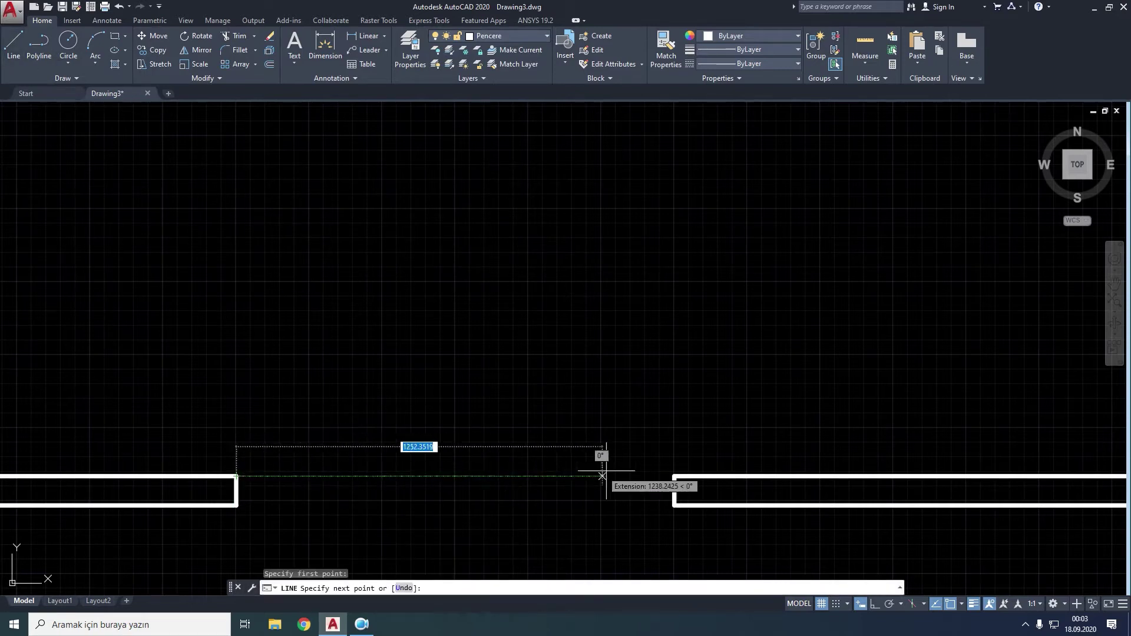
left_click(674, 476)
key("Escape")
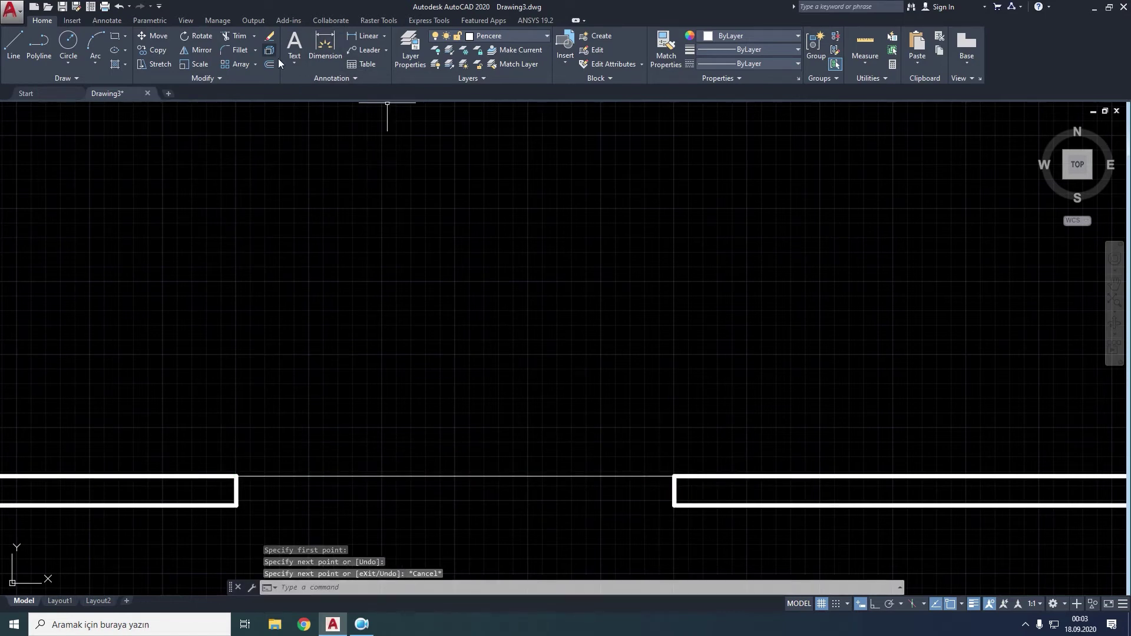
key("Return")
left_click(236, 505)
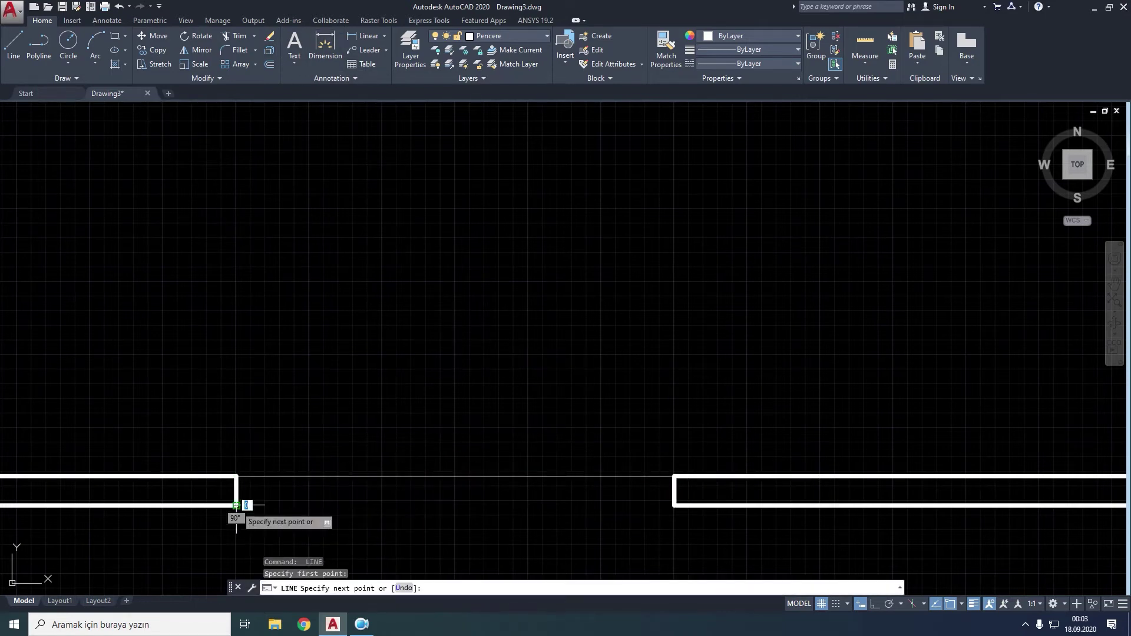
left_click(673, 504)
key("Escape")
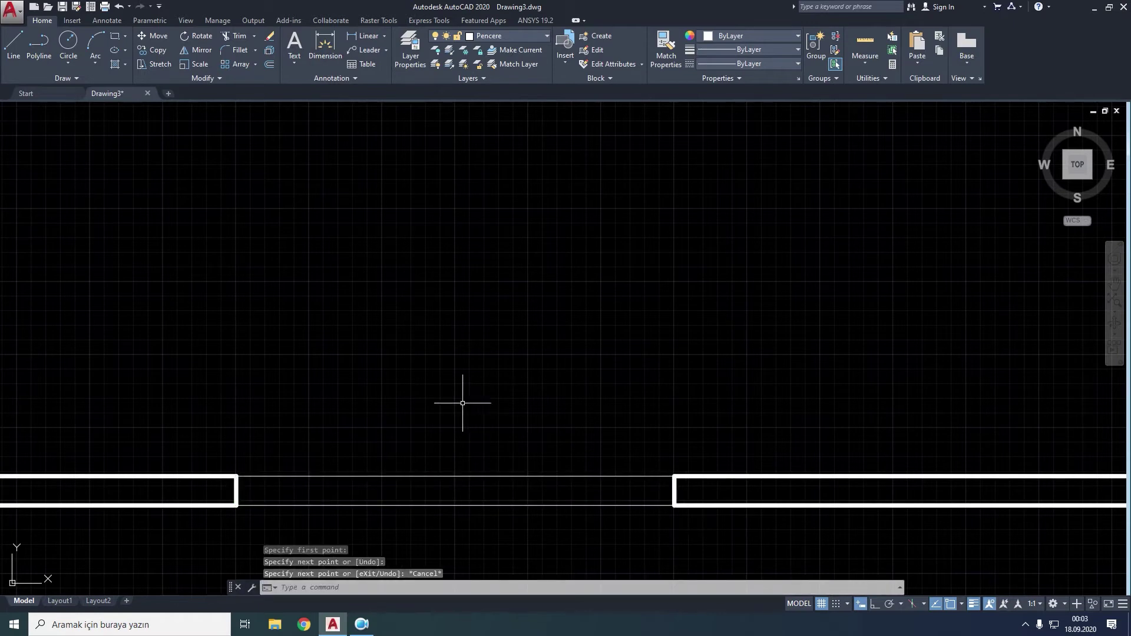
Step: Draw the middle window line and double it with a 10 offset
key("Return")
scroll(281, 468, "up", 2)
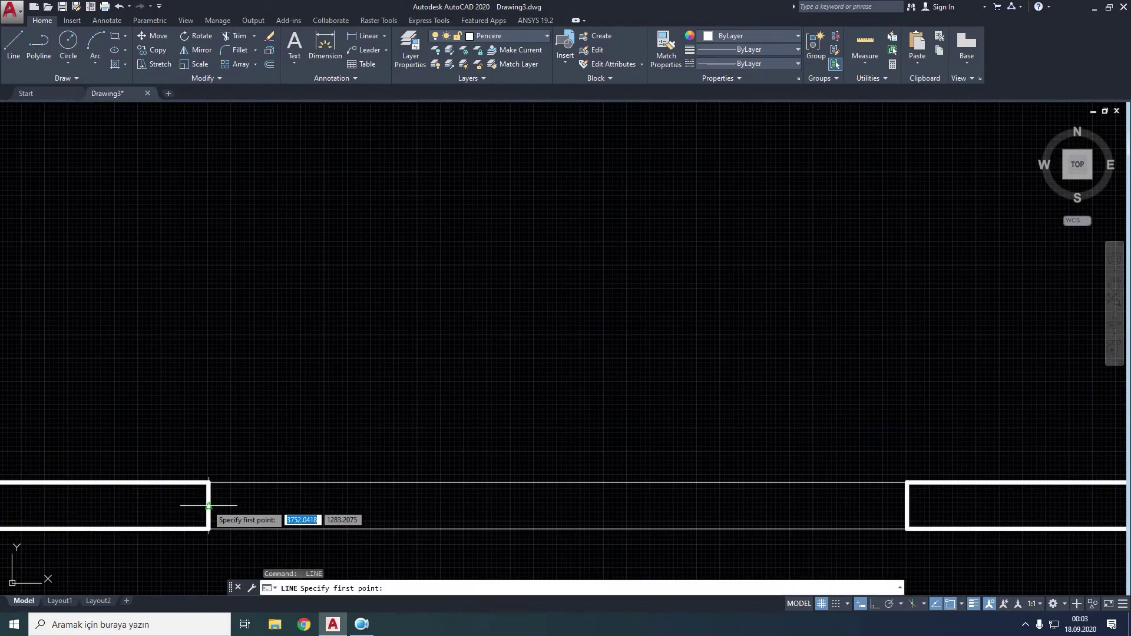
left_click(209, 505)
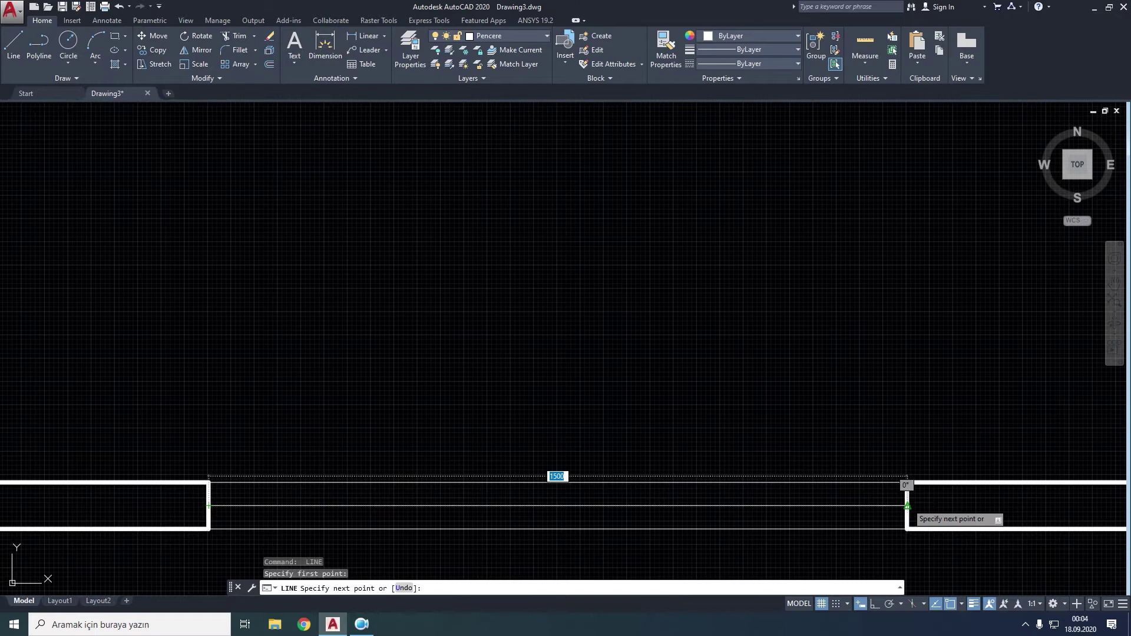
left_click(907, 505)
key("Escape")
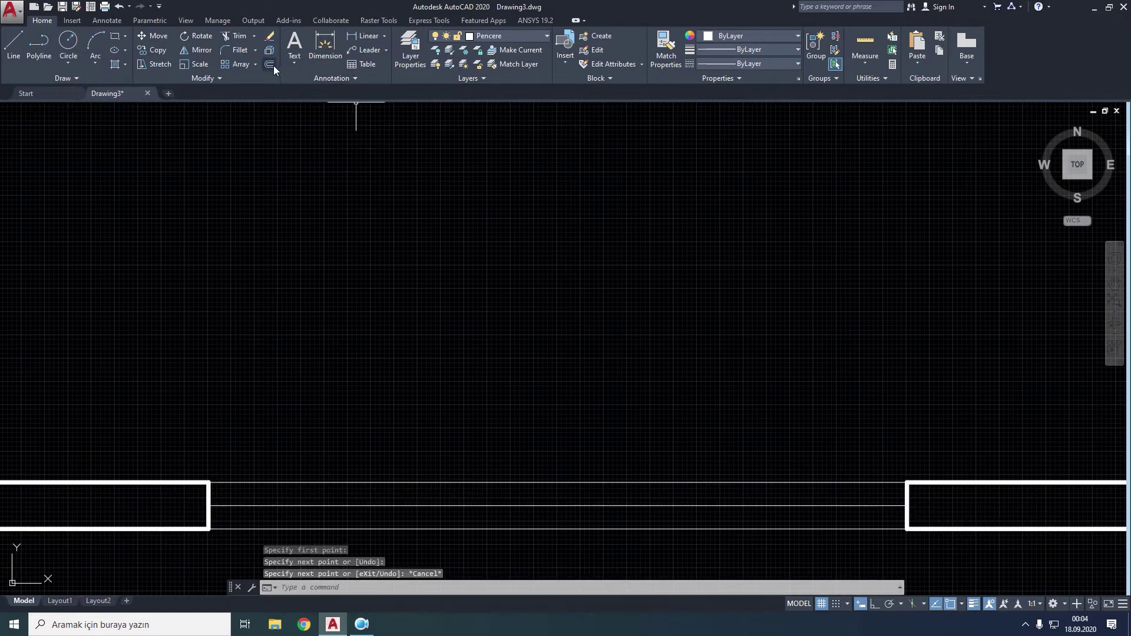
left_click(272, 65)
key("Return")
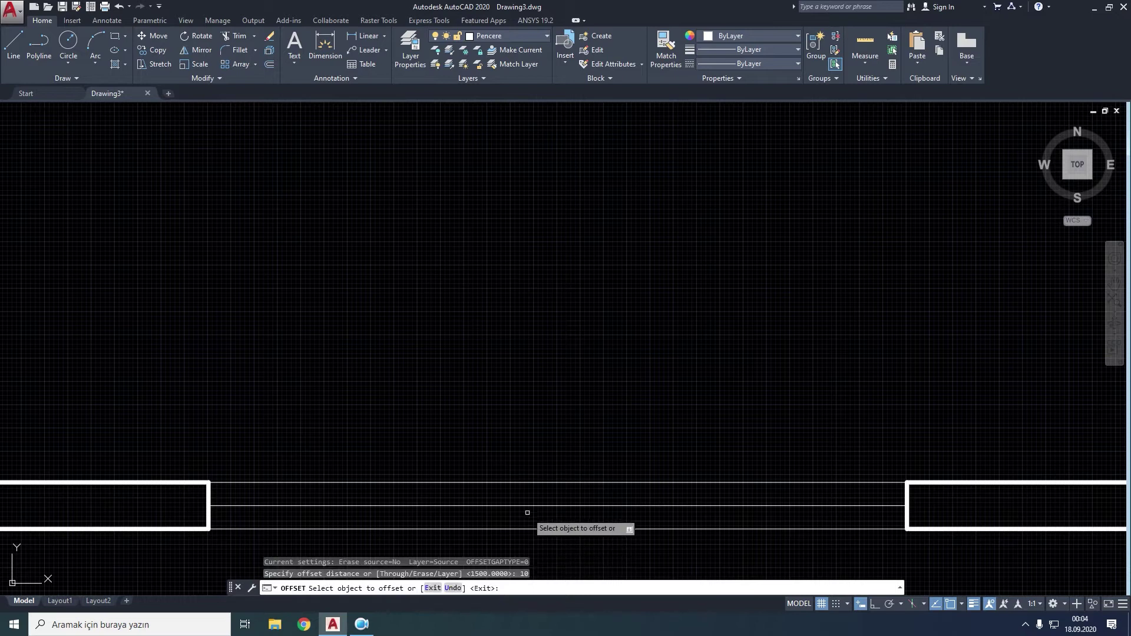
left_click(531, 506)
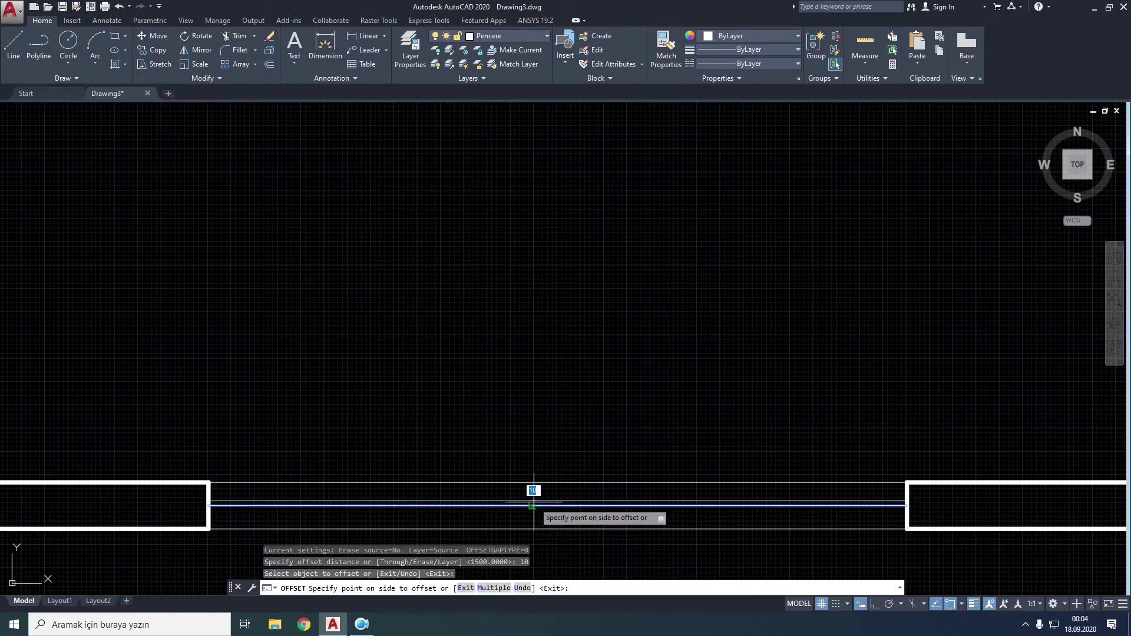
left_click(532, 488)
scroll(522, 505, "up", 4)
left_click(534, 502)
key("Escape")
Step: Pan and zoom the view over to the room's right wall
scroll(536, 503, "down", 2)
scroll(545, 489, "down", 2)
scroll(554, 469, "down", 4)
mouse_move(581, 434)
middle_mouse_down()
mouse_move(454, 416)
mouse_move(379, 441)
middle_mouse_up()
scroll(354, 448, "up", 3)
middle_click_drag(541, 391, 416, 378)
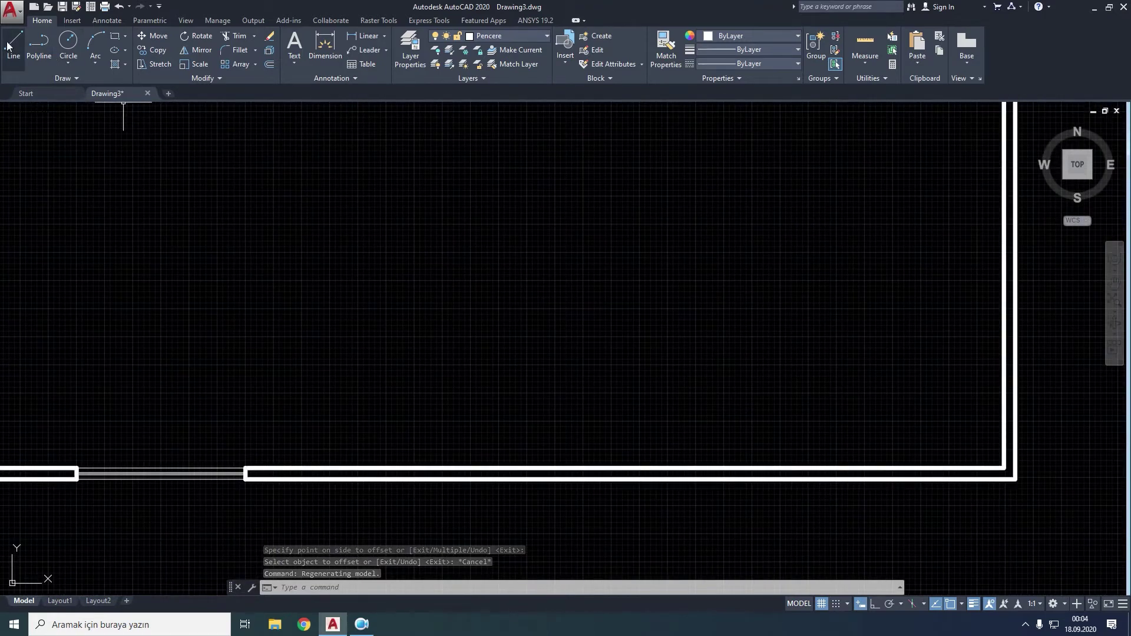
Step: Make Duvar the current layer and draw a short cut line across the bottom wall
left_click(526, 36)
left_click(489, 65)
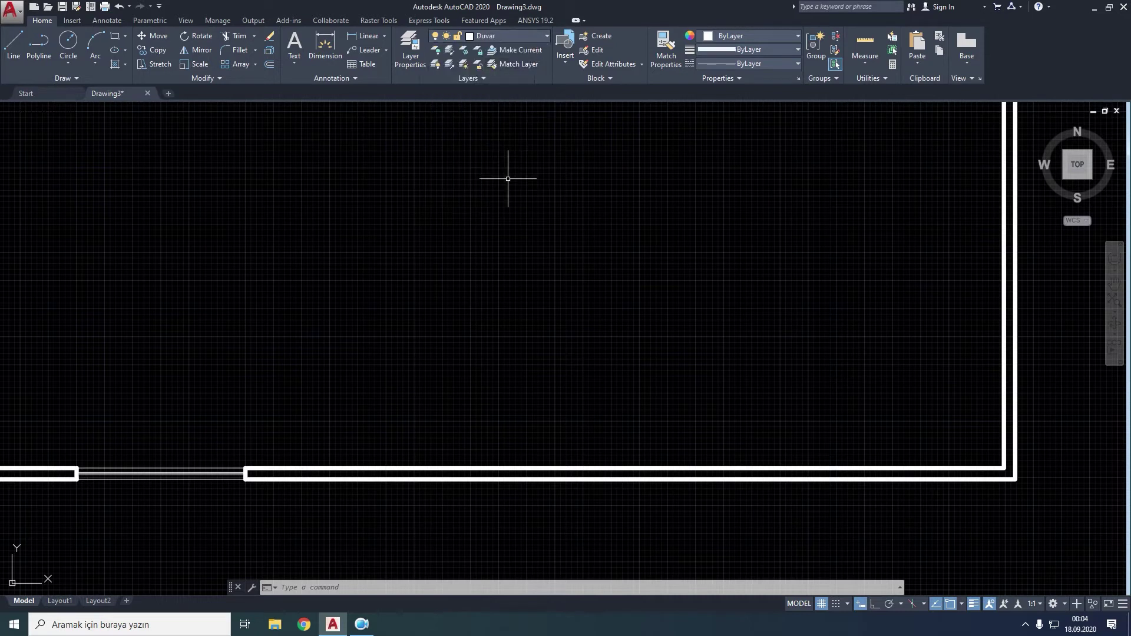
left_click(16, 44)
scroll(533, 457, "down", 2)
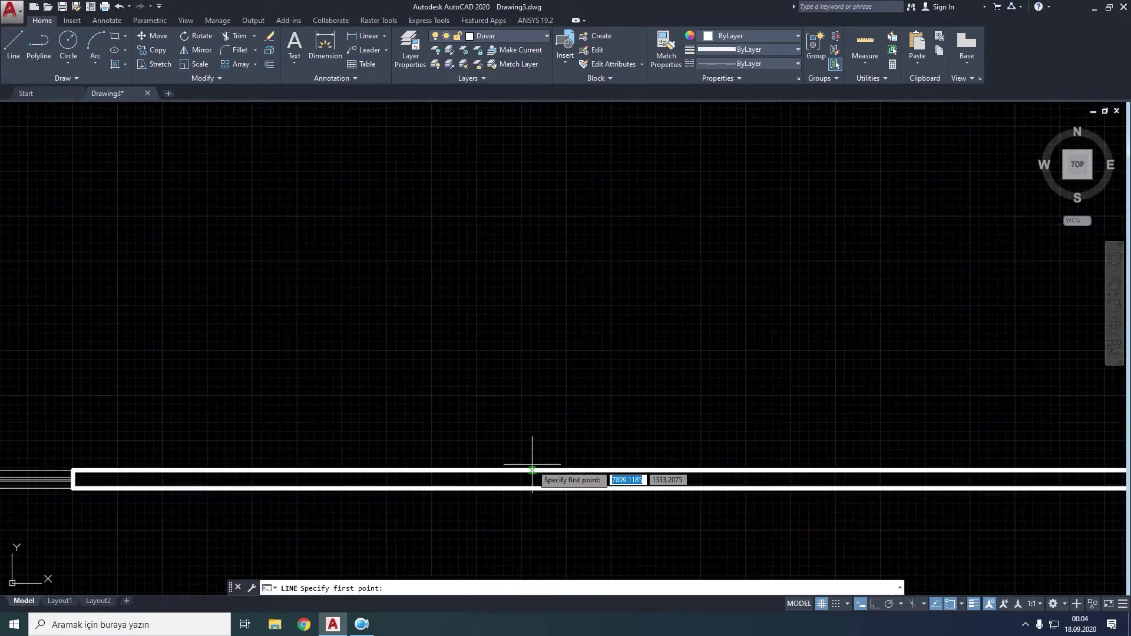
scroll(458, 462, "down", 2)
scroll(438, 460, "up", 2)
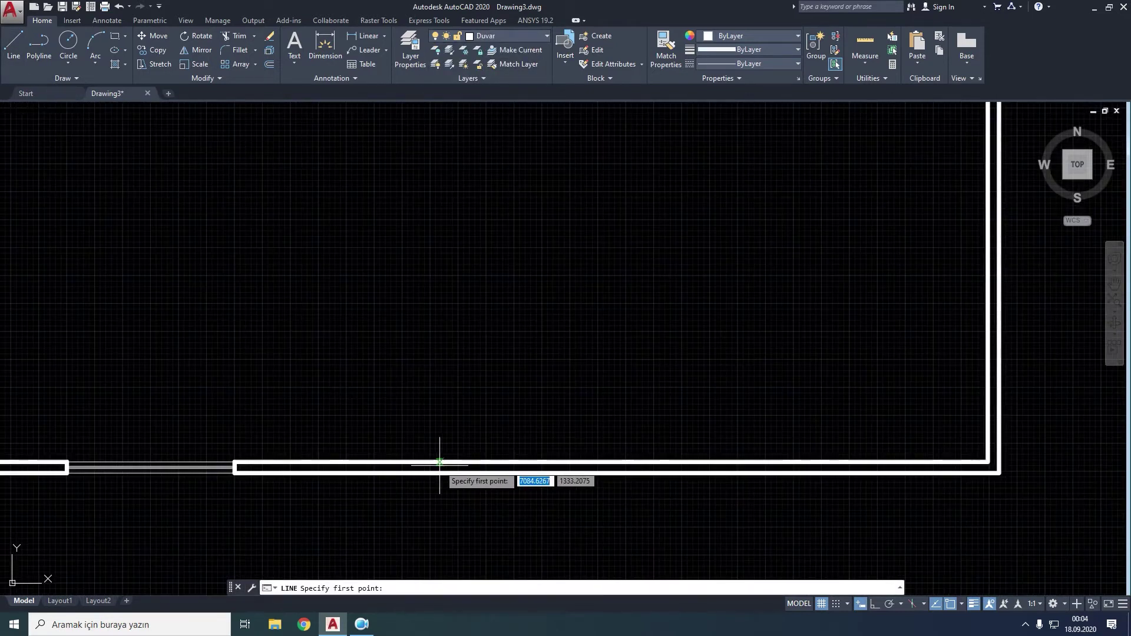
scroll(429, 465, "up", 3)
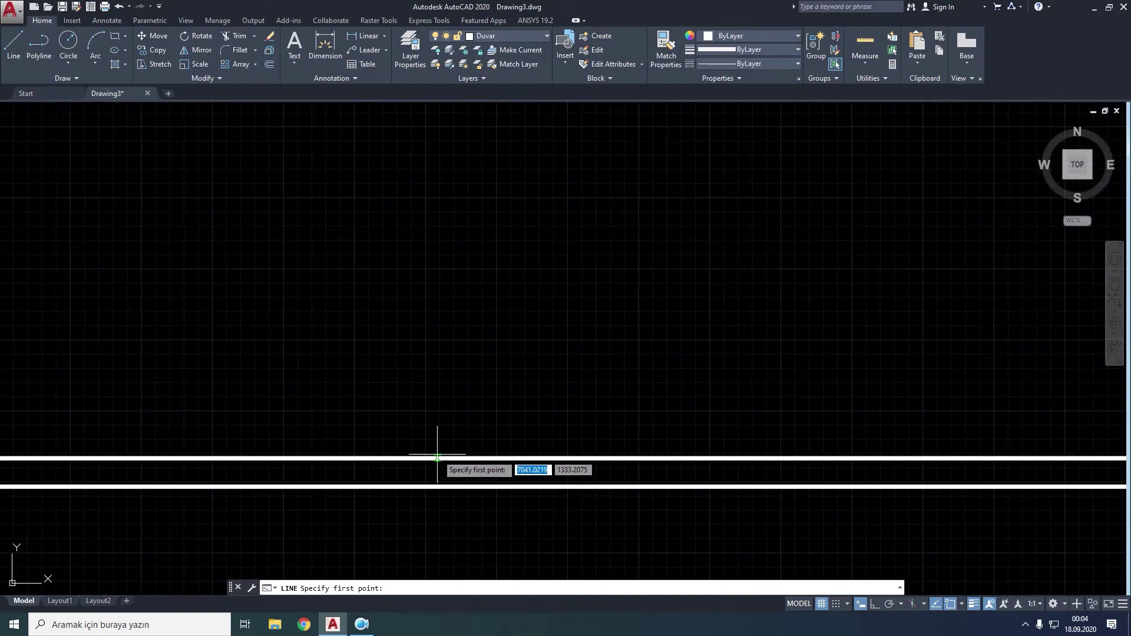
scroll(383, 454, "down", 3)
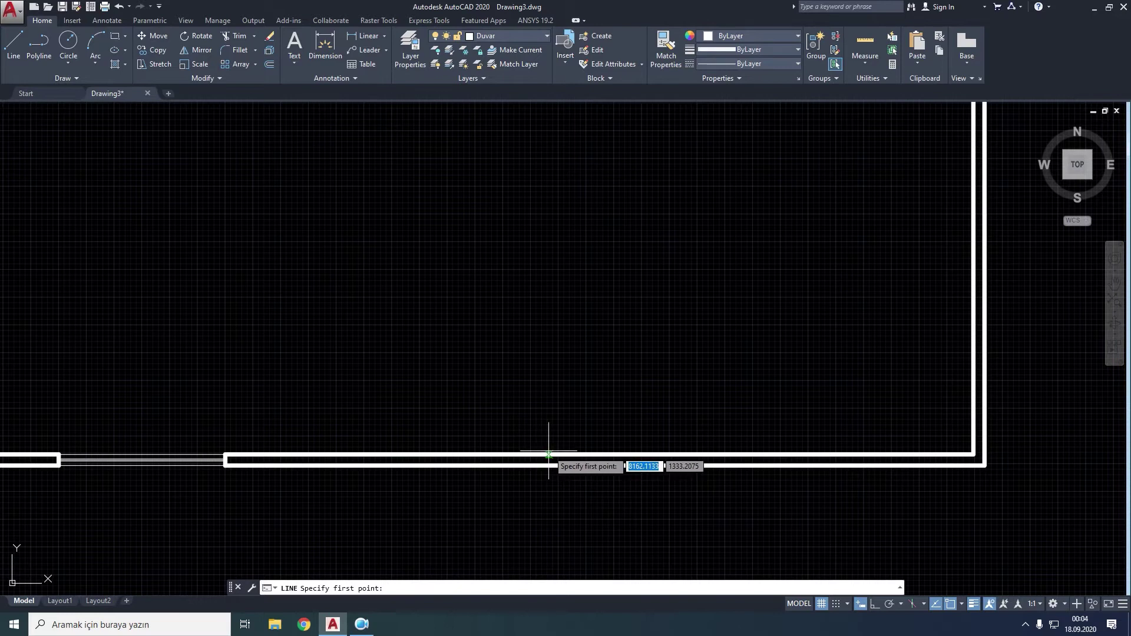
left_click(488, 465)
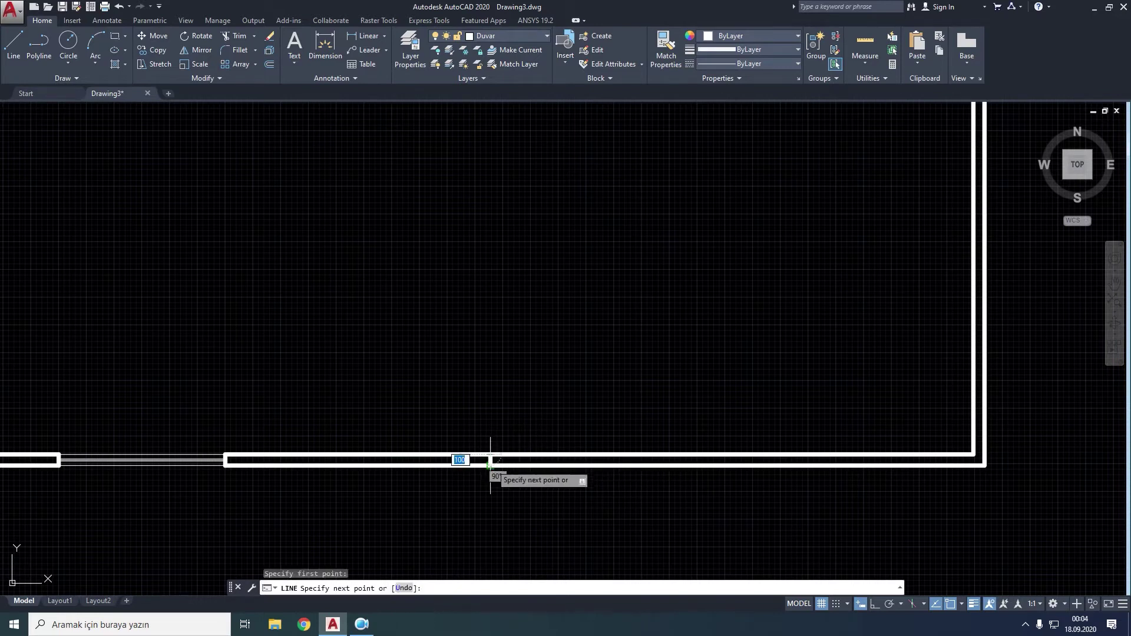
left_click(490, 465)
key("Escape")
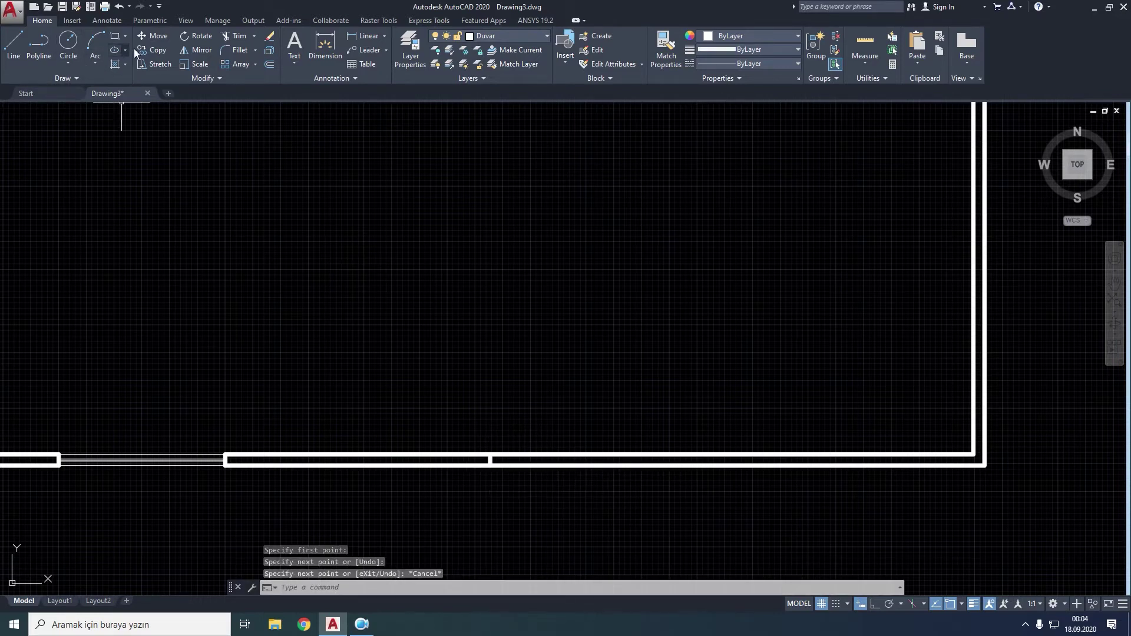
Step: Offset the cut line 1000 units to the left
left_click(269, 65)
scroll(471, 421, "up", 2)
type("1000")
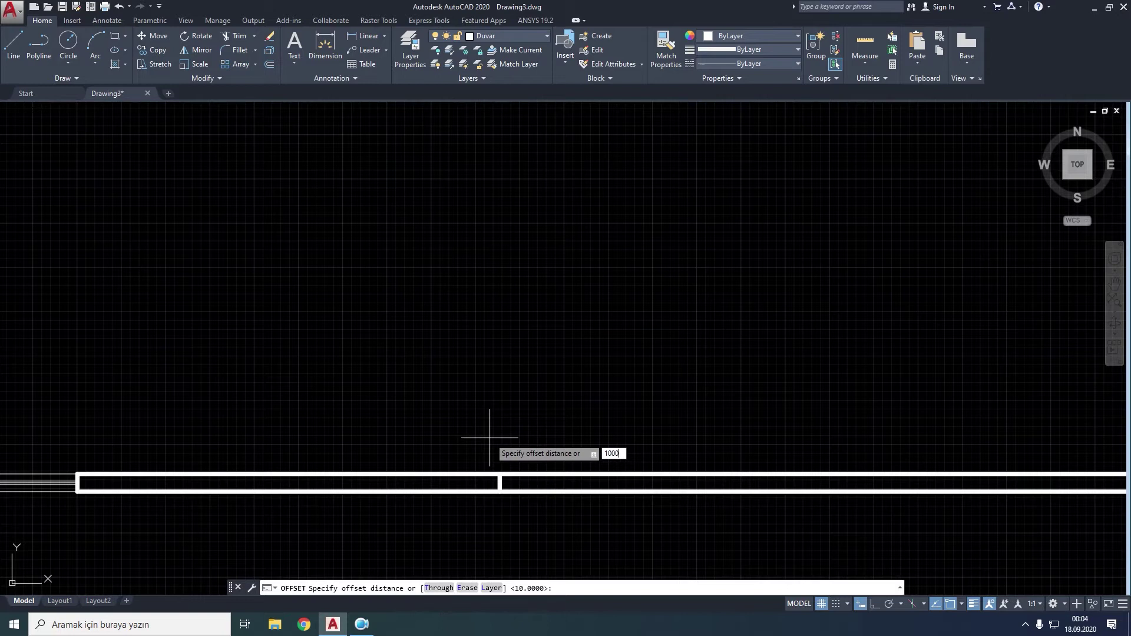
key("Return")
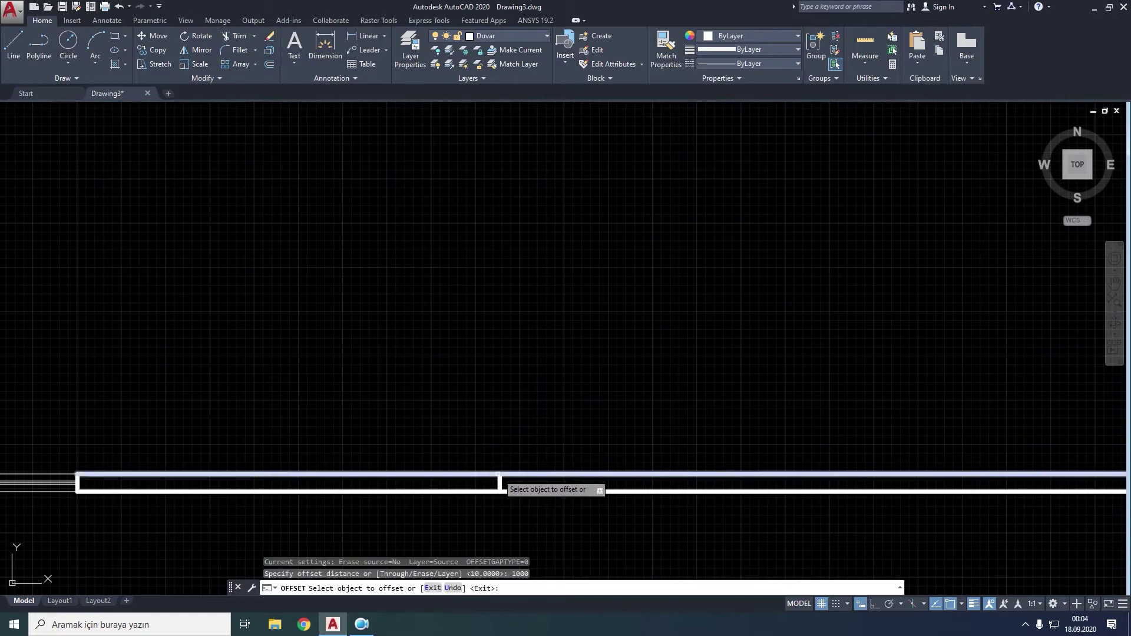
left_click(500, 481)
left_click(438, 484)
key("Escape")
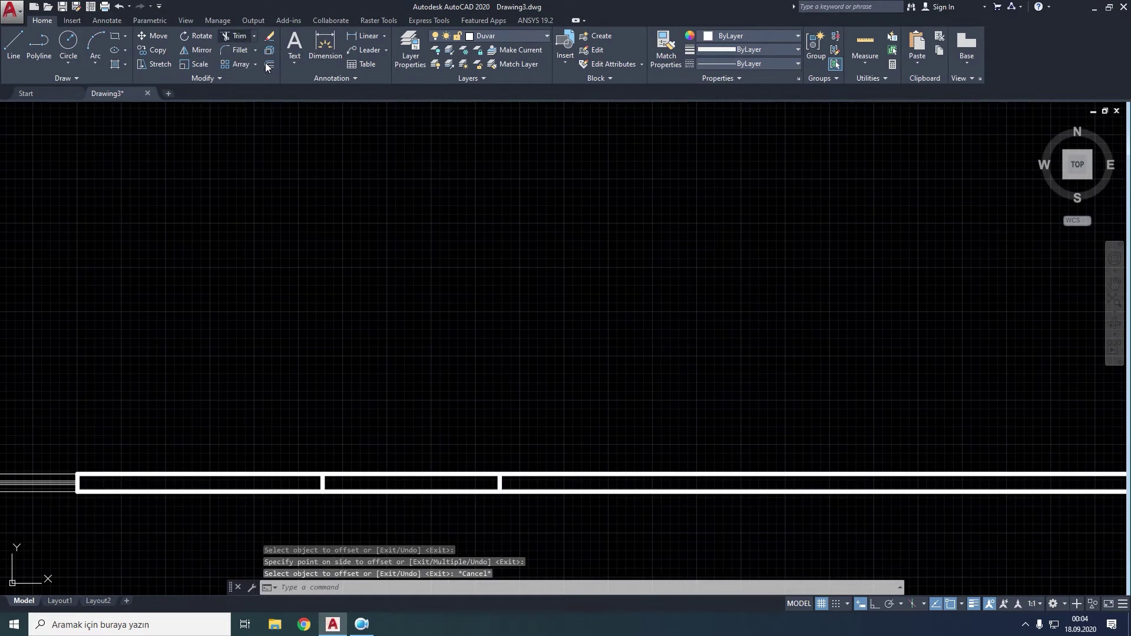
Step: Trim away the bottom wall lines between the two cut lines
left_click(235, 35)
key("Return")
left_click(449, 411)
left_click(399, 513)
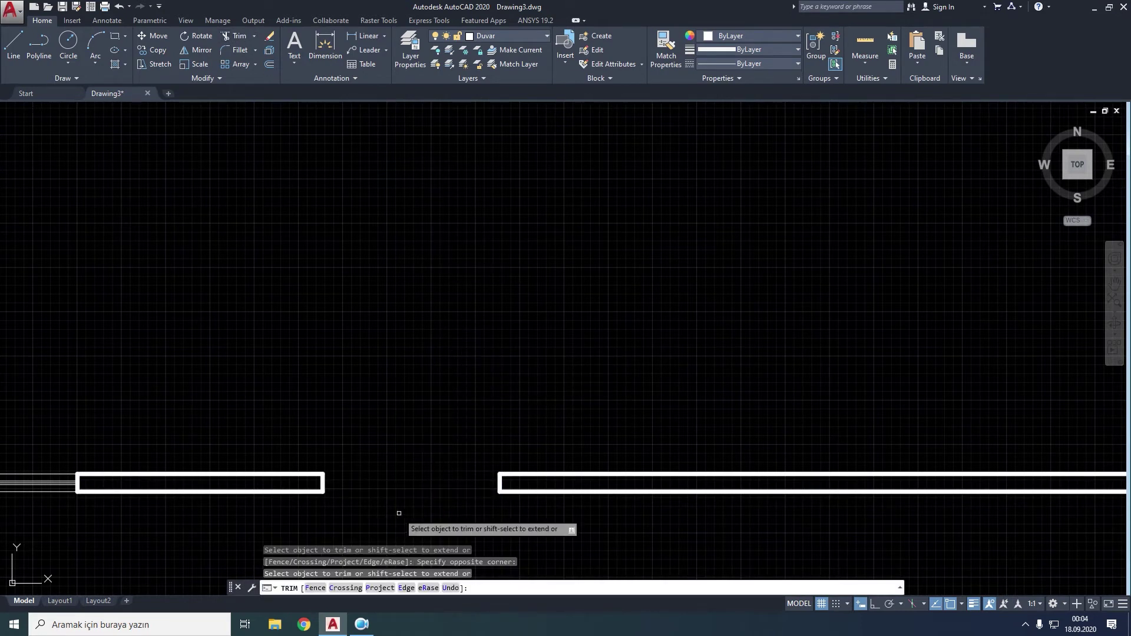
key("Escape")
left_click(522, 35)
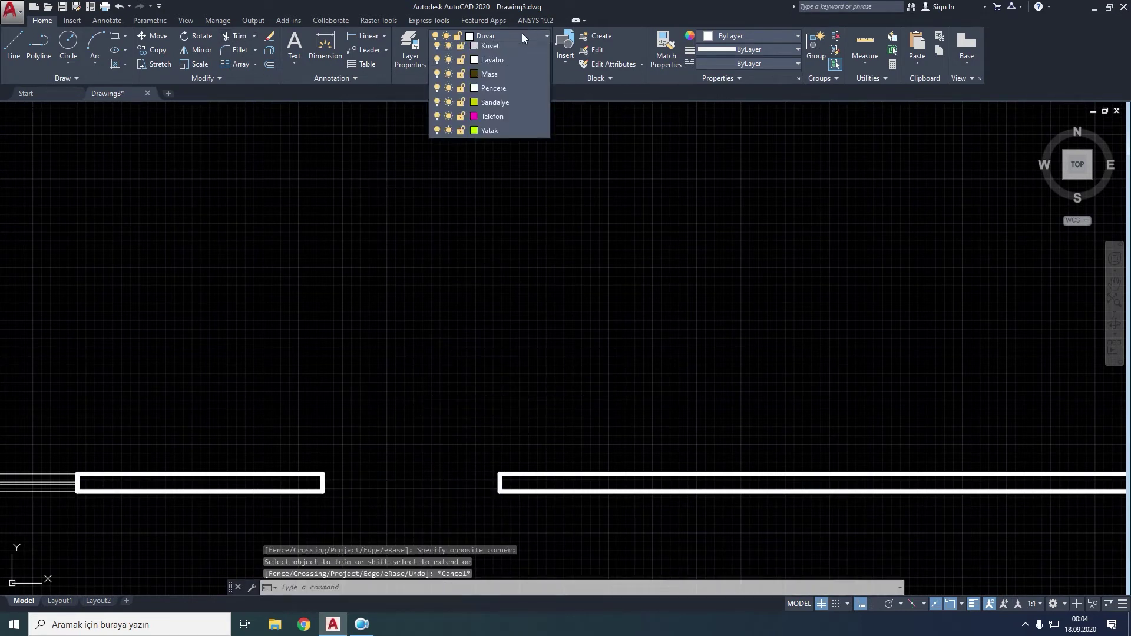
Step: Make Kapı current and draw a 1000-unit vertical door leaf from the right jamb, deleting a stray diagonal
left_click(495, 78)
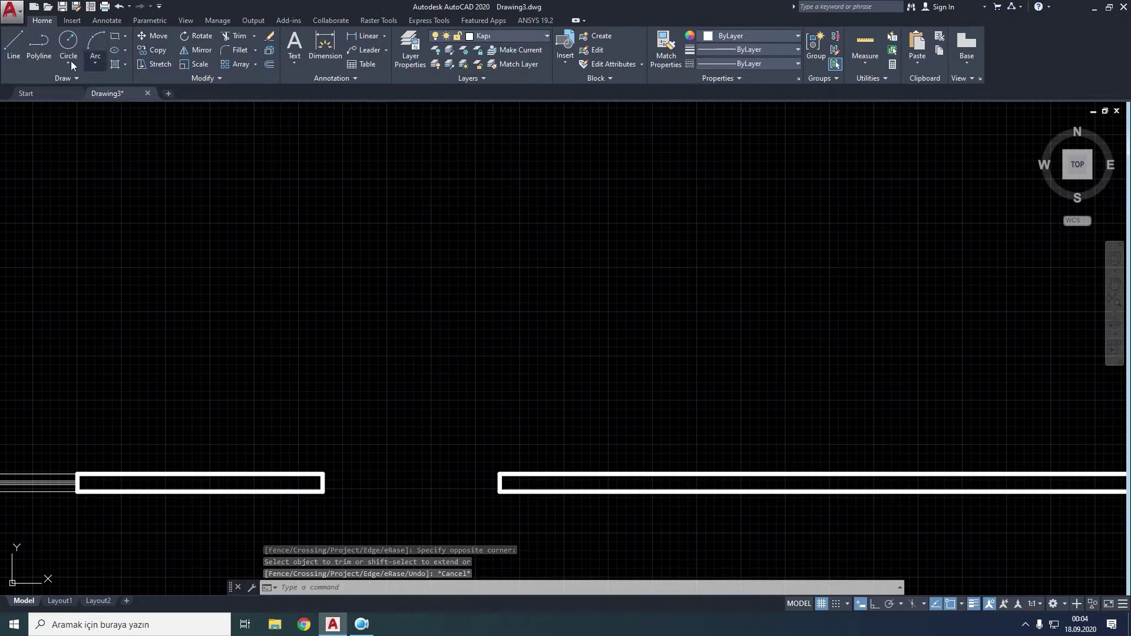
left_click(15, 44)
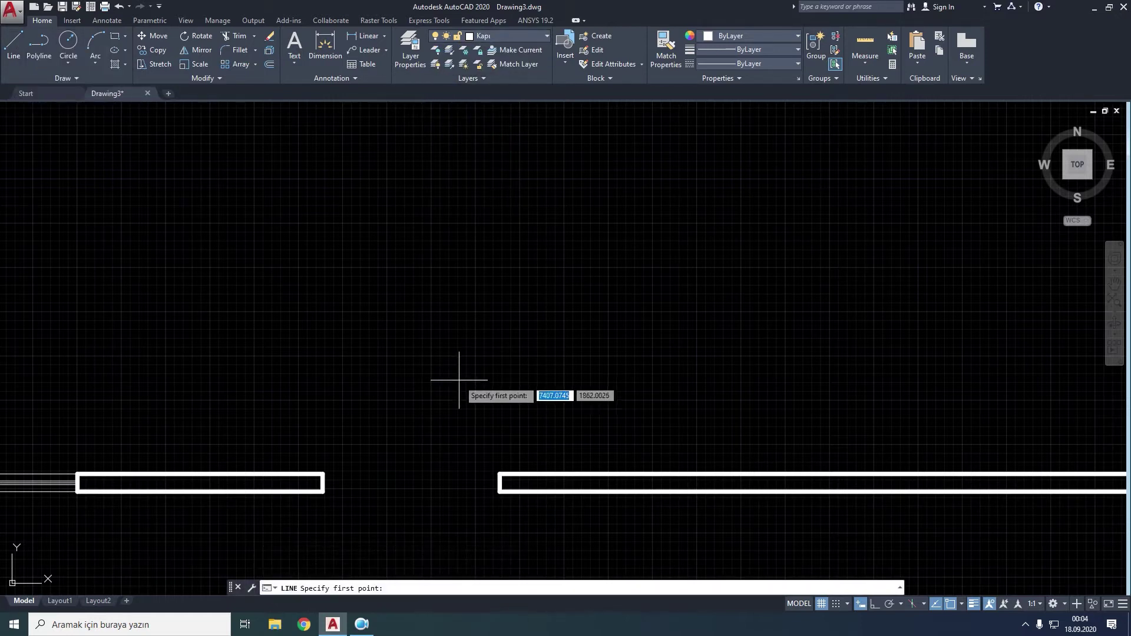
left_click(500, 474)
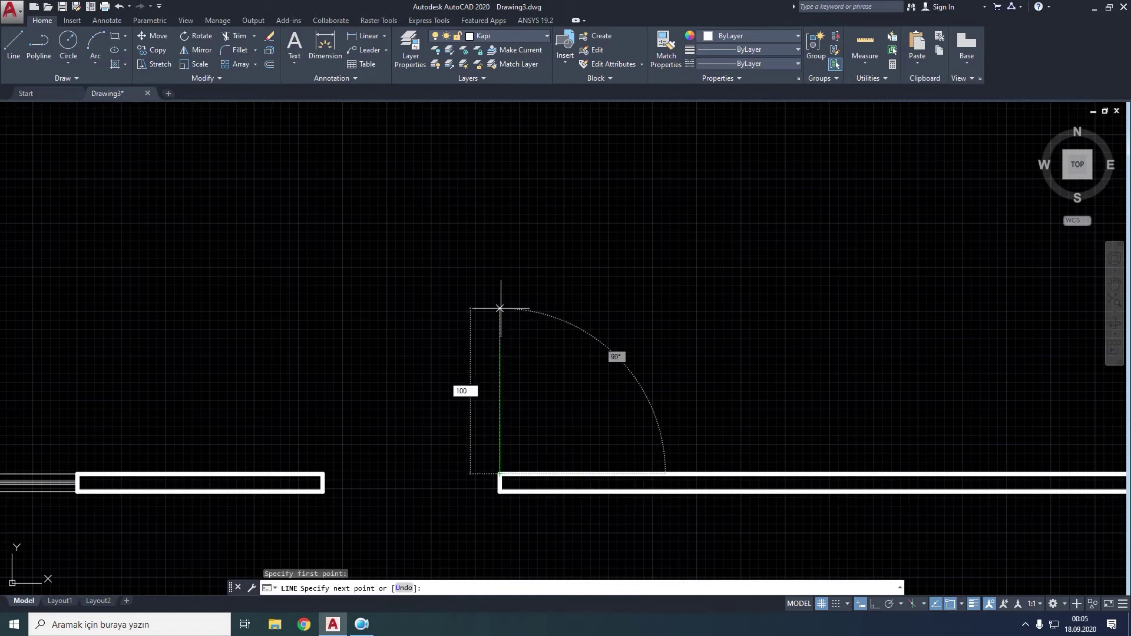
key("Return")
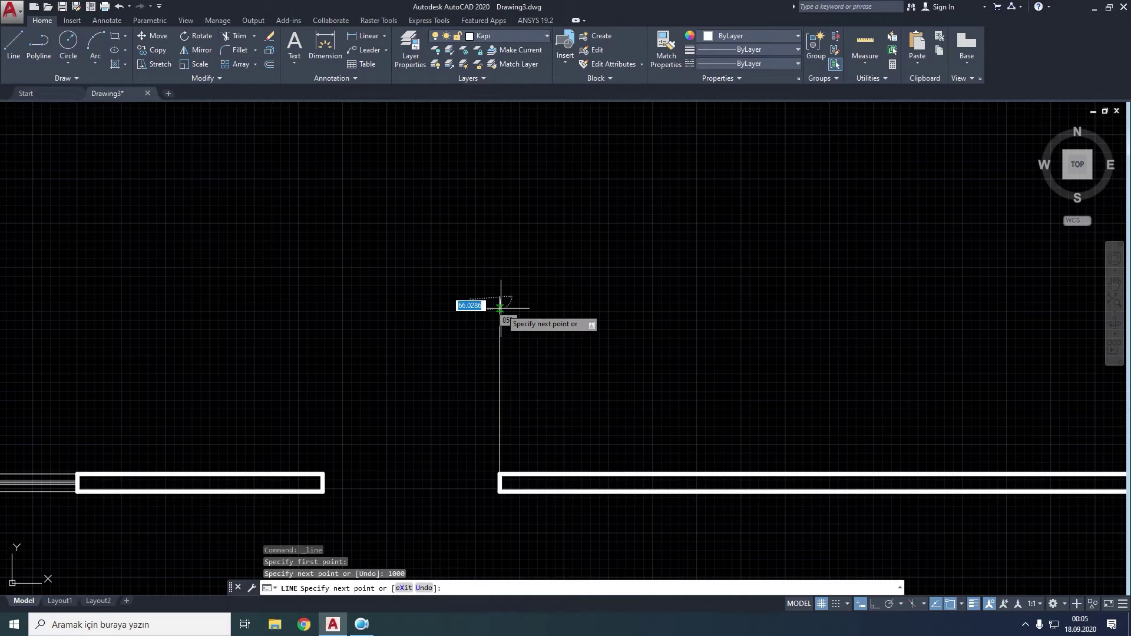
left_click(358, 392)
key("Escape")
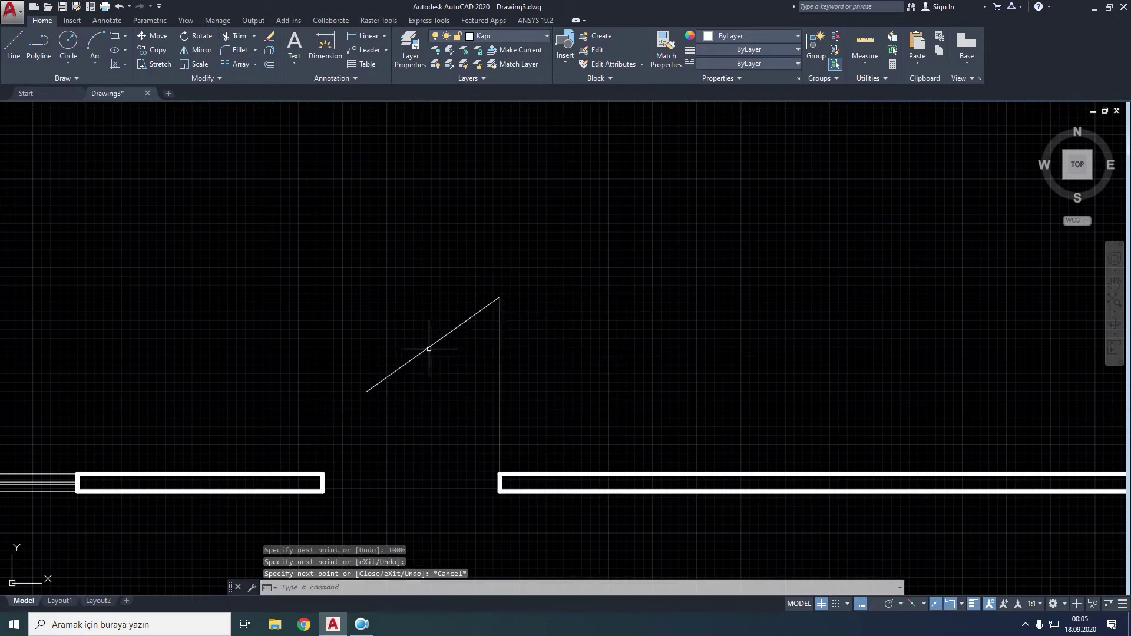
left_click(429, 349)
key("Delete")
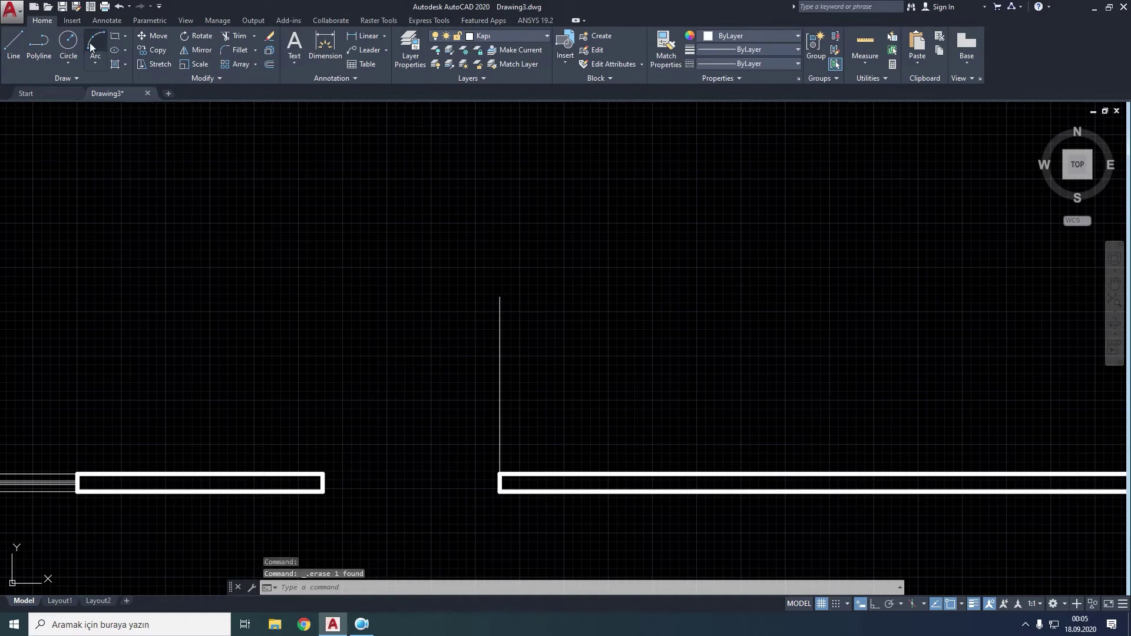
Step: Draw a first 3-point swing arc, then delete it as misshapen
left_click(93, 46)
left_click(500, 298)
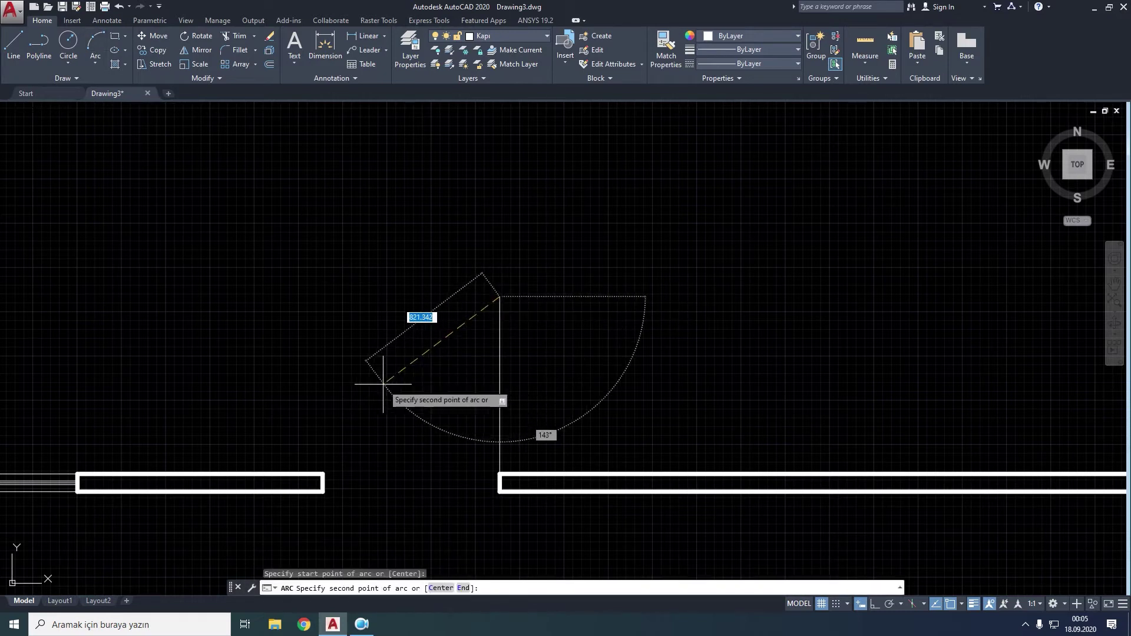
left_click(384, 381)
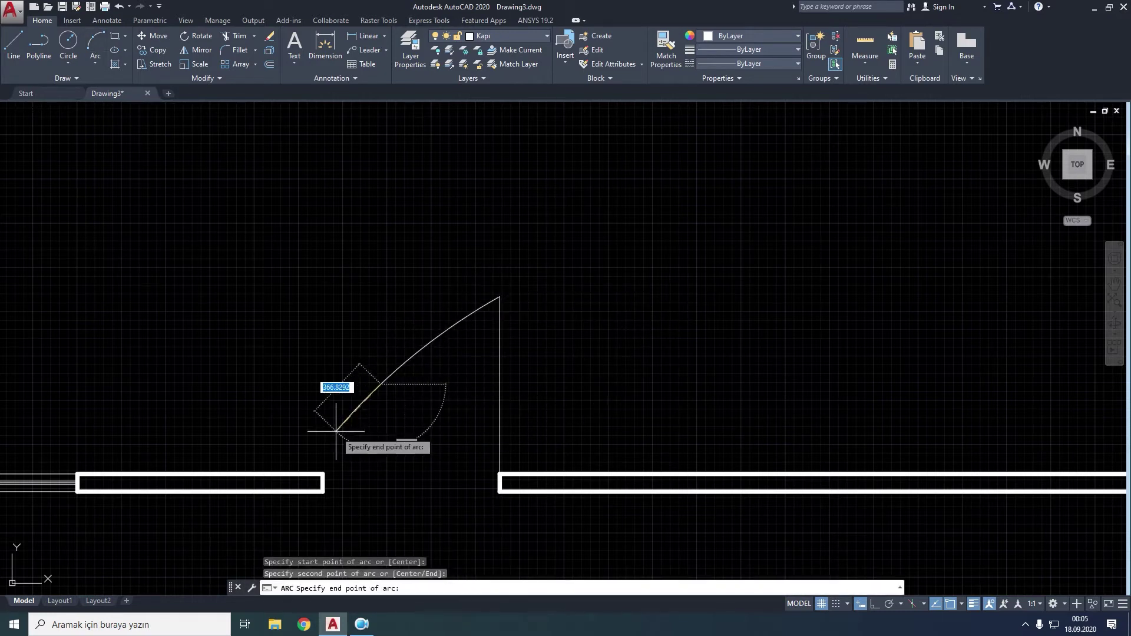
left_click(324, 474)
scroll(666, 324, "down", 2)
scroll(489, 387, "up", 2)
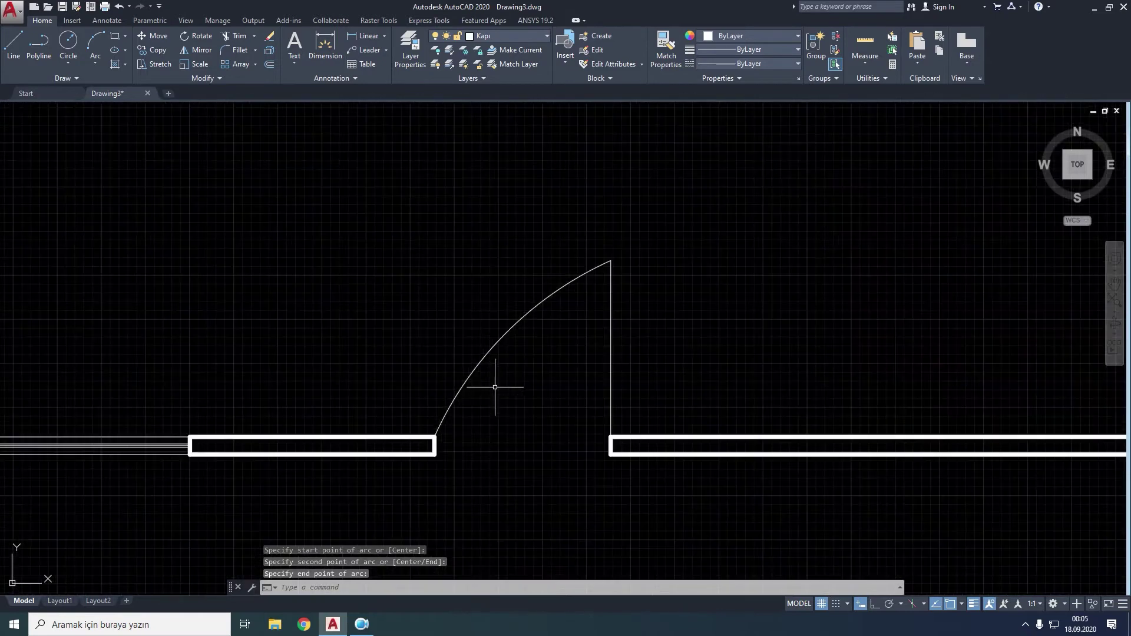
left_click(501, 340)
key("Delete")
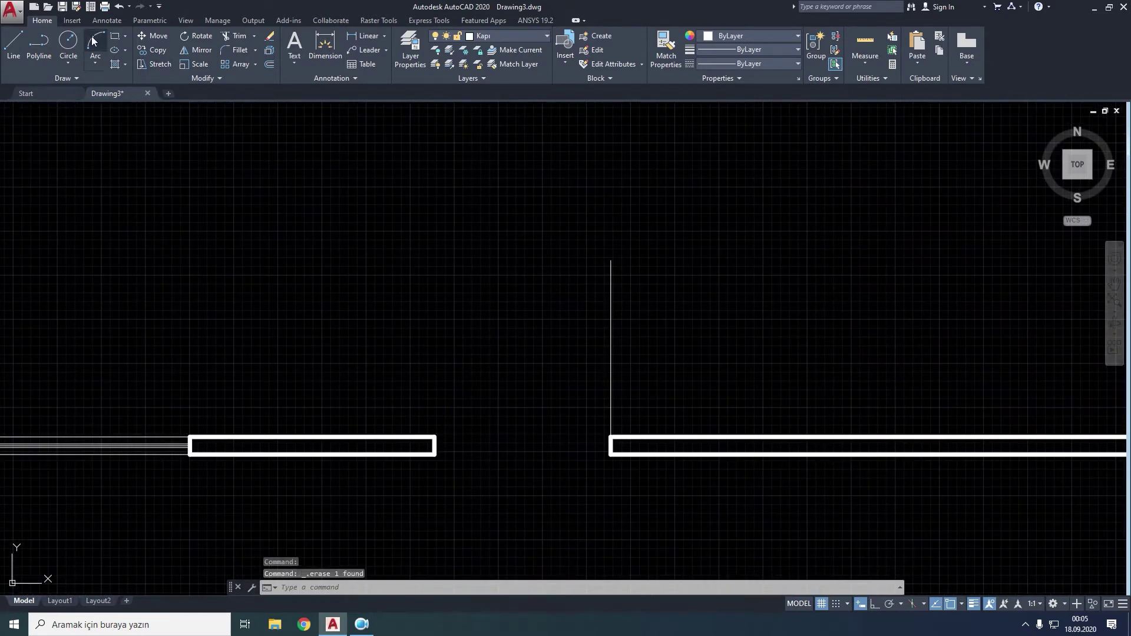
Step: Draw the quarter-circle swing arc from the leaf's top to the left jamb
left_click(92, 40)
left_click(610, 259)
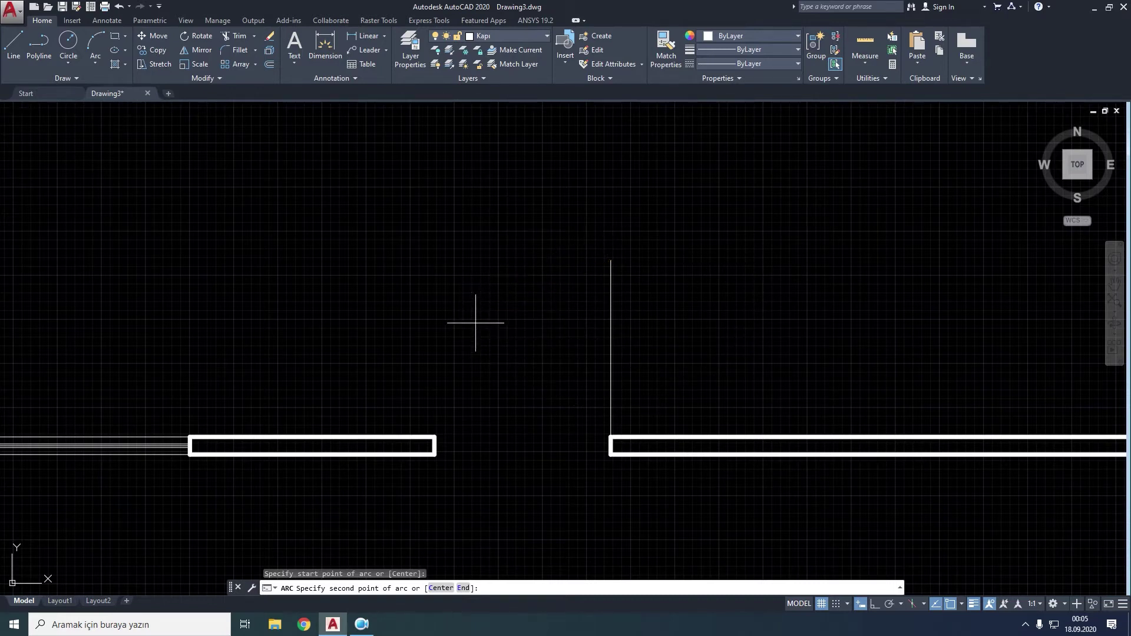
left_click(475, 323)
left_click(434, 436)
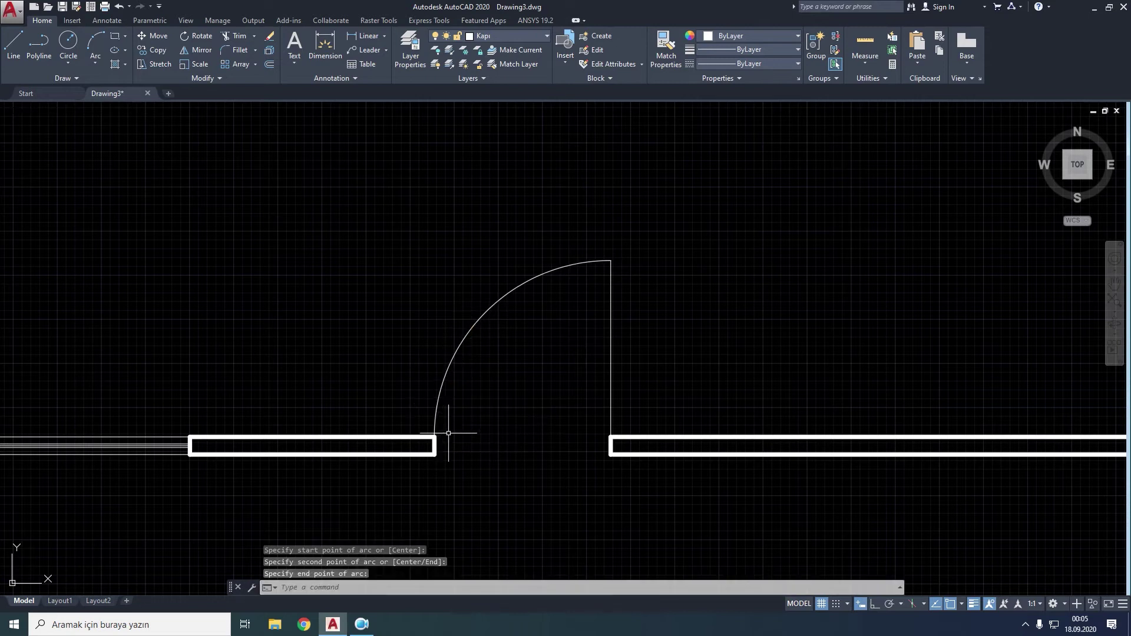
scroll(687, 333, "down", 4)
scroll(682, 336, "down", 2)
scroll(581, 359, "up", 1)
scroll(682, 278, "up", 4)
Step: Explode the inner and outer wall outlines into separate lines
left_click(630, 280)
scroll(723, 278, "down", 2)
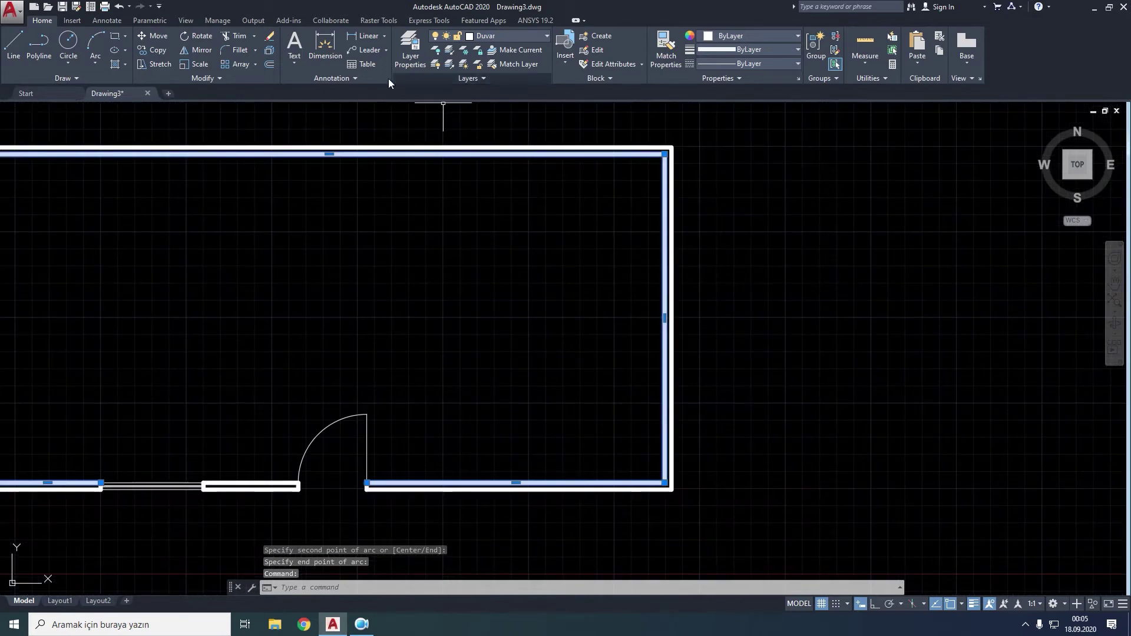
left_click(410, 145)
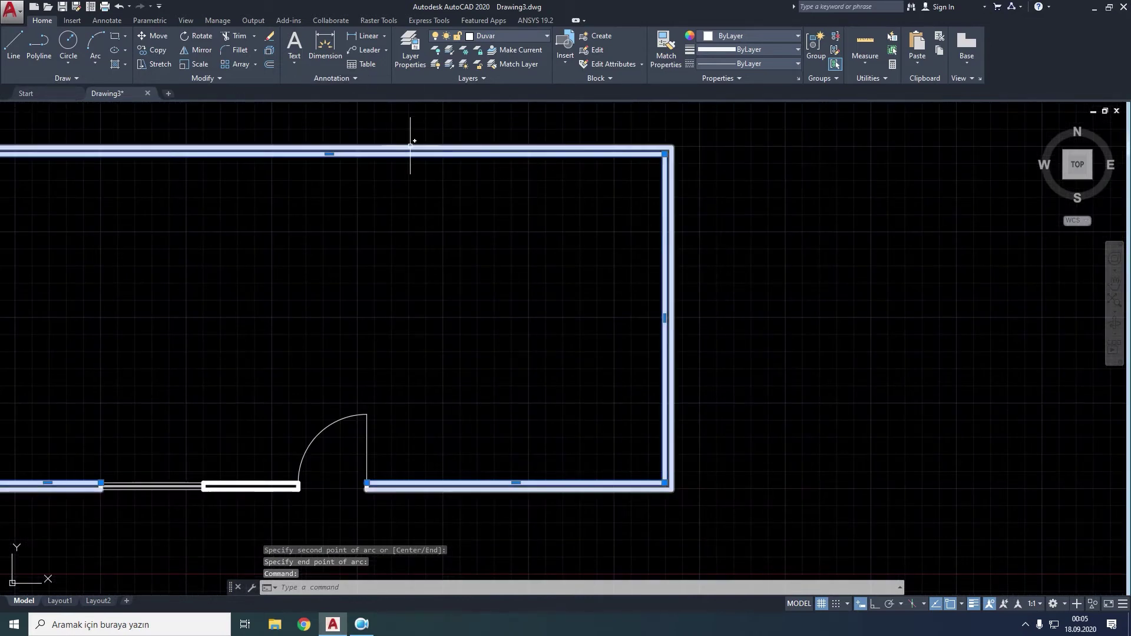
left_click(269, 49)
key("Escape")
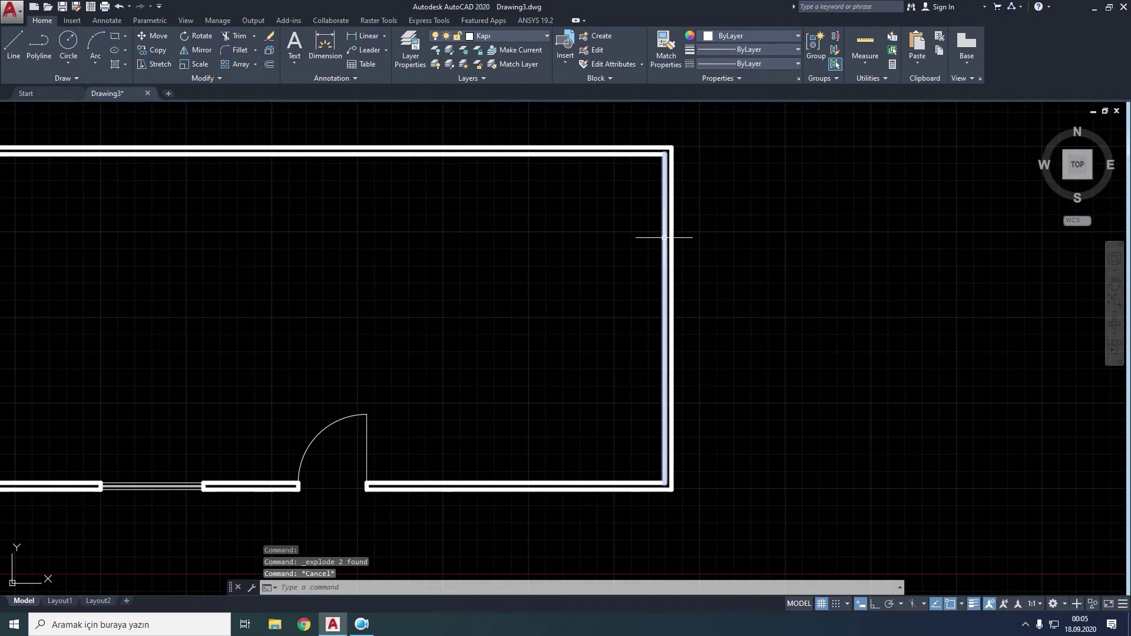
Step: Offset the inner right wall line 3000 units inward to start the partition
left_click(666, 236)
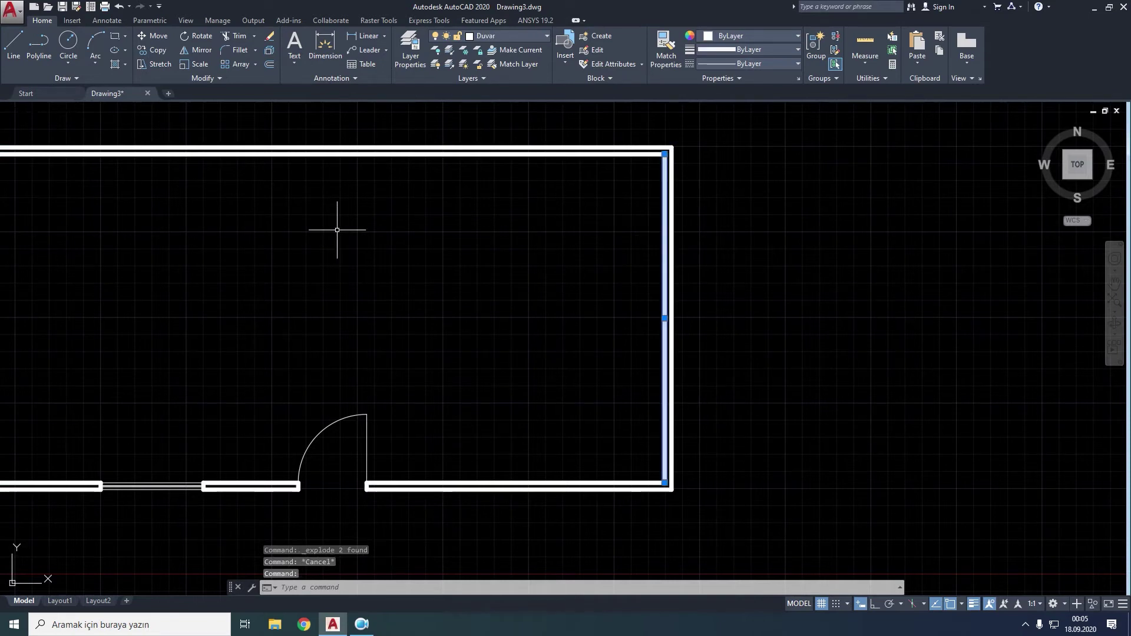
left_click(267, 65)
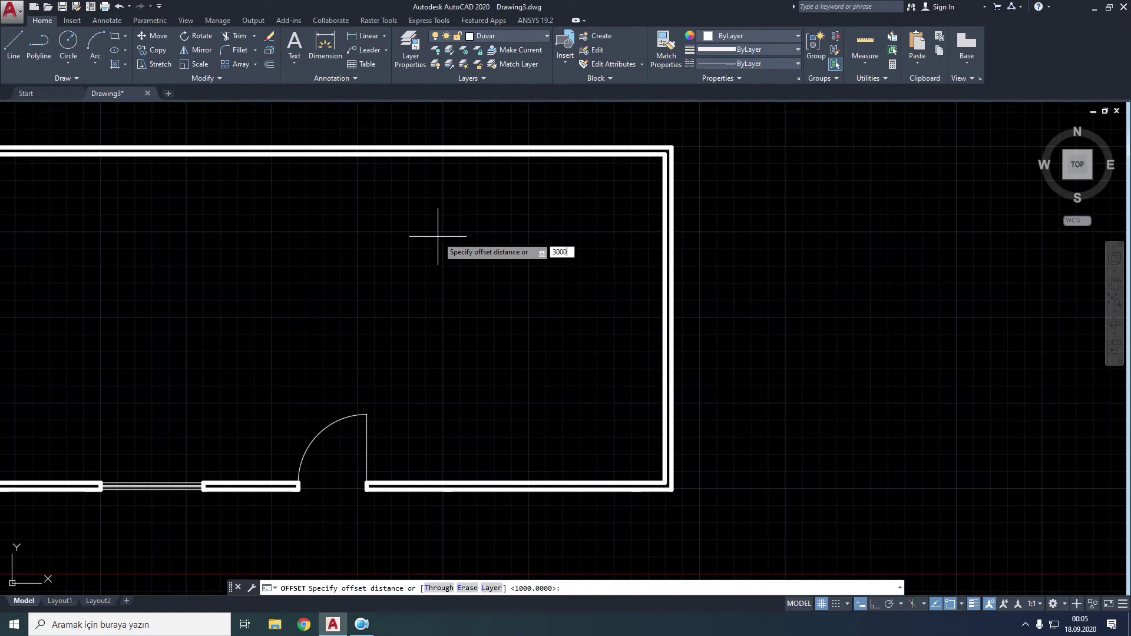
key("Return")
left_click(438, 237)
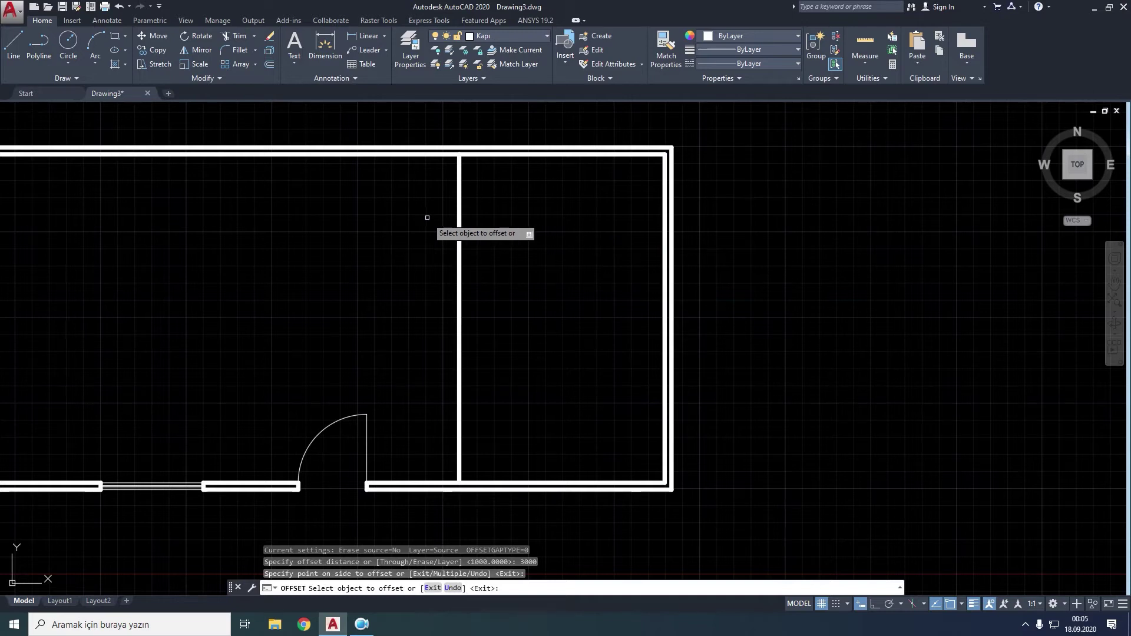
scroll(451, 187, "up", 2)
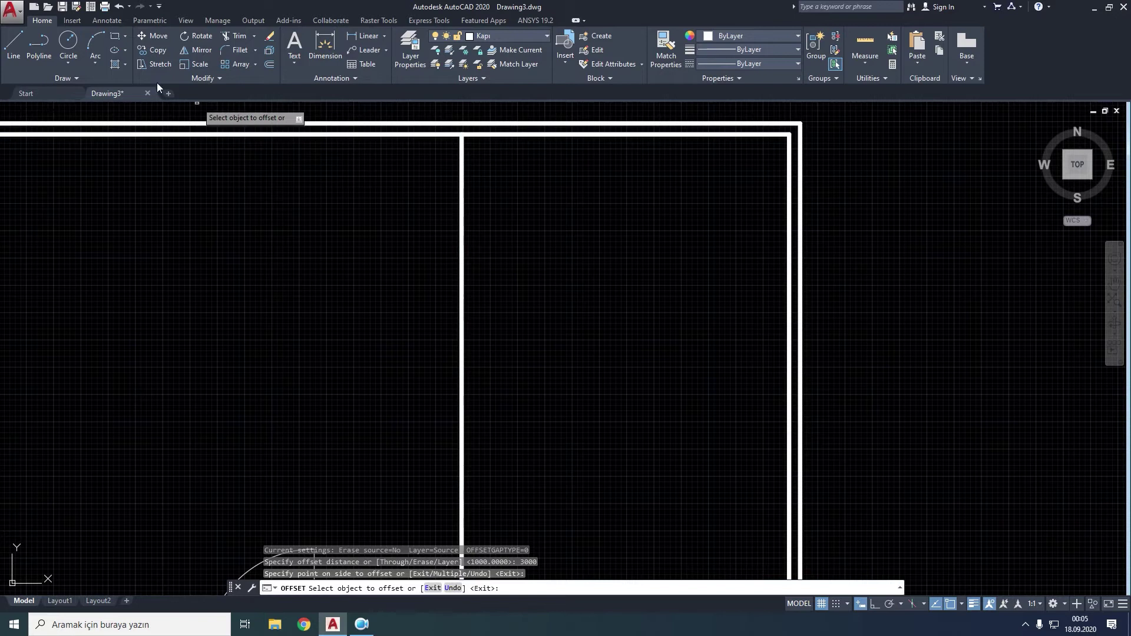
Step: Offset the partition line 80 units to give the wall its thickness
left_click(268, 64)
middle_click_drag(348, 269, 405, 234)
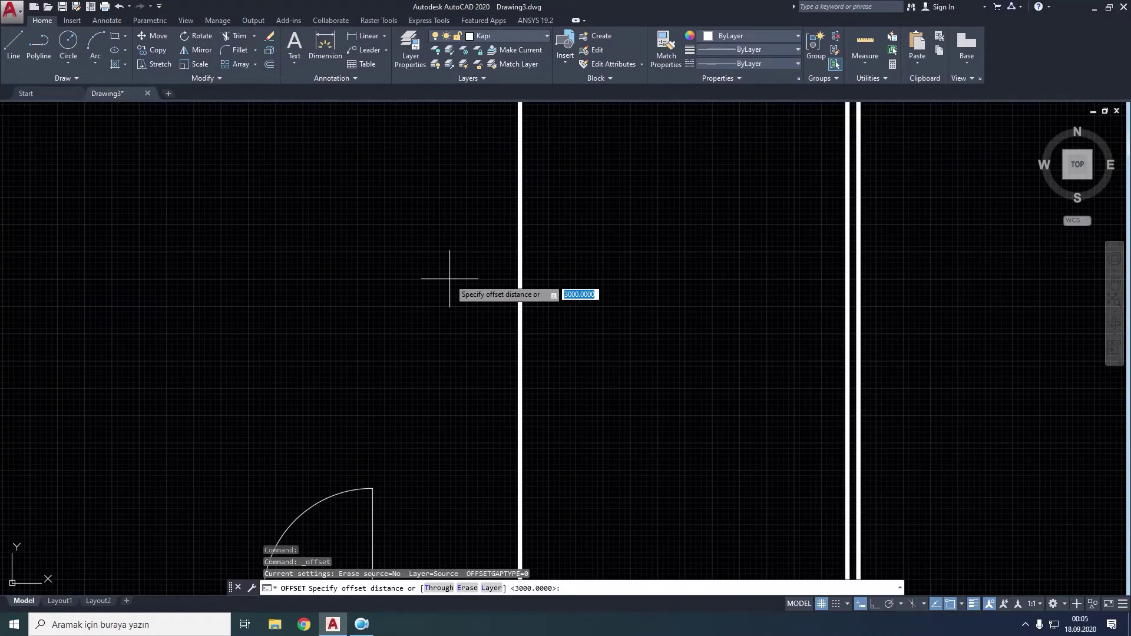
type("80")
key("Return")
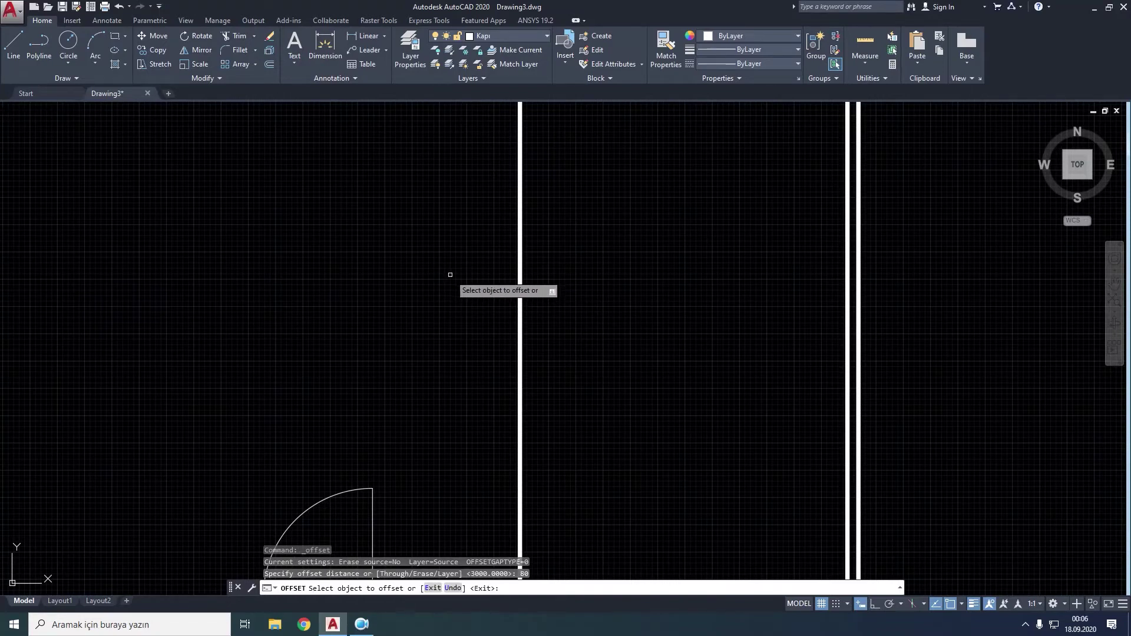
left_click(518, 285)
key("Escape")
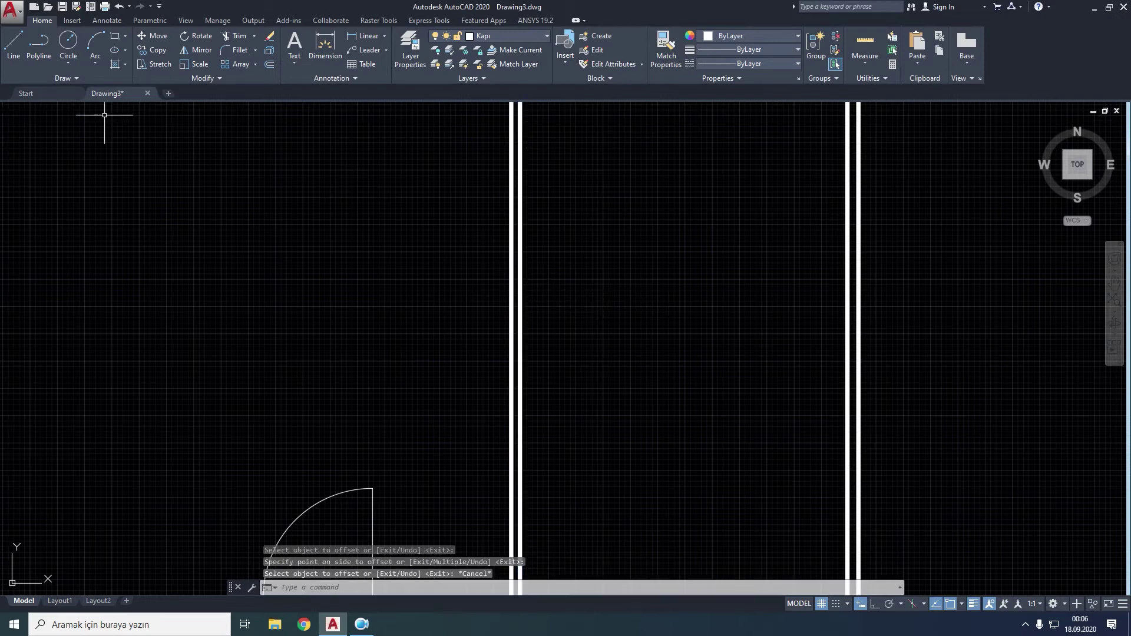
Step: Select the new partition wall lines to check them
left_click(5, 48)
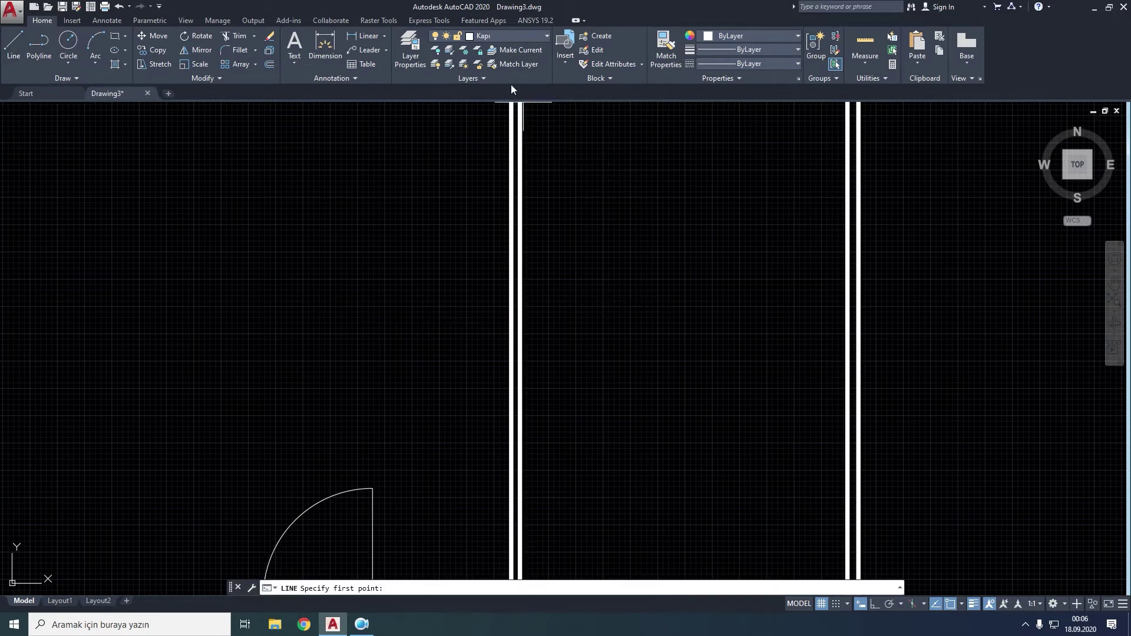
key("Escape")
left_click(570, 210)
left_click(459, 288)
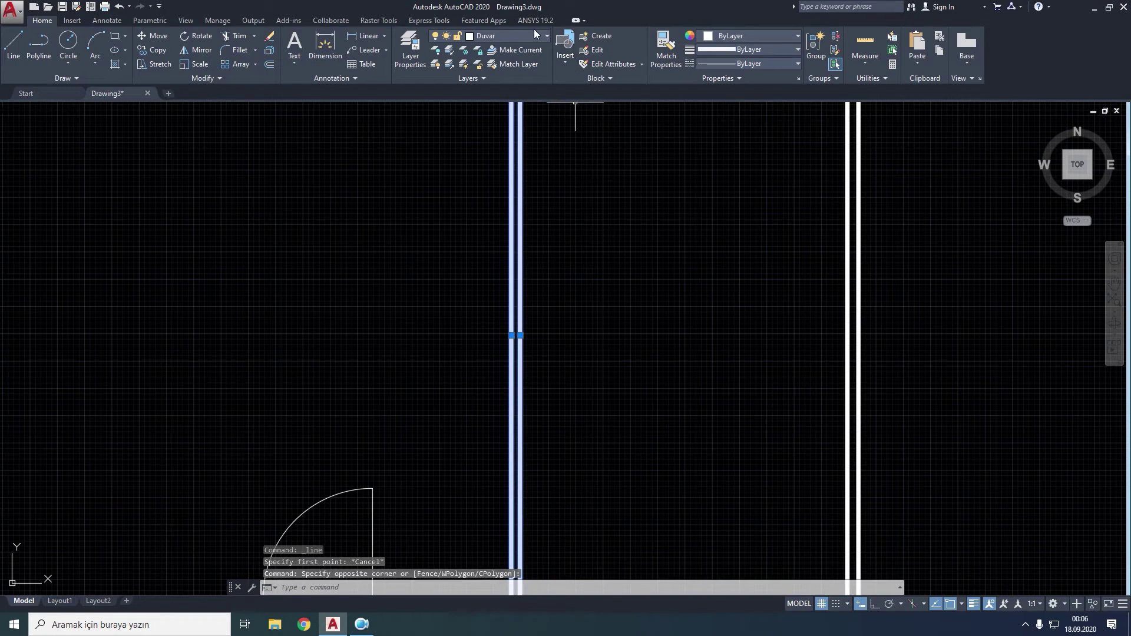
key("Escape")
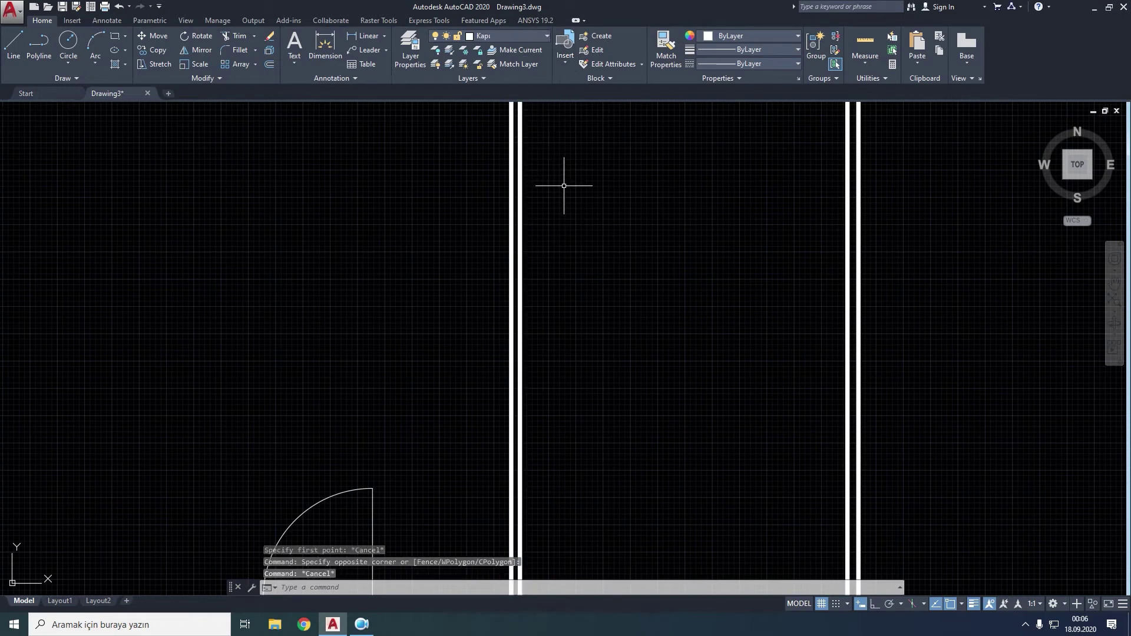
left_click(509, 285)
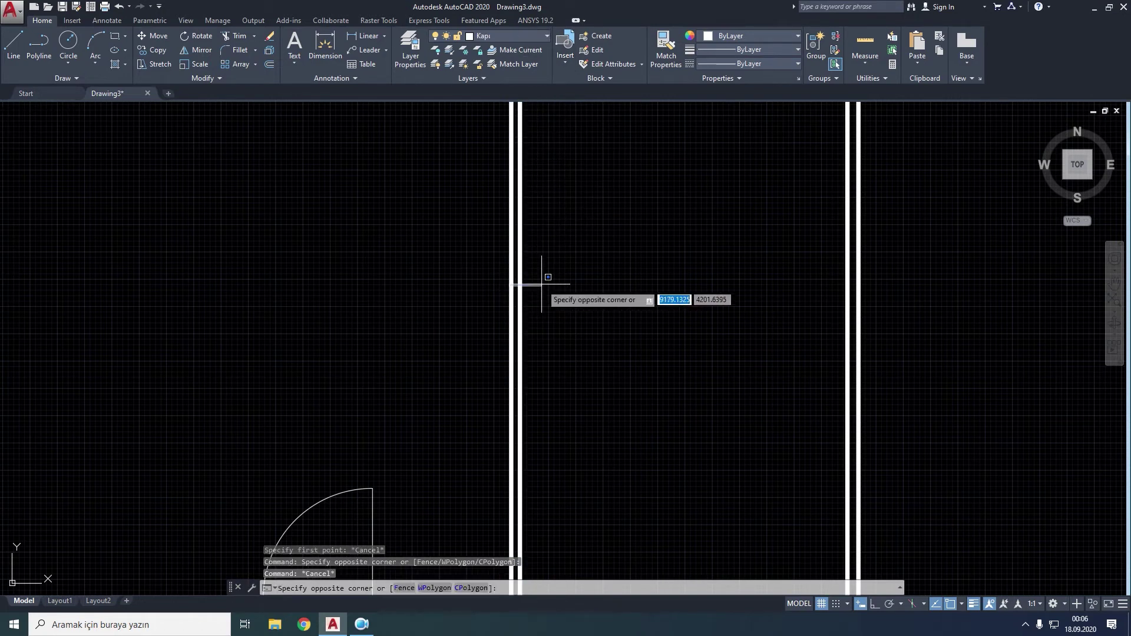
left_click(502, 305)
left_click(512, 293)
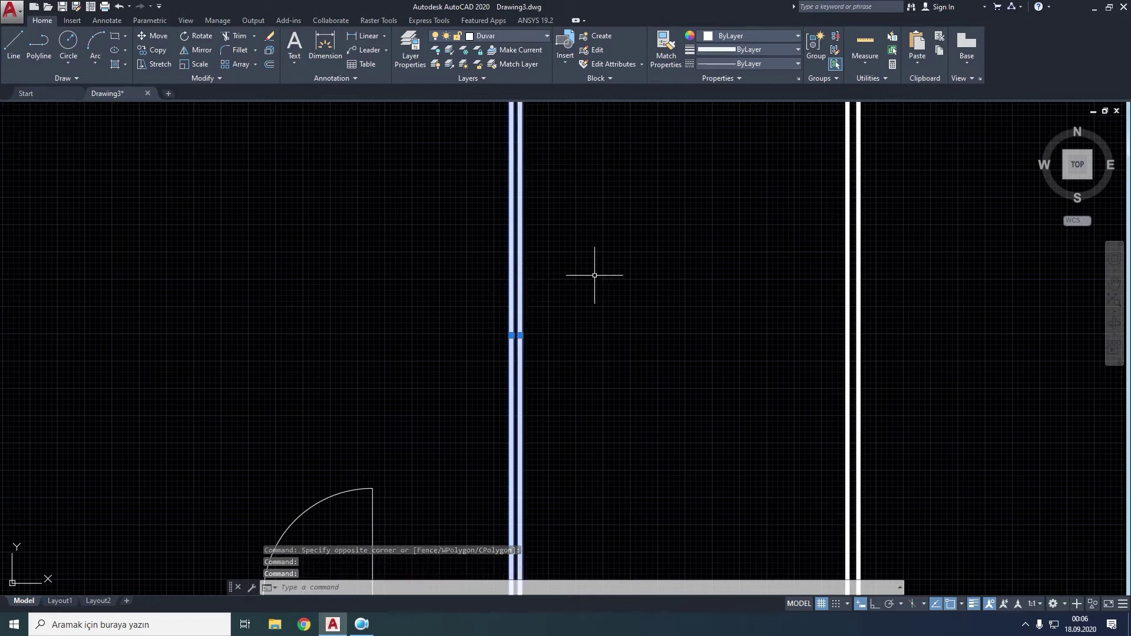
key("Escape")
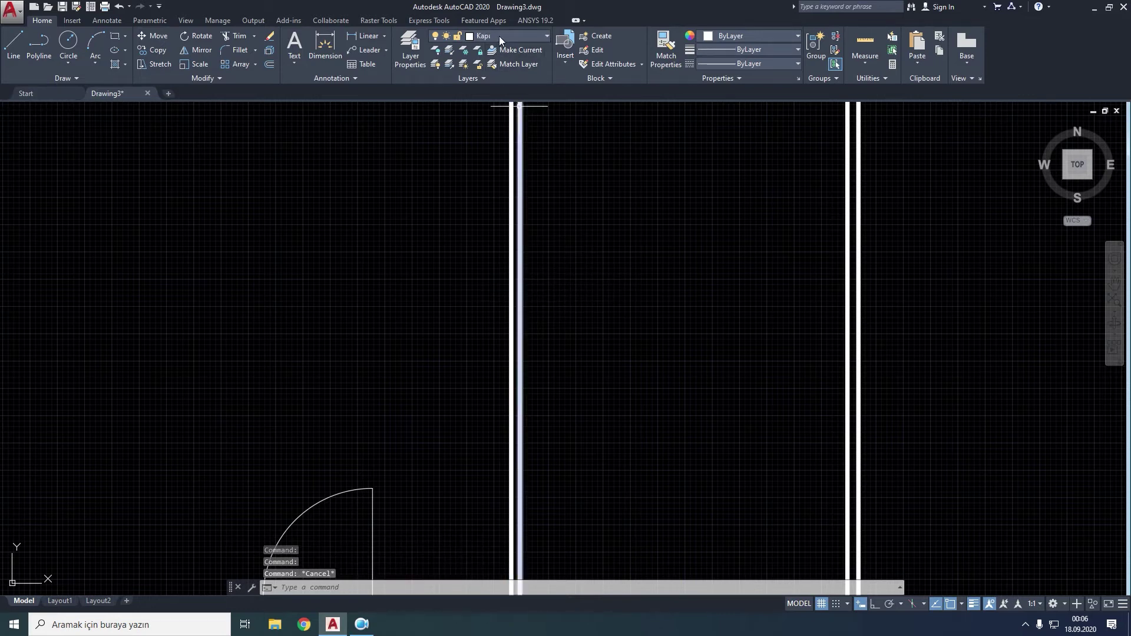
Step: Make Duvar the current layer again
left_click(500, 37)
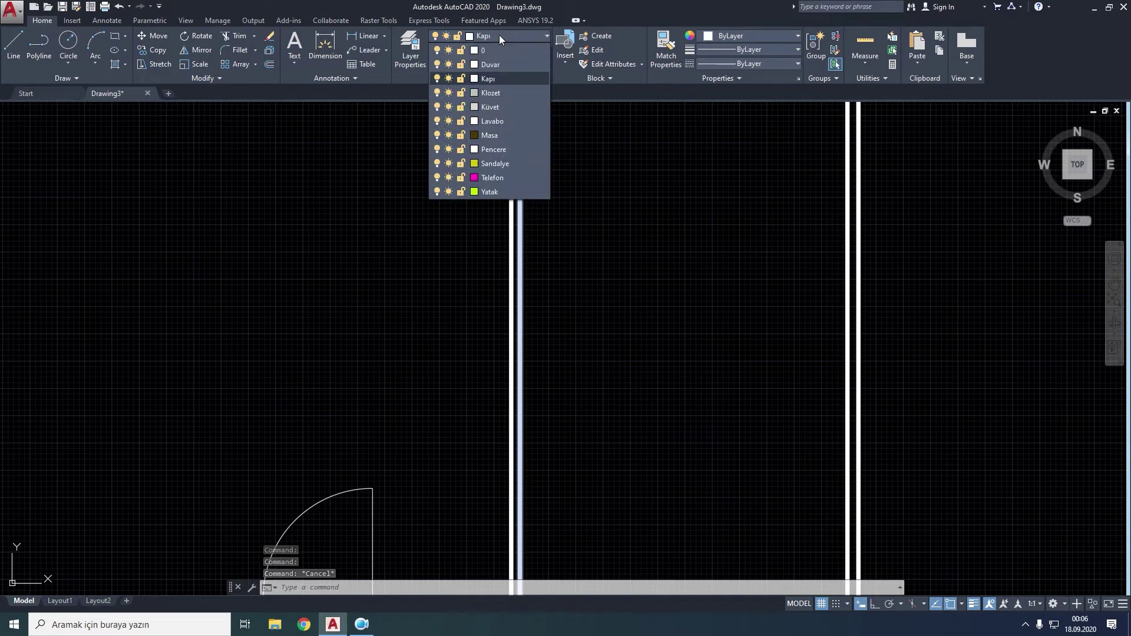
left_click(490, 66)
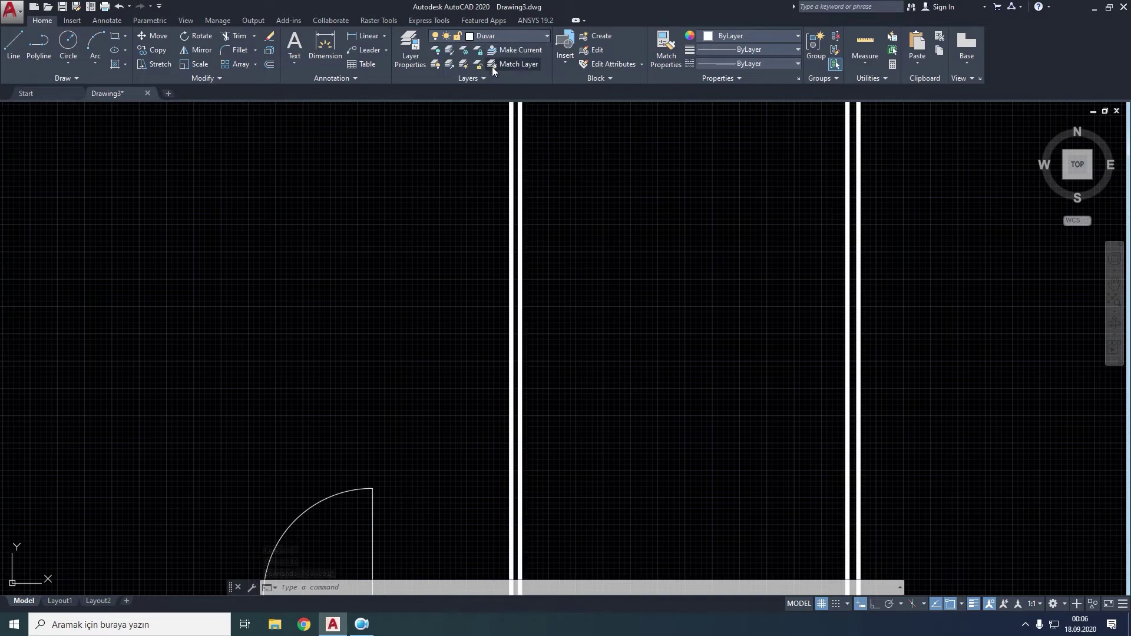
scroll(577, 339, "down", 1)
scroll(530, 318, "down", 2)
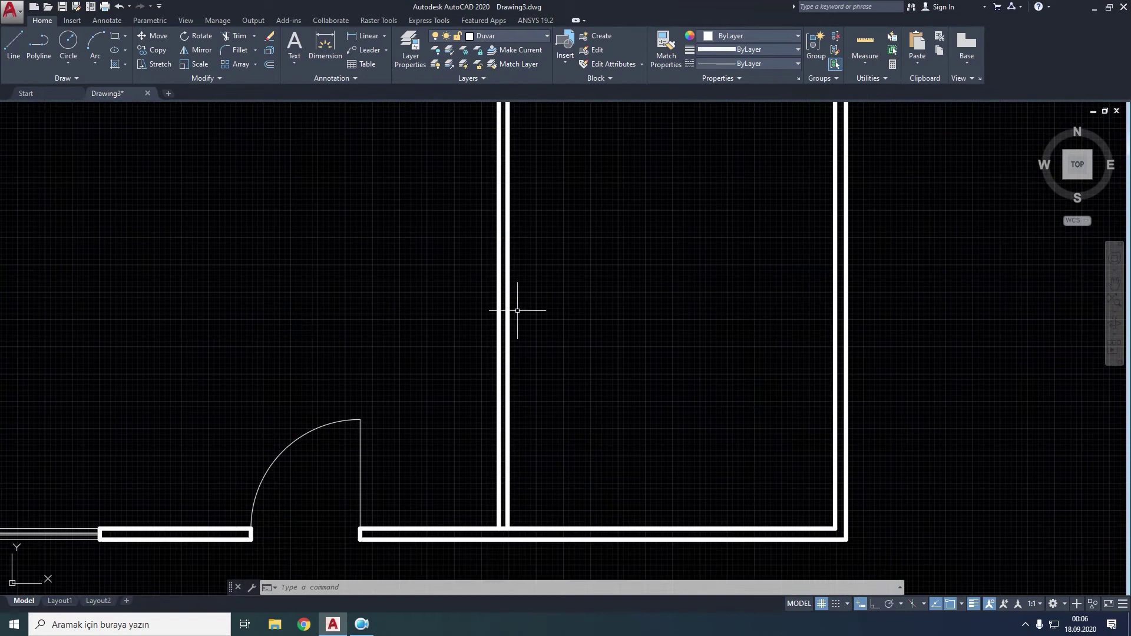
scroll(480, 267, "up", 6)
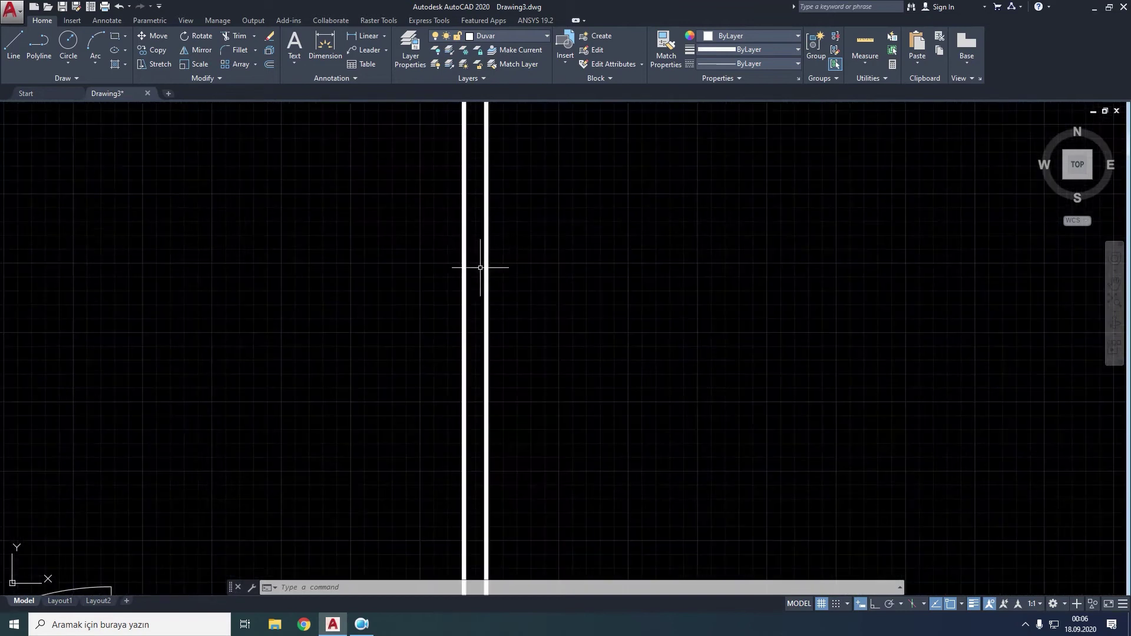
Step: Draw a short cap line across the partition wall near the door
left_click(13, 43)
scroll(506, 312, "down", 3)
middle_click_drag(531, 382, 524, 358)
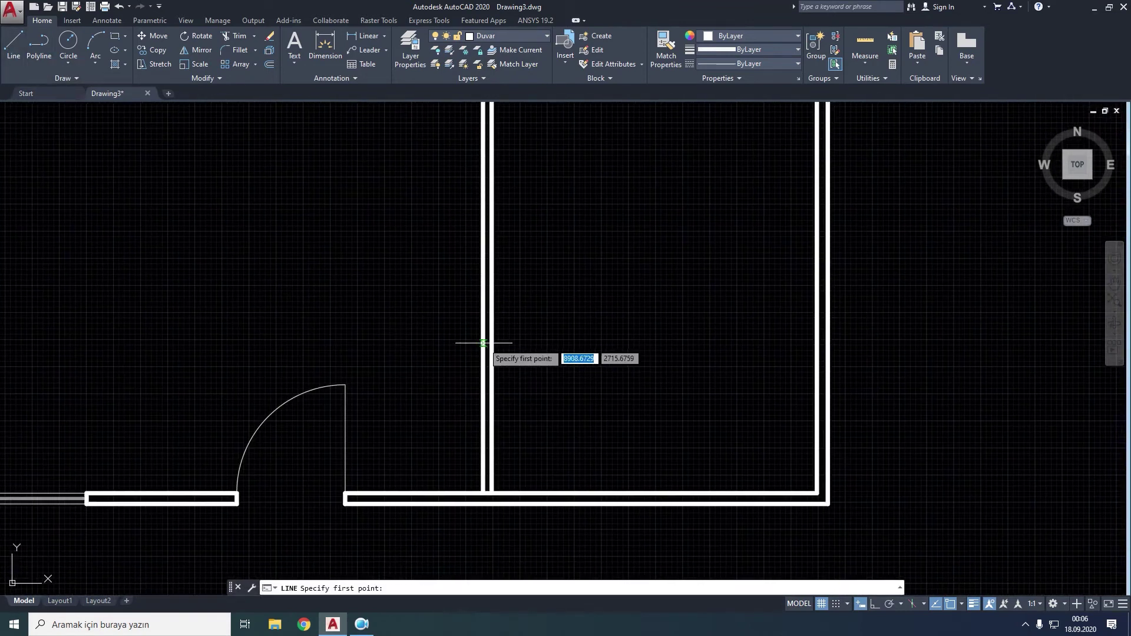
left_click(483, 327)
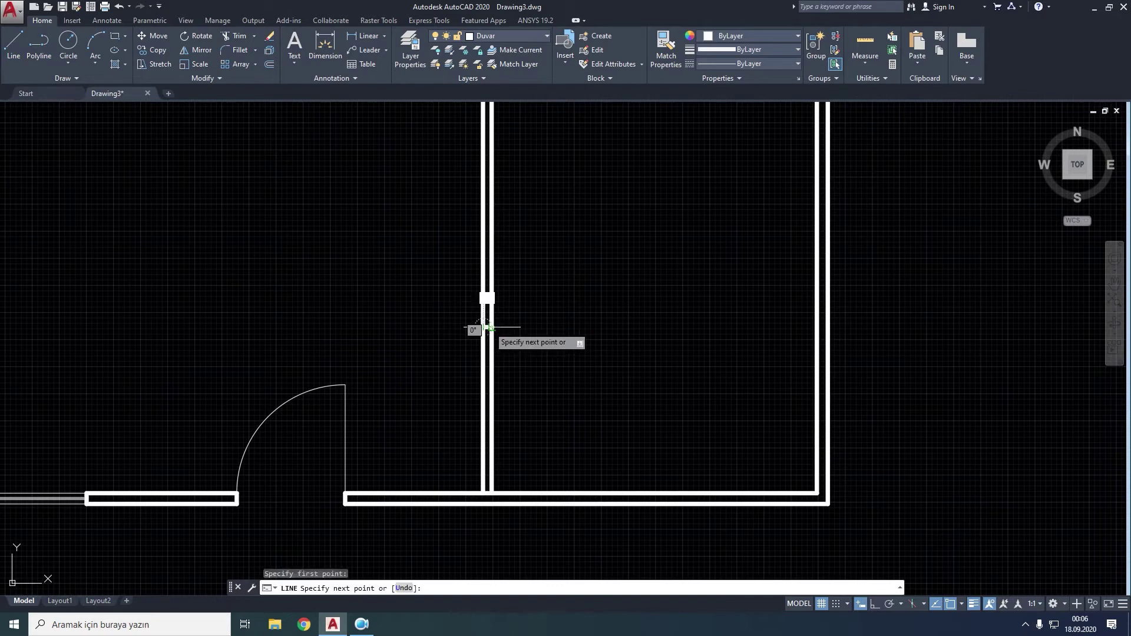
left_click(492, 327)
key("Escape")
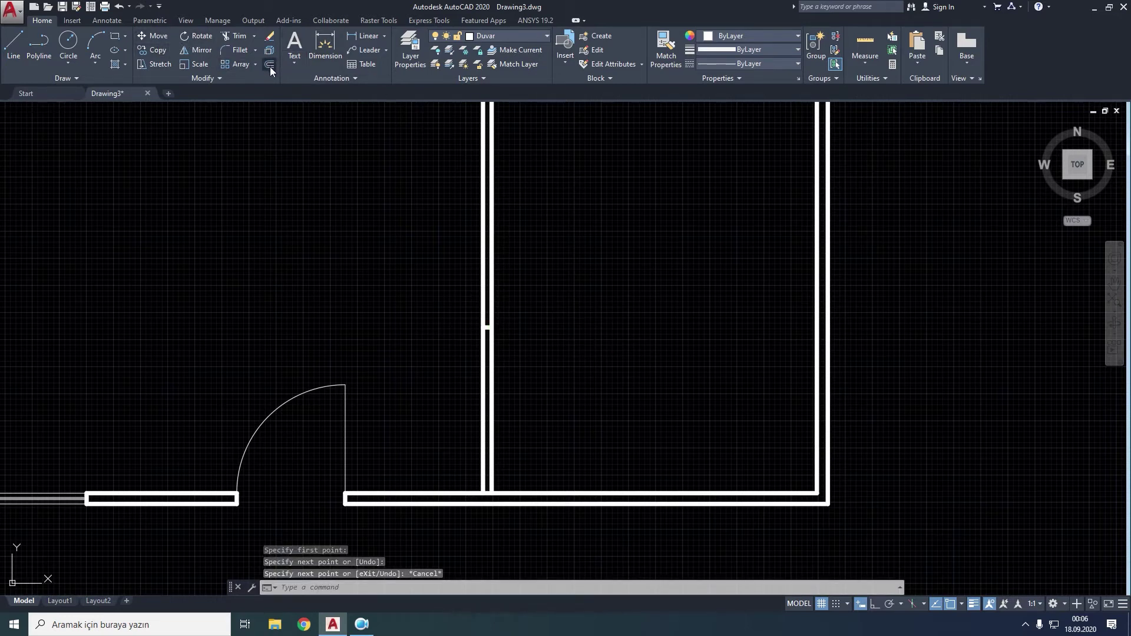
Step: Offset the cap line 800 units up the wall
left_click(270, 65)
type("800")
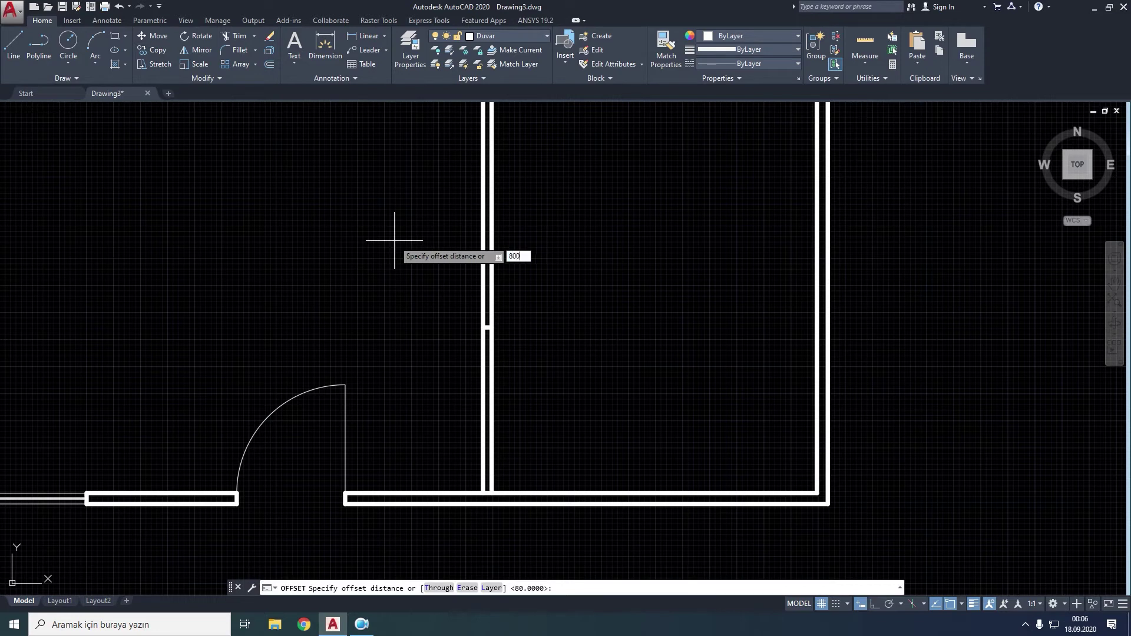
key("Return")
scroll(536, 341, "up", 2)
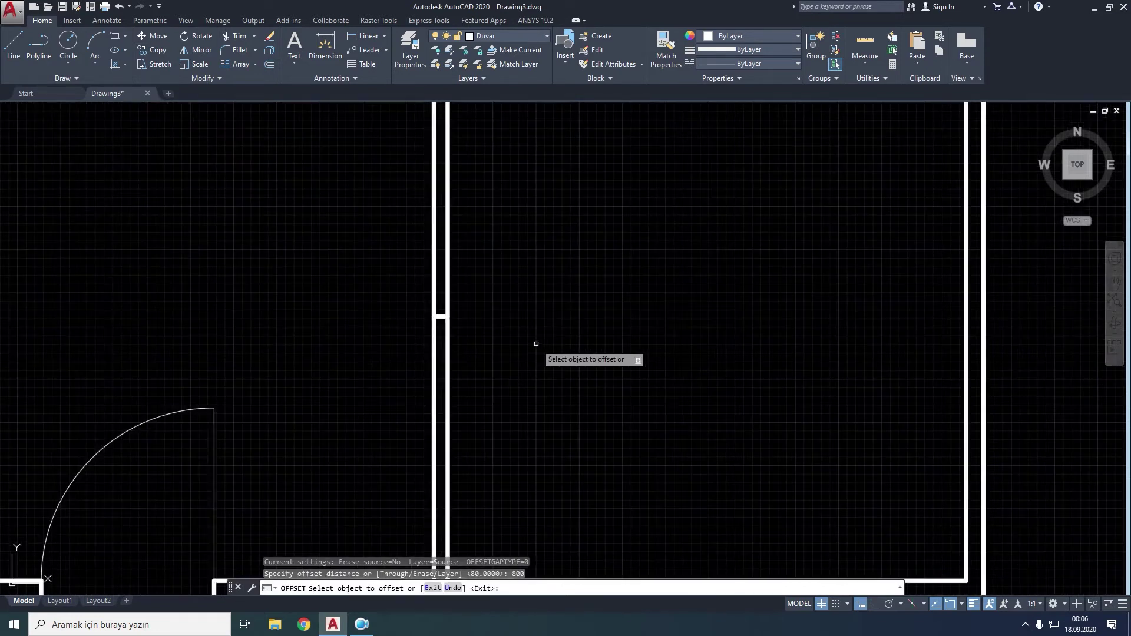
left_click(441, 318)
left_click(450, 218)
Step: Trim both partition wall lines between the two cap lines
left_click(235, 36)
key("Return")
left_click(515, 227)
left_click(427, 241)
key("Escape")
scroll(505, 247, "down", 2)
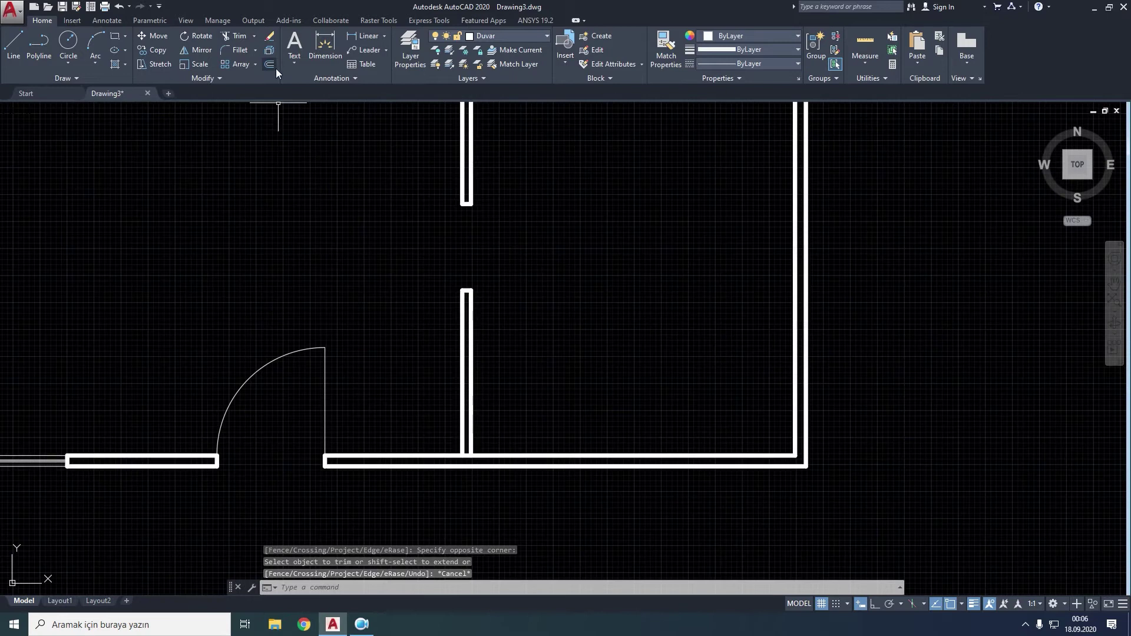
left_click(492, 36)
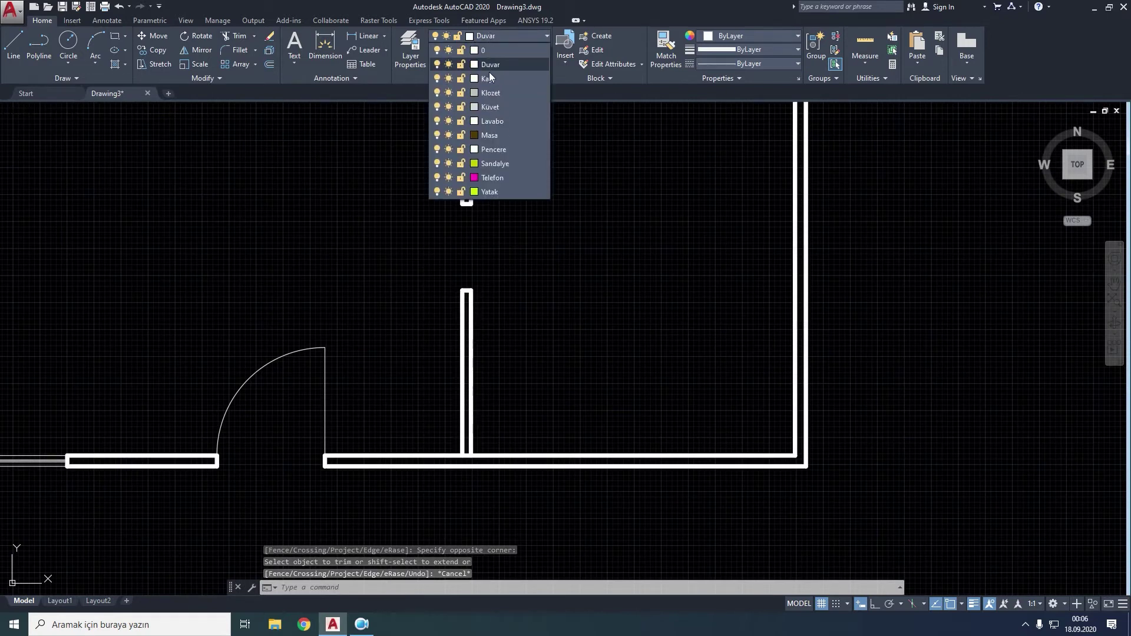
Step: Make Kapı current and draw an 800-unit door leaf from the wall end with Ortho on
left_click(489, 78)
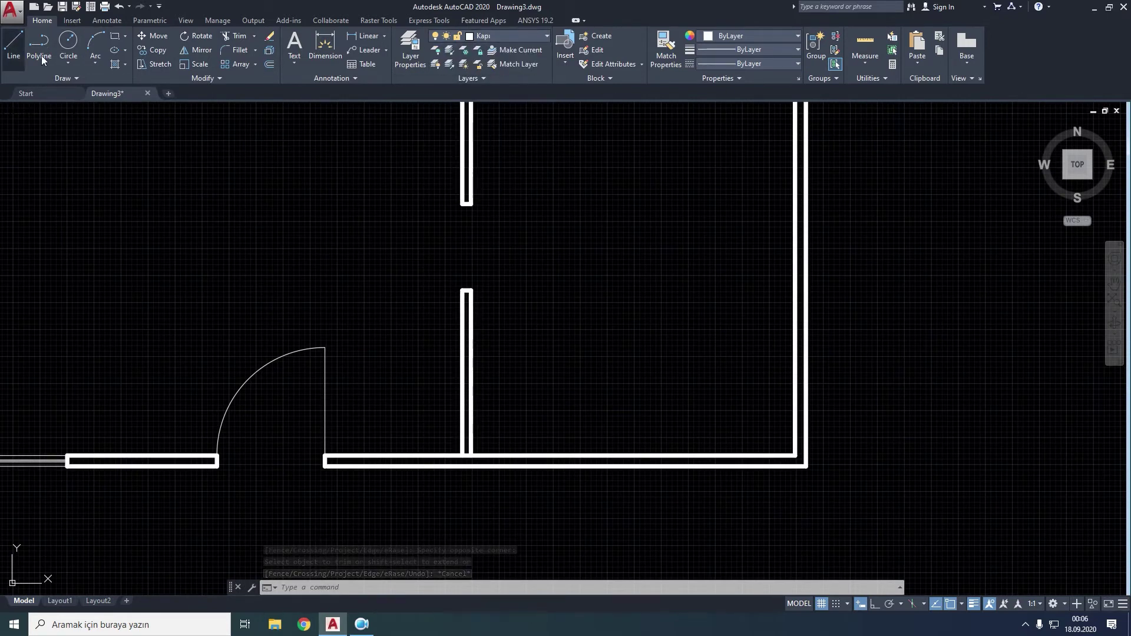
type("l")
key("Return")
scroll(406, 245, "up", 2)
left_click(493, 320)
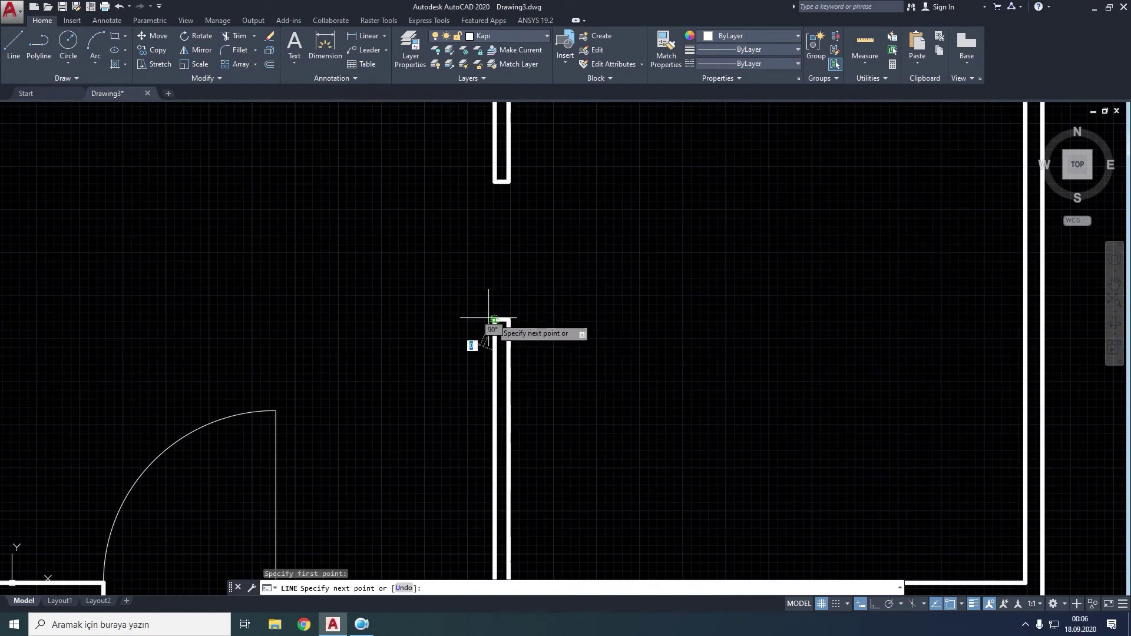
left_click(875, 605)
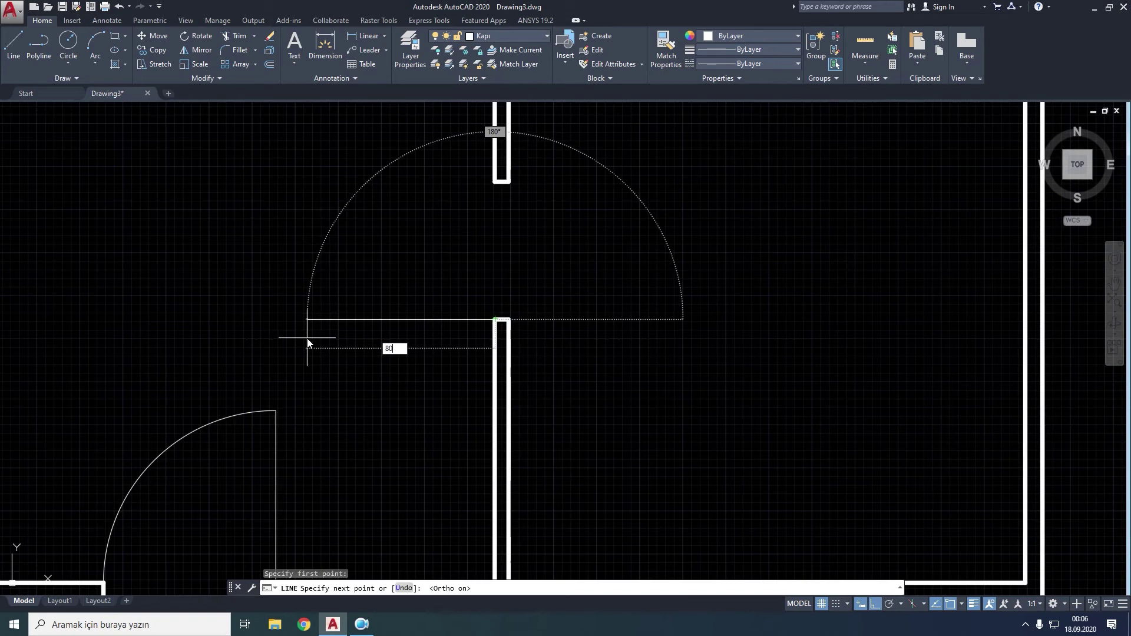
type("800")
key("Return")
key("Escape")
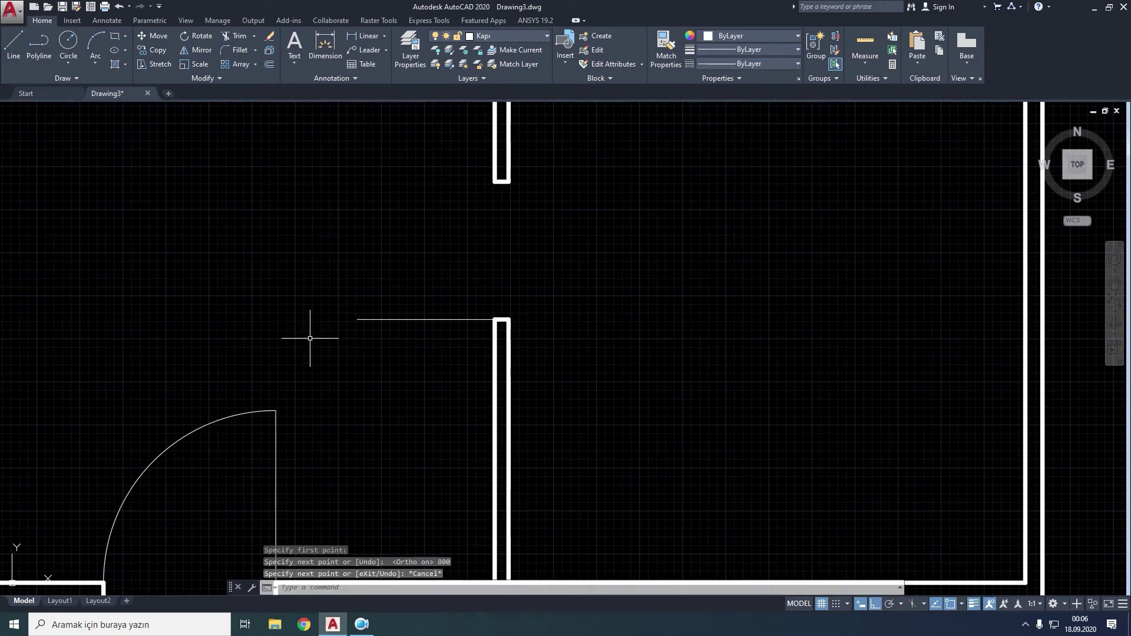
left_click(875, 604)
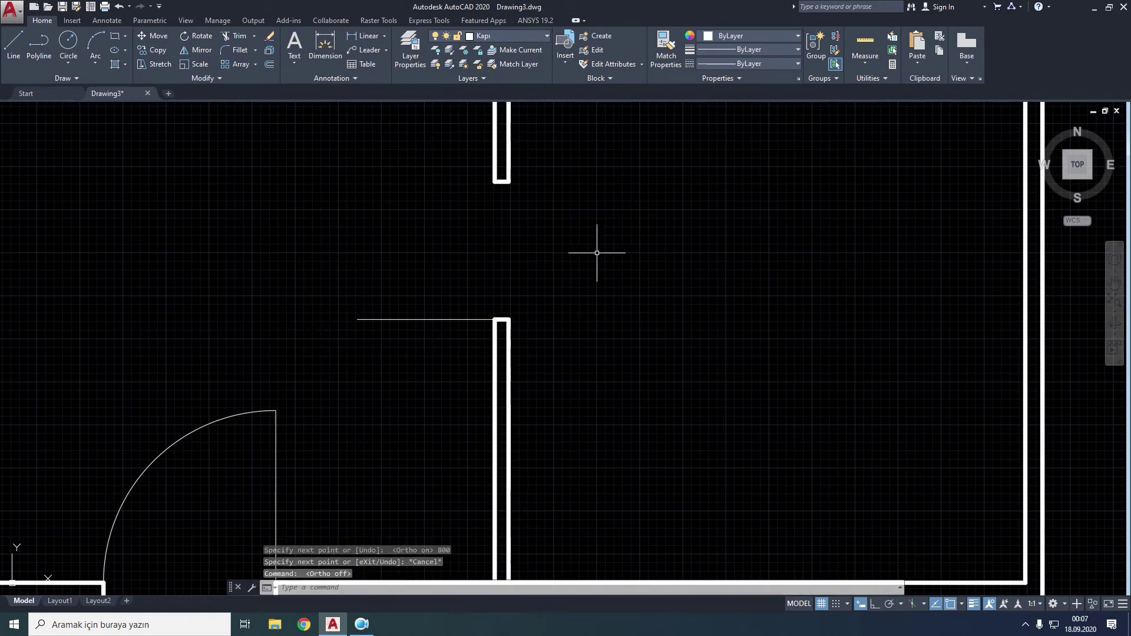
Step: Draw a 3-point swing arc from the leaf's free end to the wall end
left_click(96, 44)
left_click(358, 319)
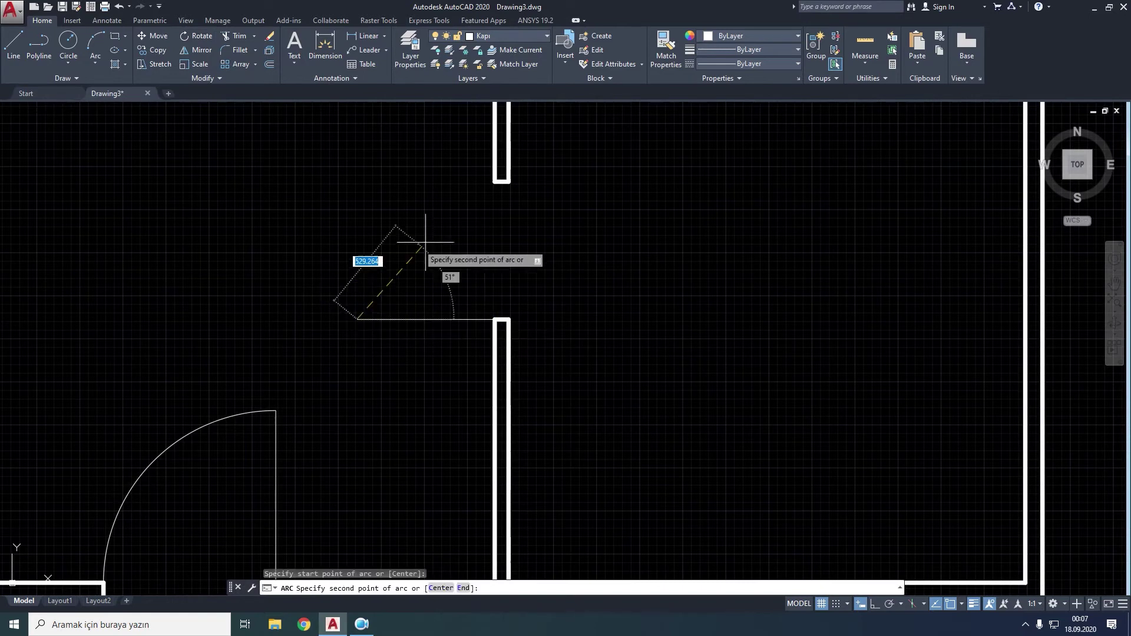
left_click(426, 216)
left_click(501, 184)
key("Escape")
scroll(576, 266, "down", 2)
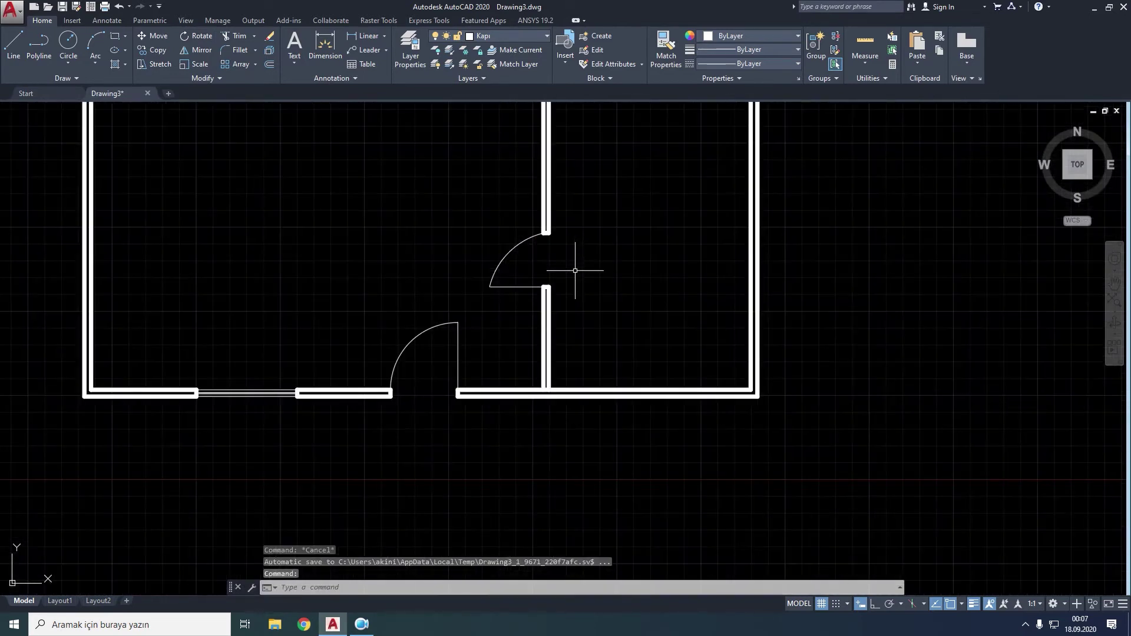
mouse_move(575, 270)
middle_mouse_down()
mouse_move(569, 323)
mouse_move(538, 374)
middle_mouse_up()
scroll(559, 386, "up", 2)
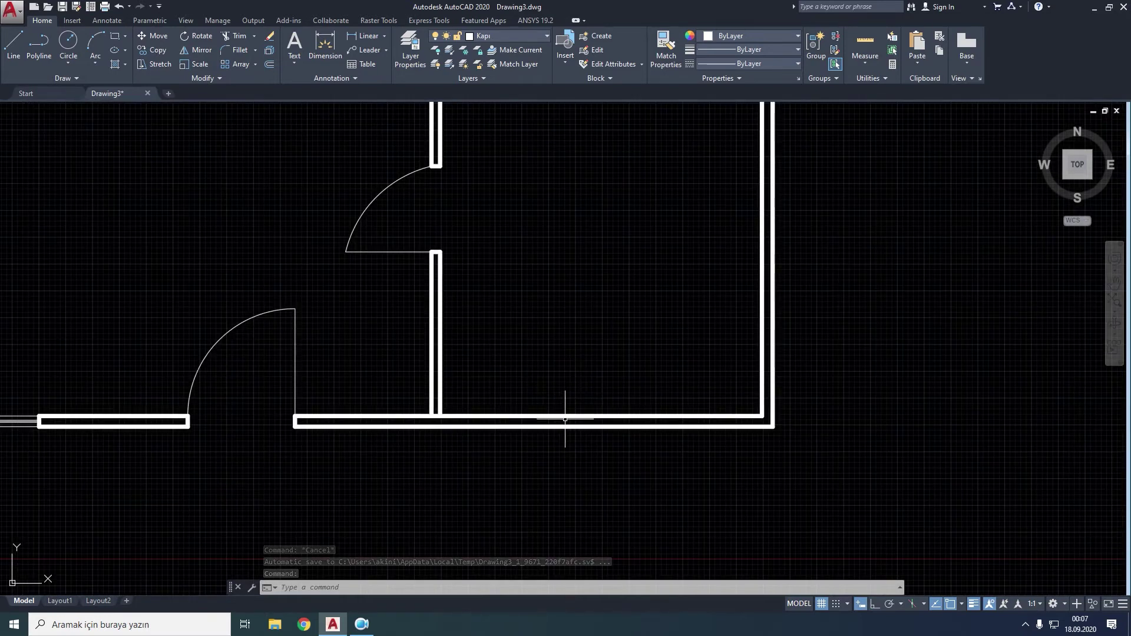
middle_click_drag(535, 232, 527, 252)
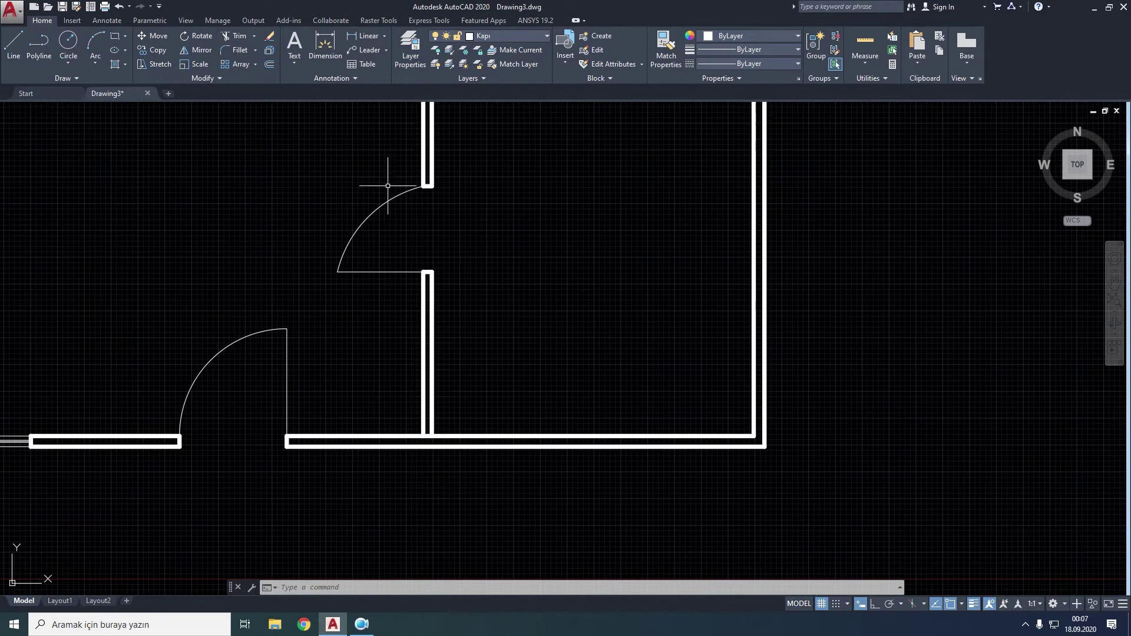
Step: Make Duvar current and draw a short line across the bottom wall near the right corner
left_click(13, 45)
left_click(528, 39)
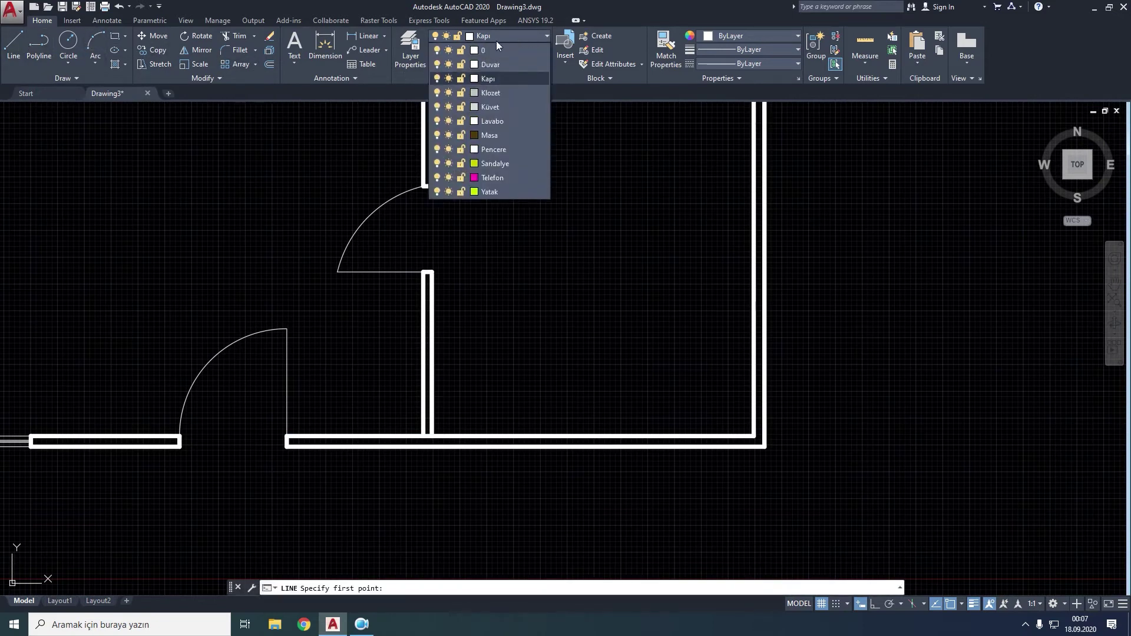
left_click(501, 59)
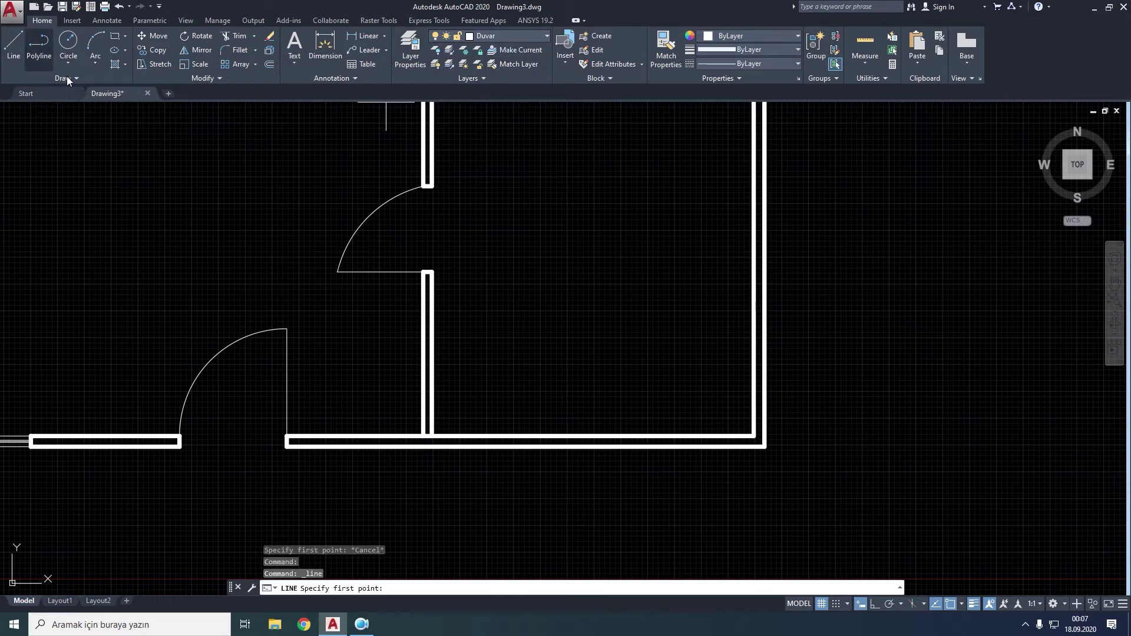
scroll(627, 443, "up", 2)
scroll(515, 435, "up", 2)
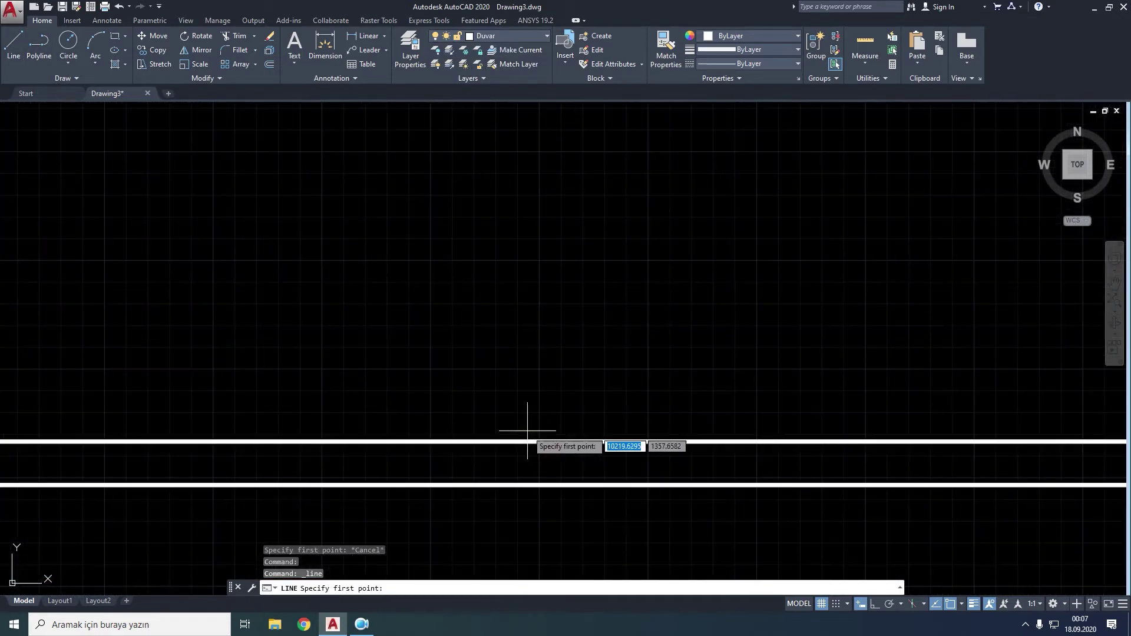
scroll(537, 434, "down", 2)
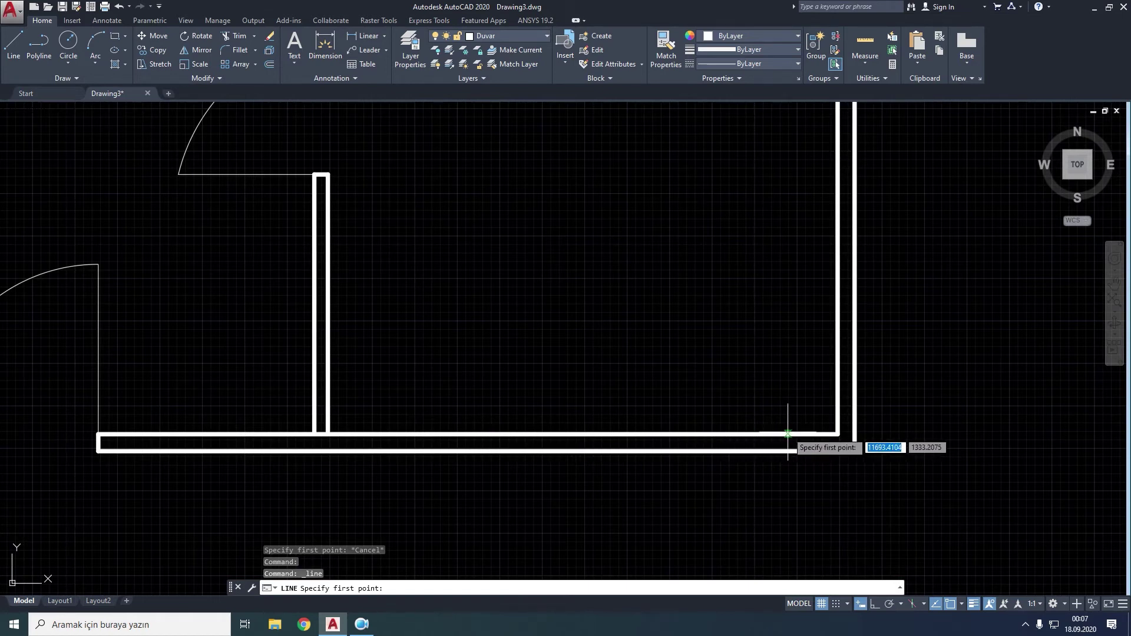
left_click(784, 451)
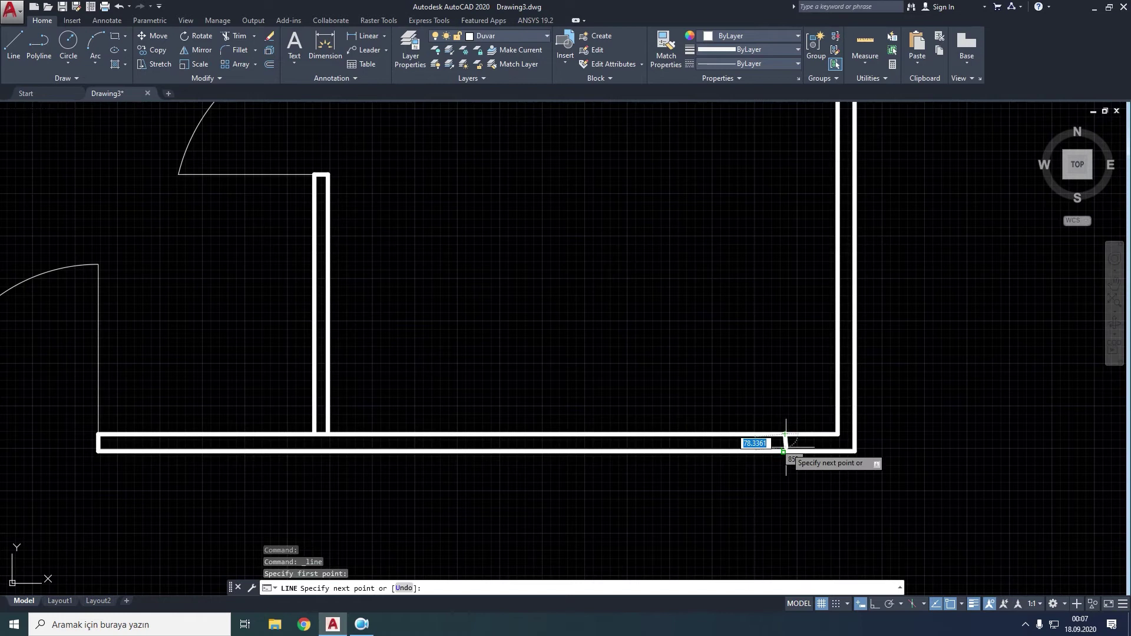
key("Return")
key("Escape")
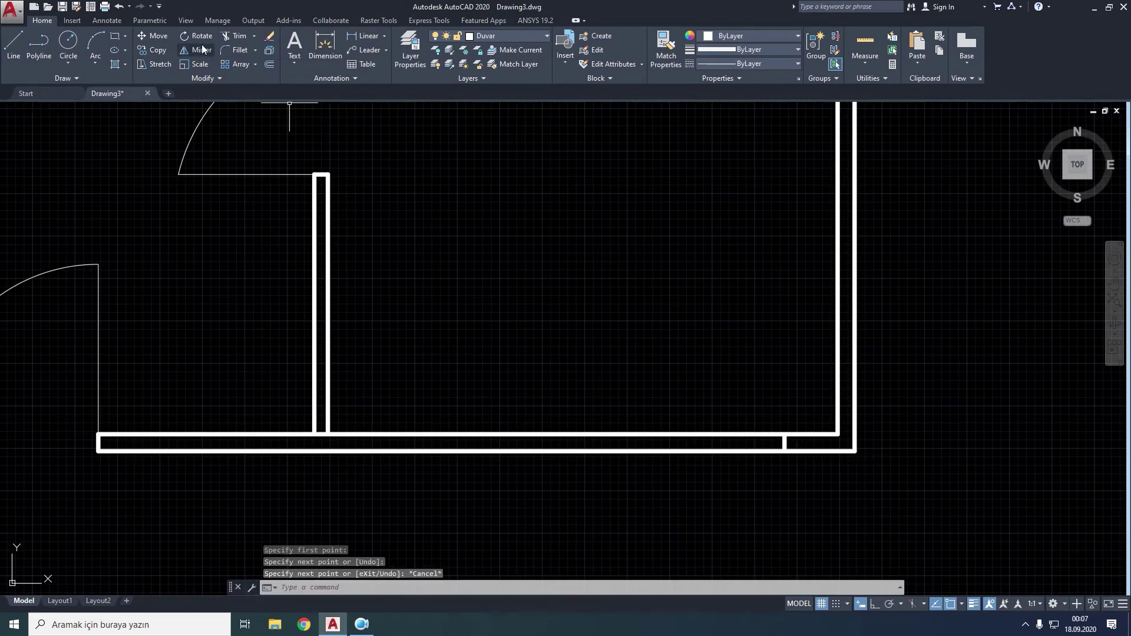
Step: Offset the short wall line 500 units to the left
left_click(268, 69)
type("500")
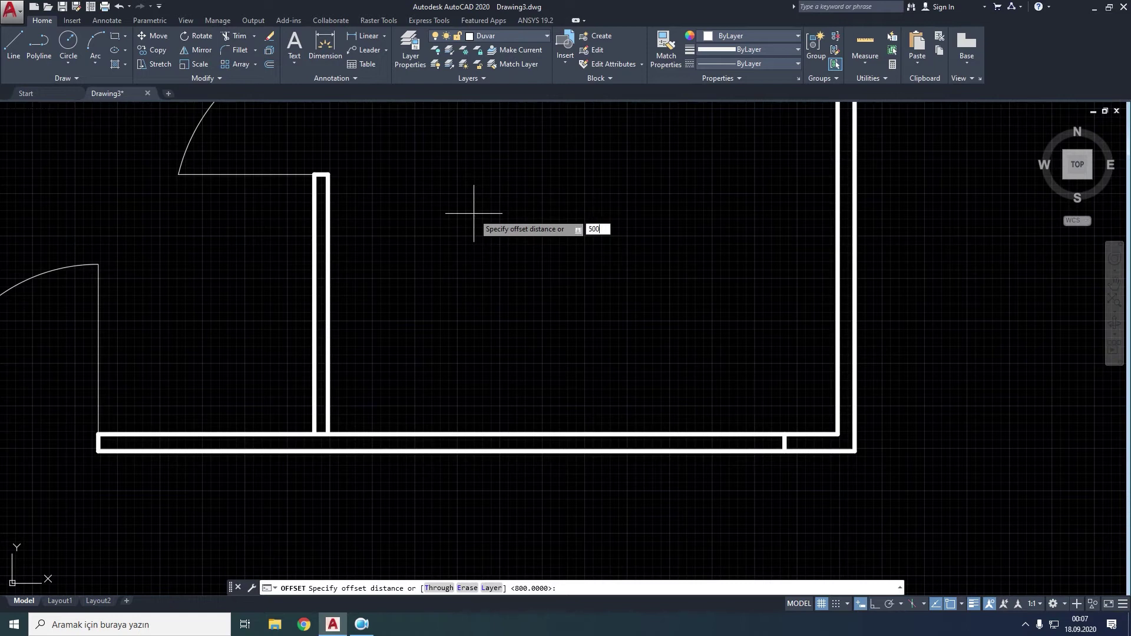
key("Return")
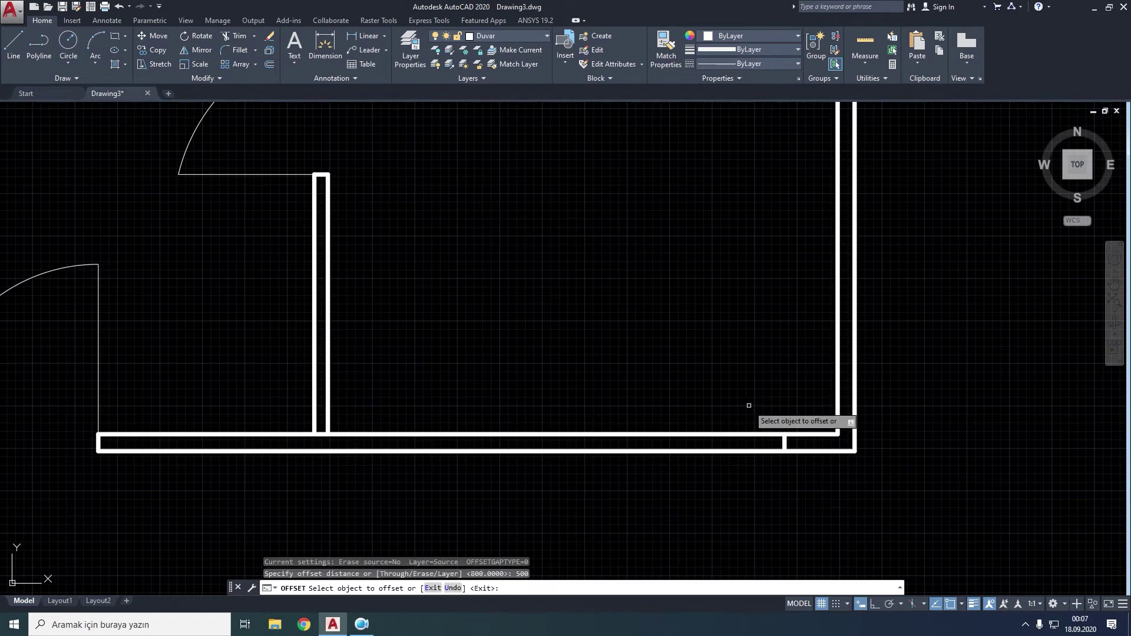
scroll(749, 405, "up", 2)
left_click(803, 465)
left_click(727, 469)
key("Escape")
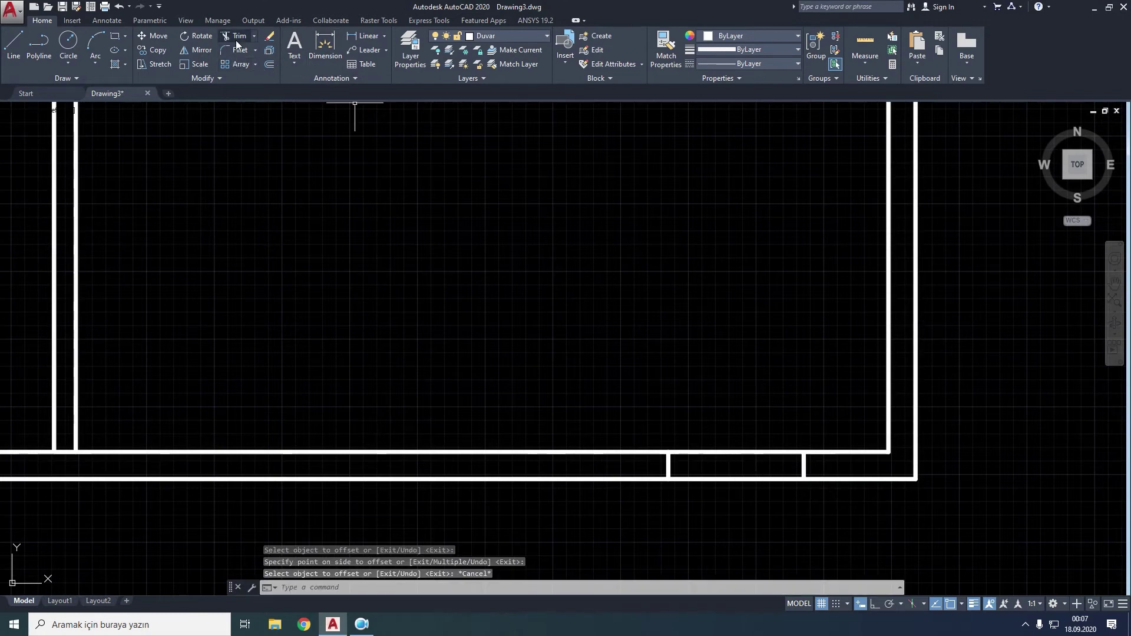
Step: Trim the bottom wall lines between the two lines with TR
type("tr")
key("space")
key("Return")
left_click(757, 391)
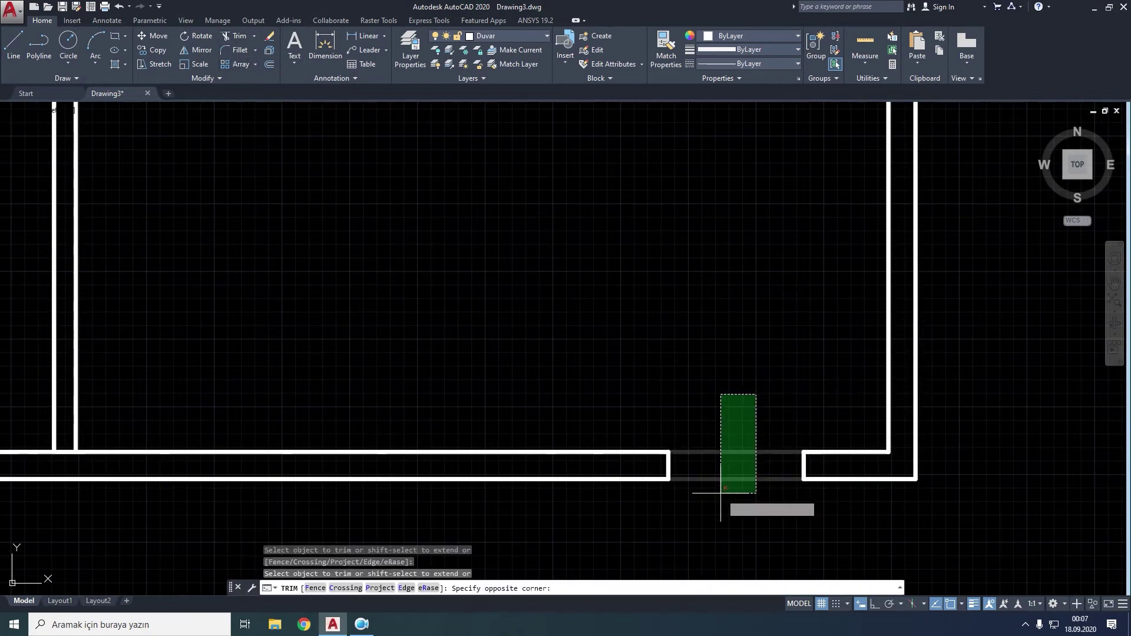
left_click(718, 508)
key("Escape")
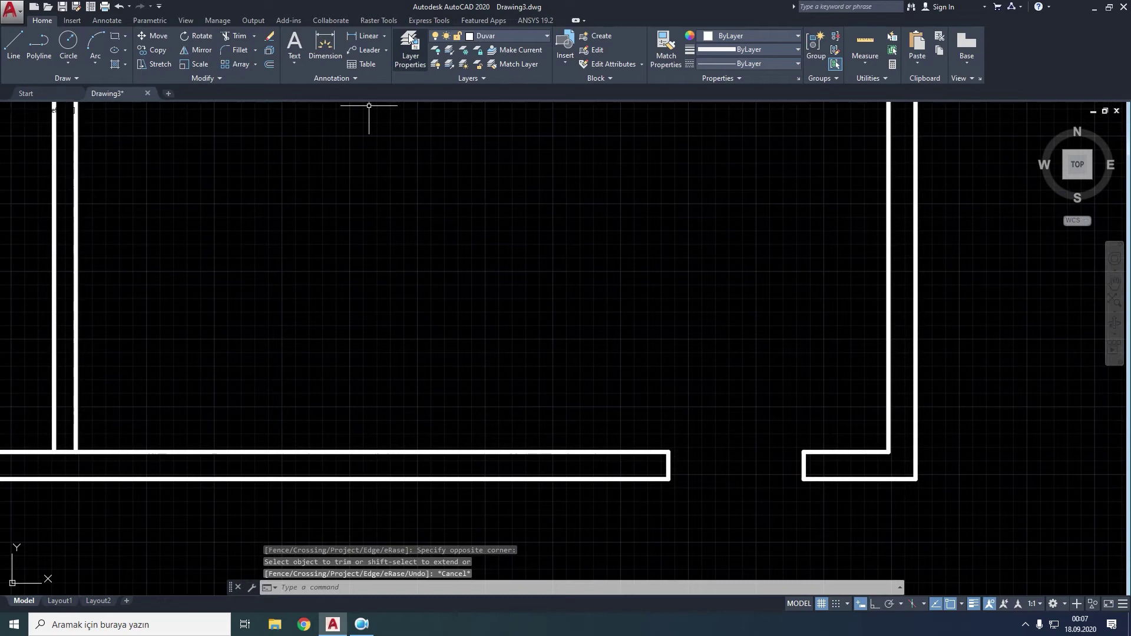
left_click(505, 37)
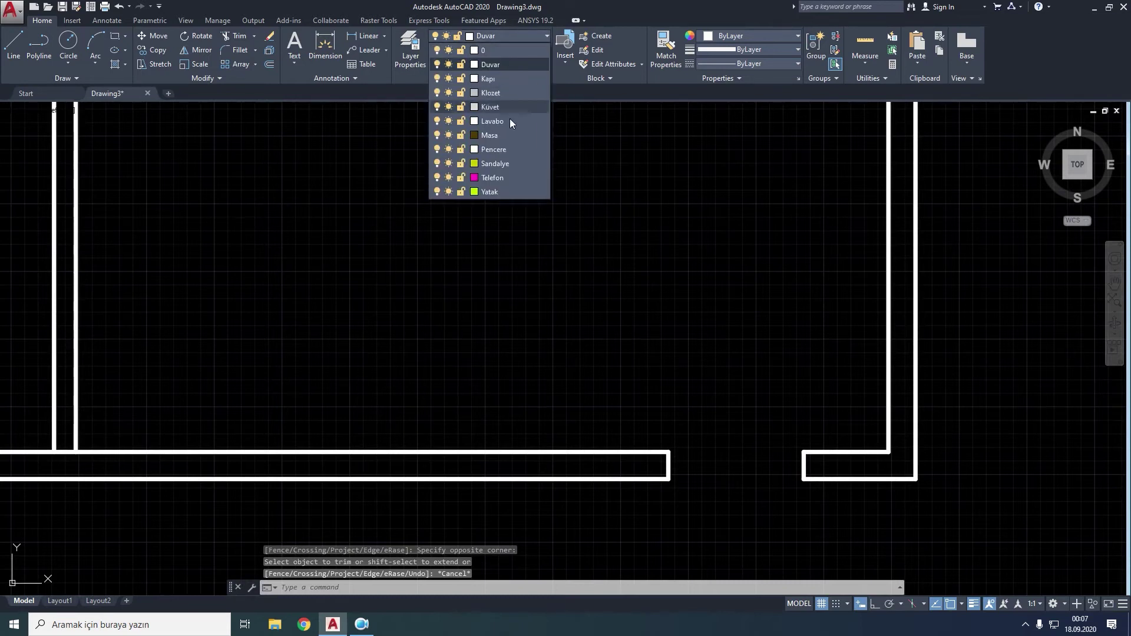
Step: Make Pencere the current layer and draw a line across the wall opening's corners
left_click(496, 151)
type("l")
key("space")
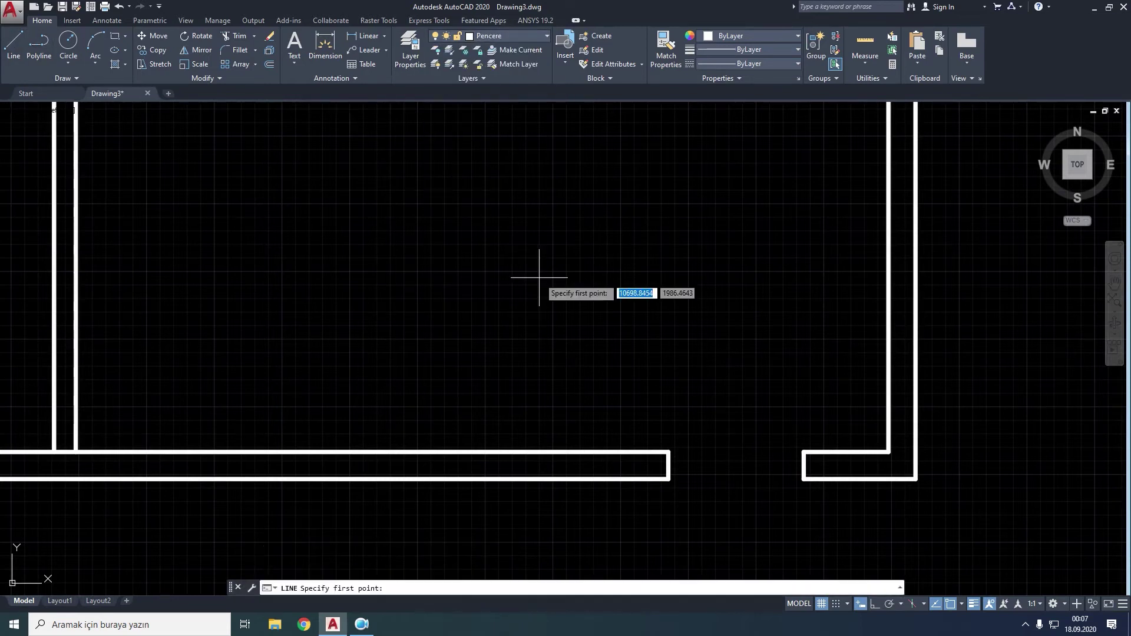
left_click(668, 452)
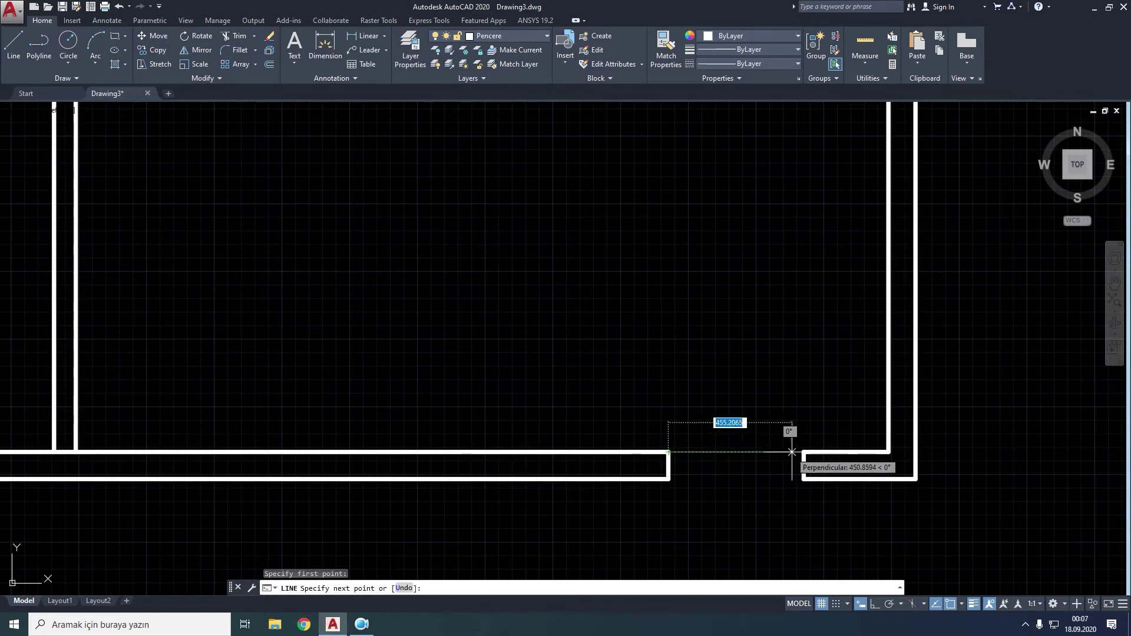
left_click(804, 452)
key("Escape")
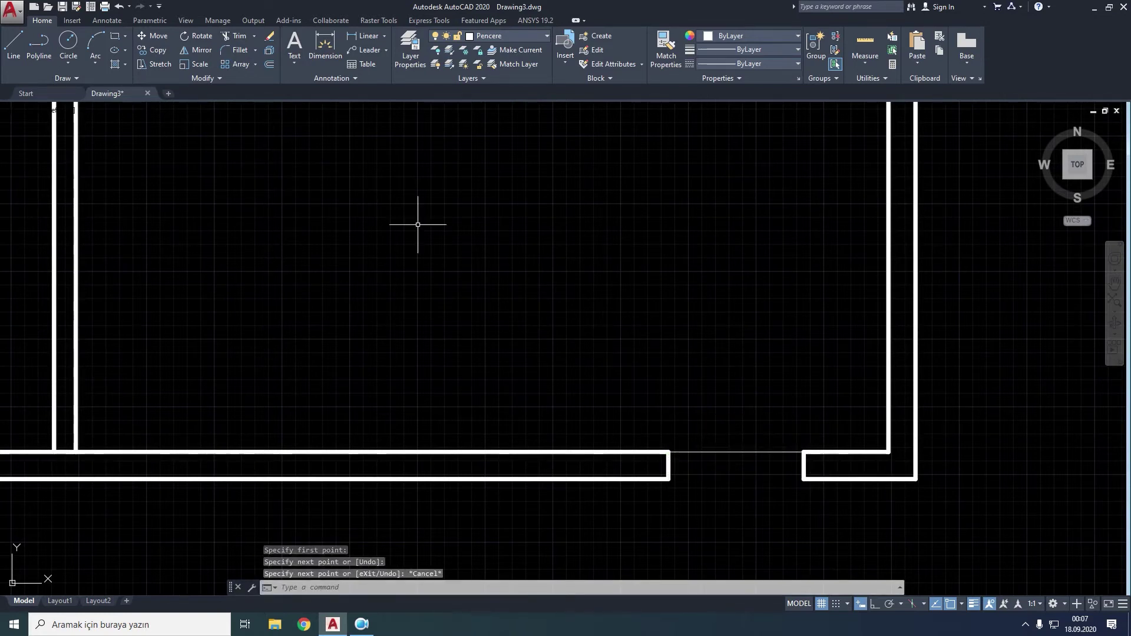
Step: Draw the middle window line from the opening's left edge to the right wall
key("space")
scroll(689, 507, "up", 4)
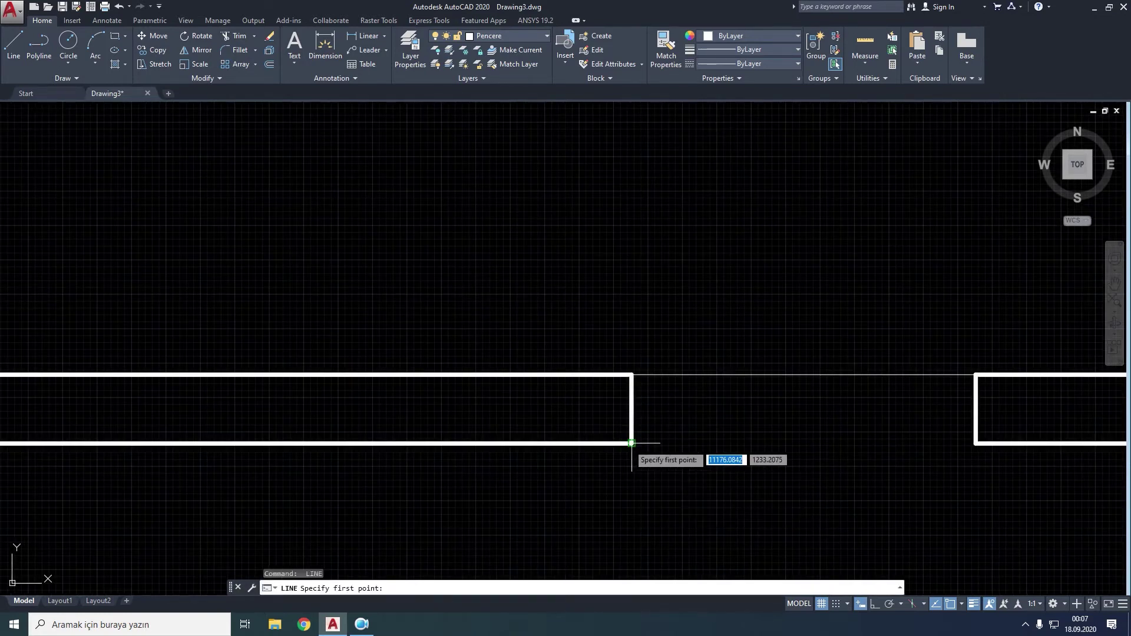
left_click(975, 442)
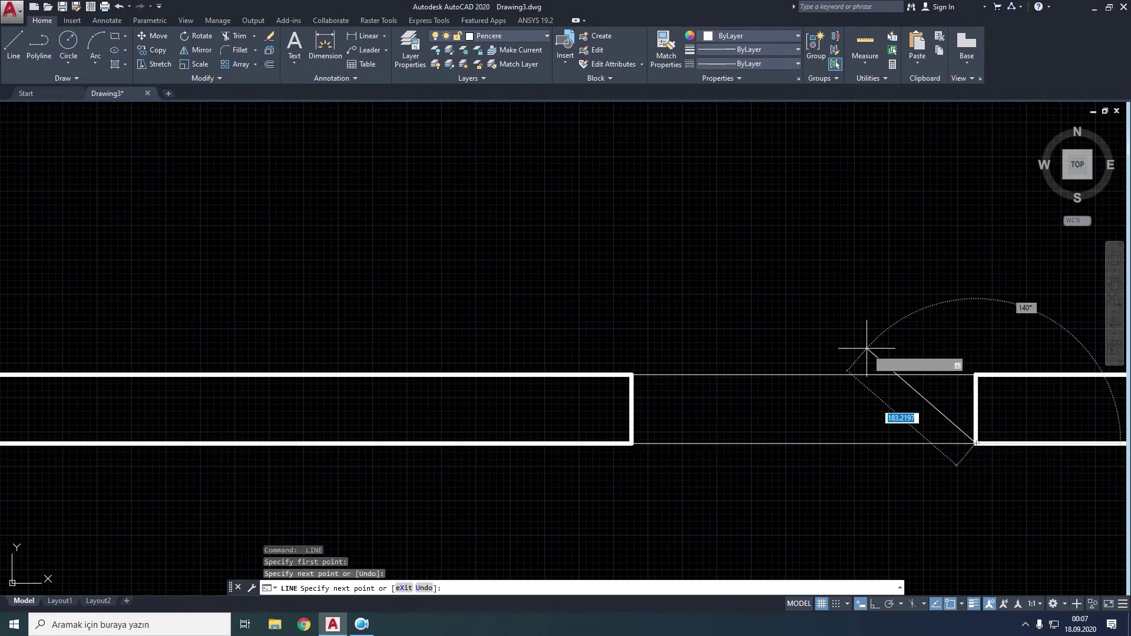
key("Escape")
key("space")
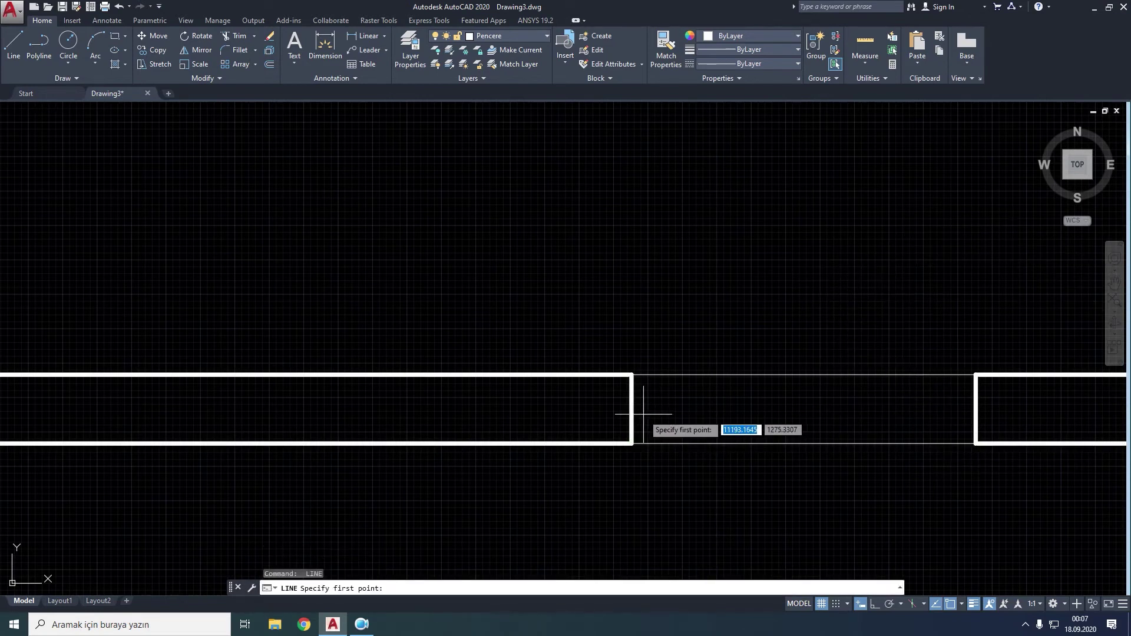
left_click(632, 408)
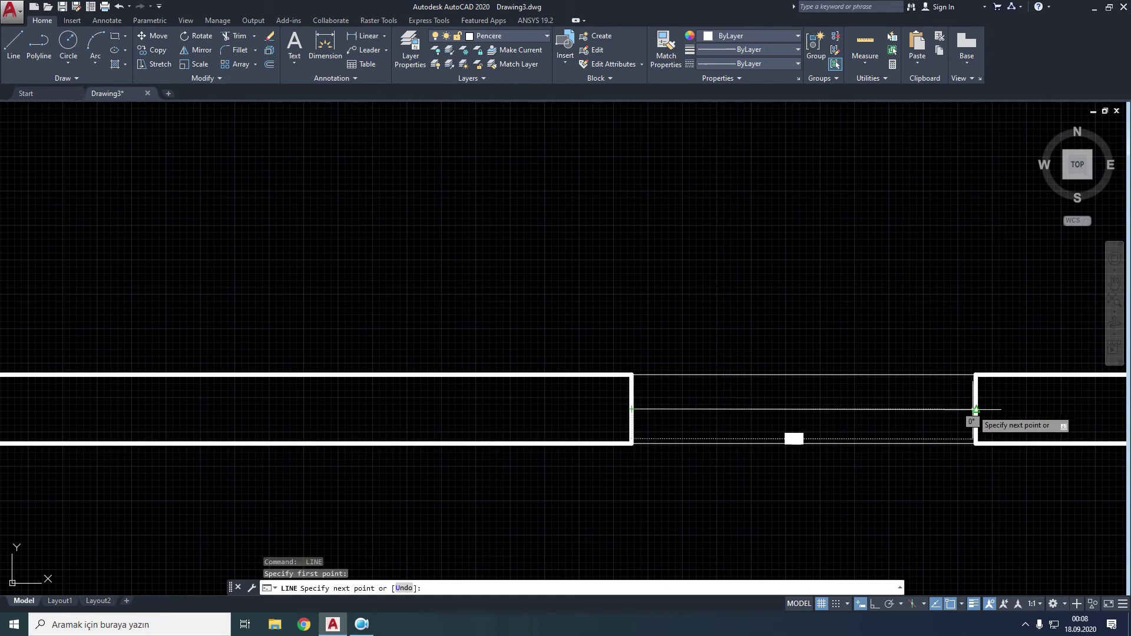
left_click(975, 408)
key("Escape")
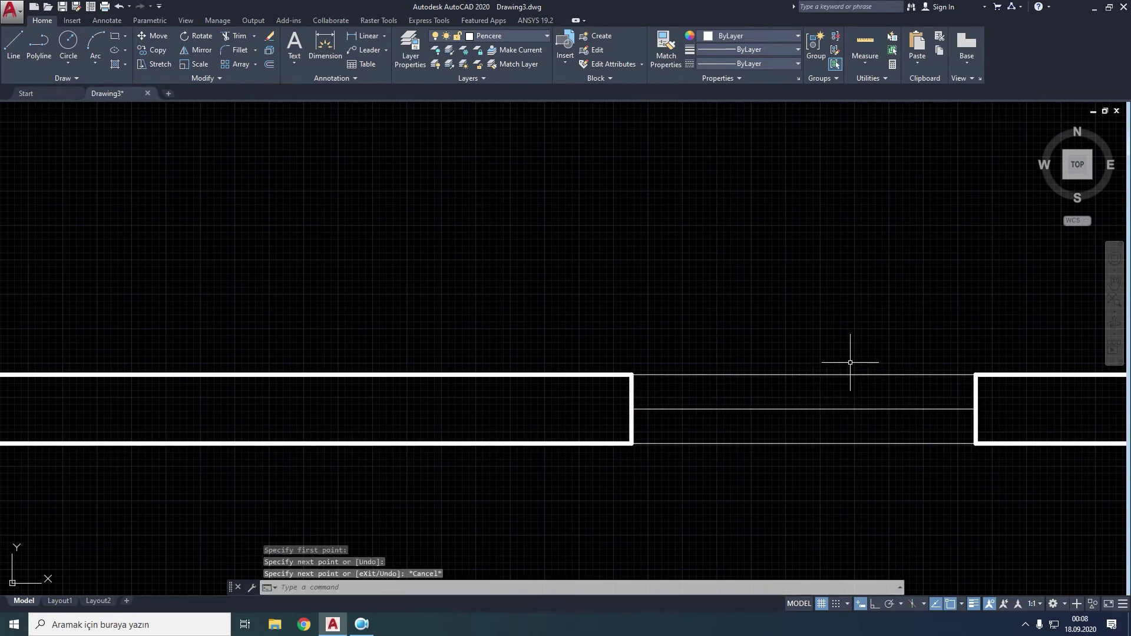
Step: Offset the middle window line 10 units to each side, then recentre the floor plan
left_click(271, 67)
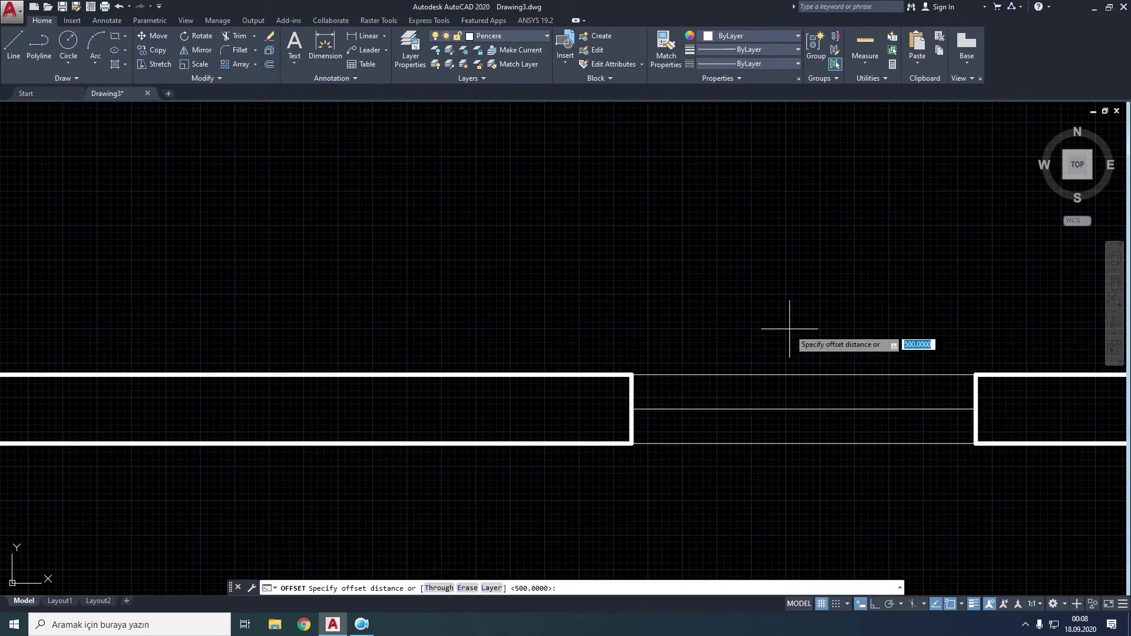
type("10")
key("Return")
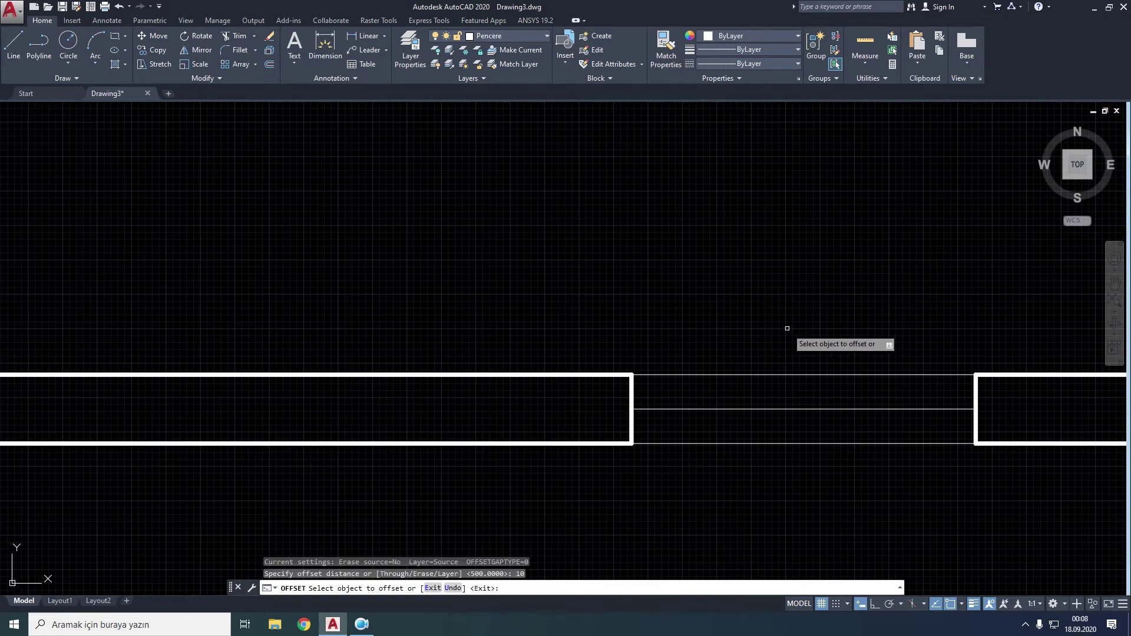
left_click(803, 408)
left_click(802, 400)
scroll(781, 309, "down", 4)
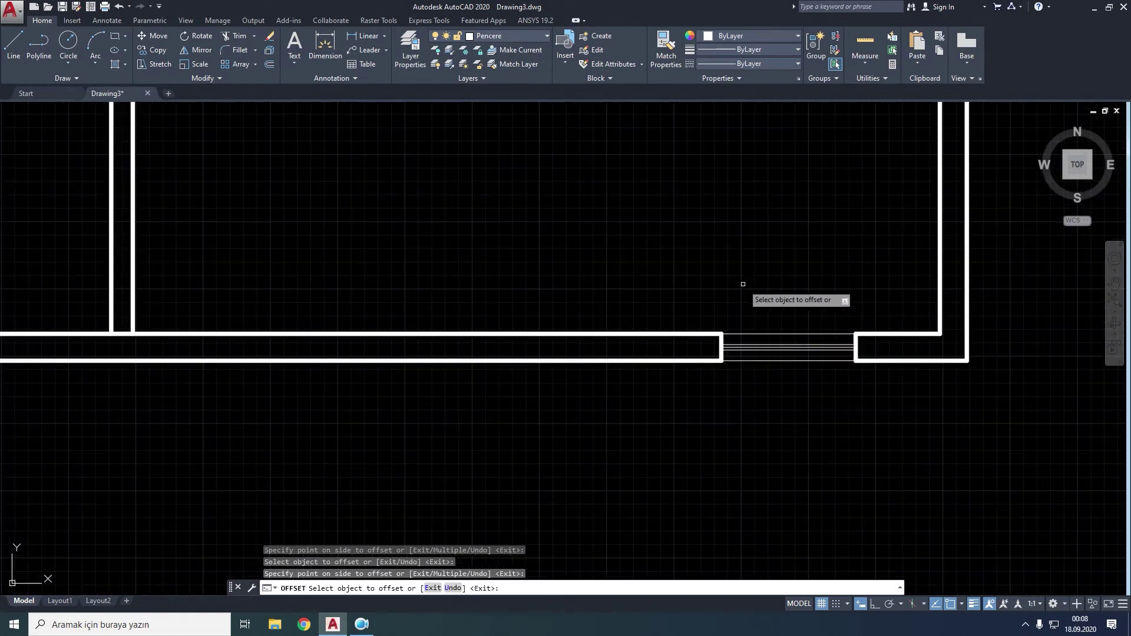
key("Escape")
scroll(750, 283, "down", 2)
mouse_move(651, 252)
middle_mouse_down()
mouse_move(728, 365)
mouse_move(684, 374)
mouse_move(685, 393)
middle_mouse_up()
scroll(728, 366, "down", 2)
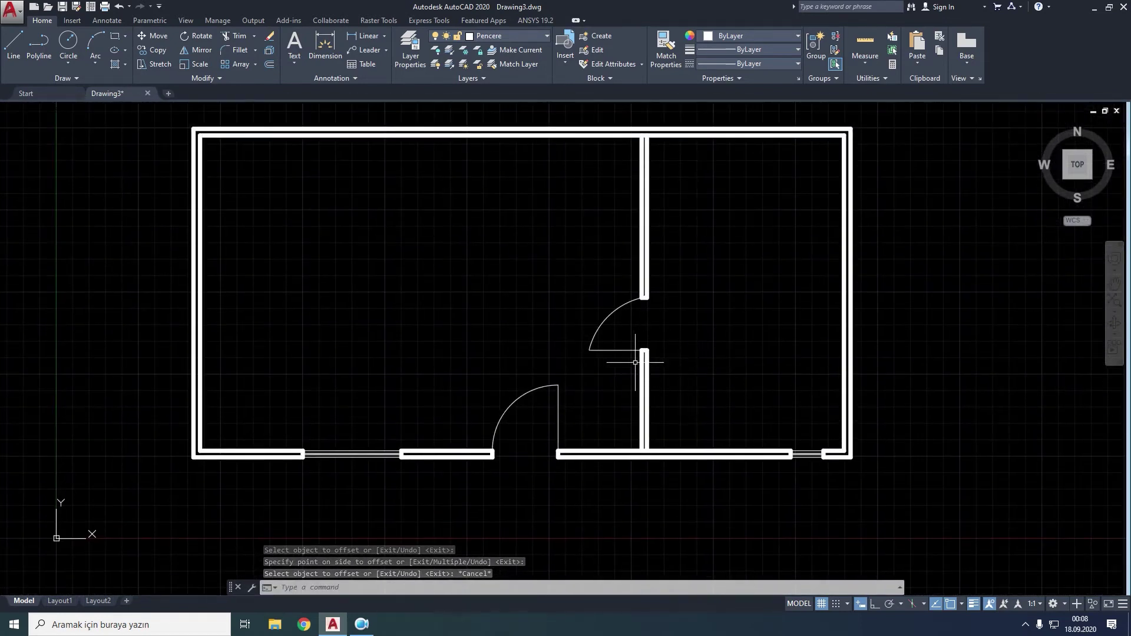
mouse_move(409, 335)
middle_mouse_down()
mouse_move(401, 354)
mouse_move(360, 369)
middle_mouse_up()
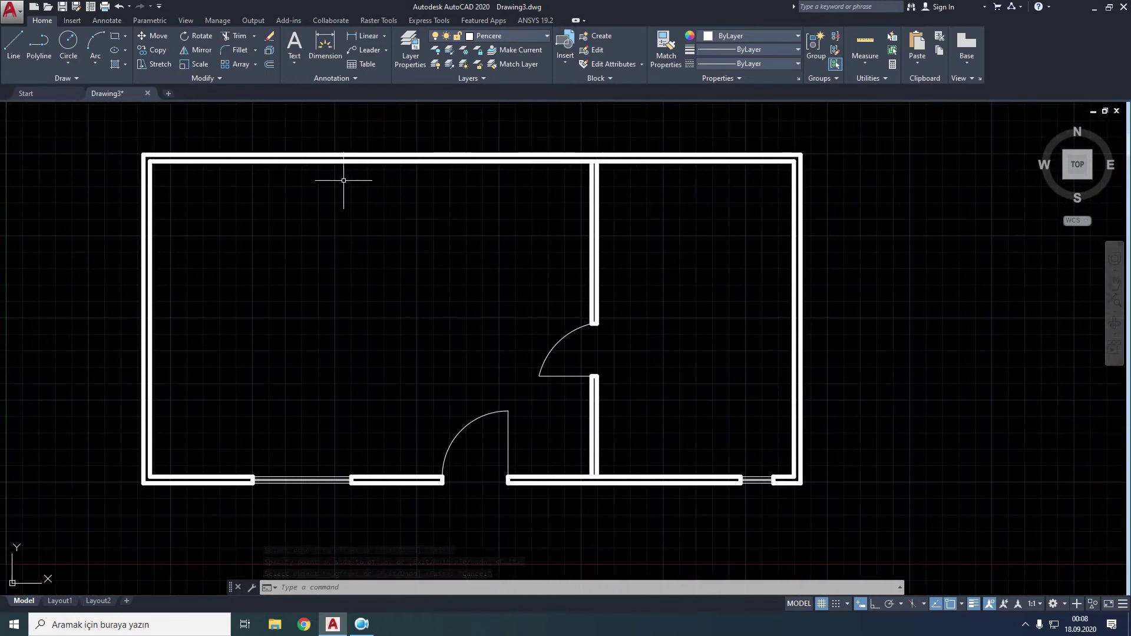
Step: Open DesignCenter and list the furniture blocks in Home - Space Planner.dwg
left_click(89, 10)
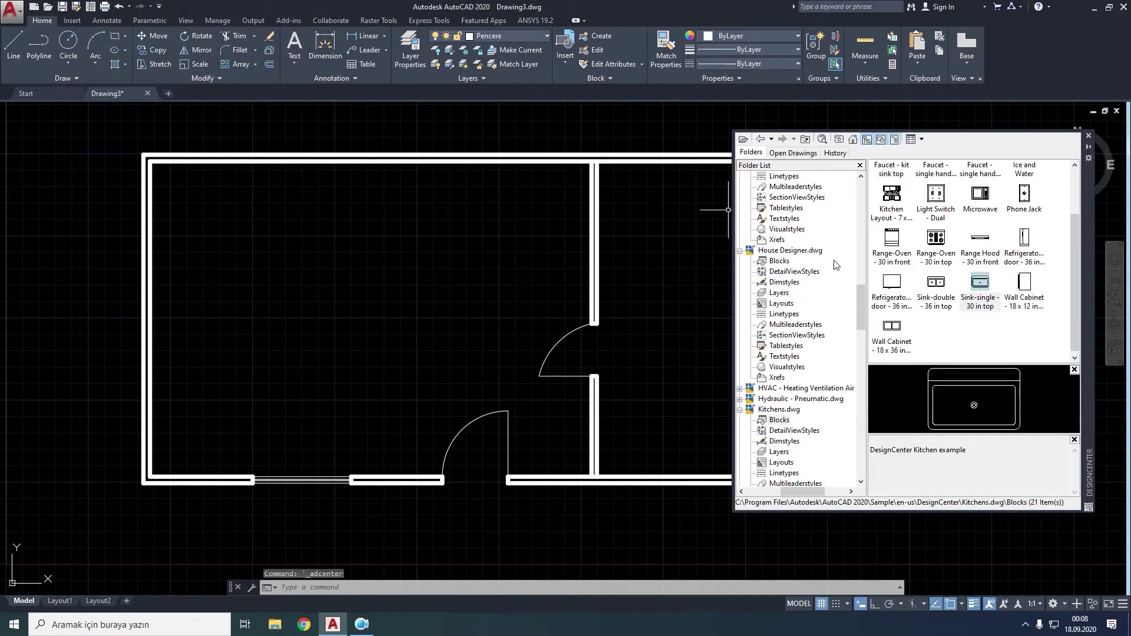
mouse_move(860, 297)
left_mouse_down()
mouse_move(860, 257)
mouse_move(860, 278)
left_mouse_up()
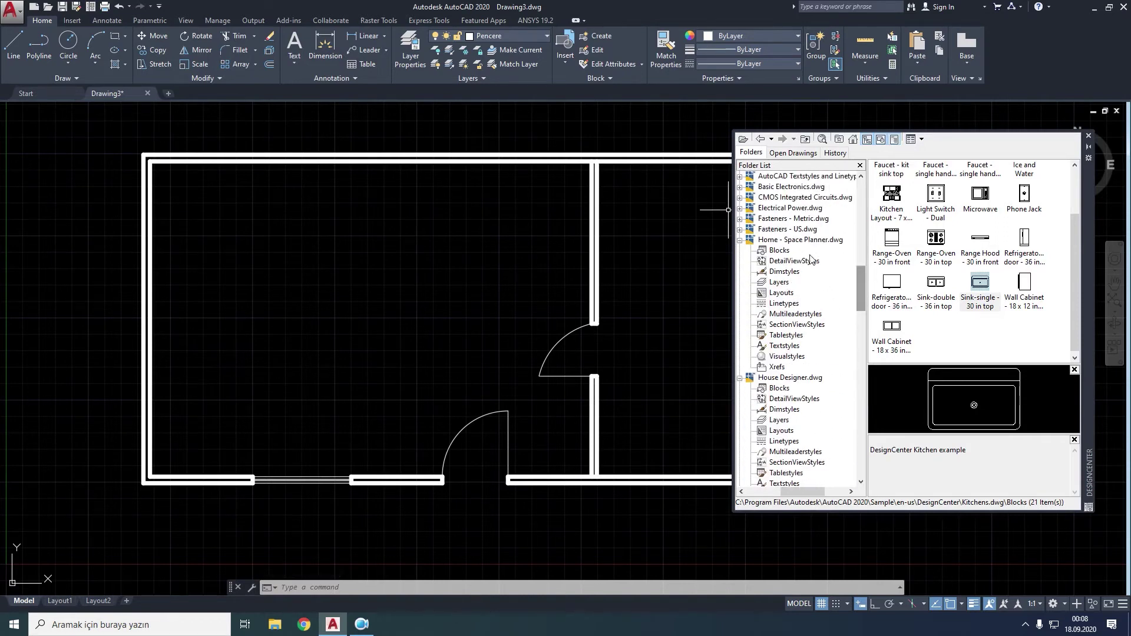
left_click(794, 243)
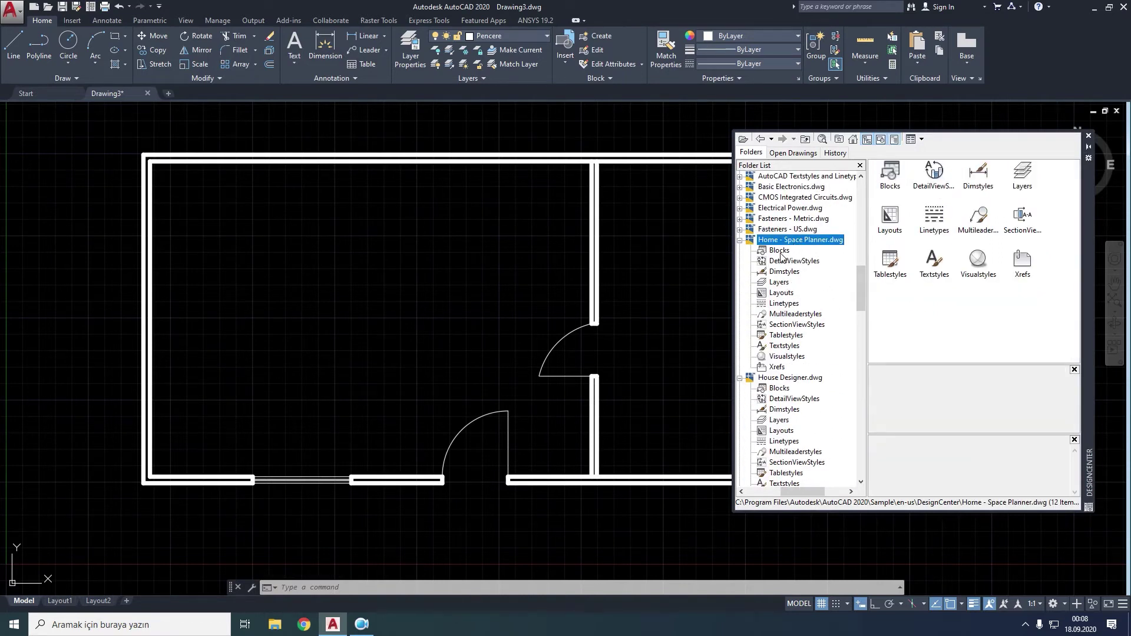
left_click(779, 250)
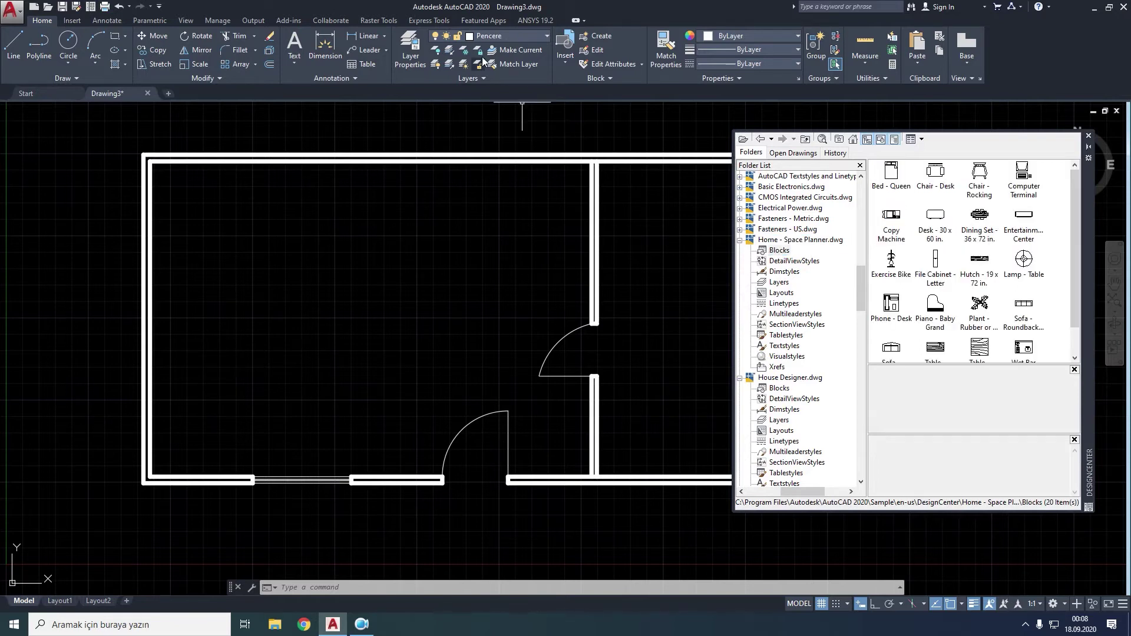
Step: Make Yatak current and place a Bed - Queen block in the room's top-left corner
left_click(496, 37)
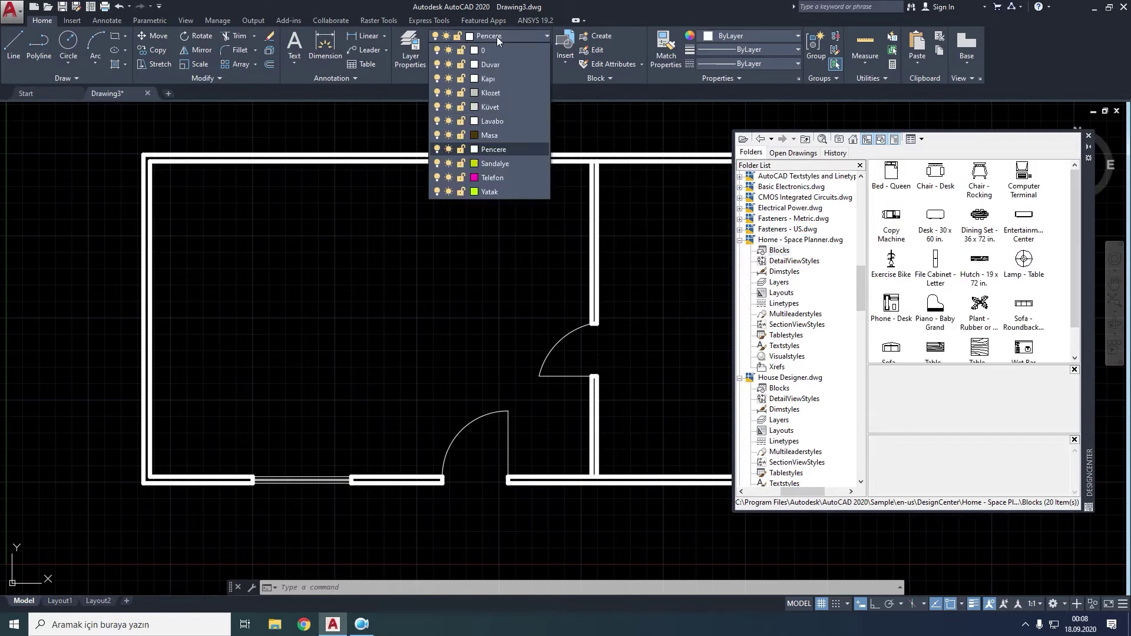
left_click(490, 192)
left_click(888, 178)
left_click_drag(892, 176, 165, 176)
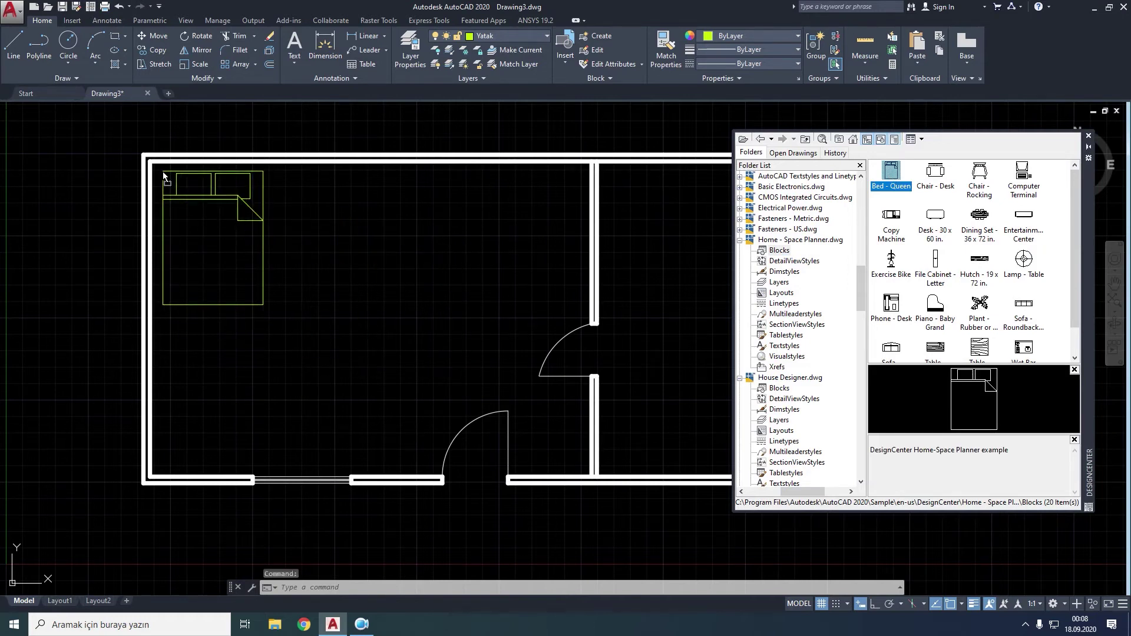
left_click_drag(164, 174, 163, 174)
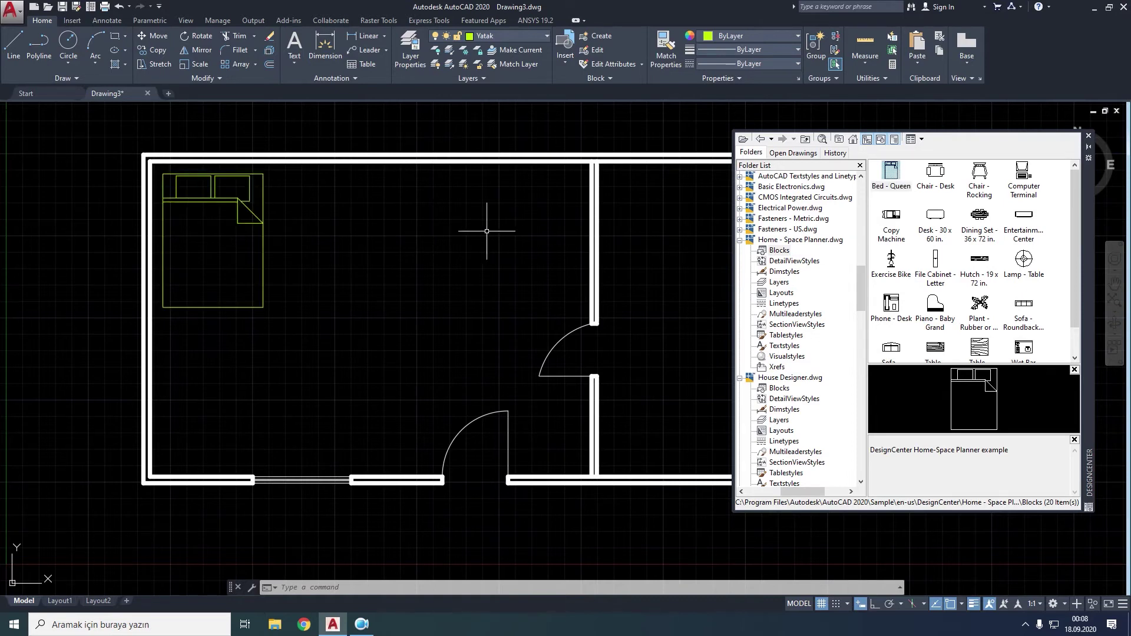
left_click(522, 32)
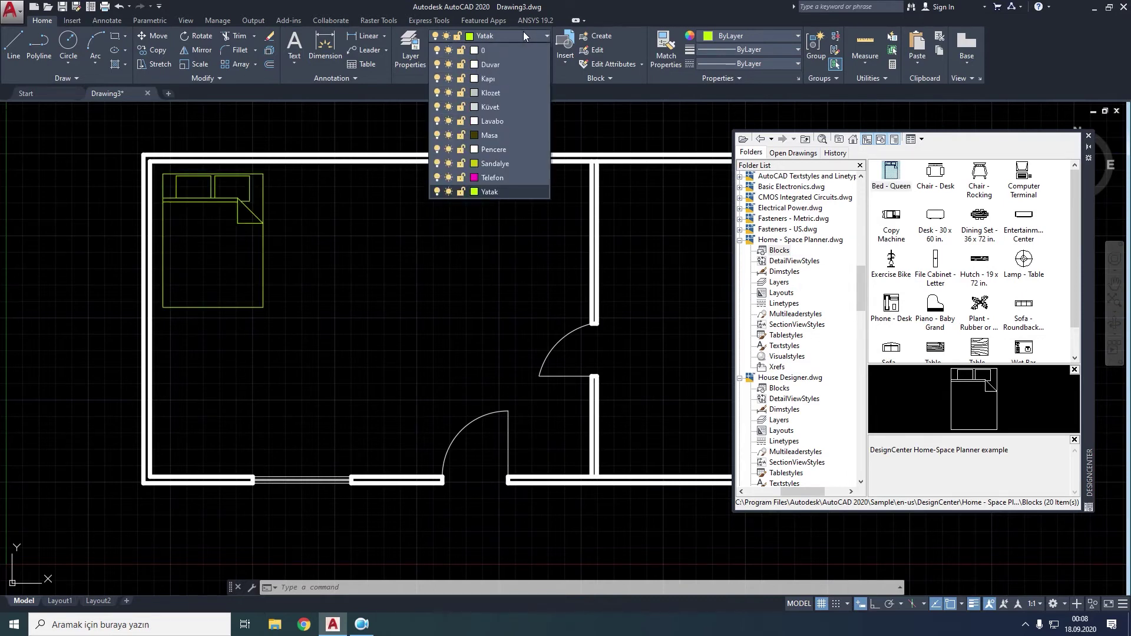
Step: Make Masa the current layer and place the Desk - 30 x 60 in. block in the room
left_click(501, 135)
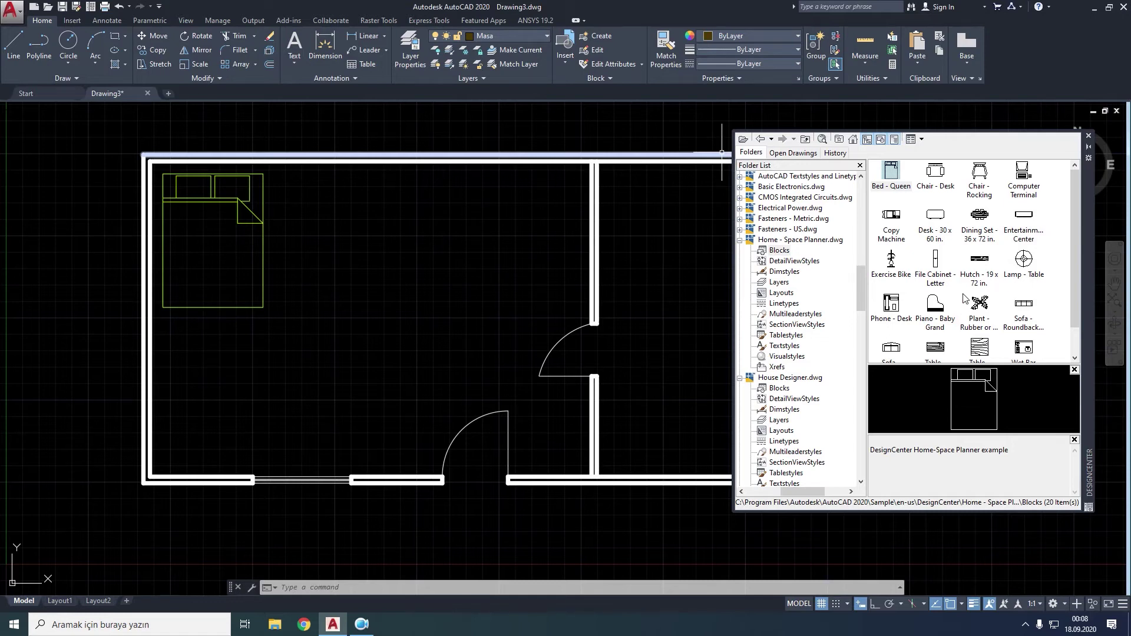
scroll(964, 299, "down", 1)
scroll(948, 258, "up", 1)
left_click_drag(937, 219, 822, 260)
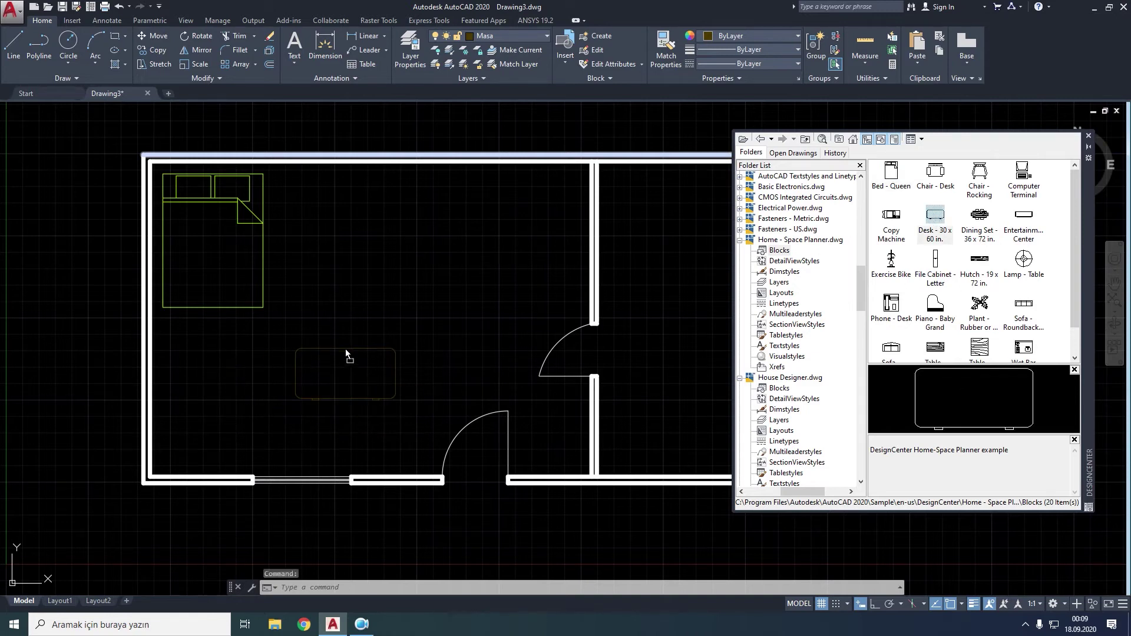
left_click_drag(318, 356, 349, 350)
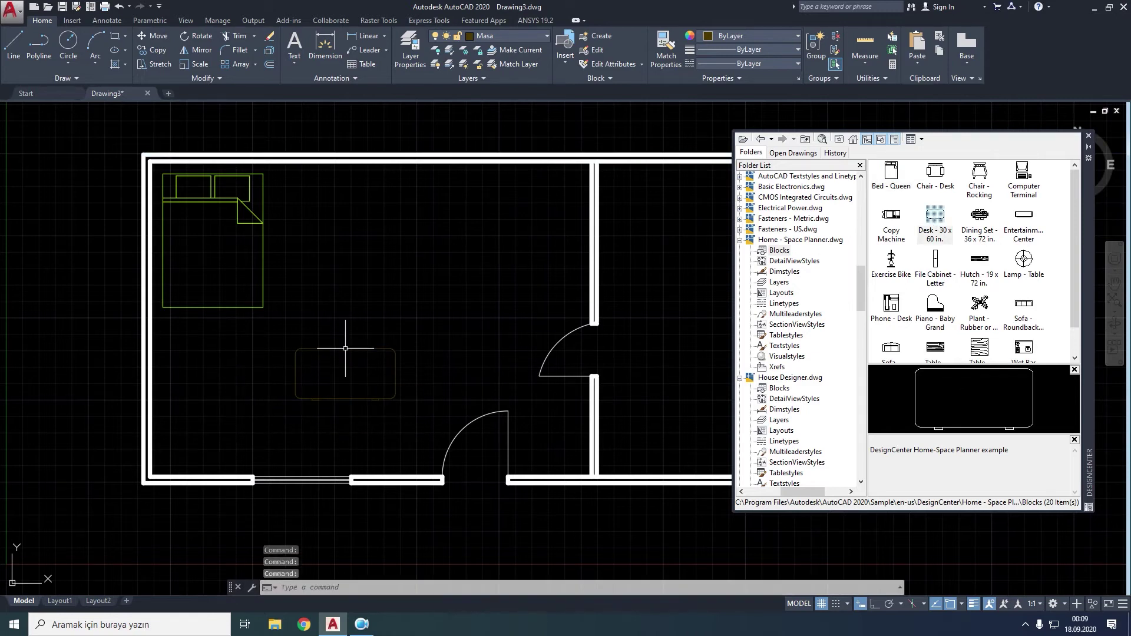
Step: Rotate the desk 180° about its top-left corner with Ortho on
left_click(192, 47)
left_click(411, 308)
left_click(257, 462)
key("Return")
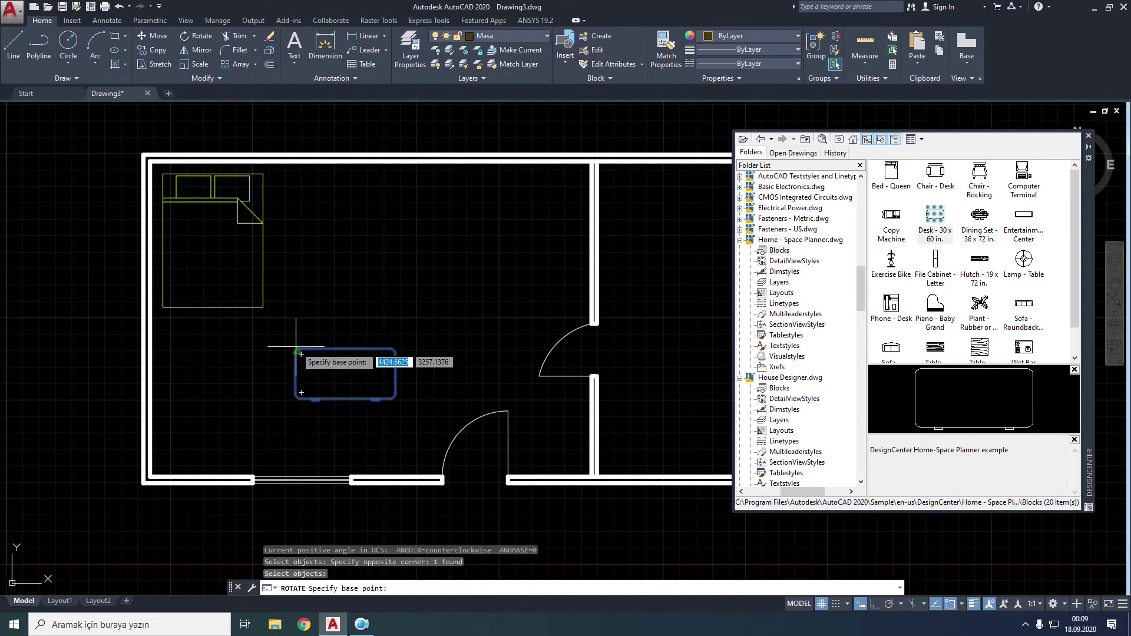
left_click(297, 349)
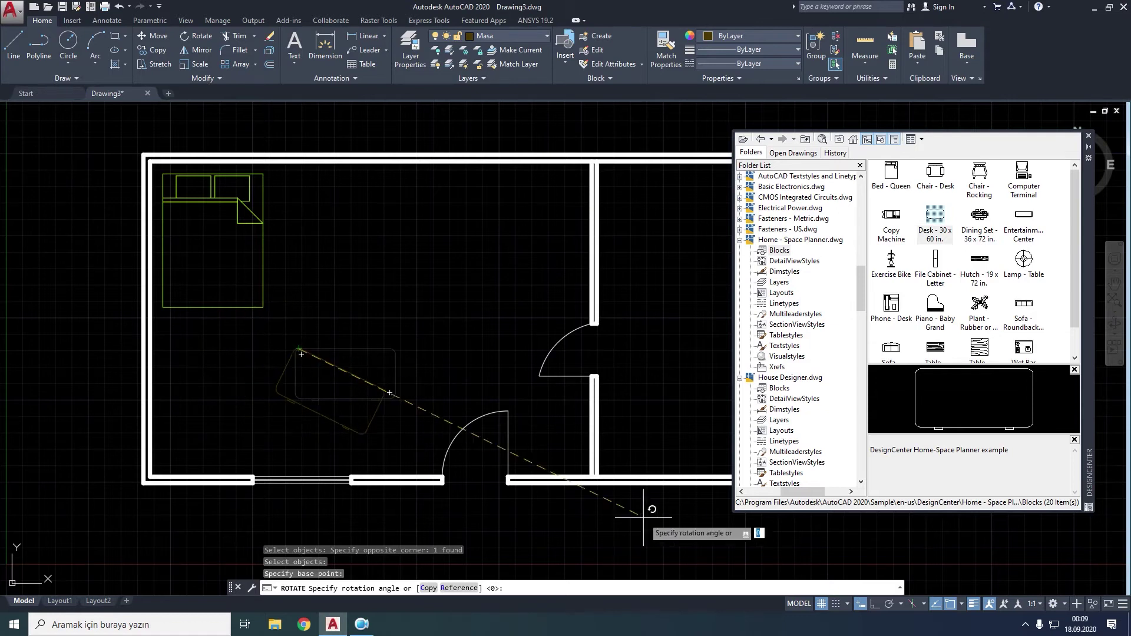
left_click(874, 603)
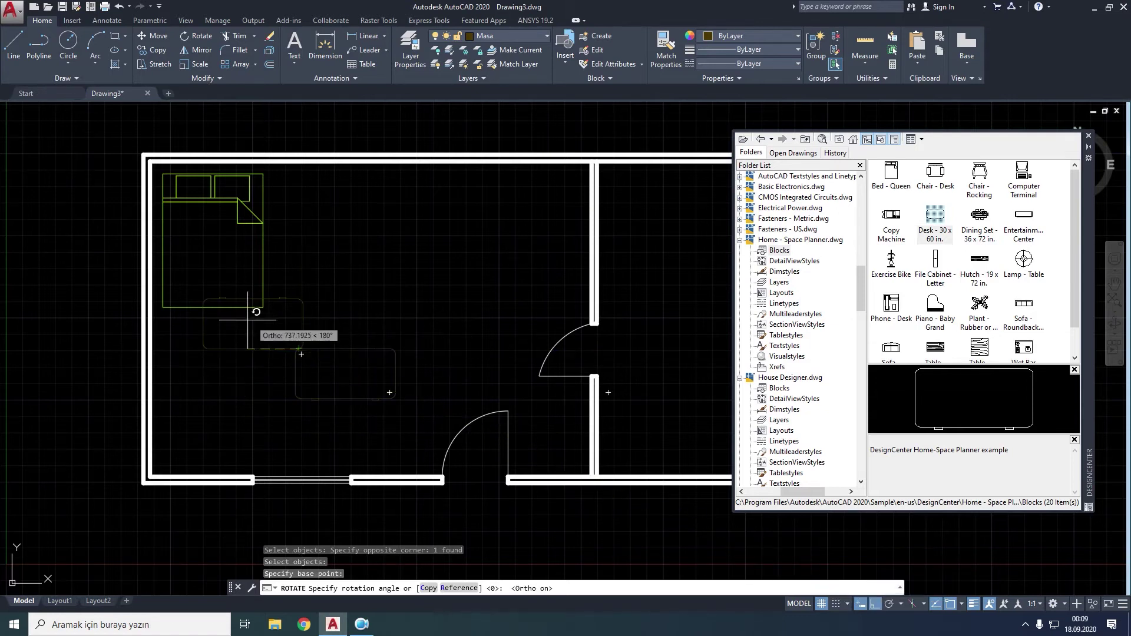
key("Return")
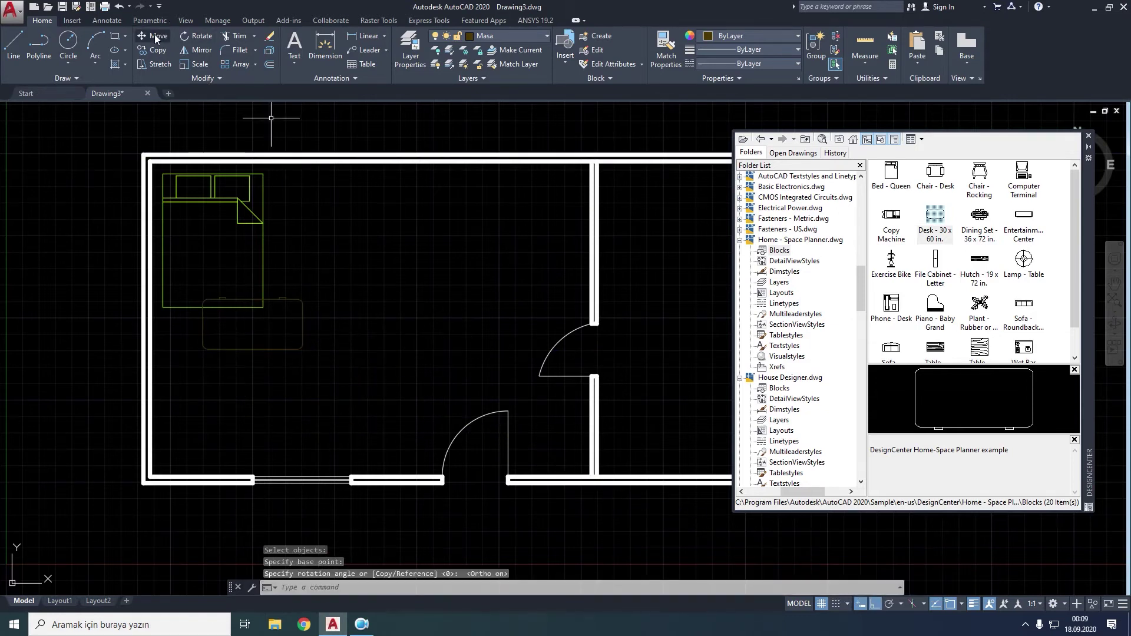
Step: Move the desk into the room's lower-left corner with Ortho off
left_click(154, 35)
left_click(302, 328)
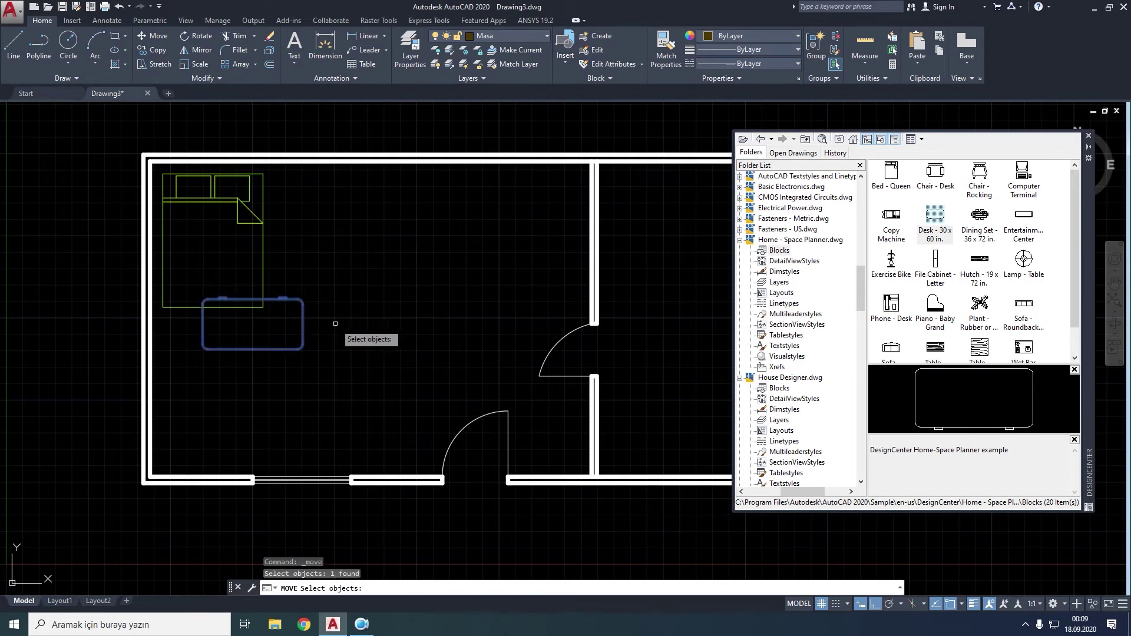
key("Return")
left_click(208, 343)
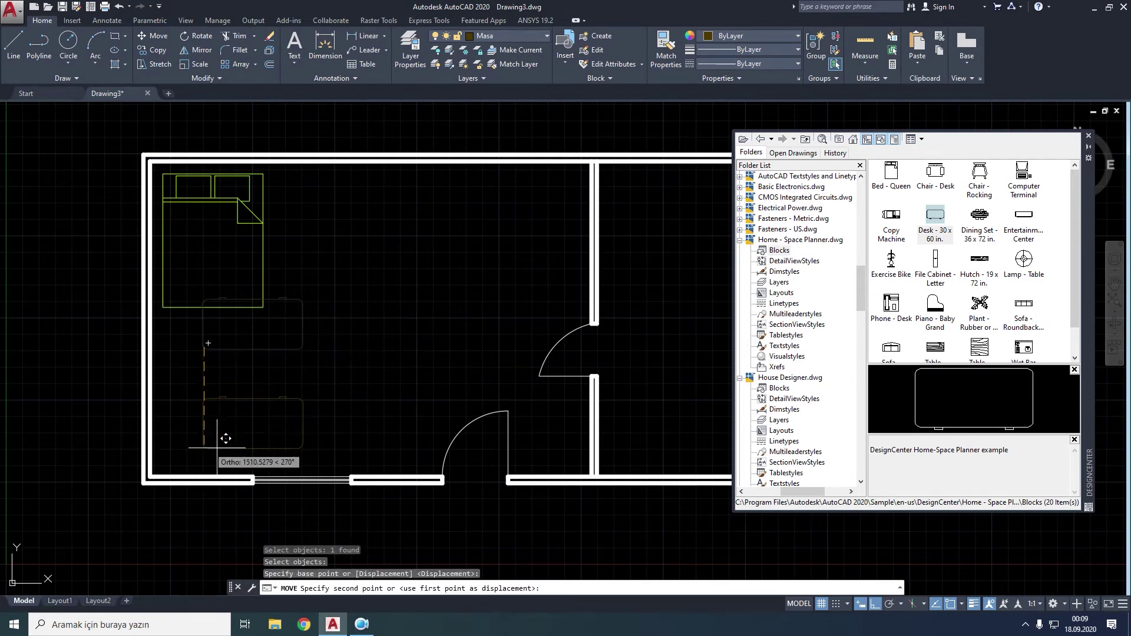
left_click(875, 603)
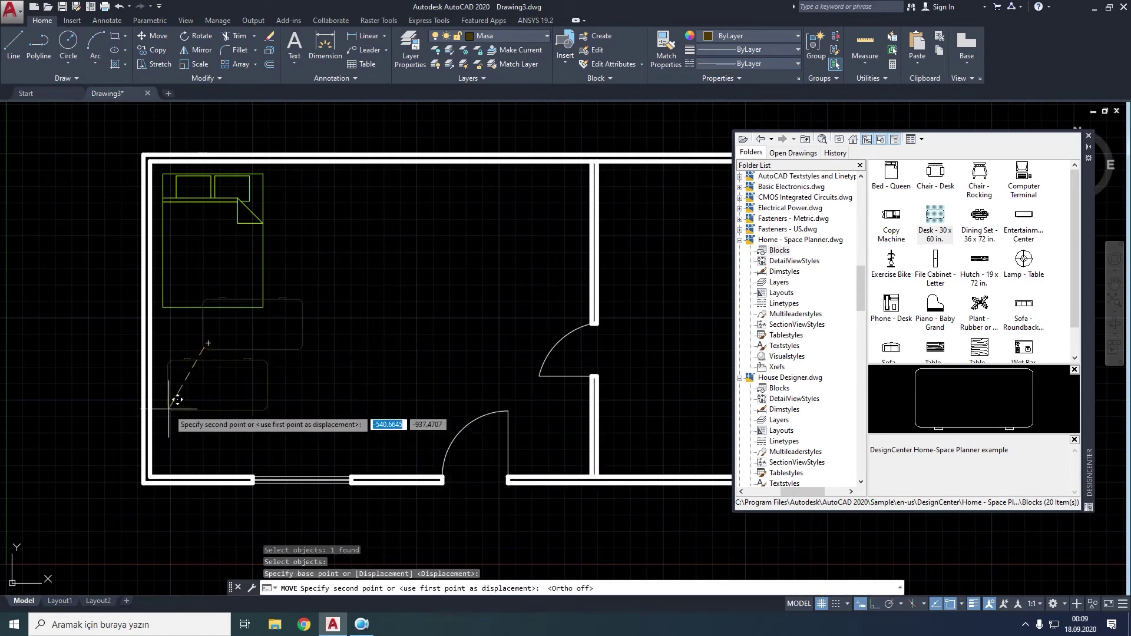
left_click(181, 453)
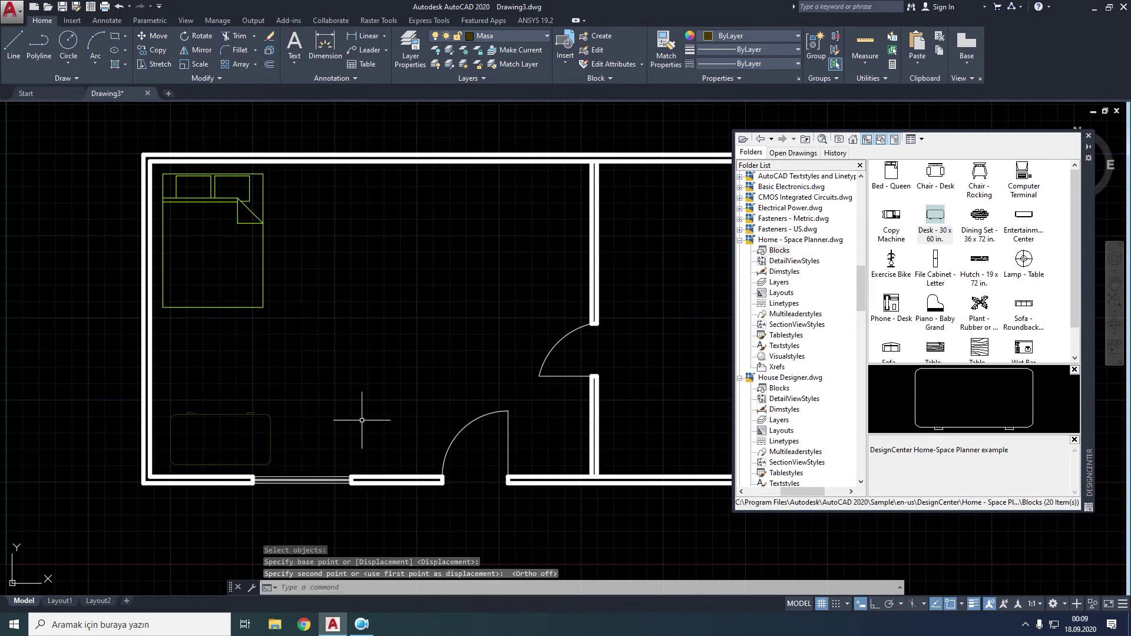
left_click(518, 36)
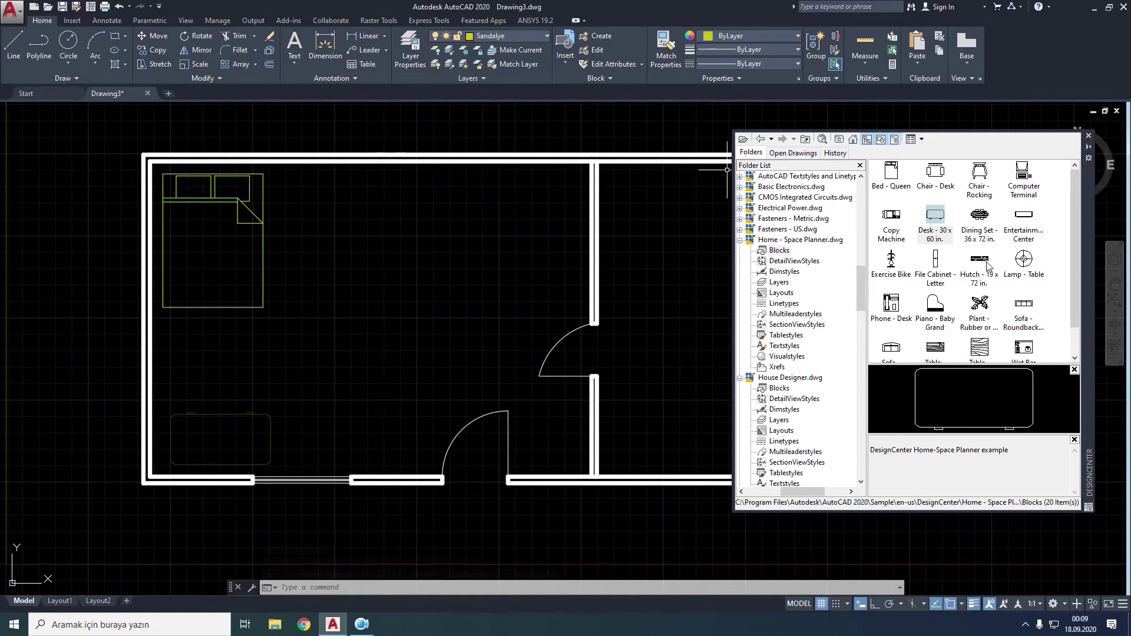
Step: Place a Chair - Desk above the desk, then a Phone - Desk on it on layer Telefon
left_click(939, 178)
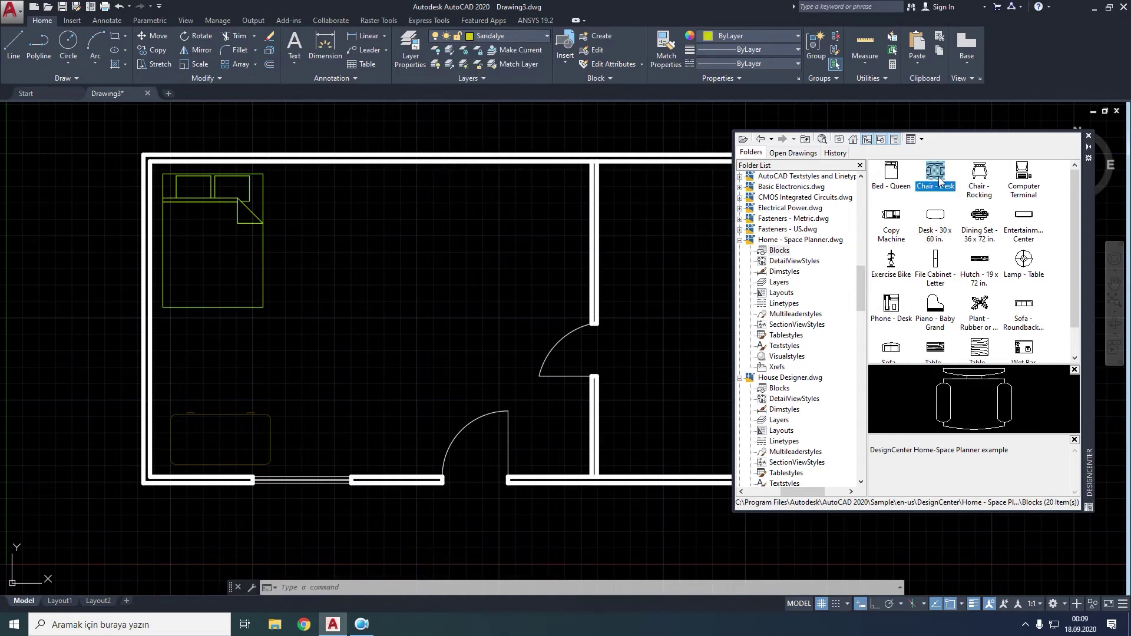
left_click_drag(935, 180, 219, 371)
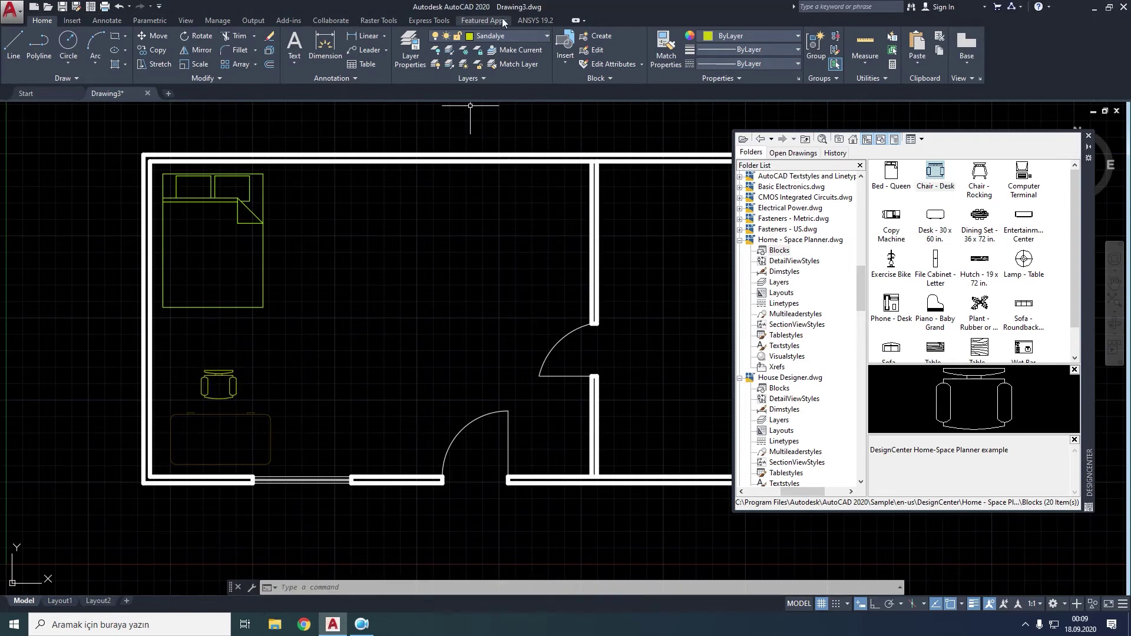
left_click(503, 36)
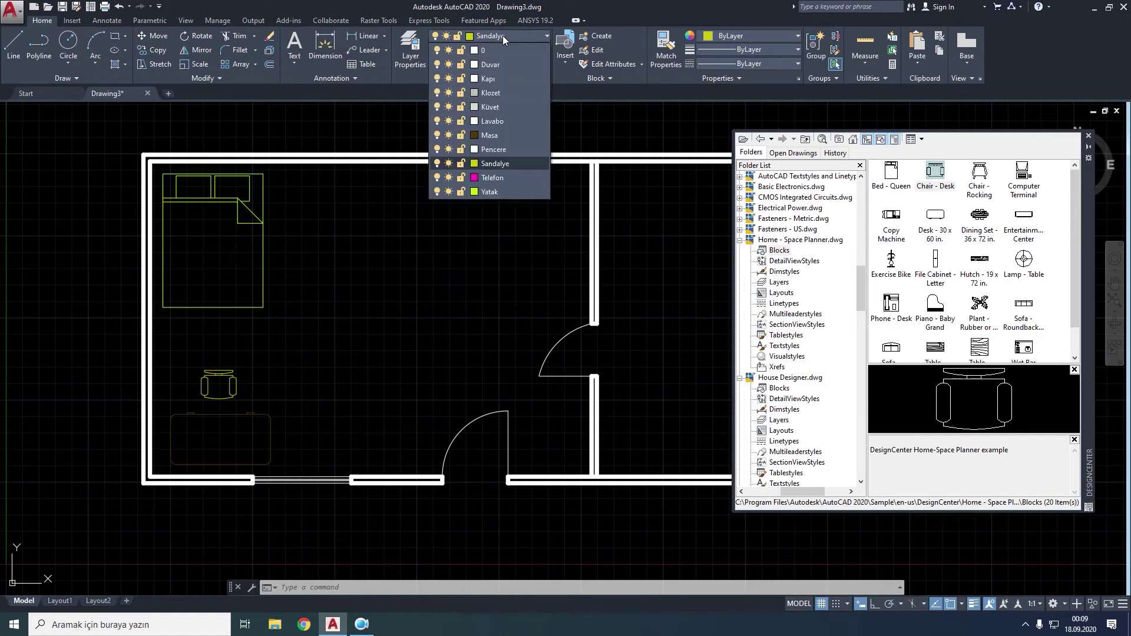
left_click(489, 179)
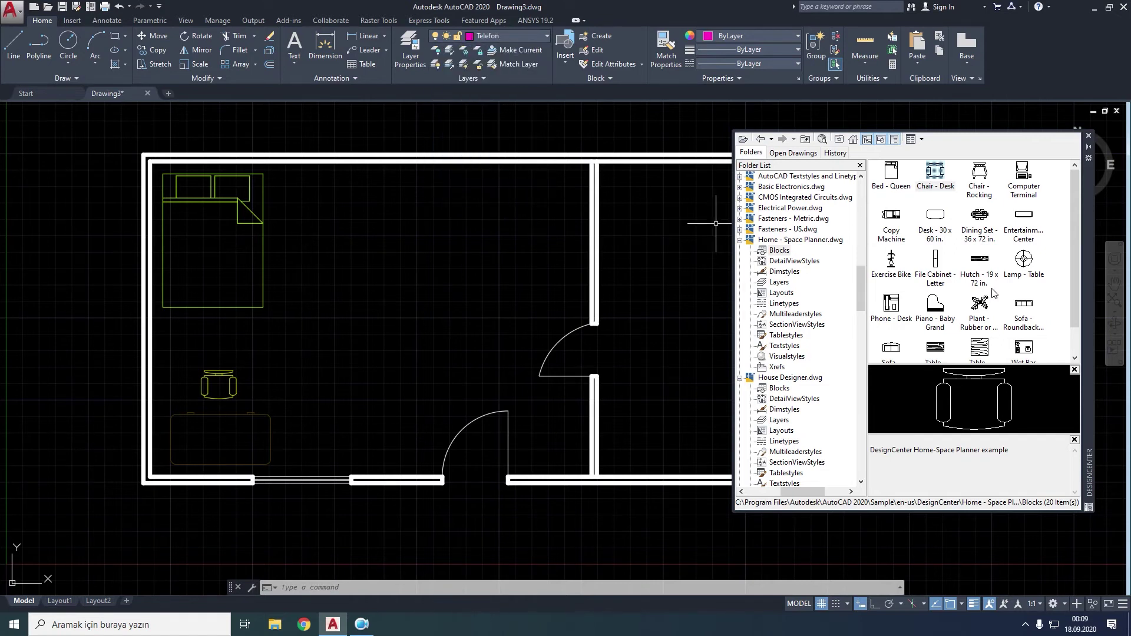
left_click(893, 313)
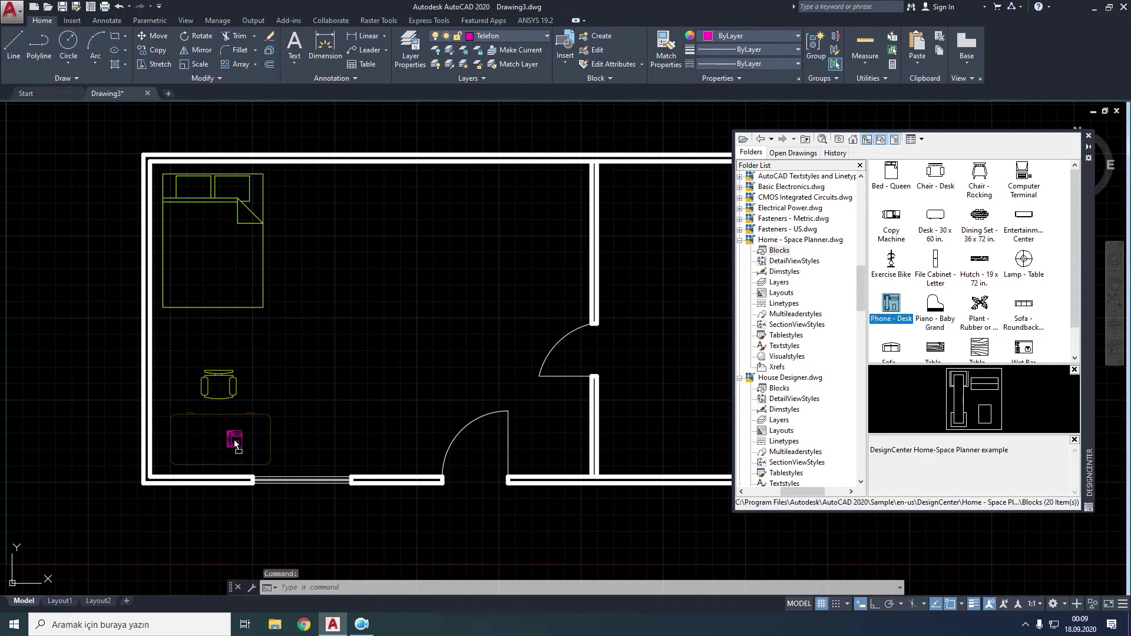
left_click_drag(234, 439, 234, 439)
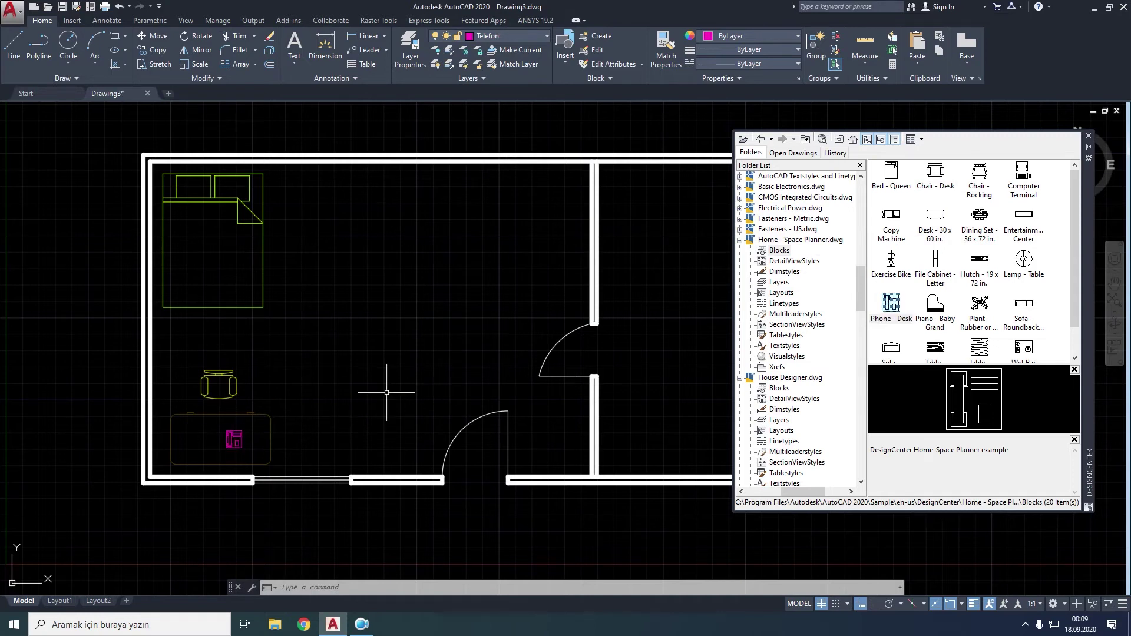
left_click(516, 38)
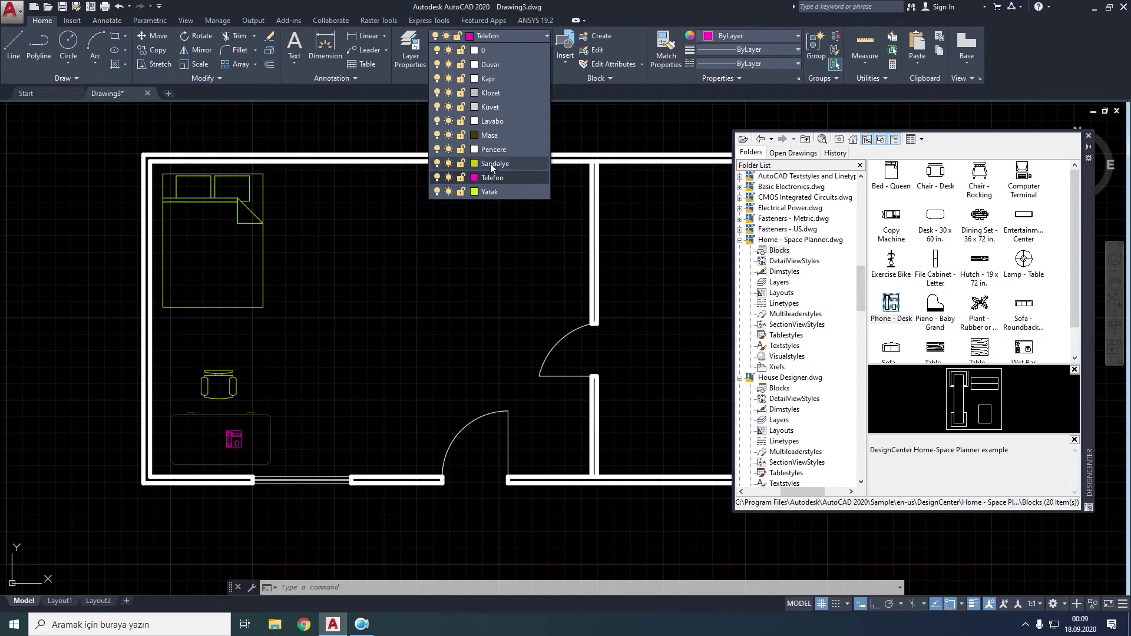
left_click(406, 50)
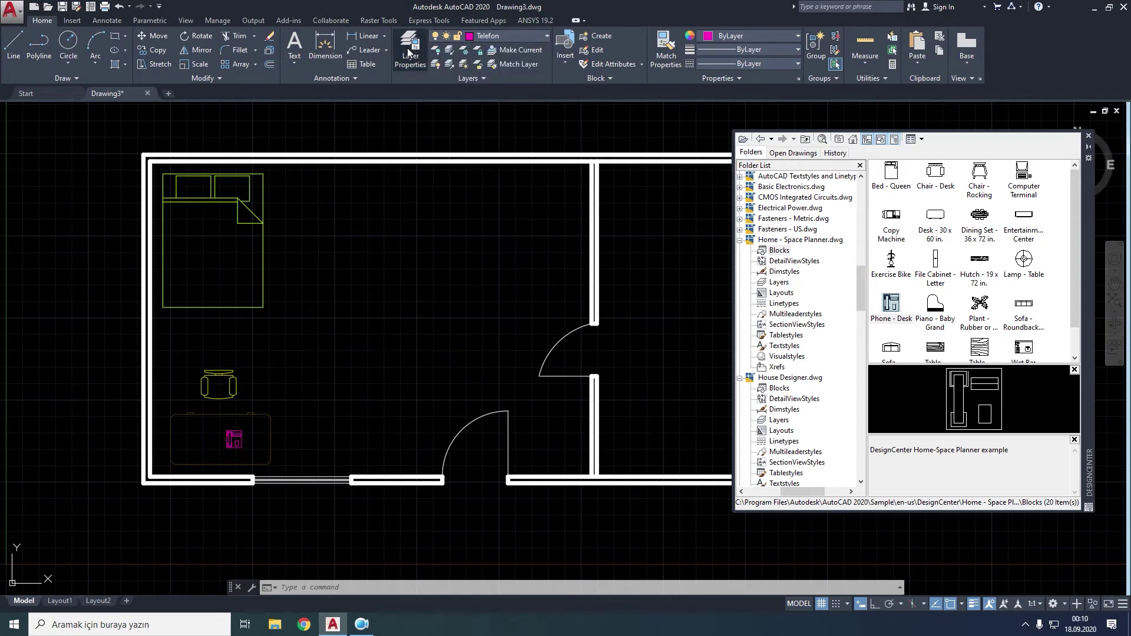
Step: Create a green layer named Kanepe in Layer Properties and make it current
left_click(409, 52)
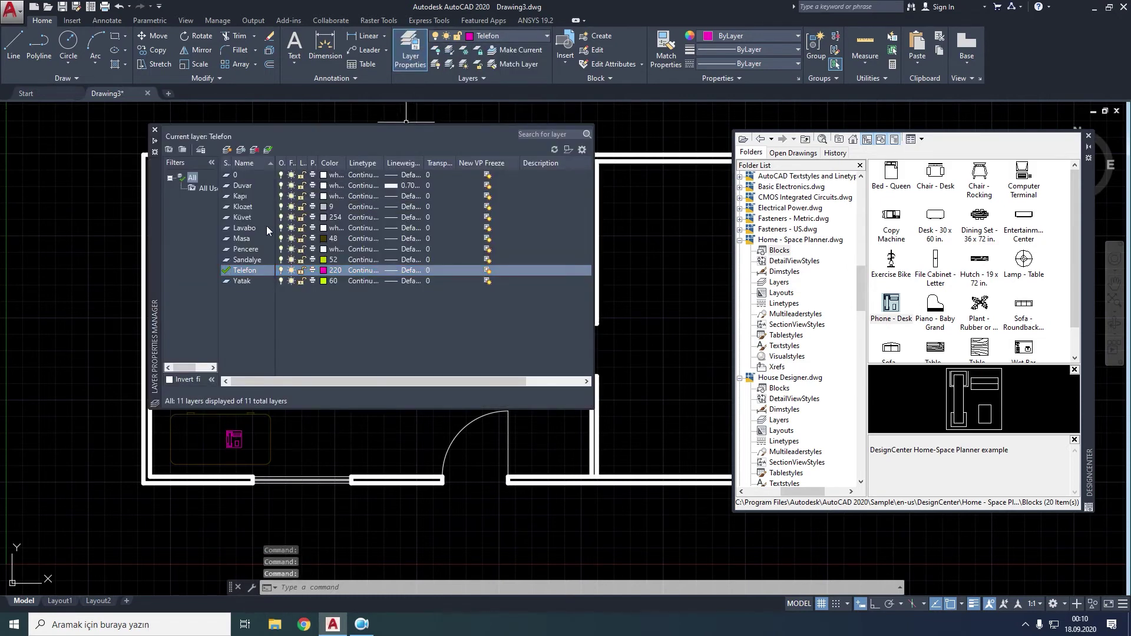
left_click(229, 151)
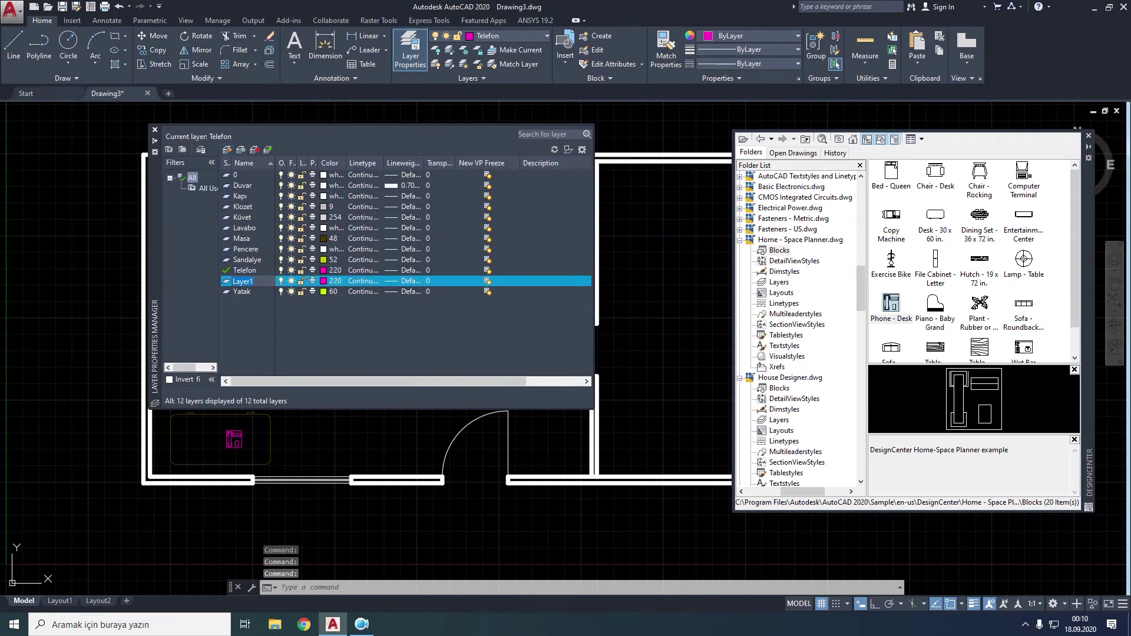
type("pe")
key("Return")
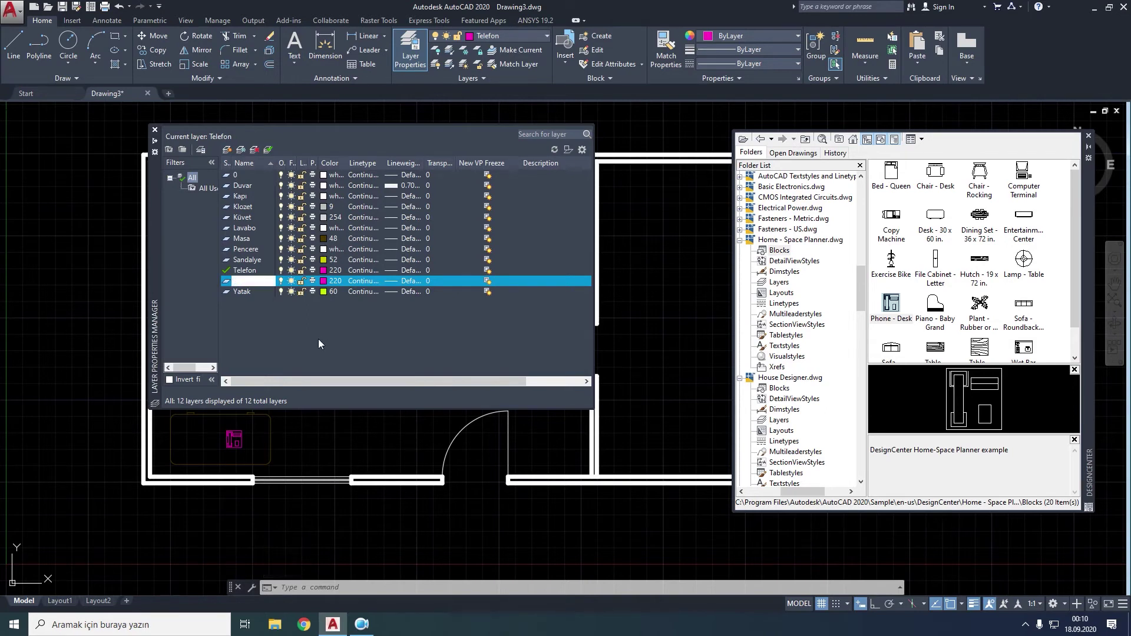
left_click(325, 282)
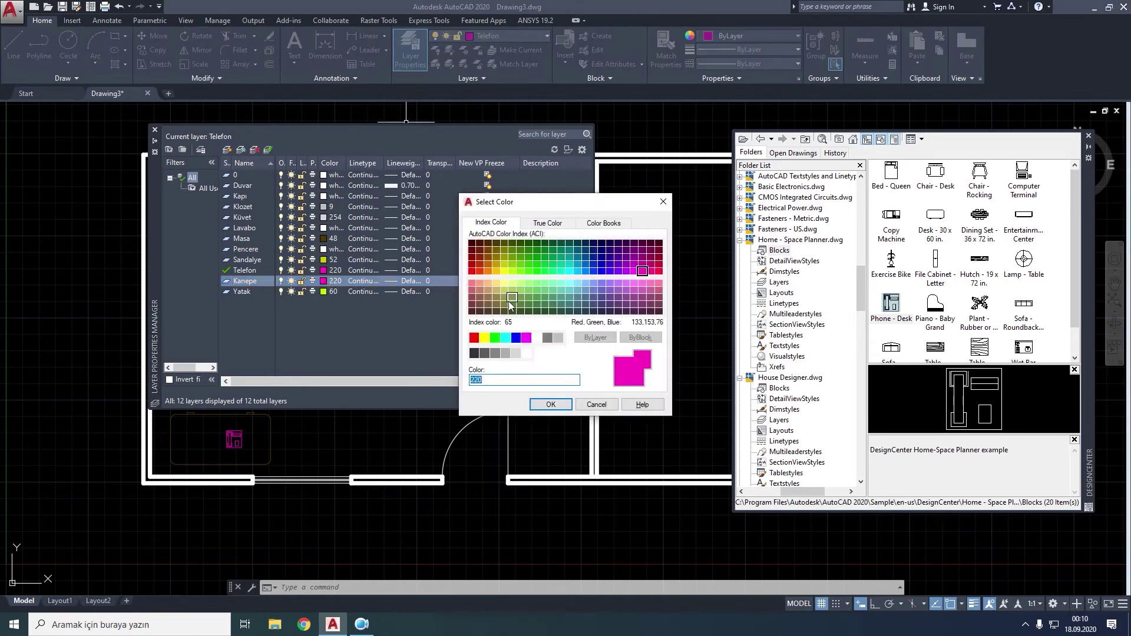
left_click(495, 337)
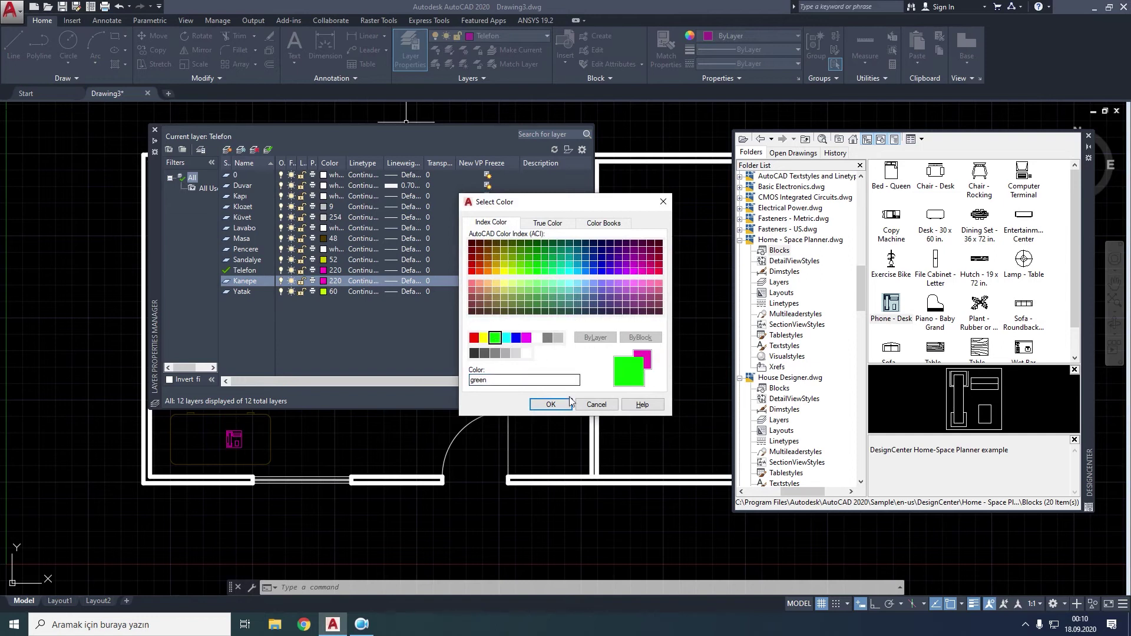
left_click(550, 404)
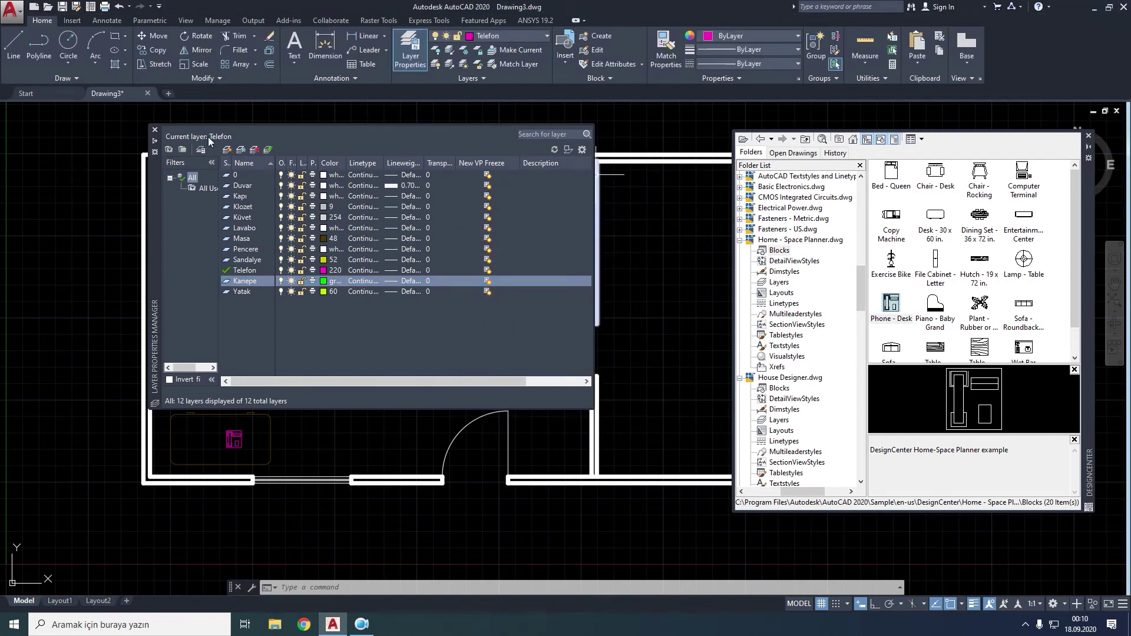
left_click(155, 130)
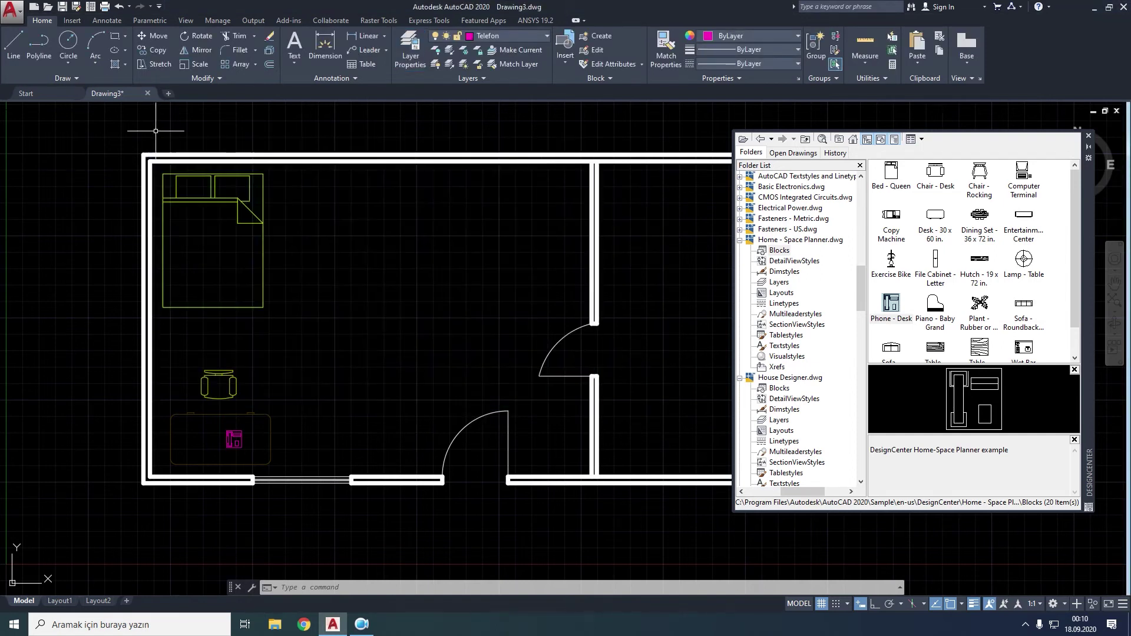
left_click(508, 36)
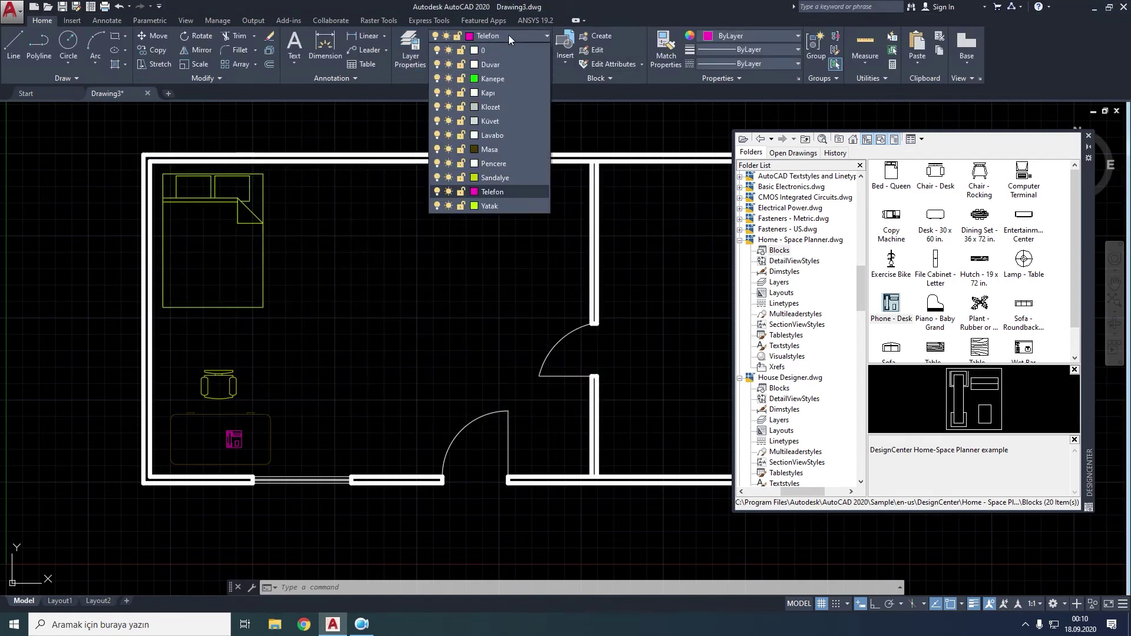
left_click(492, 78)
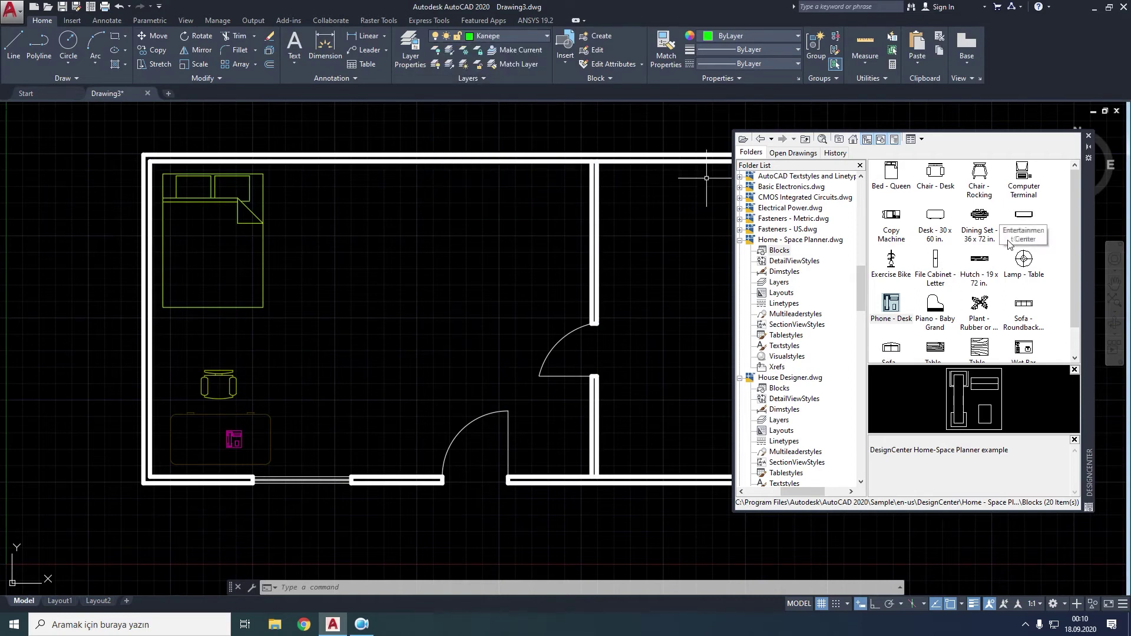
Step: Place two Sofa - Roundback Loveseat 5 ft. blocks side by side along the top wall beside the bed
scroll(1043, 260, "down", 1)
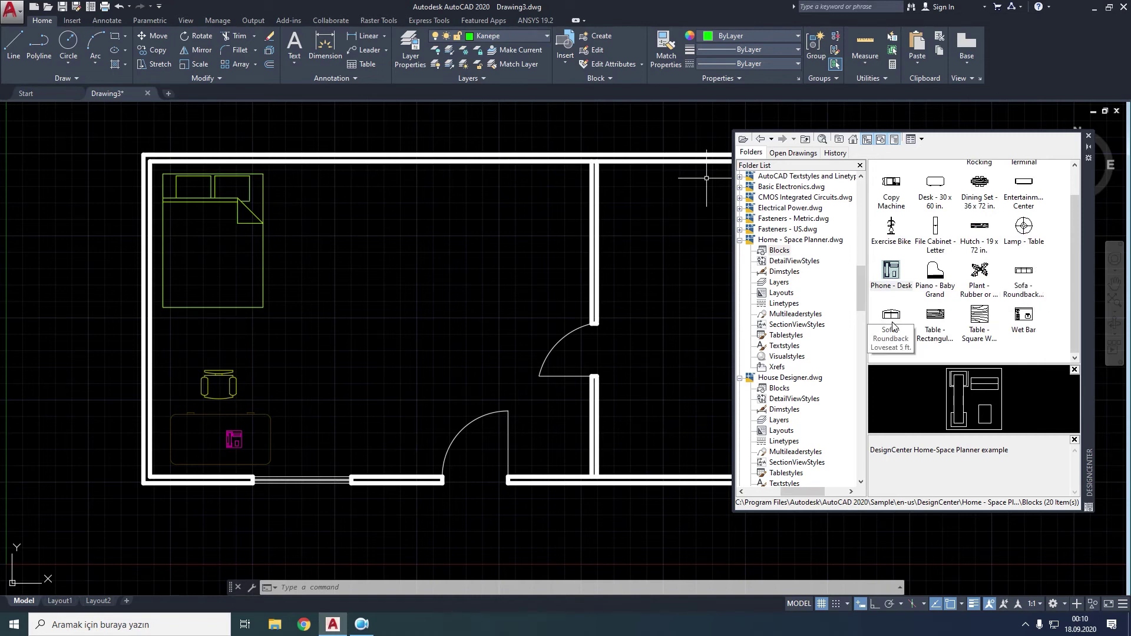
left_click_drag(891, 318, 365, 207)
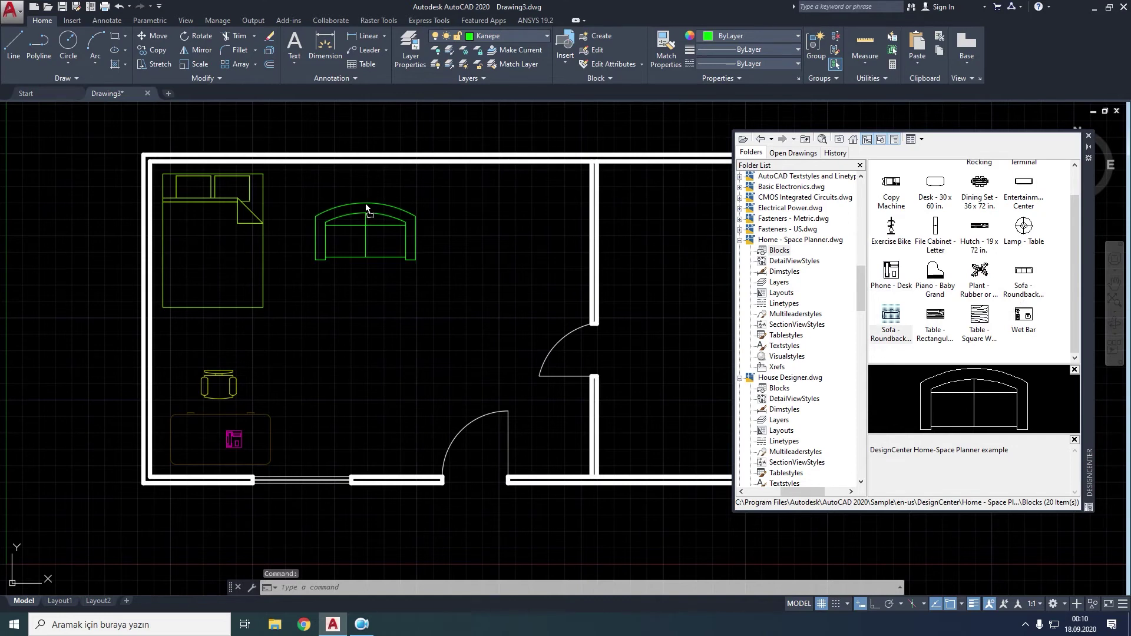
left_click_drag(365, 205, 349, 186)
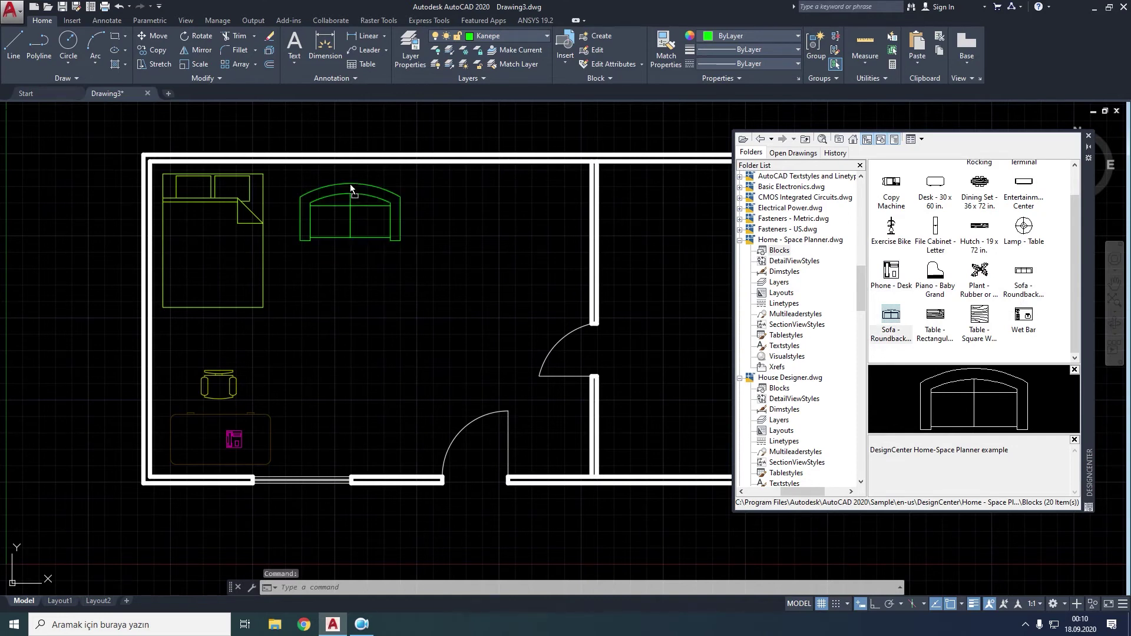
left_click_drag(349, 185, 348, 185)
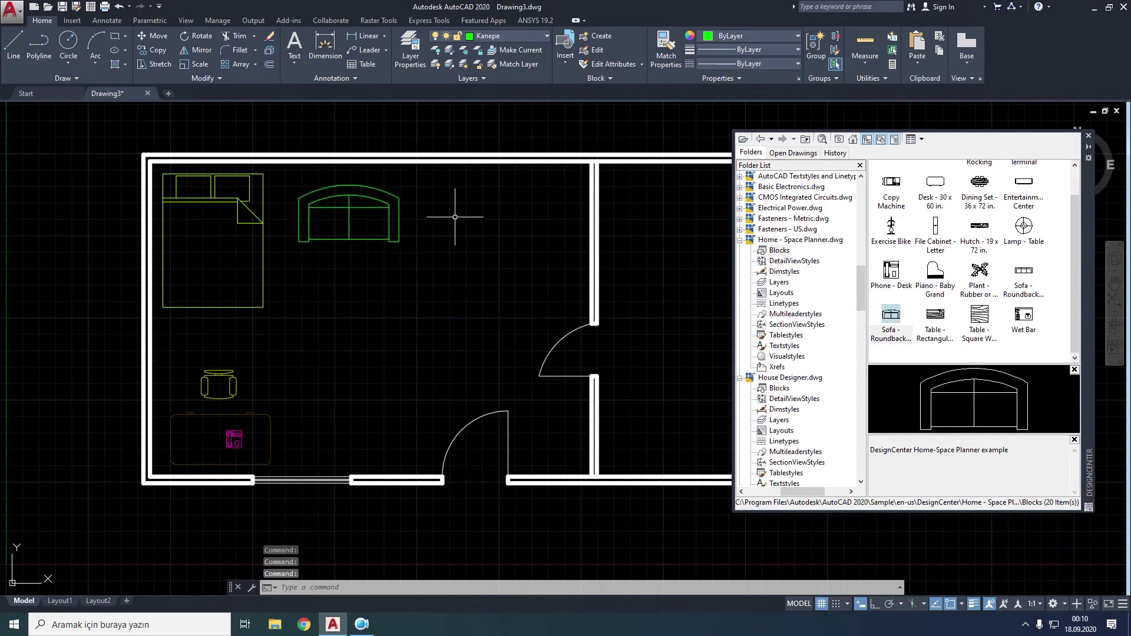
left_click_drag(892, 323, 476, 189)
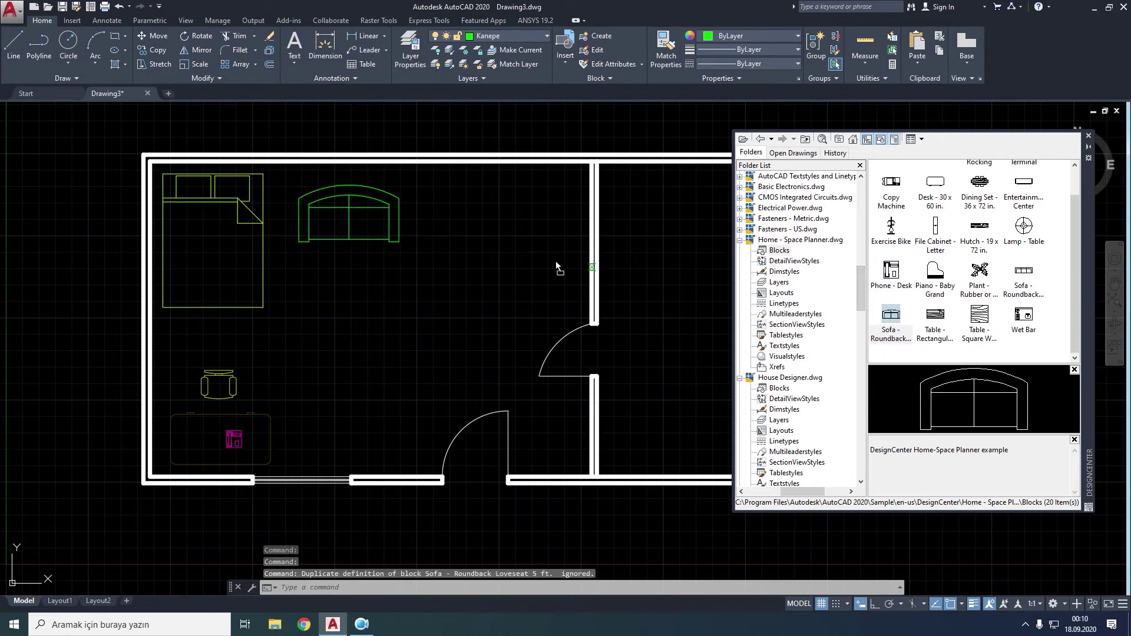
left_click_drag(476, 189, 474, 186)
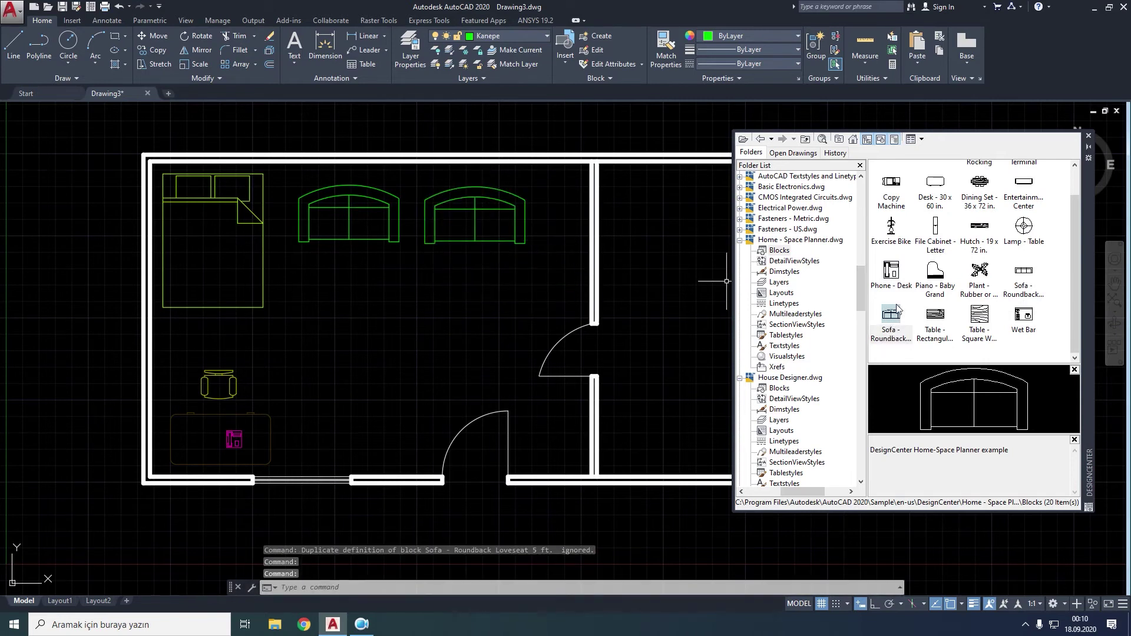
left_click(507, 34)
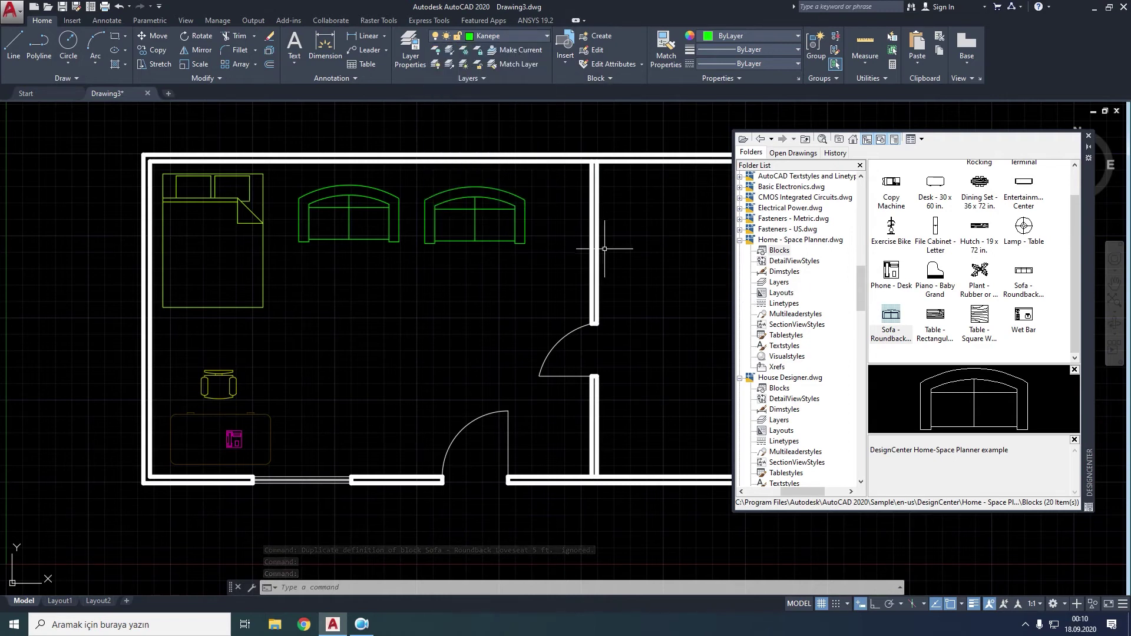
mouse_move(651, 270)
middle_mouse_down()
mouse_move(448, 271)
mouse_move(487, 271)
middle_mouse_up()
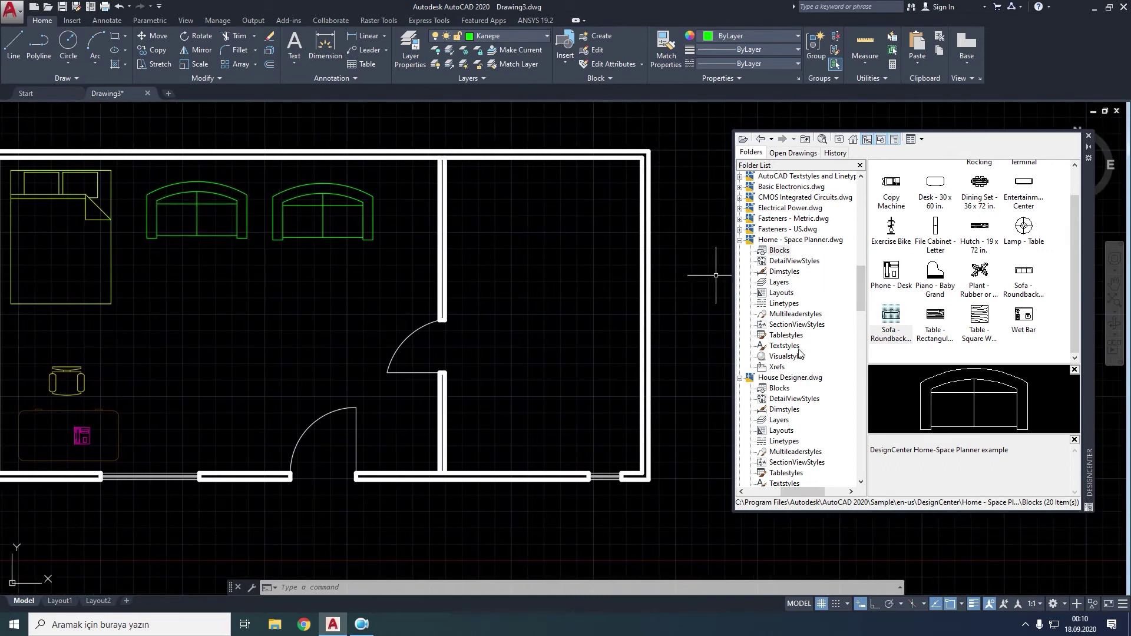
Step: Place a Bath Tub - 26 x 60 in. from House Designer.dwg on layer Küvet, then make Lavabo current
left_click(789, 378)
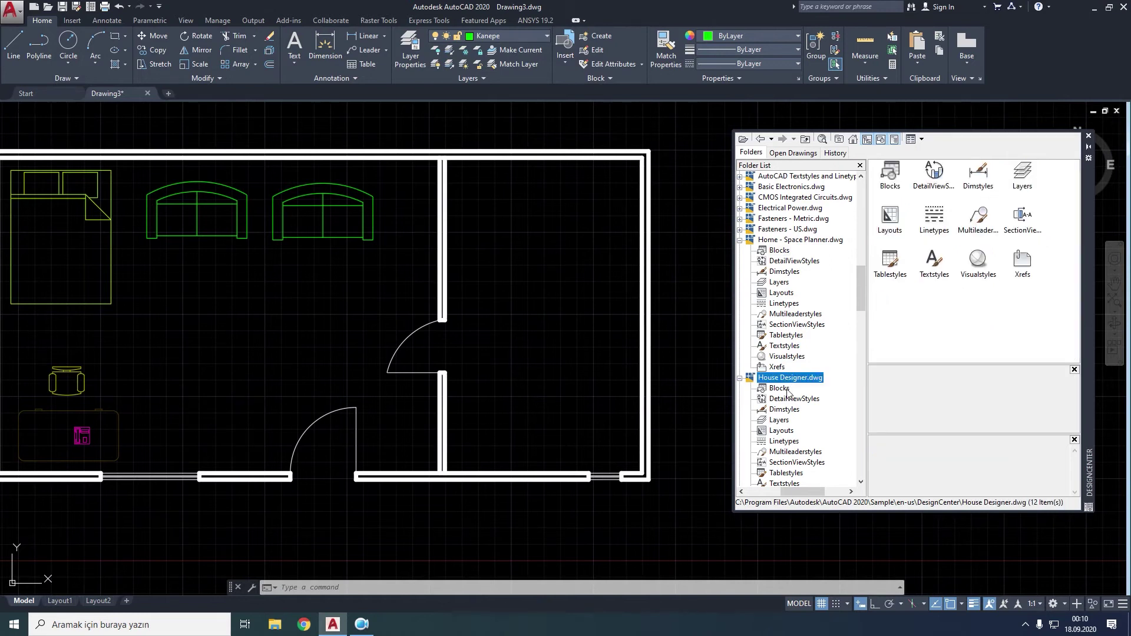
left_click(778, 388)
left_click(894, 177)
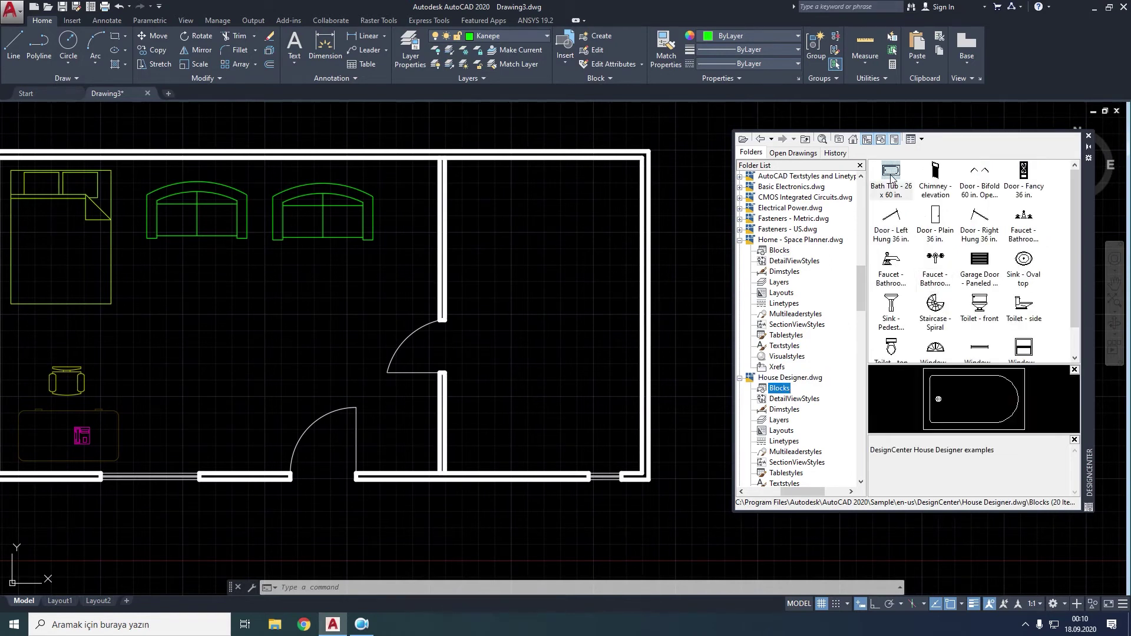
left_click(504, 34)
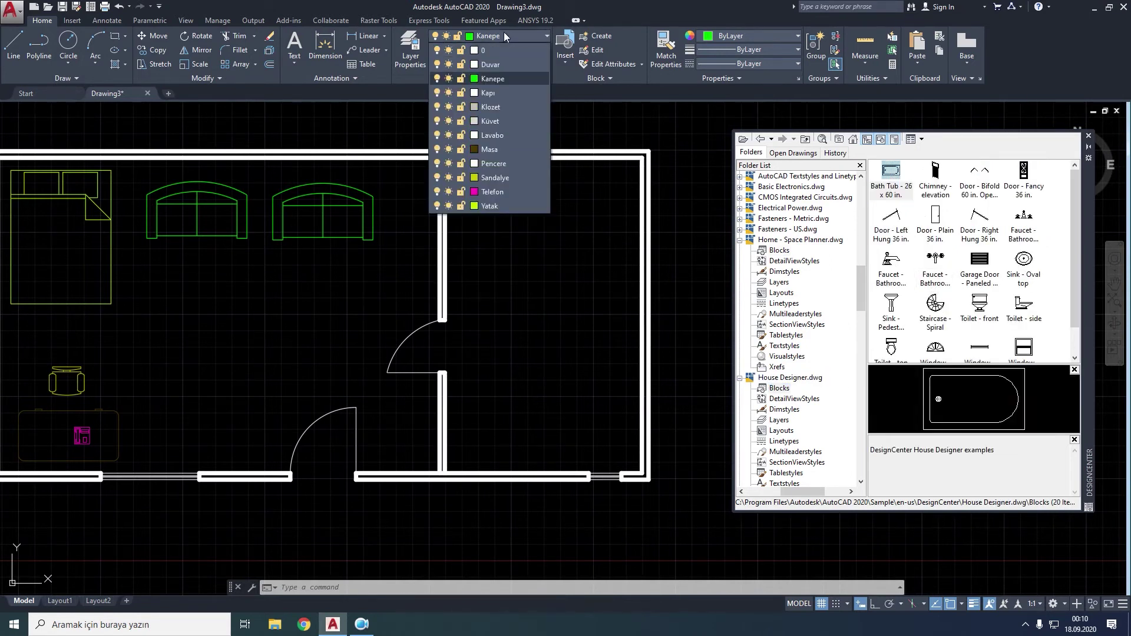
left_click(490, 122)
left_click_drag(896, 174, 461, 175)
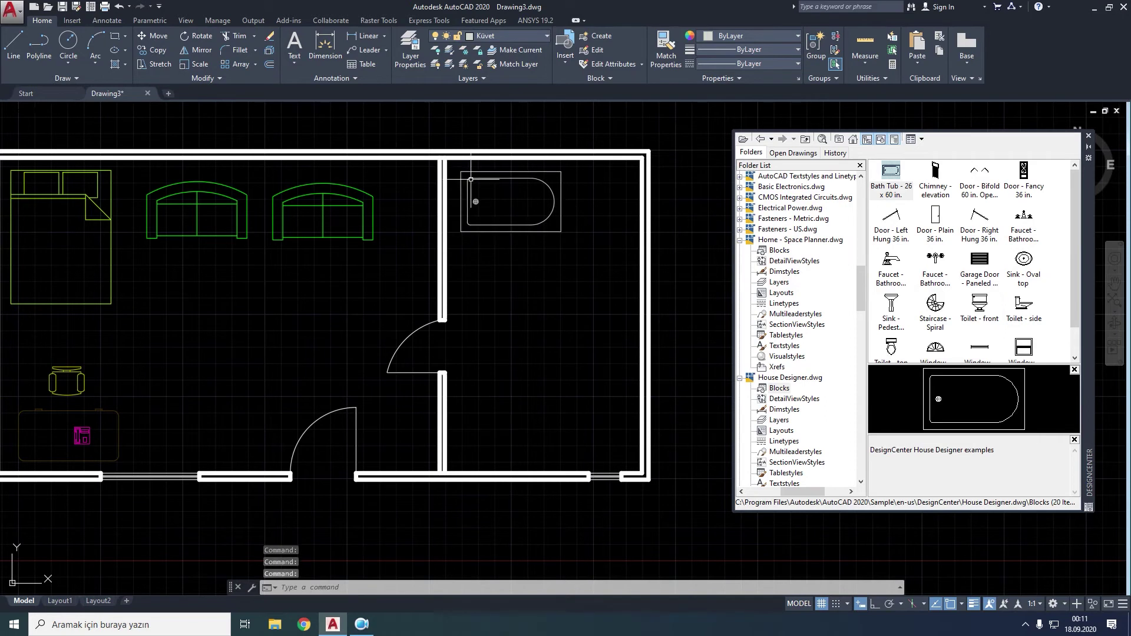
left_click(502, 35)
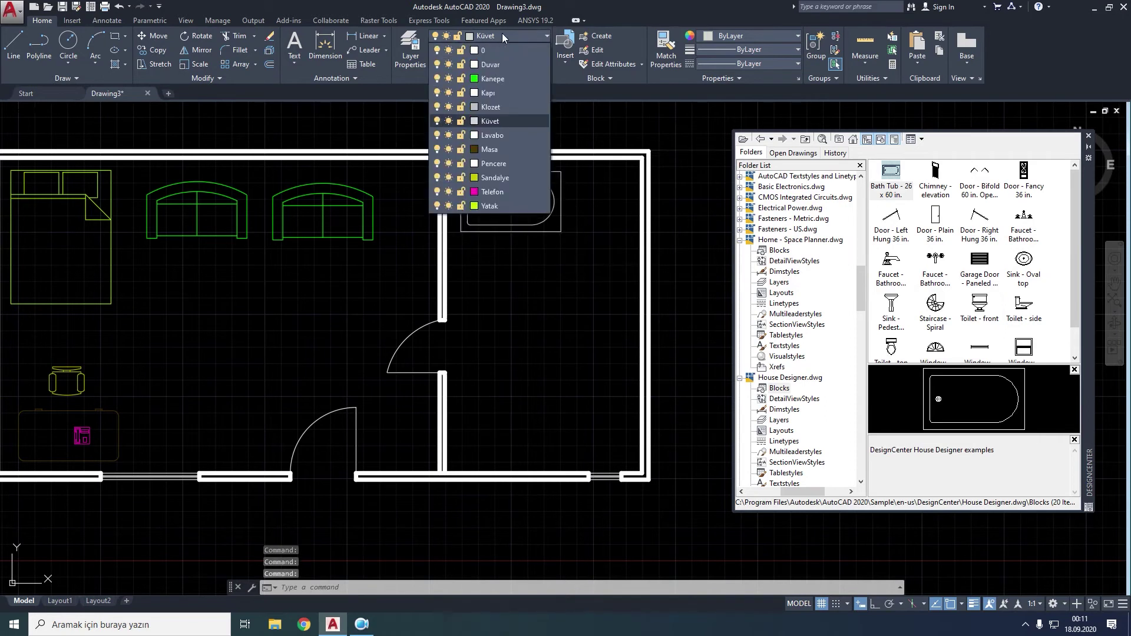
left_click(484, 134)
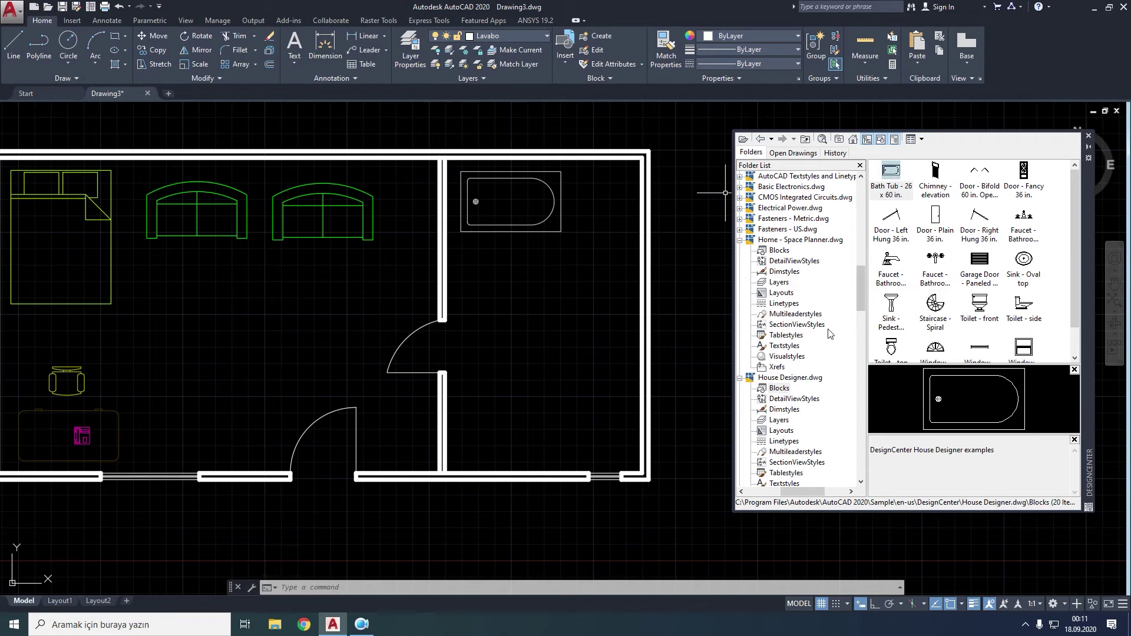
Step: Place a single sink from Kitchens.dwg blocks into the right room on layer Lavabo
scroll(801, 382, "down", 2)
scroll(801, 380, "down", 1)
scroll(802, 374, "down", 1)
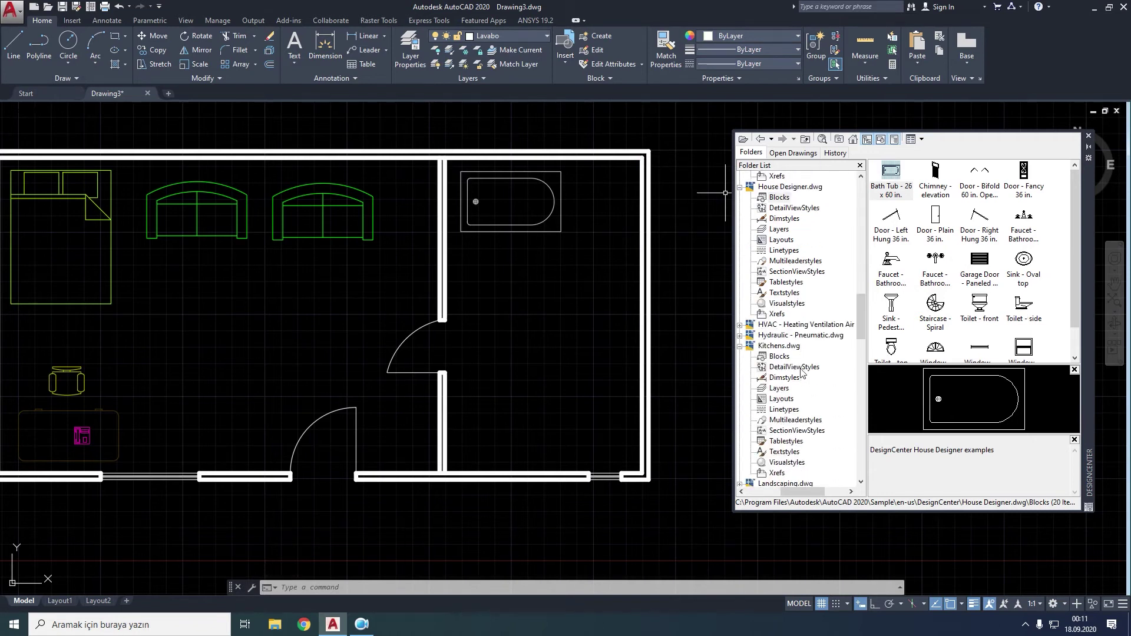
left_click(780, 346)
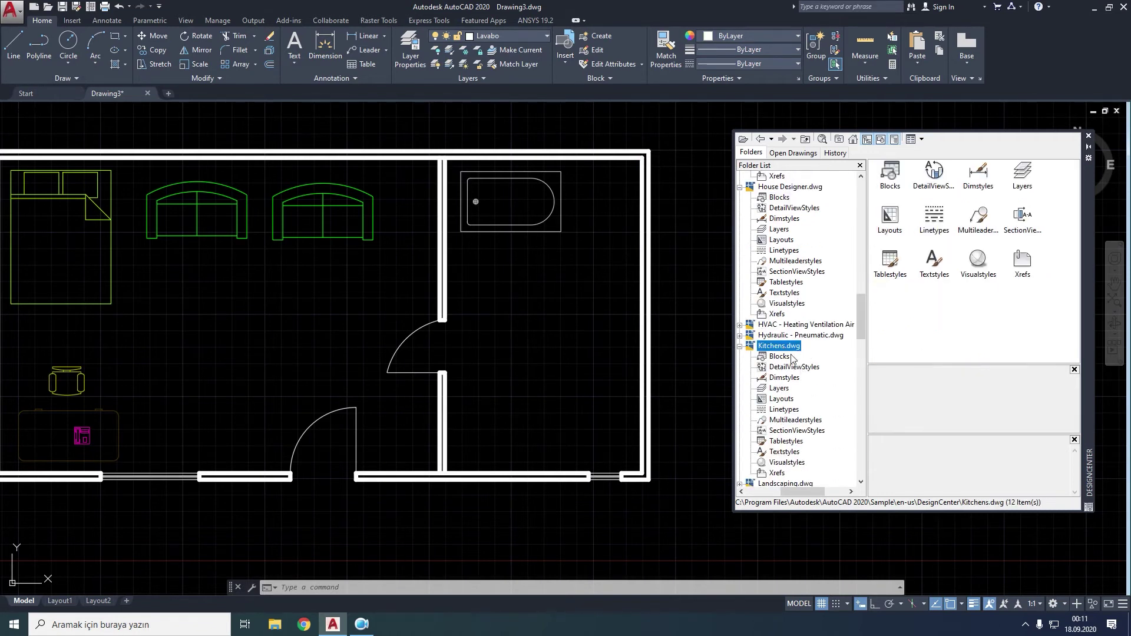
left_click(786, 358)
scroll(1010, 304, "down", 3)
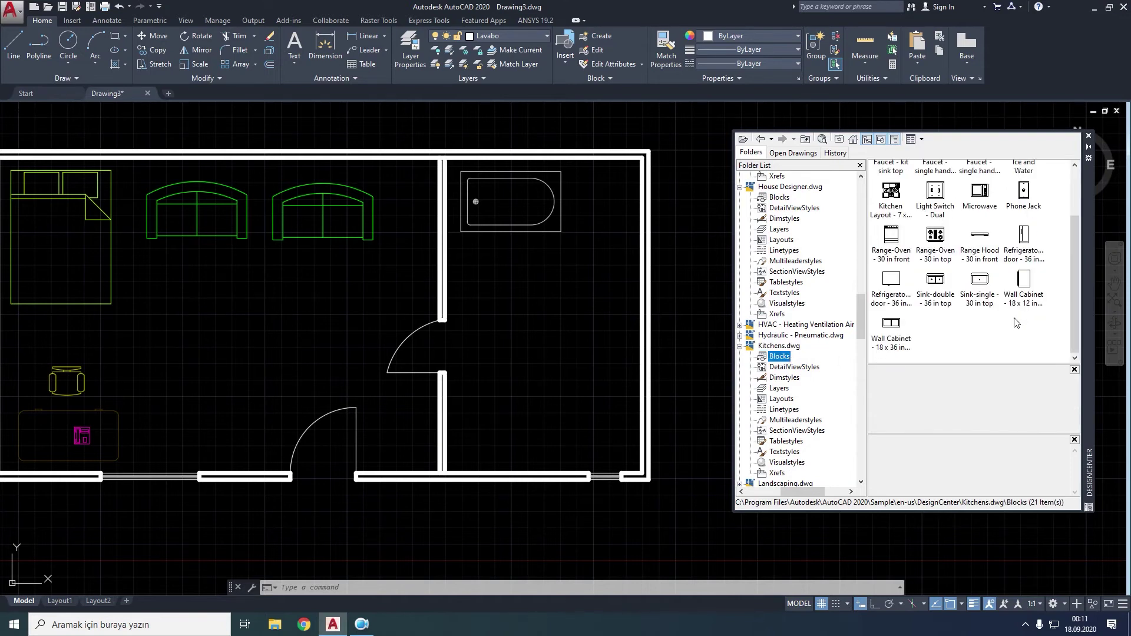
mouse_move(981, 292)
left_mouse_down()
mouse_move(614, 302)
mouse_move(594, 289)
left_mouse_up()
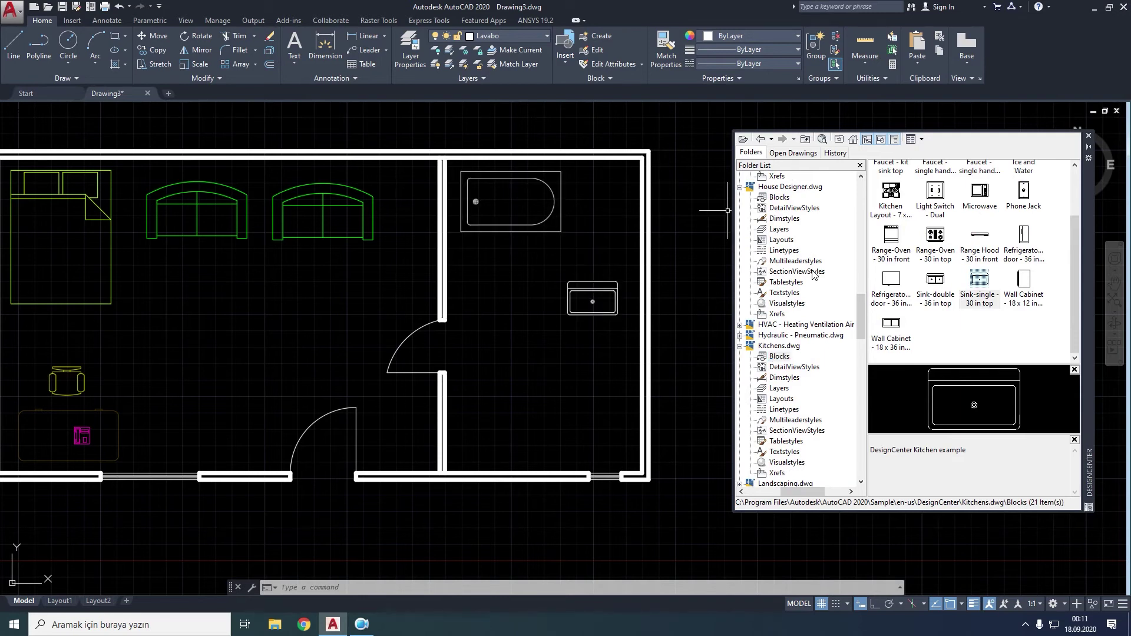
Step: Place a Toilet - top block from House Designer below the sink on layer Klozet, then close DesignCenter
left_click(779, 198)
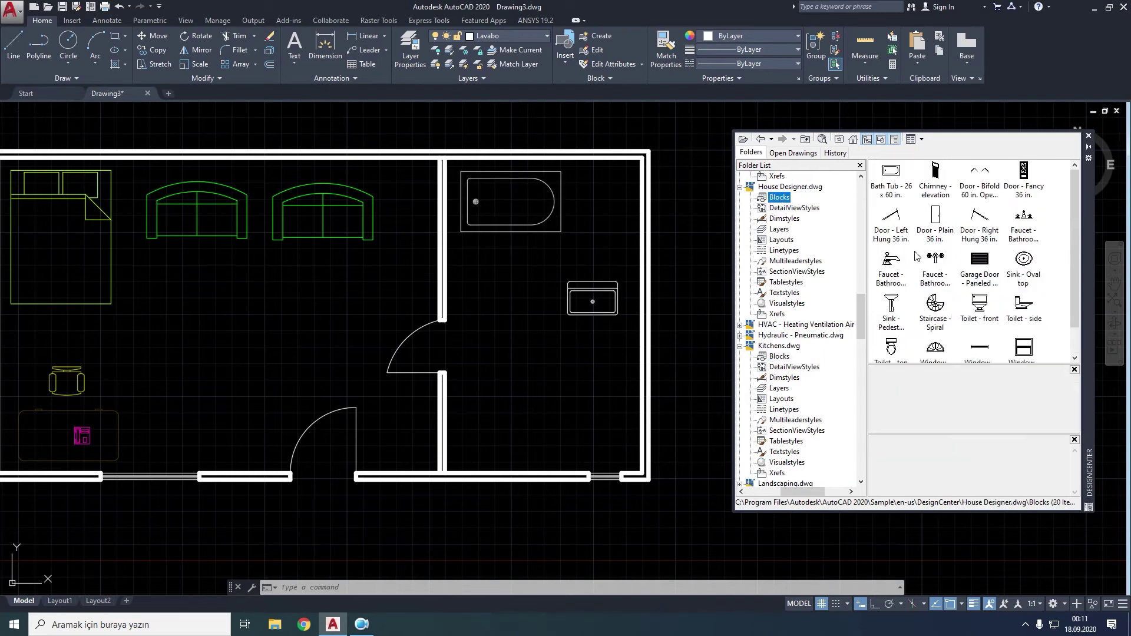
scroll(1013, 284, "down", 1)
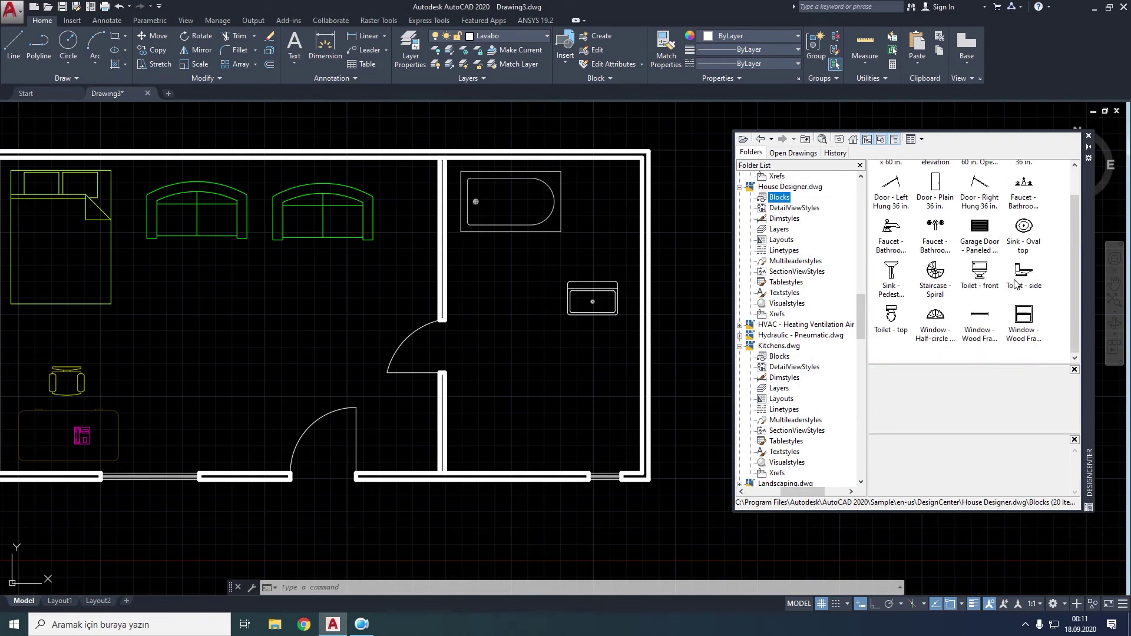
left_click(507, 35)
left_click(492, 111)
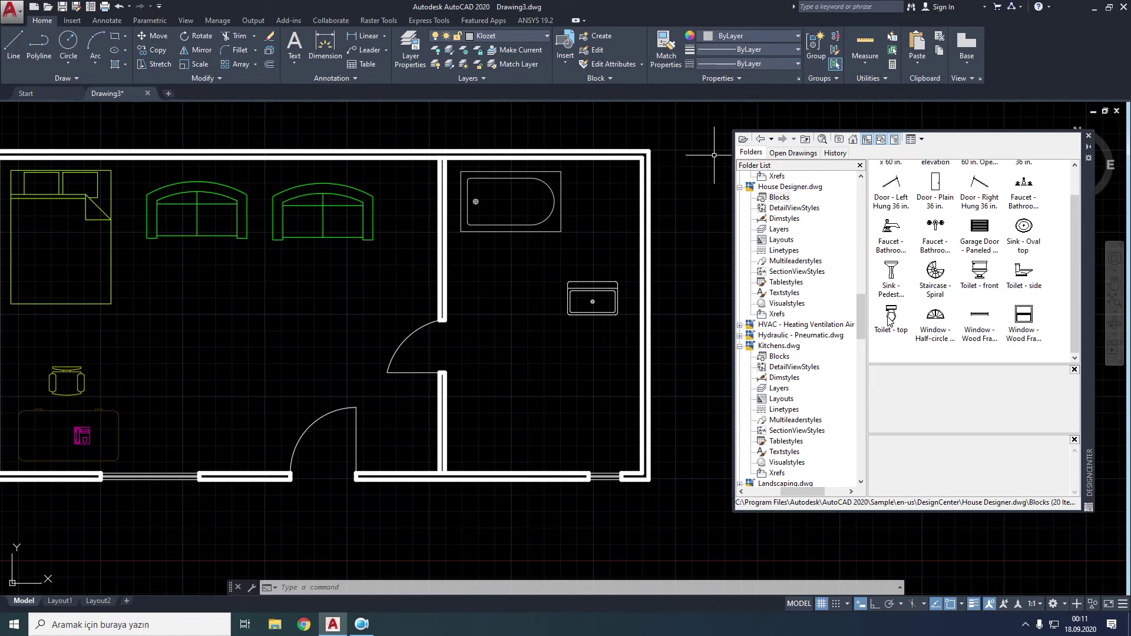
left_click_drag(890, 318, 567, 361)
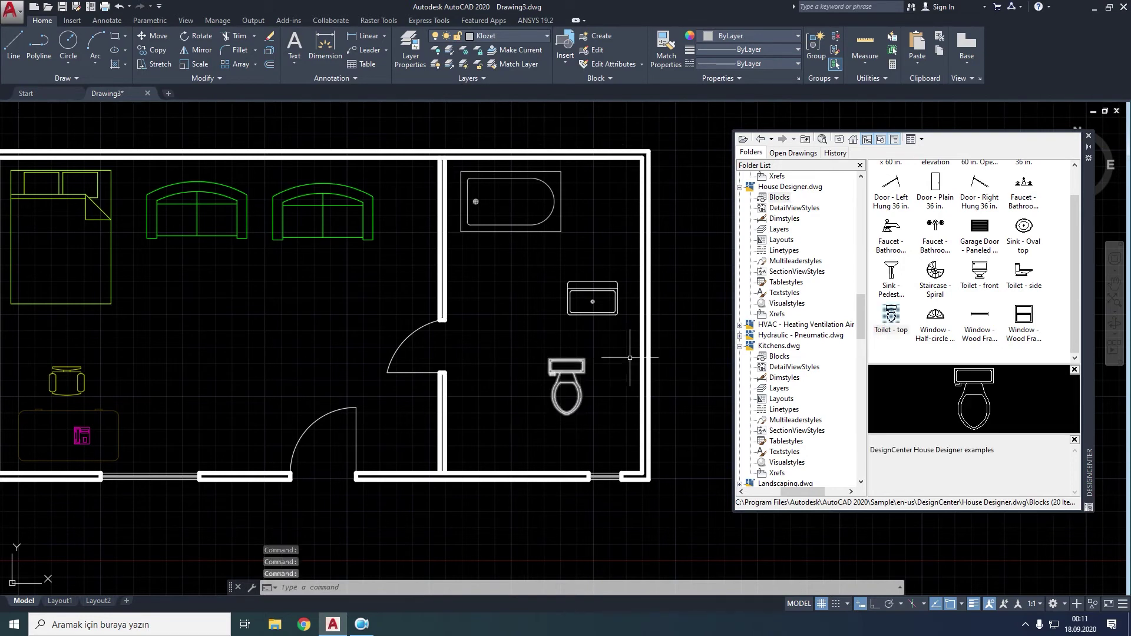
left_click(1089, 136)
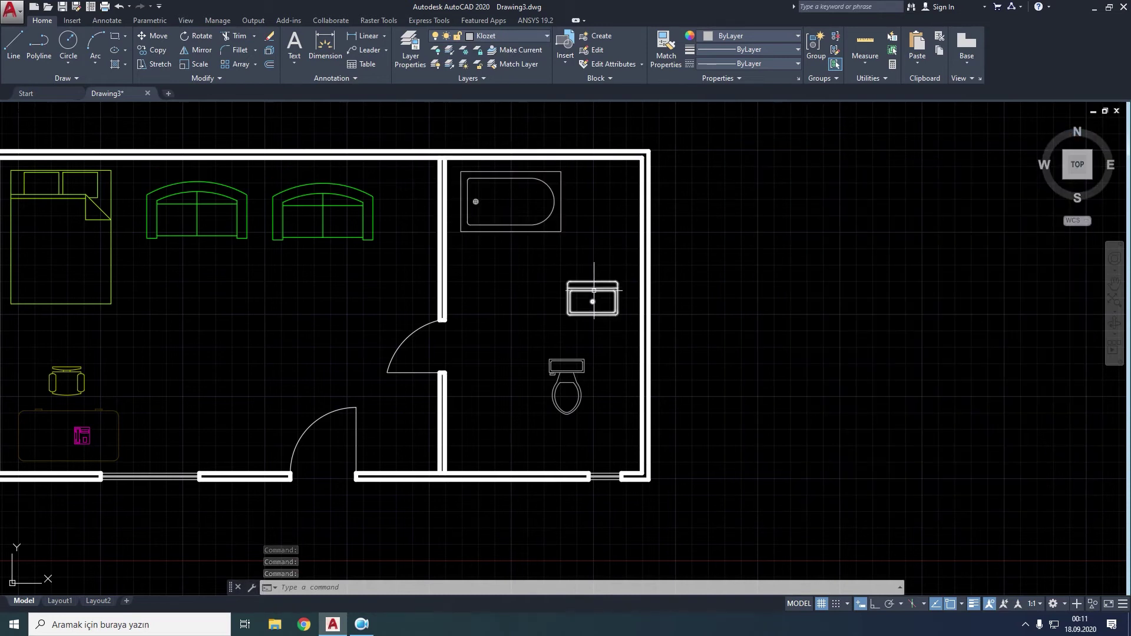
Step: Rotate the sink to a vertical orientation about its corner with Ortho on
scroll(593, 290, "up", 2)
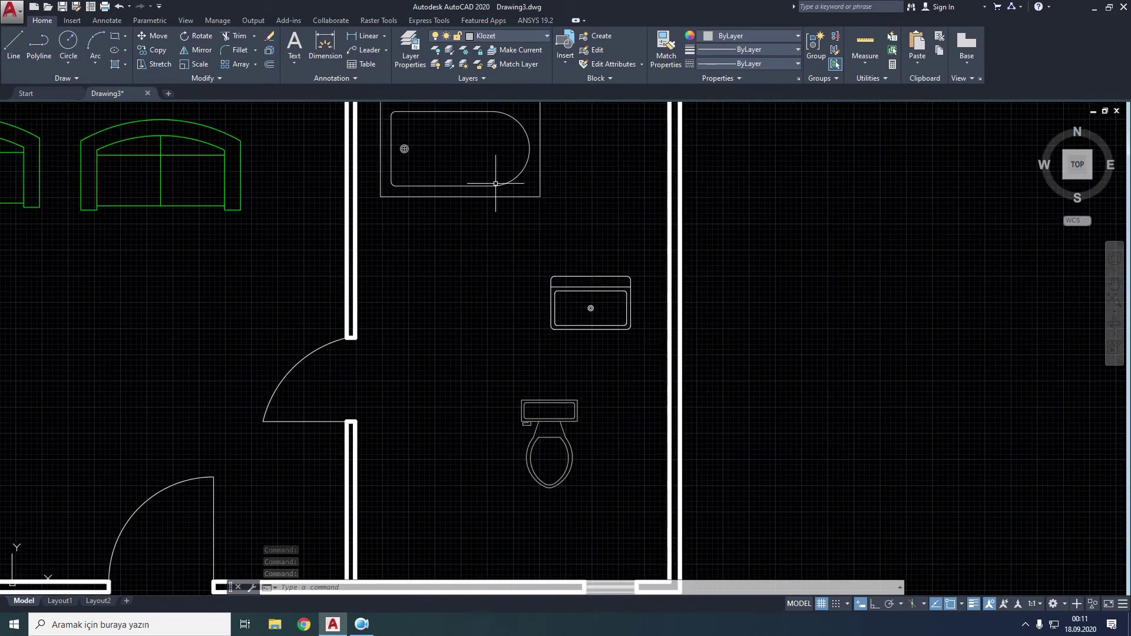
left_click(194, 36)
left_click(633, 226)
left_click(499, 390)
key("Return")
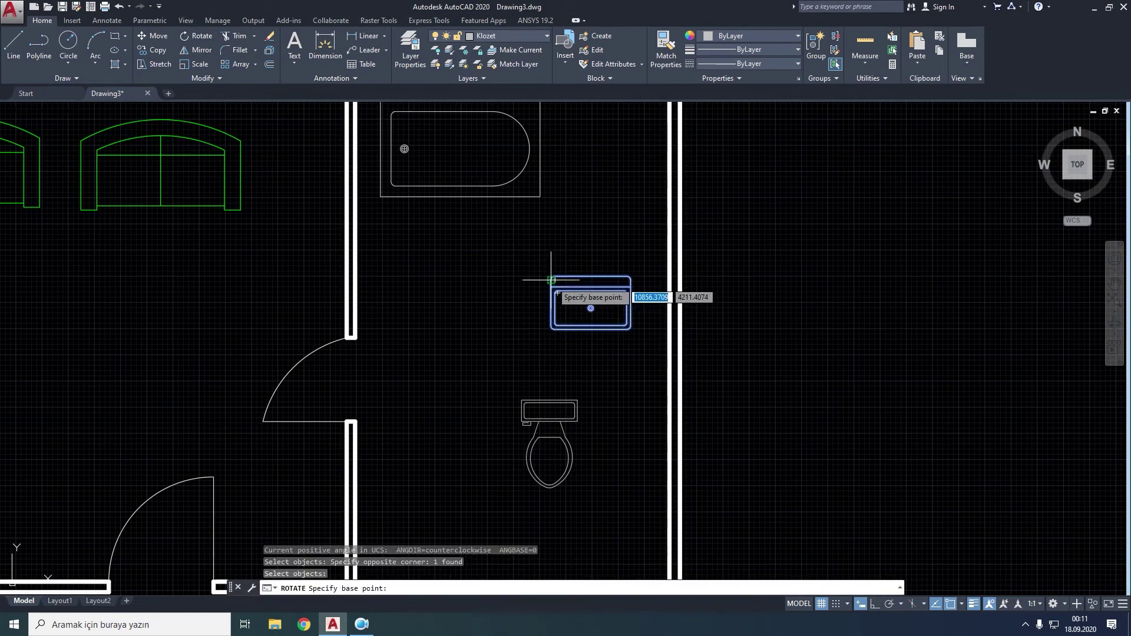
left_click(550, 280)
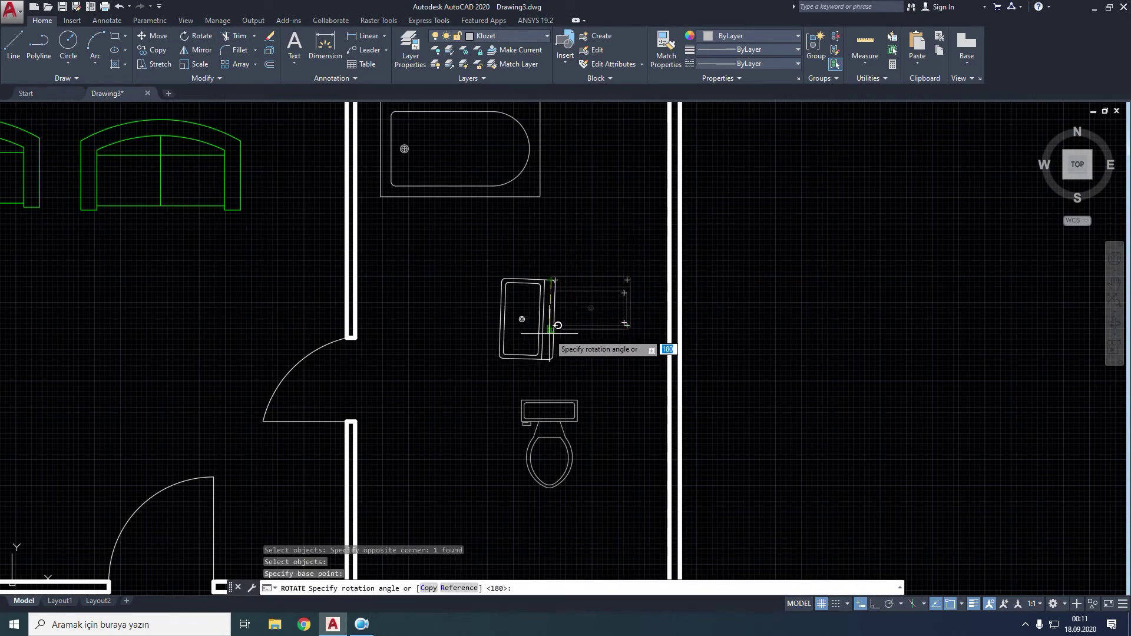
left_click(874, 603)
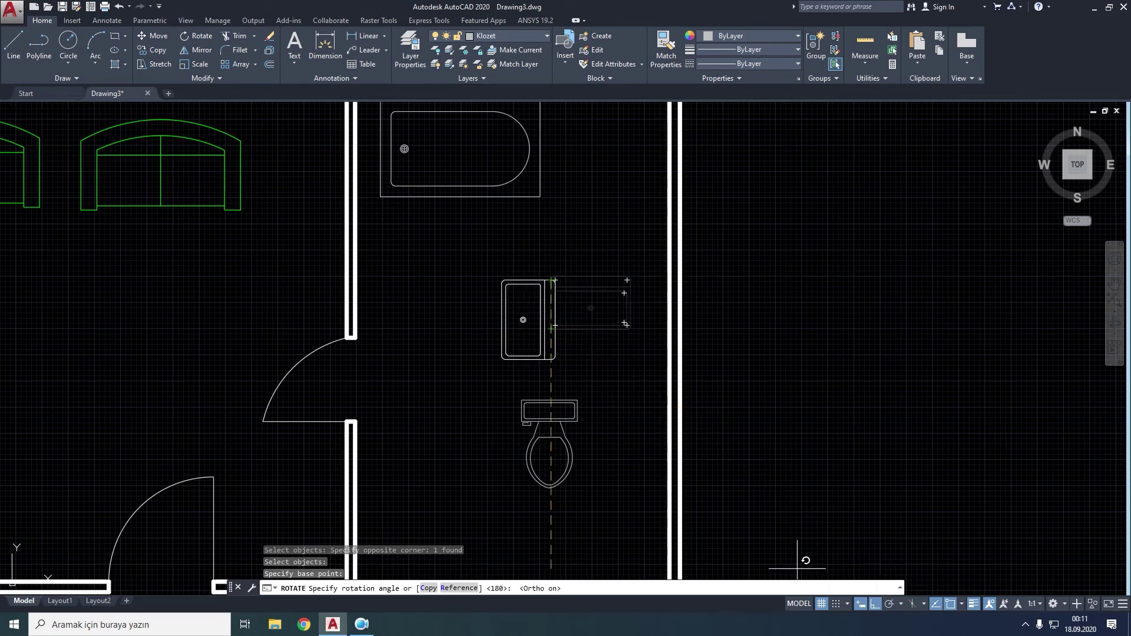
left_click(589, 375)
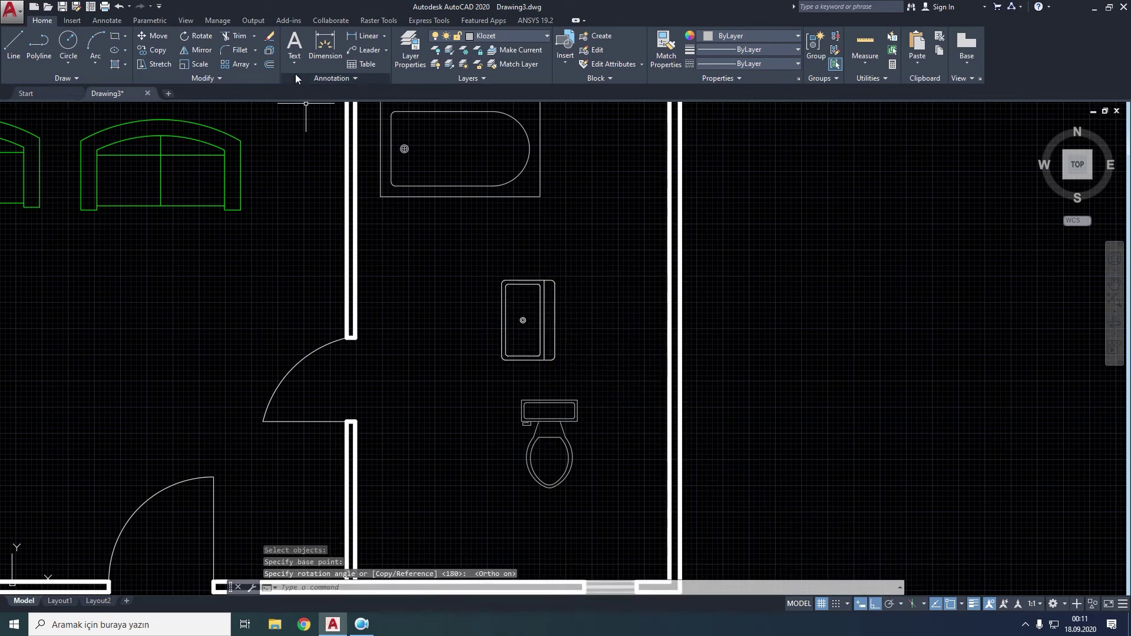
Step: Start rotating the toilet about its tank corner, then abandon the rotation
left_click(210, 33)
left_click(588, 384)
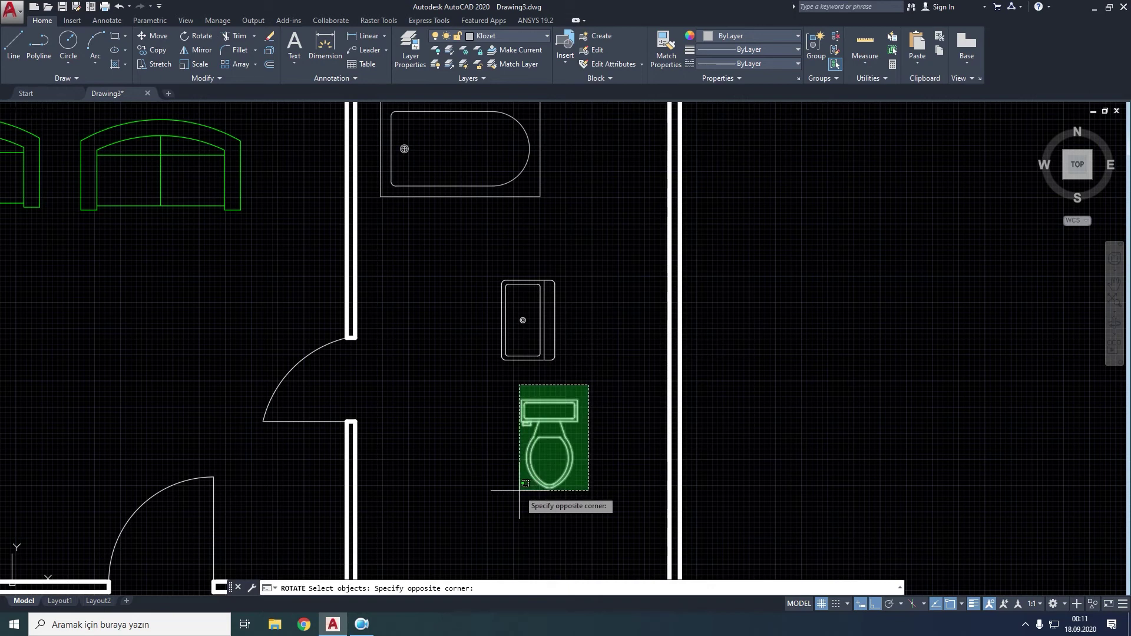
left_click(519, 490)
key("Return")
left_click(577, 401)
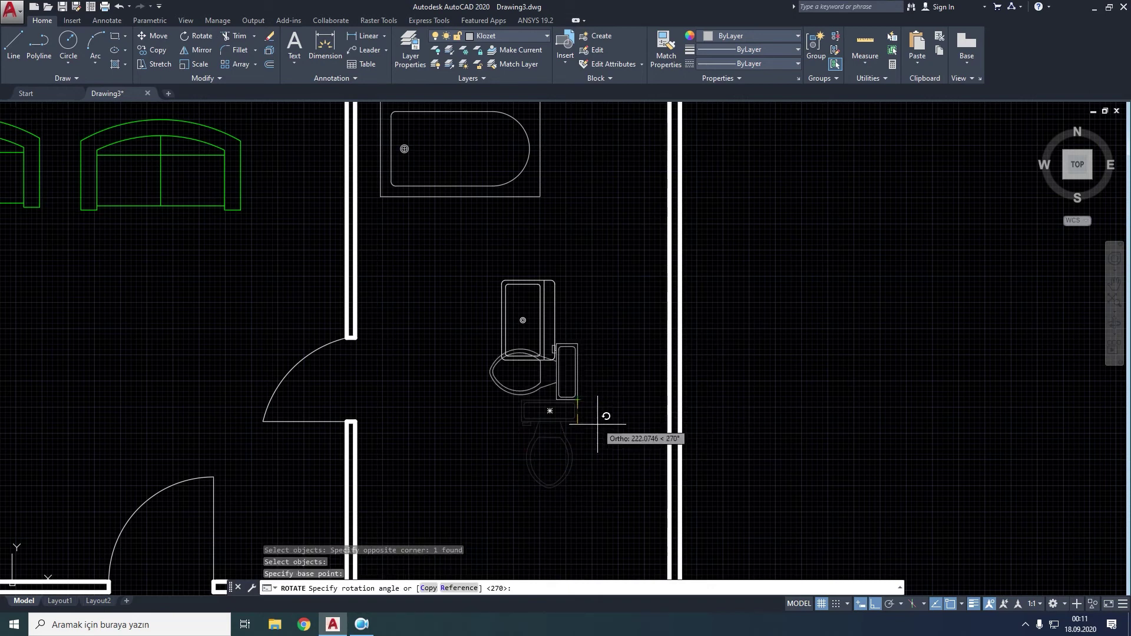
left_click(613, 403)
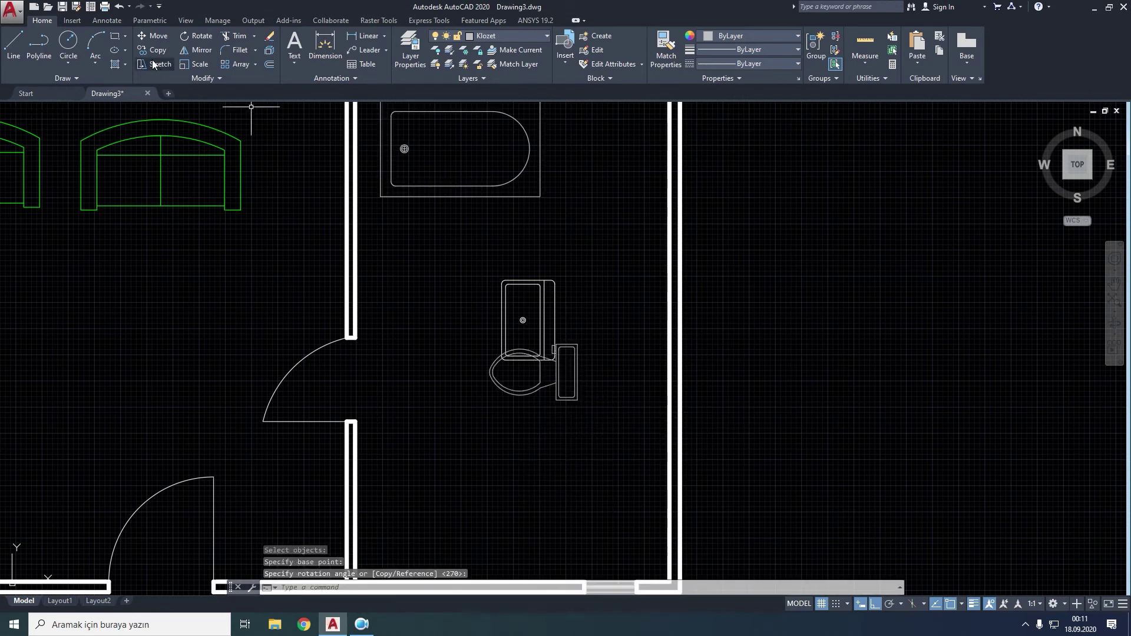
left_click(152, 36)
Step: Move the toilet against the bathroom's right wall with Ortho off
left_click(875, 604)
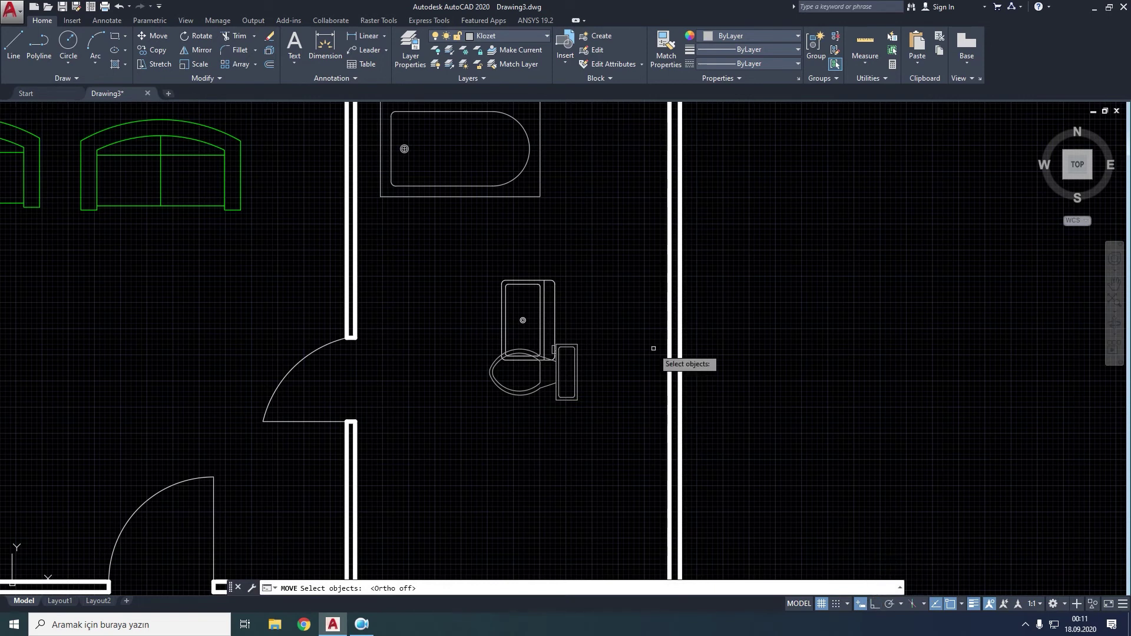
left_click(596, 340)
left_click(560, 369)
key("Return")
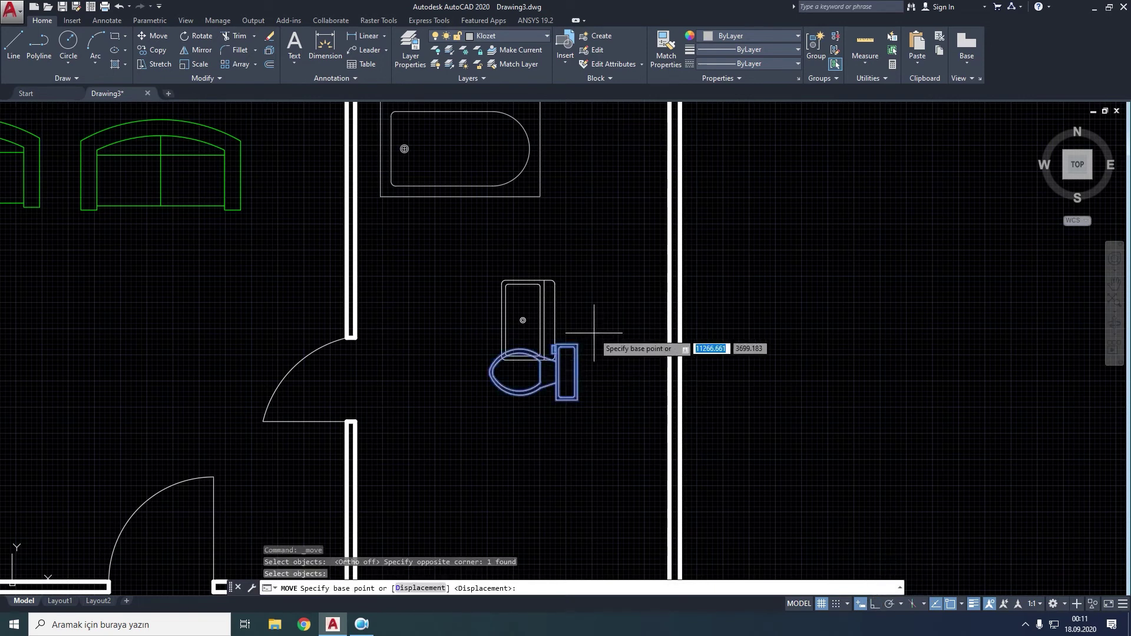
left_click(574, 349)
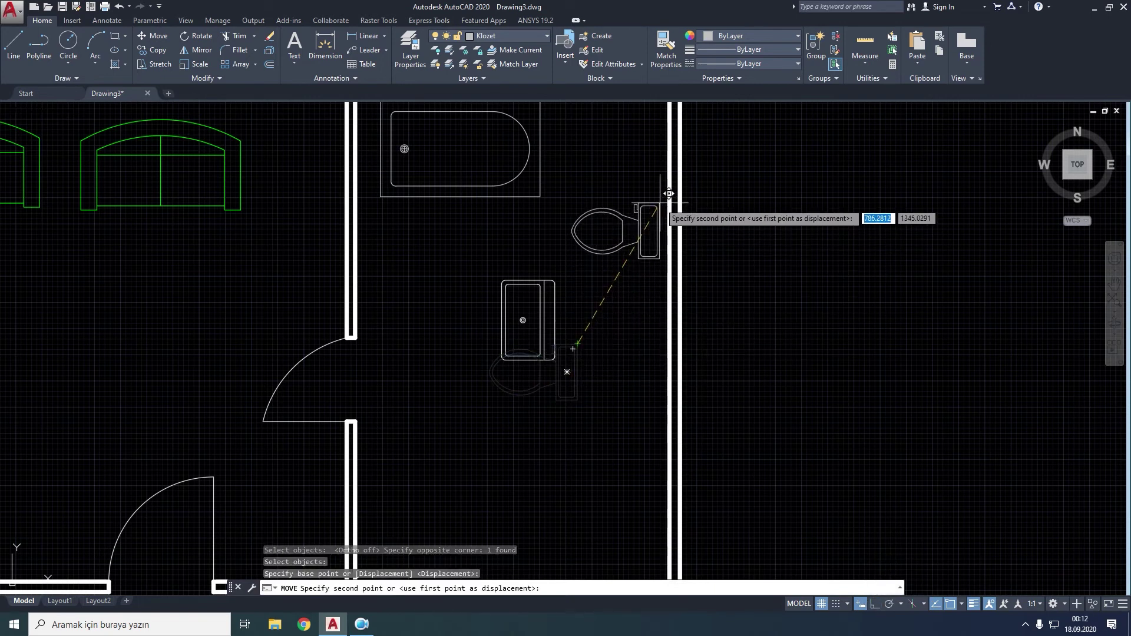
scroll(673, 193, "up", 2)
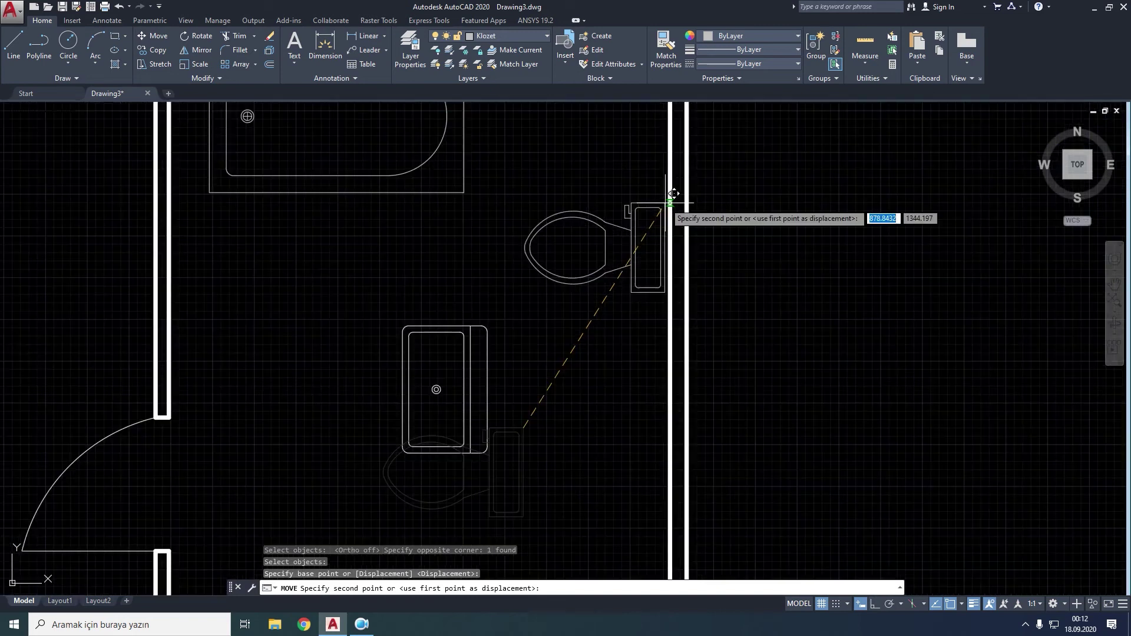
left_click(678, 194)
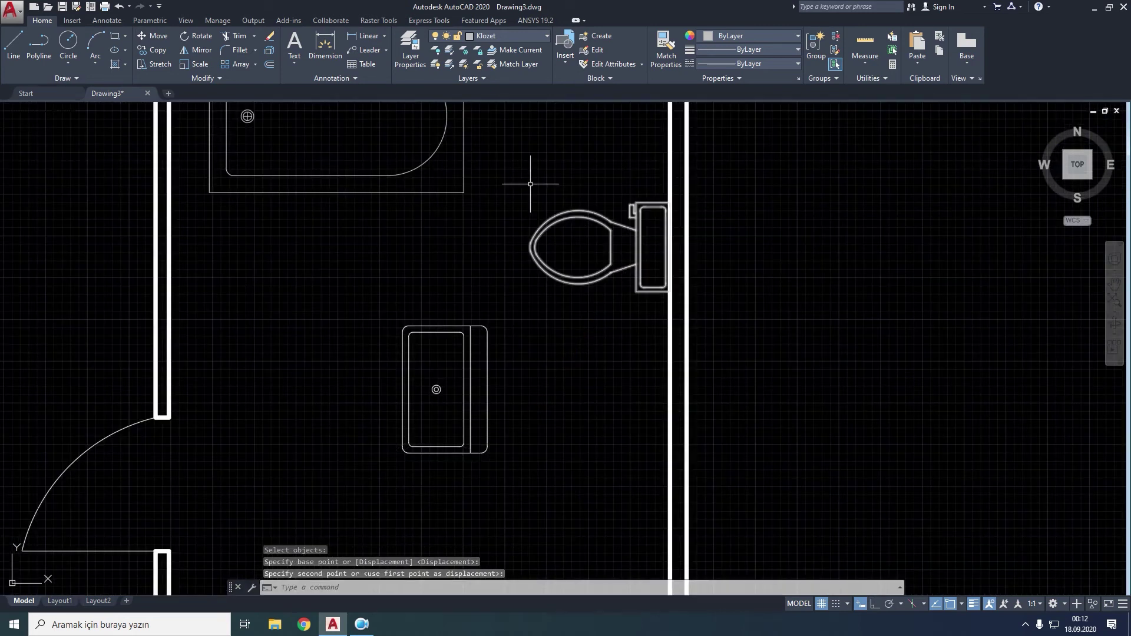
Step: Move the basin against the right wall below the toilet
left_click(160, 37)
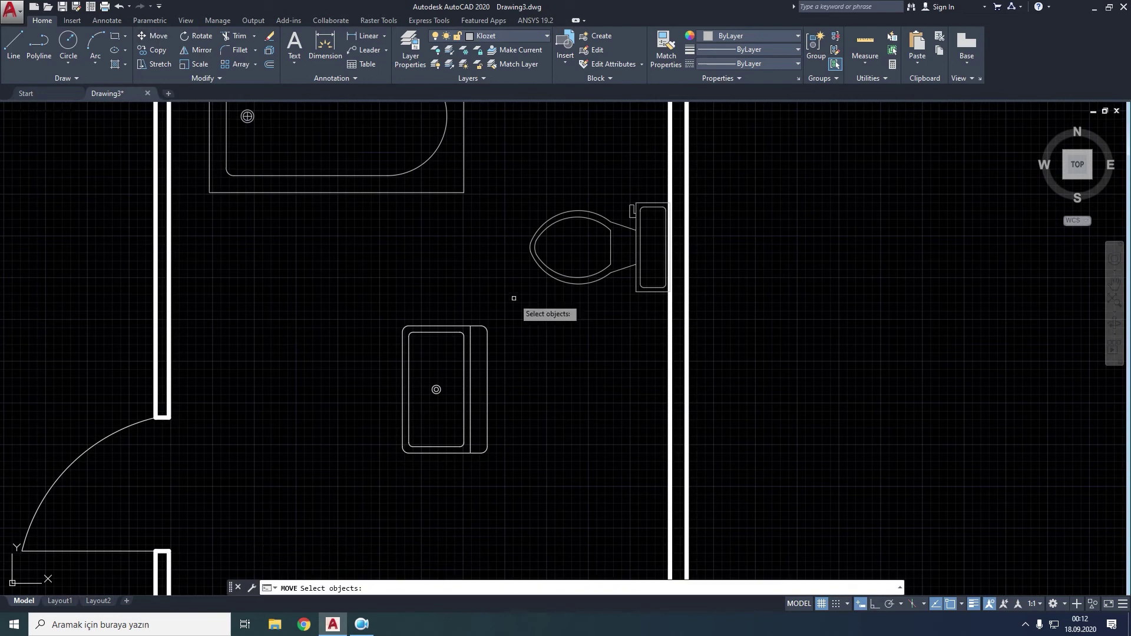
left_click(520, 305)
left_click(384, 480)
key("Return")
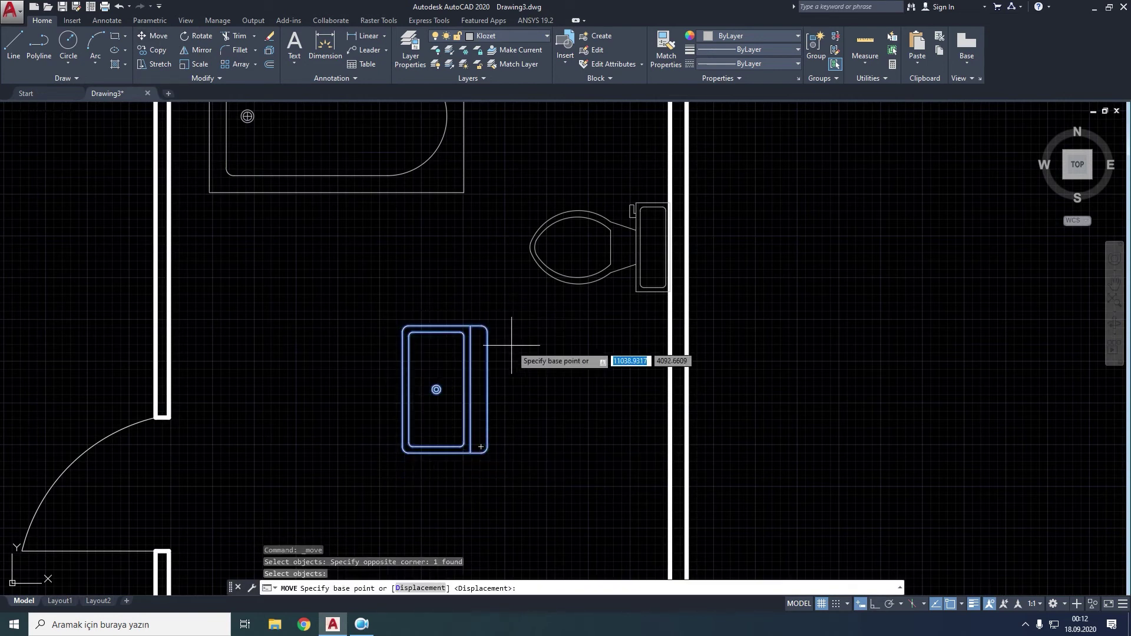
left_click(481, 332)
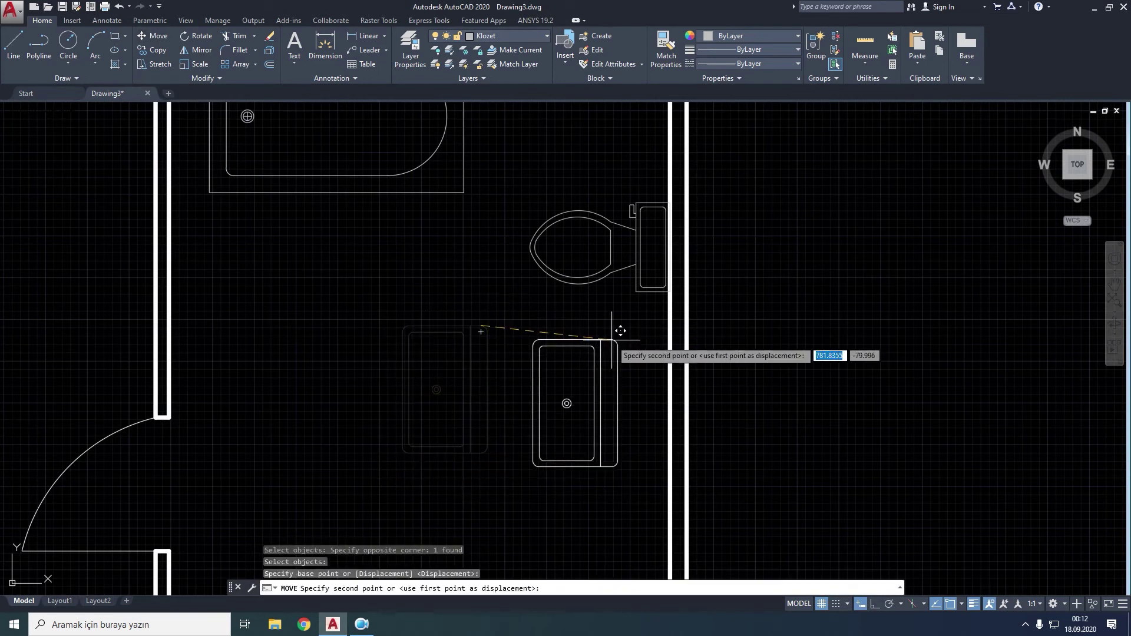
left_click(660, 335)
Step: Delete the outer line of the room's top wall
scroll(878, 316, "down", 7)
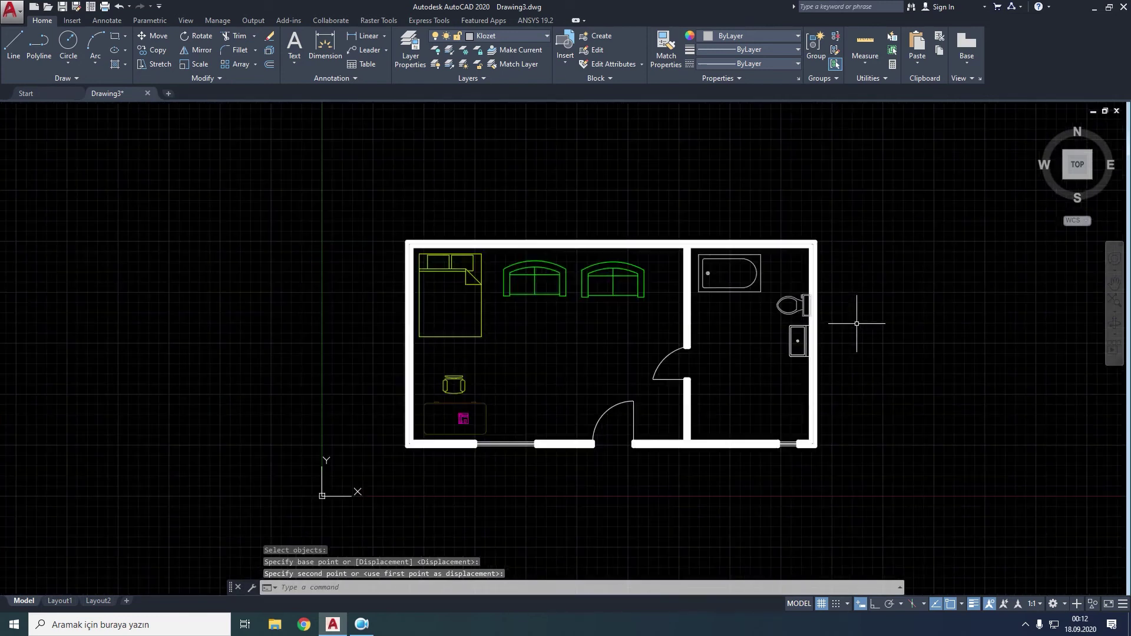
middle_click_drag(848, 320, 748, 308)
scroll(419, 202, "up", 2)
scroll(419, 202, "up", 2)
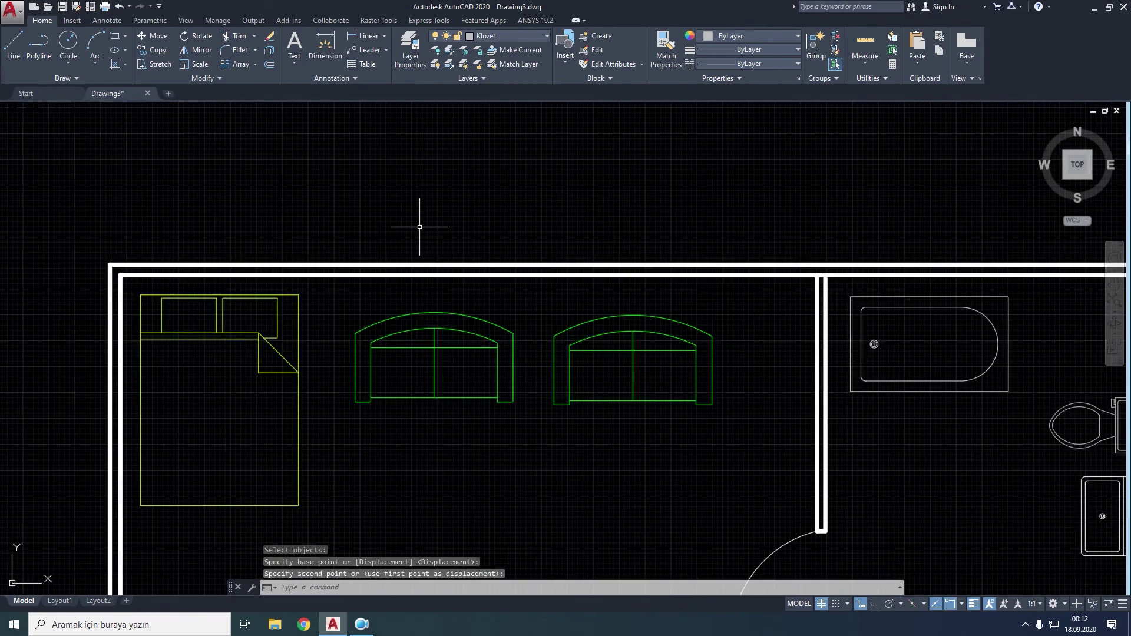
left_click(275, 264)
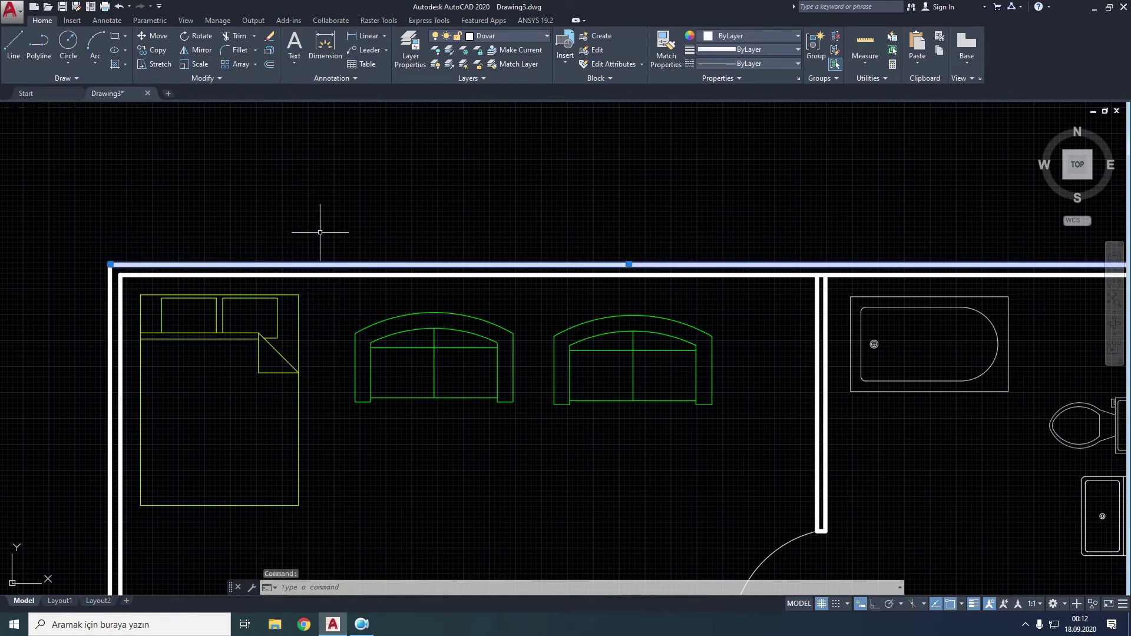
key("Delete")
scroll(412, 224, "down", 2)
mouse_move(441, 298)
middle_mouse_down()
mouse_move(403, 251)
mouse_move(377, 239)
middle_mouse_up()
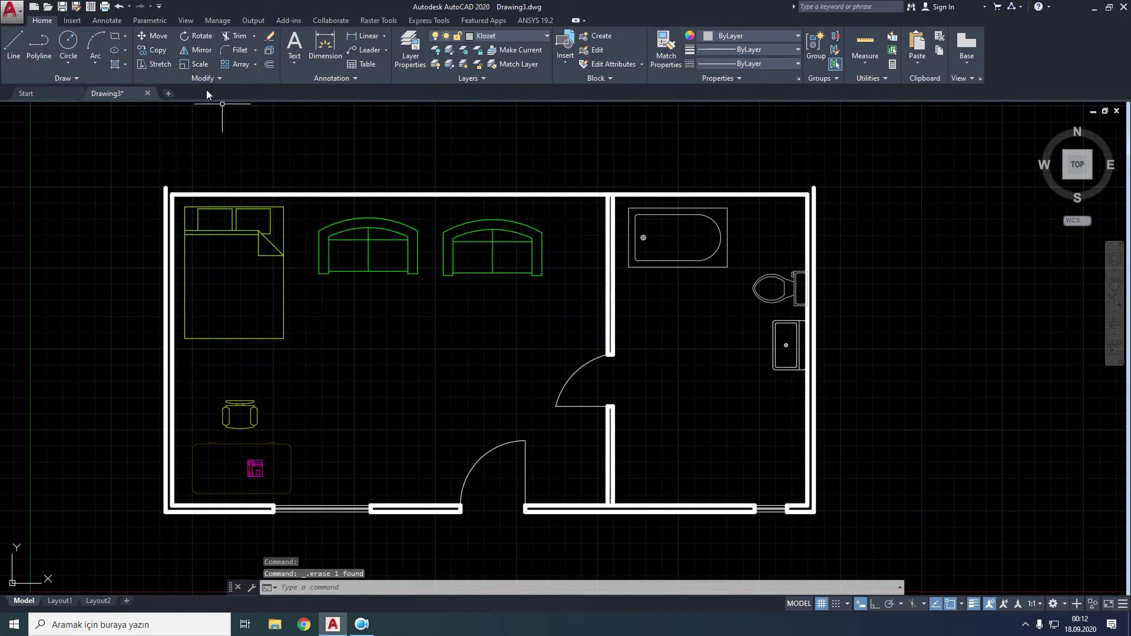
Step: Mirror the whole room across its top wall's two end corners, keeping the original
left_click(187, 54)
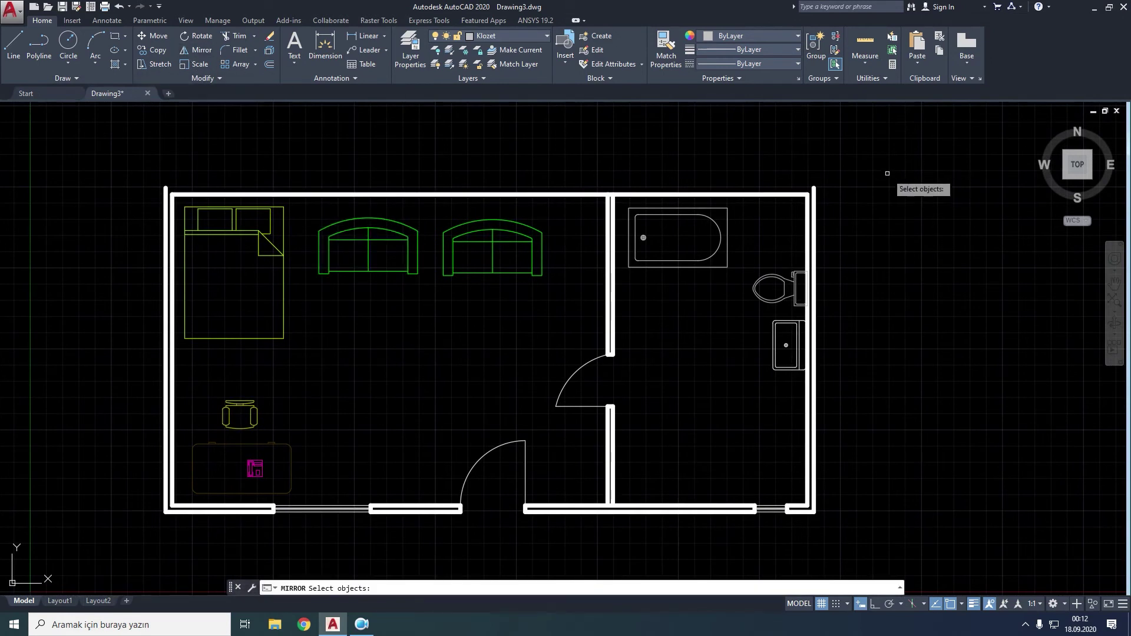
left_click(888, 173)
left_click(134, 537)
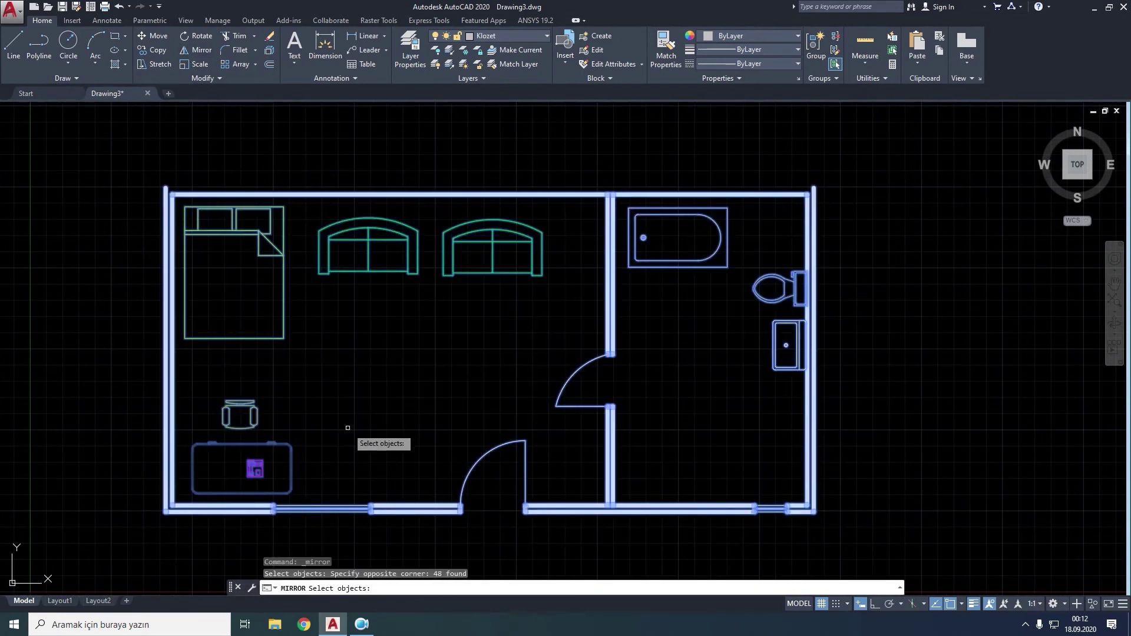
key("Return")
left_click(169, 193)
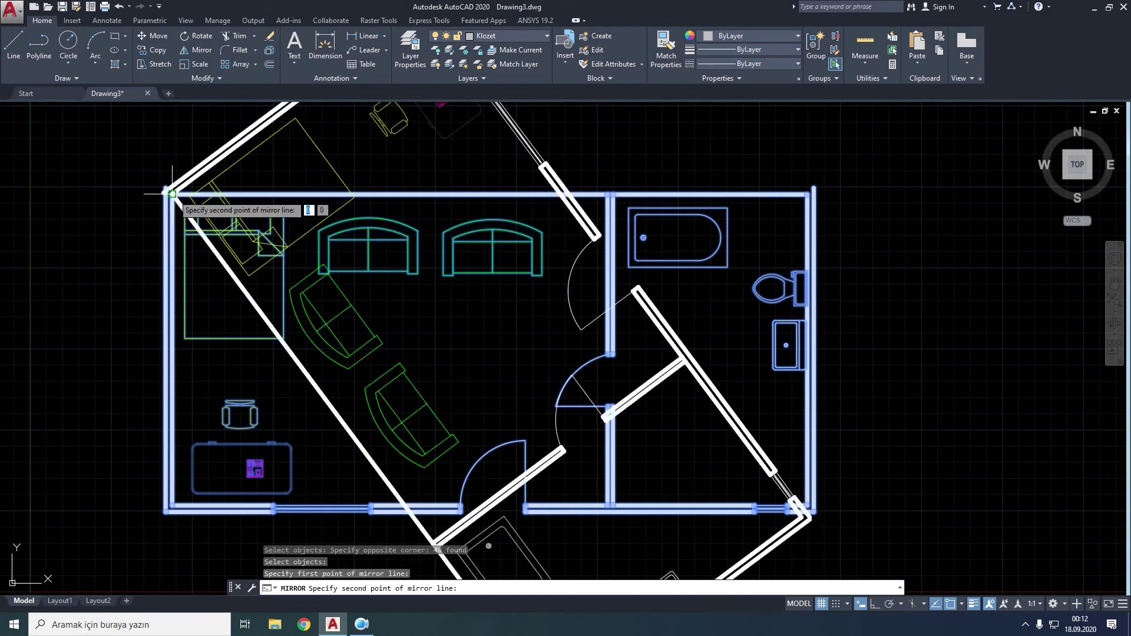
left_click(808, 193)
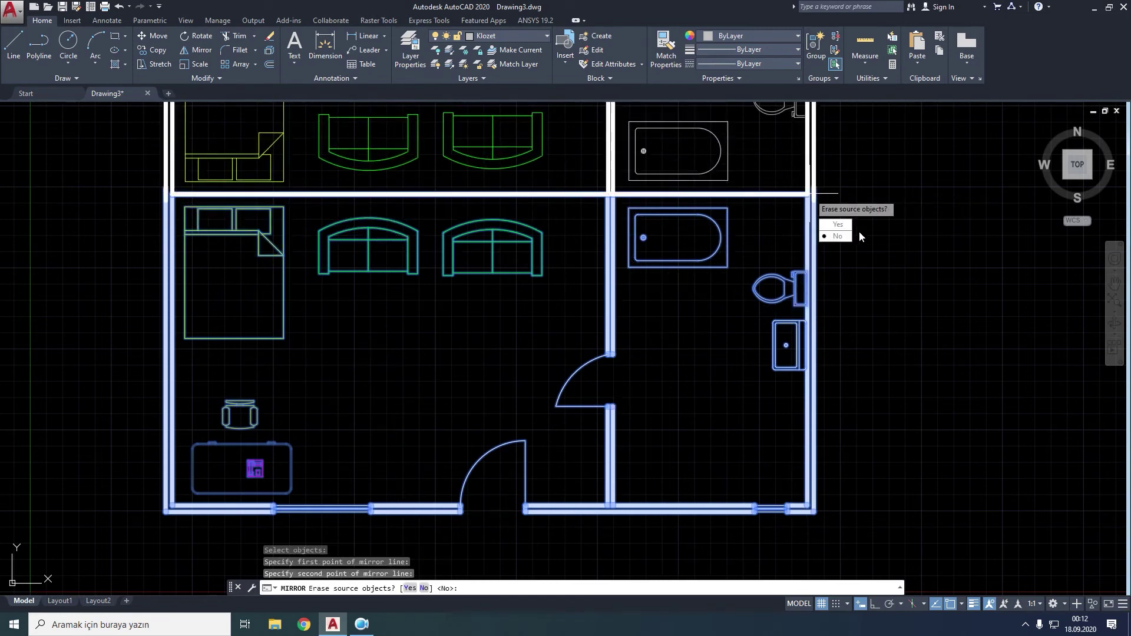
key("Return")
scroll(587, 165, "up", 4)
scroll(596, 169, "up", 2)
scroll(596, 169, "up", 2)
scroll(598, 171, "down", 8)
scroll(186, 181, "up", 3)
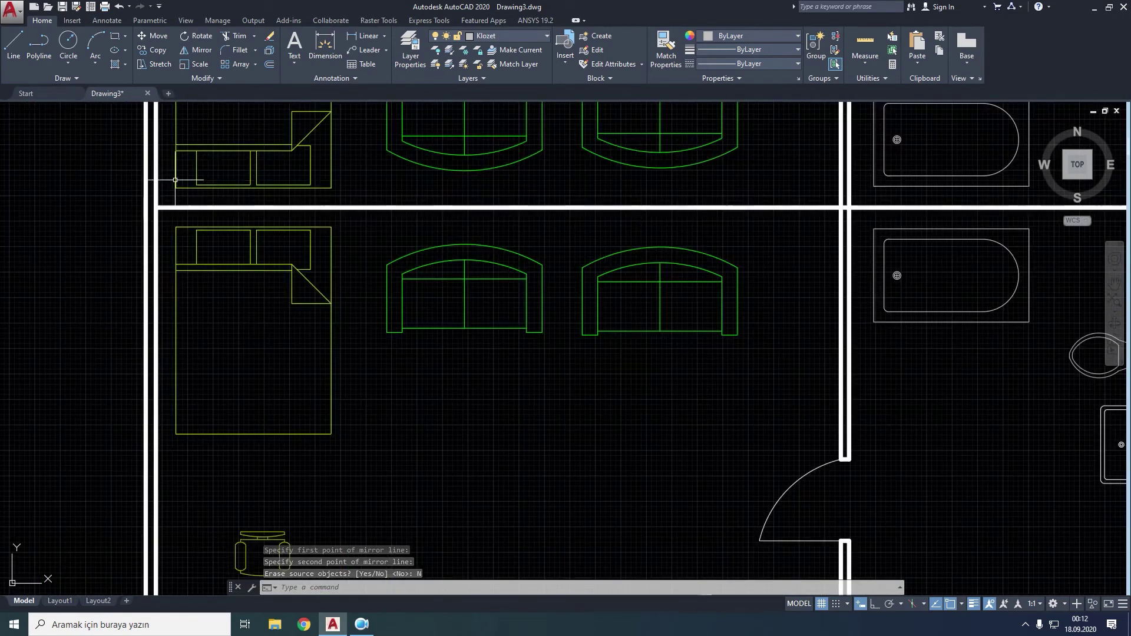
scroll(186, 181, "up", 3)
scroll(161, 188, "down", 5)
scroll(268, 227, "down", 2)
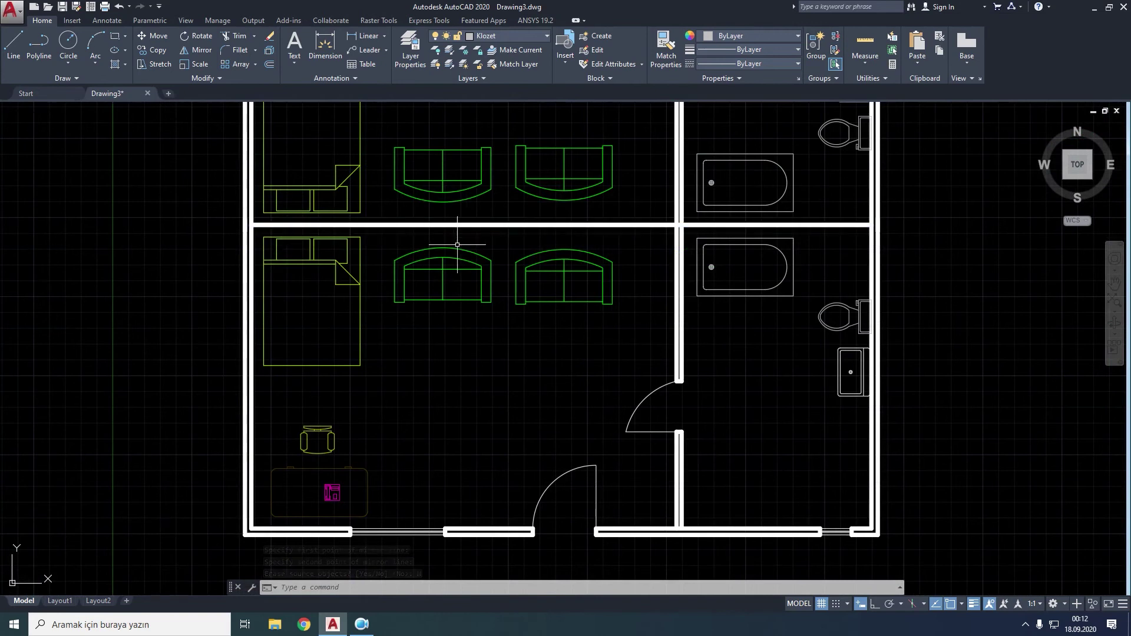
scroll(576, 232, "up", 3)
scroll(805, 220, "up", 4)
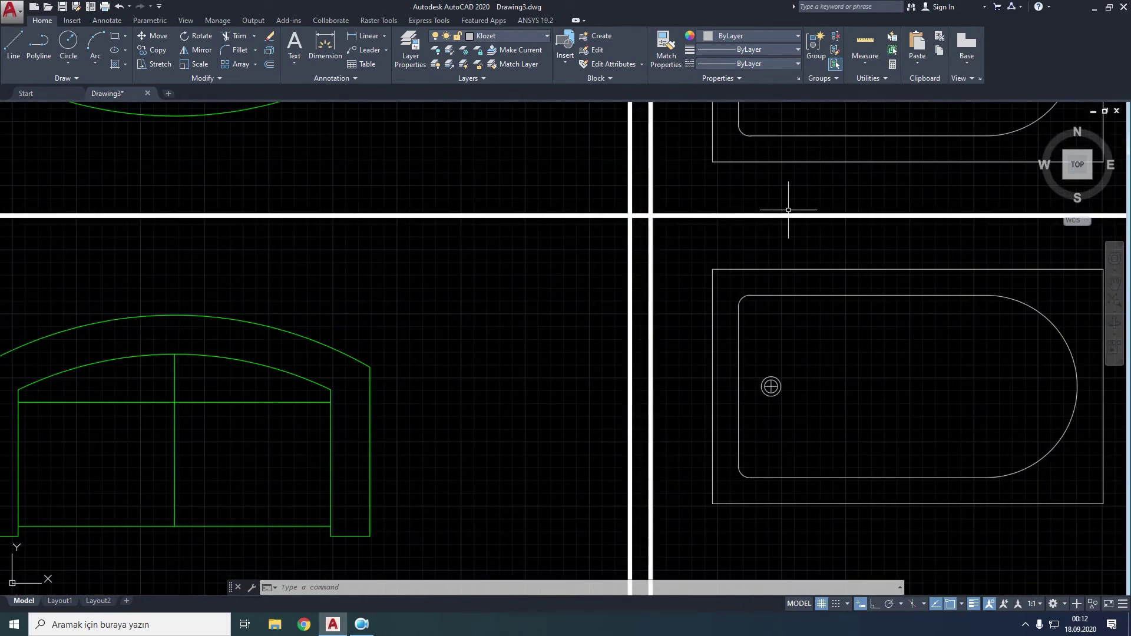
scroll(788, 209, "down", 6)
Step: Undo that copy and redo the mirror along the top wall, keeping the source room
left_click(119, 8)
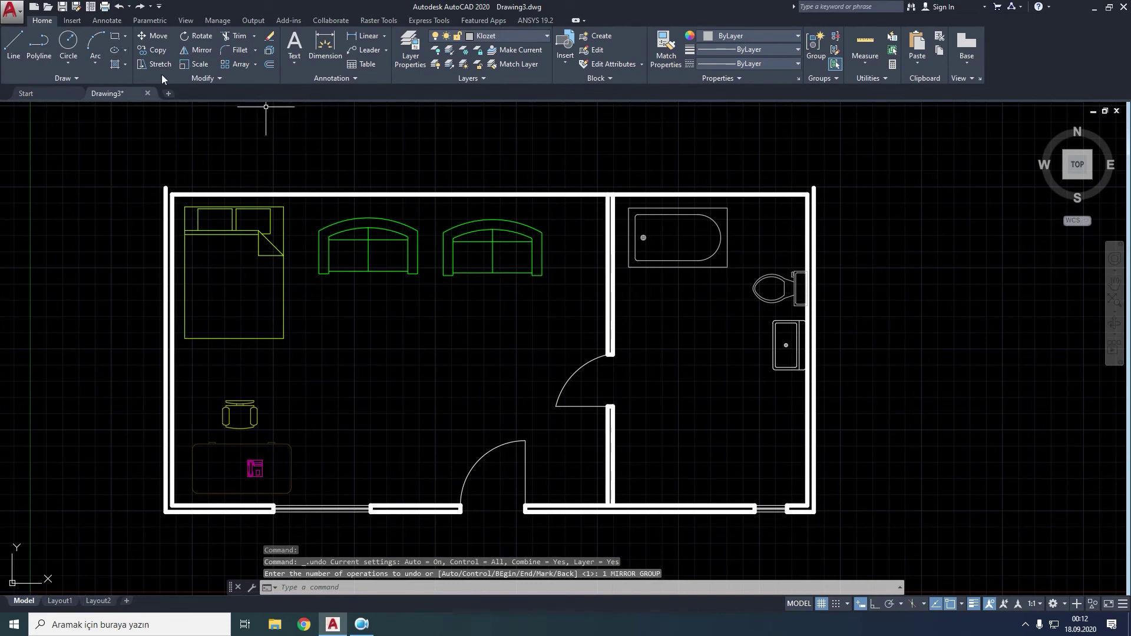
left_click(201, 50)
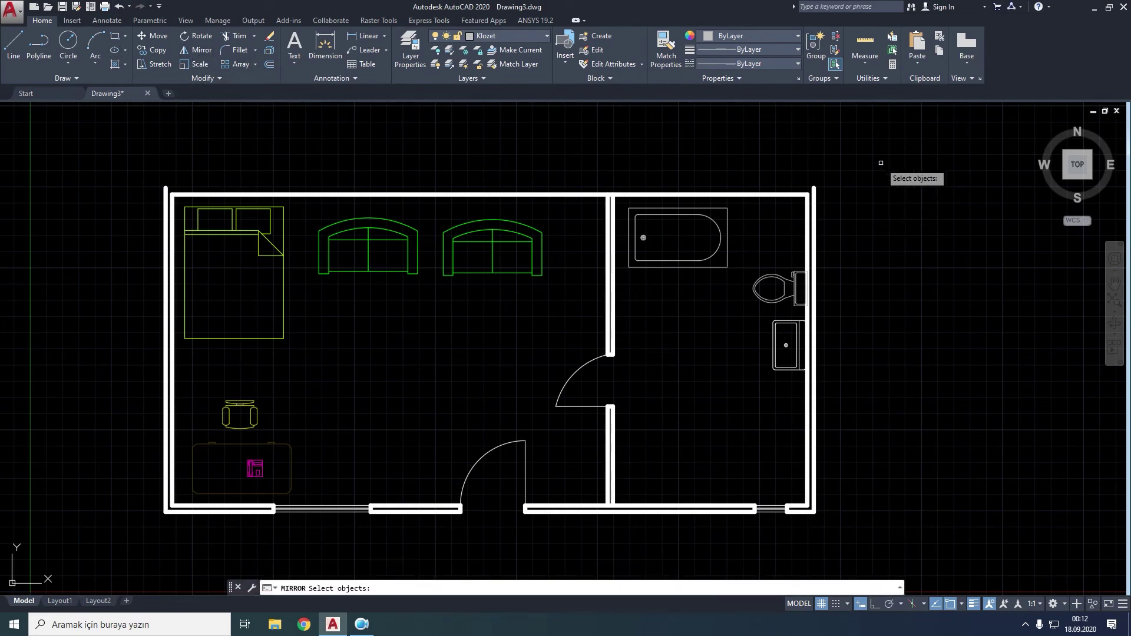
left_click(880, 163)
key("Return")
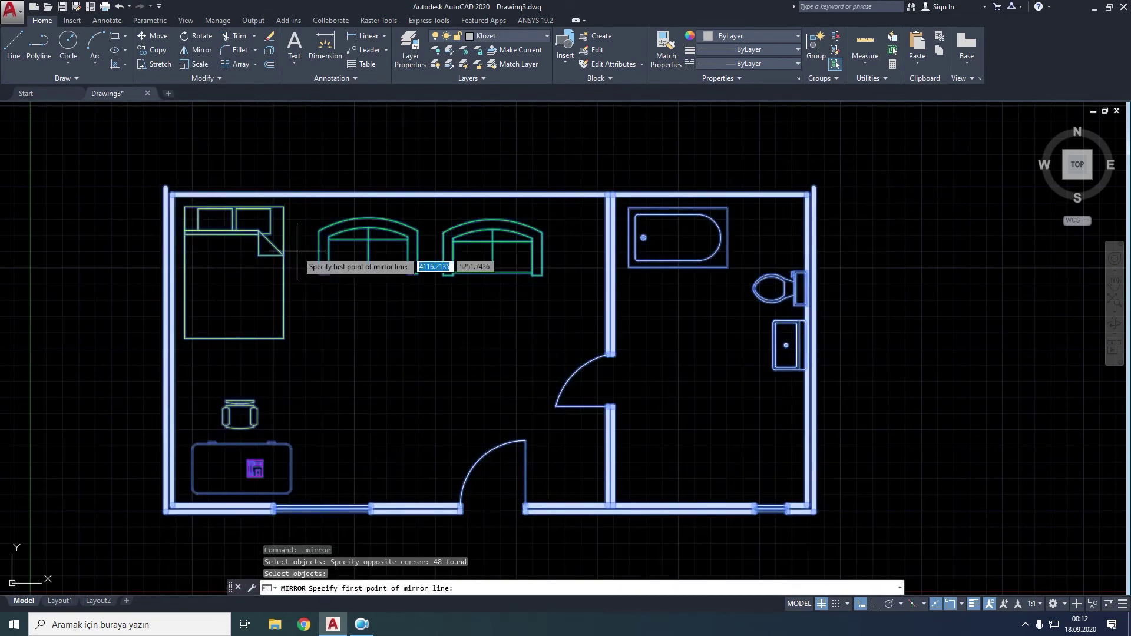
left_click(165, 187)
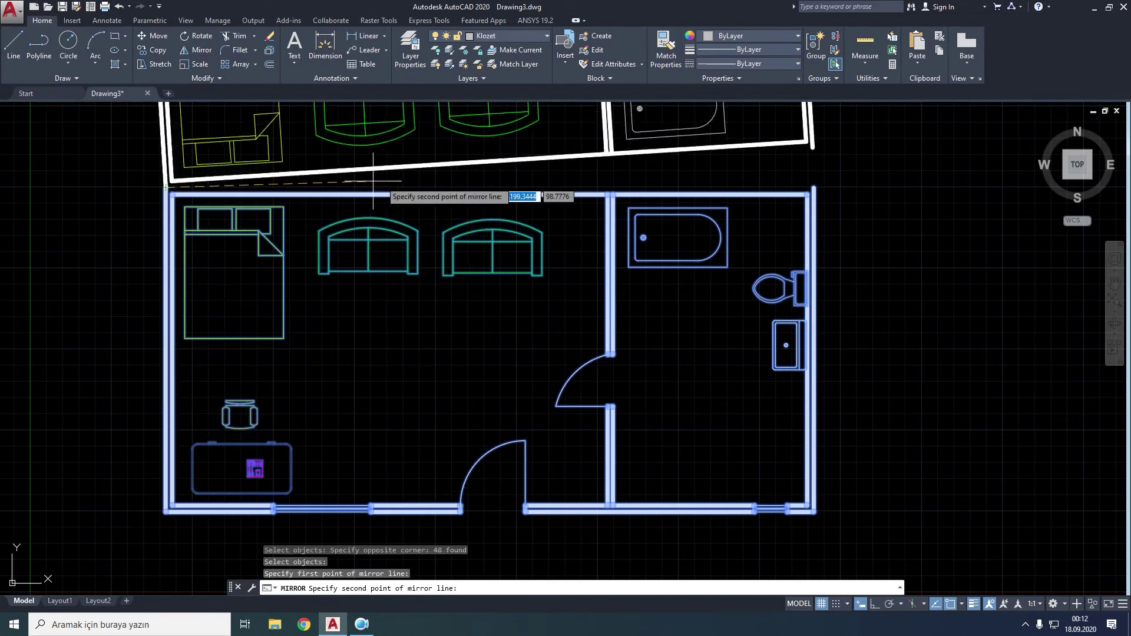
left_click(814, 187)
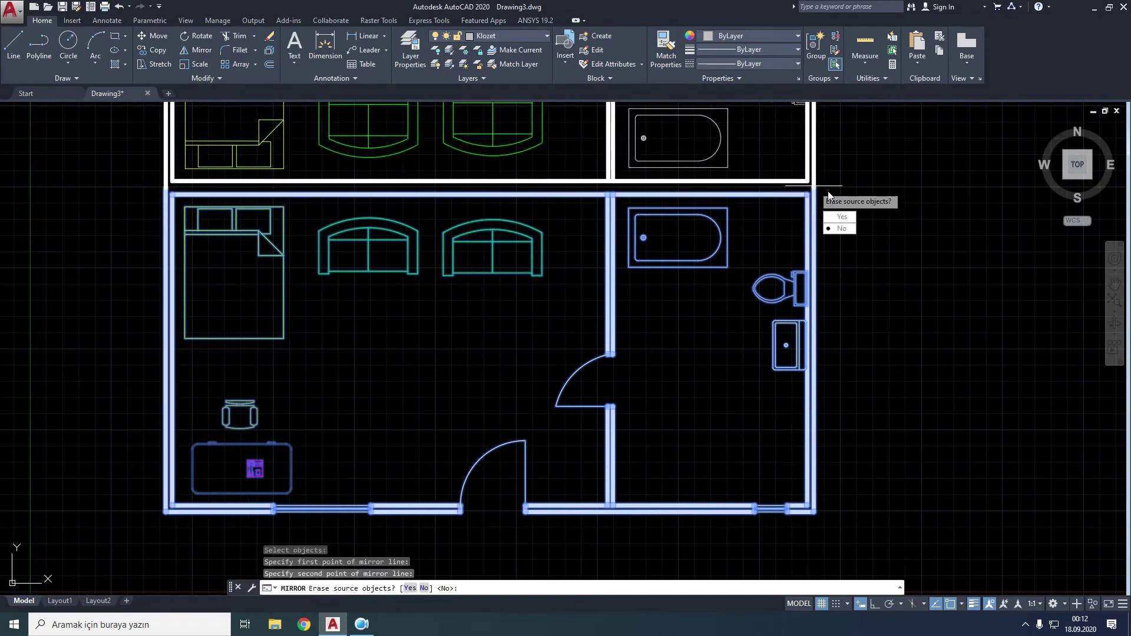
left_click(832, 231)
scroll(858, 206, "down", 4)
mouse_move(858, 222)
middle_mouse_down()
mouse_move(705, 295)
mouse_move(662, 384)
middle_mouse_up()
scroll(720, 298, "up", 2)
Step: Copy both mirrored rooms, using the lower-left wall corner as the base point
left_click(158, 50)
left_click(696, 138)
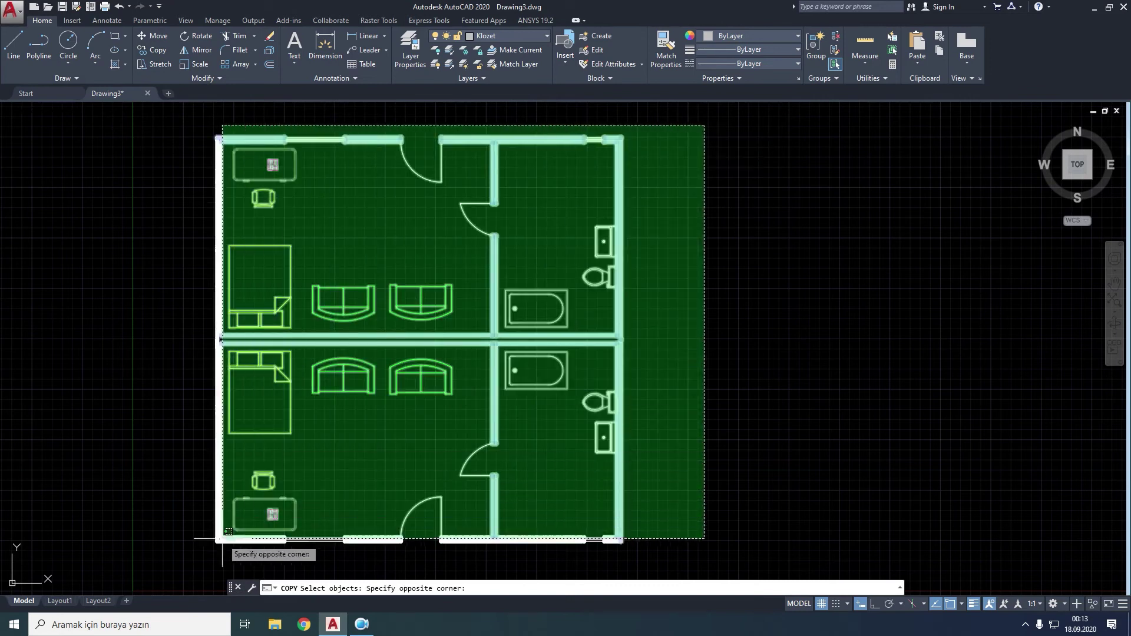
left_click(205, 546)
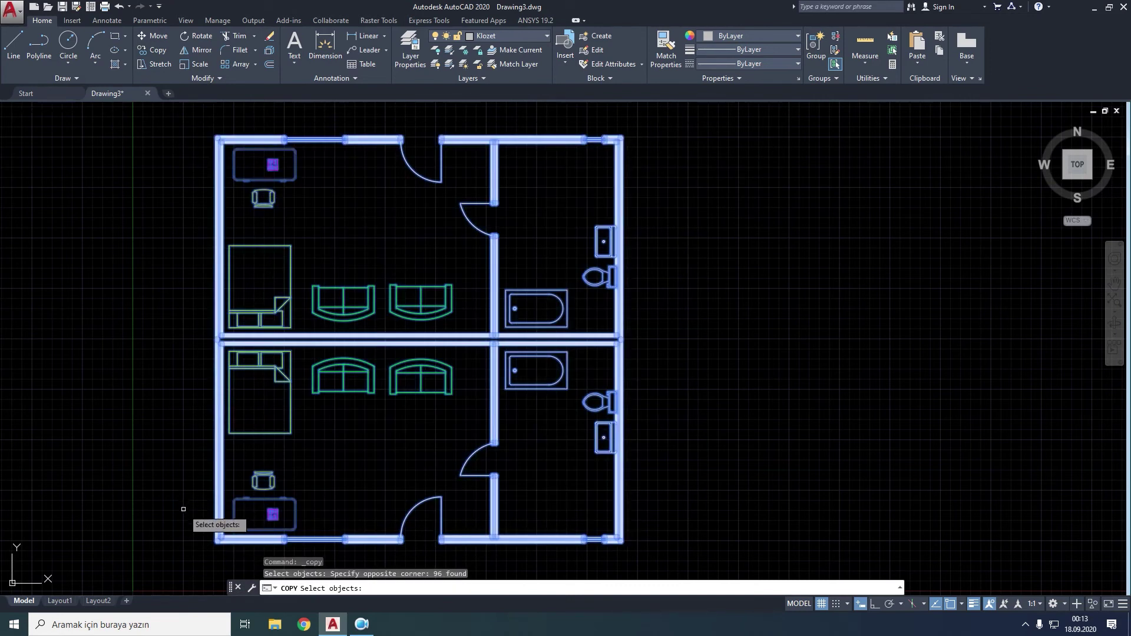
key("Return")
scroll(181, 510, "up", 4)
middle_click_drag(245, 492, 144, 338)
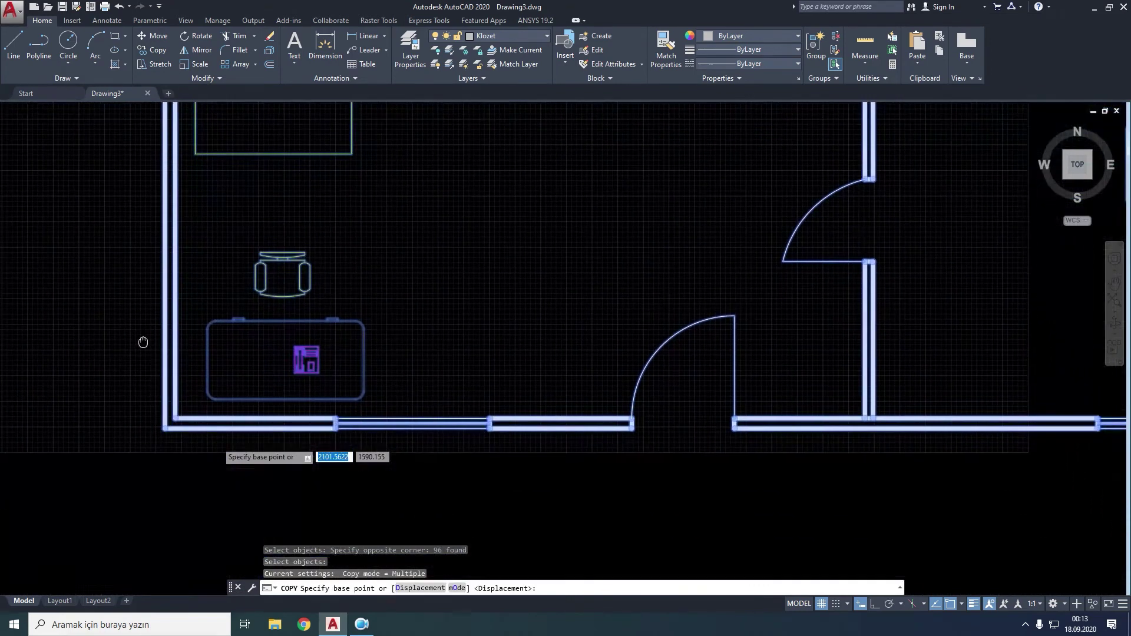
left_click(164, 427)
scroll(171, 428, "down", 2)
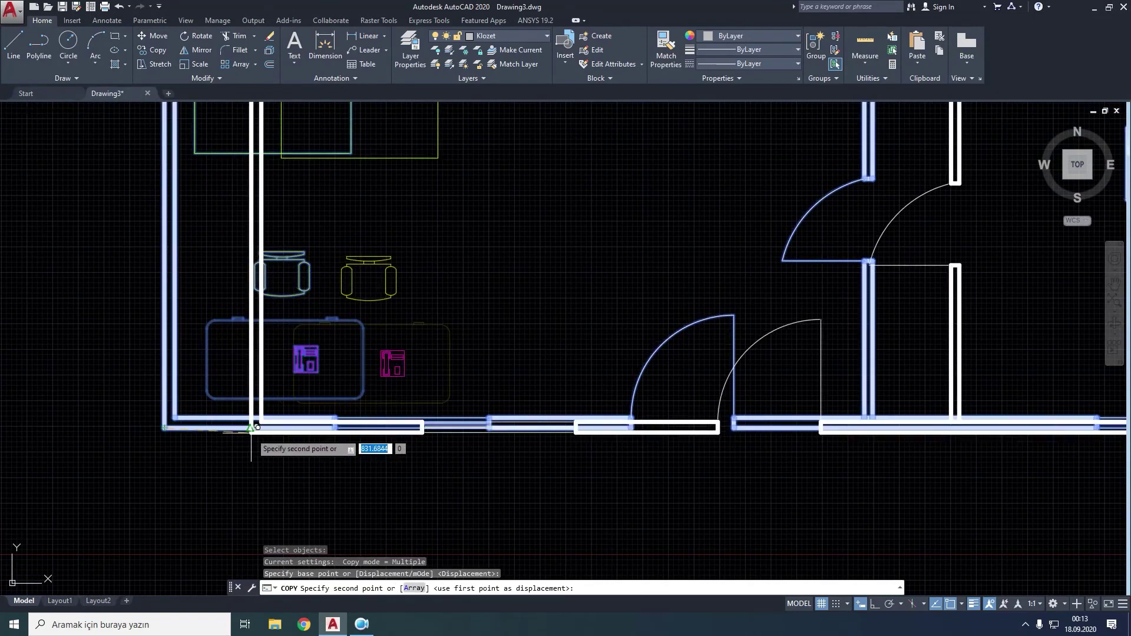
Step: Array the room pair into 3 items spaced to the wall corner endpoint
right_click(243, 427)
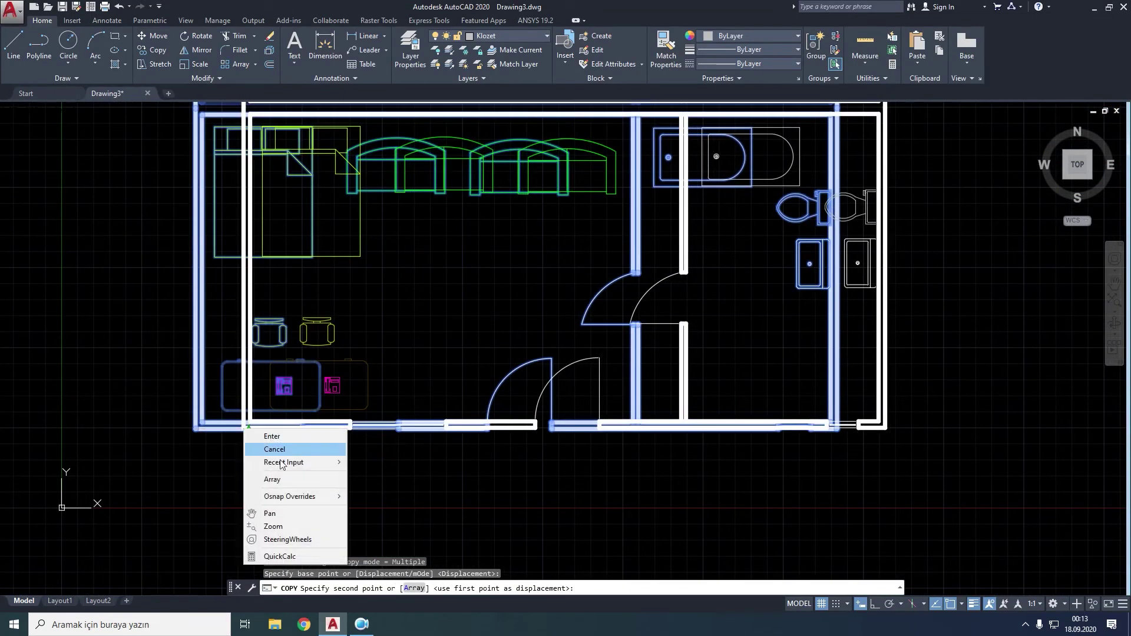
left_click(281, 474)
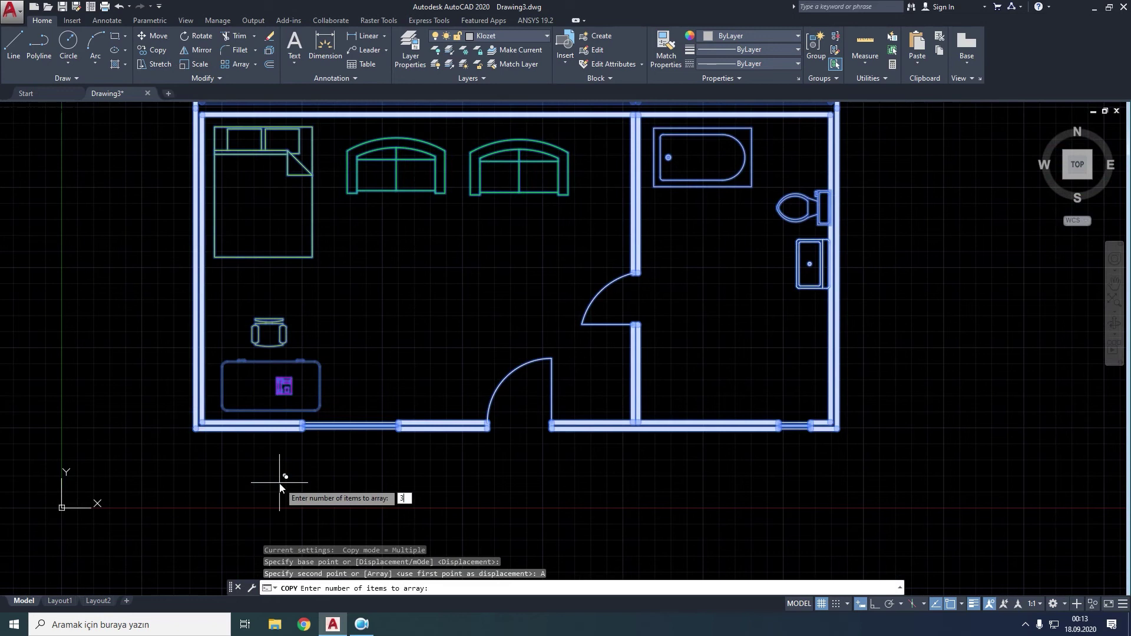
key("Return")
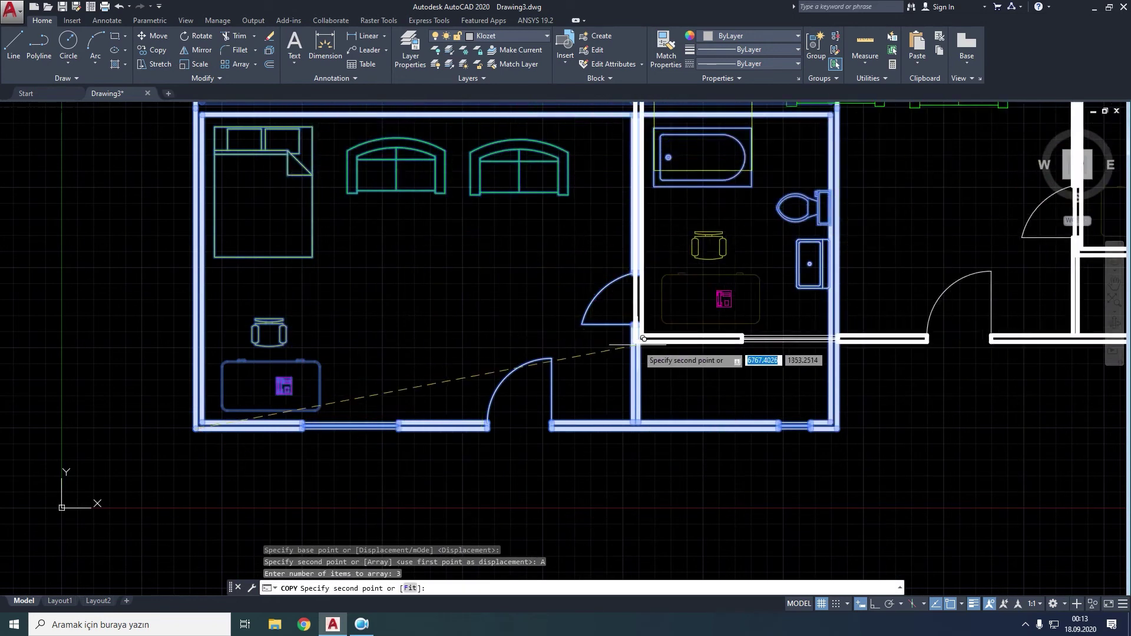
scroll(811, 436, "up", 2)
scroll(812, 436, "up", 3)
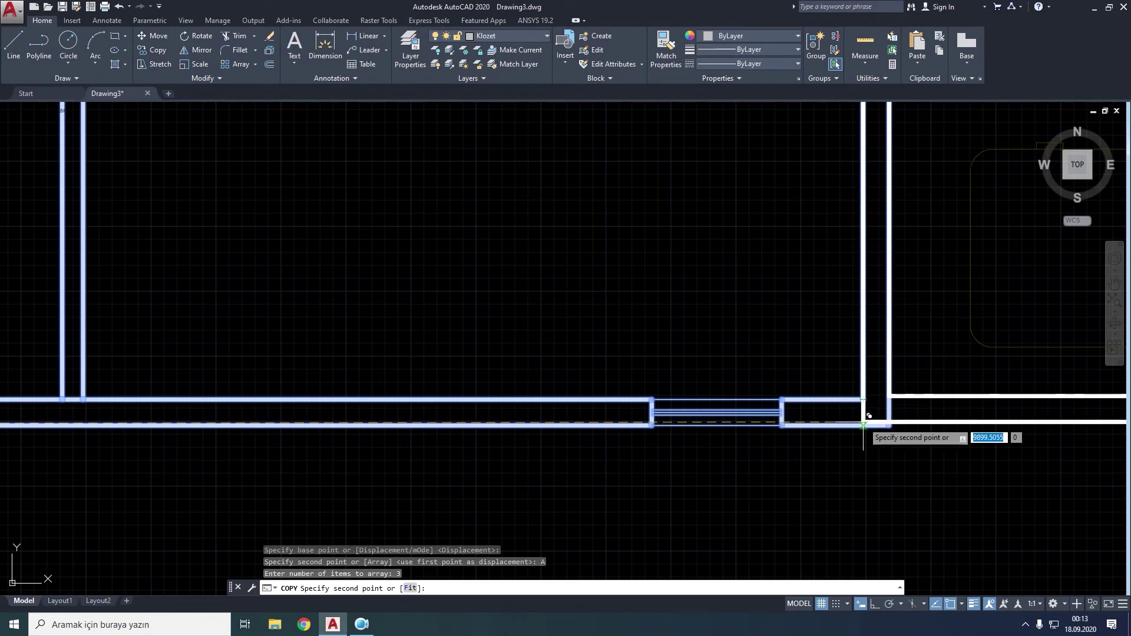
scroll(864, 423, "up", 4)
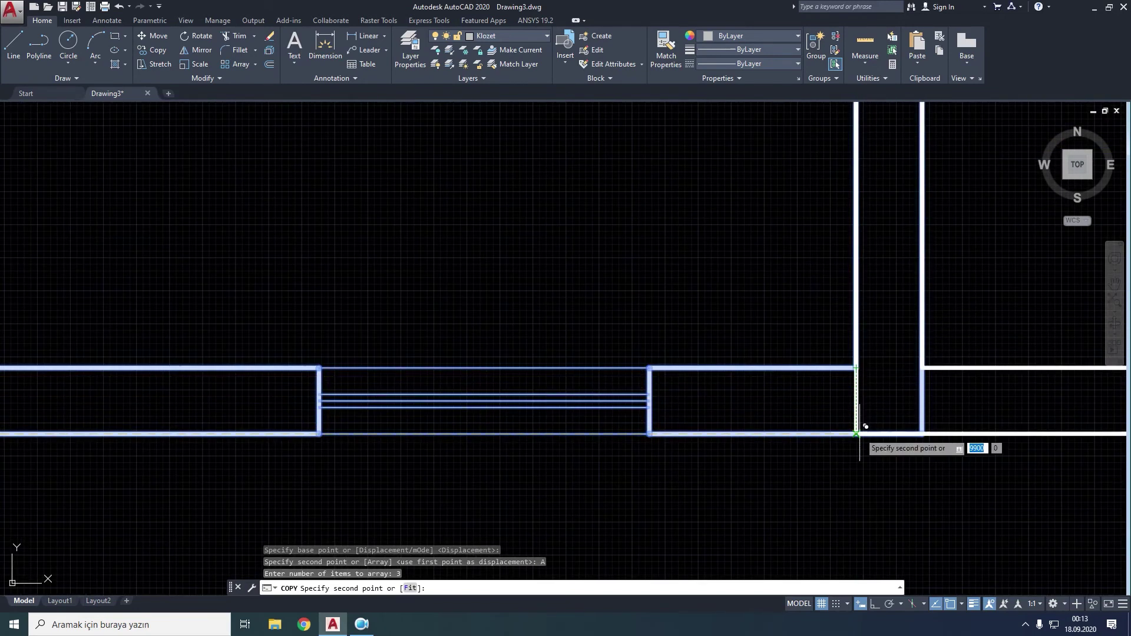
left_click(857, 434)
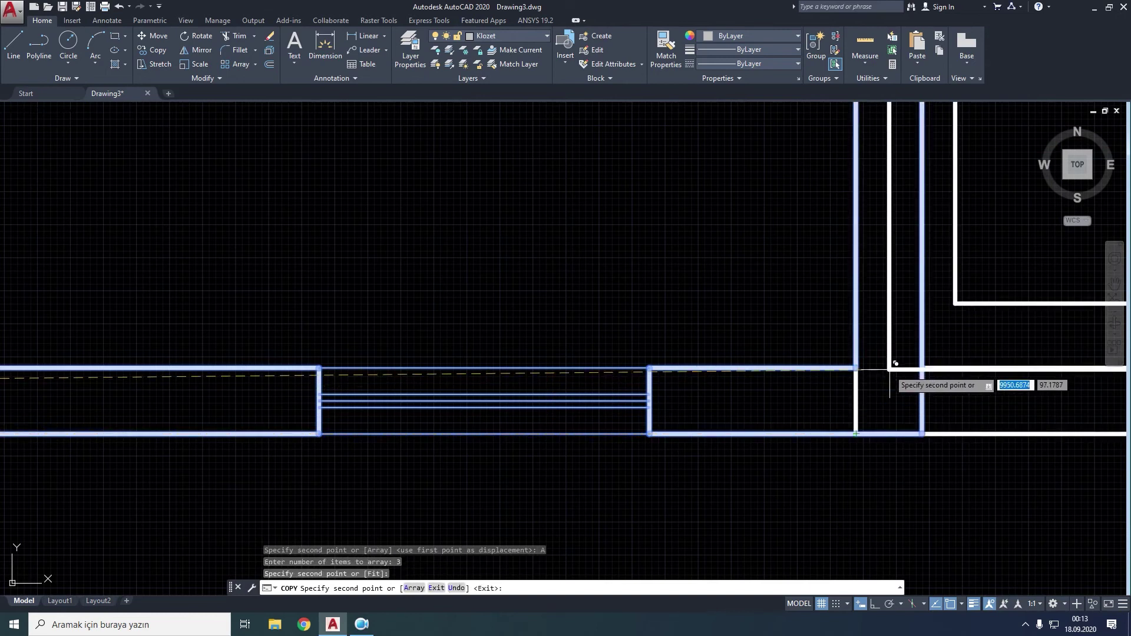
key("Escape")
Step: Zoom and pan over the row of six rooms, checking the top wall and lower doors
scroll(855, 434, "down", 2)
scroll(790, 323, "down", 2)
scroll(789, 322, "down", 2)
middle_click_drag(790, 322, 464, 400)
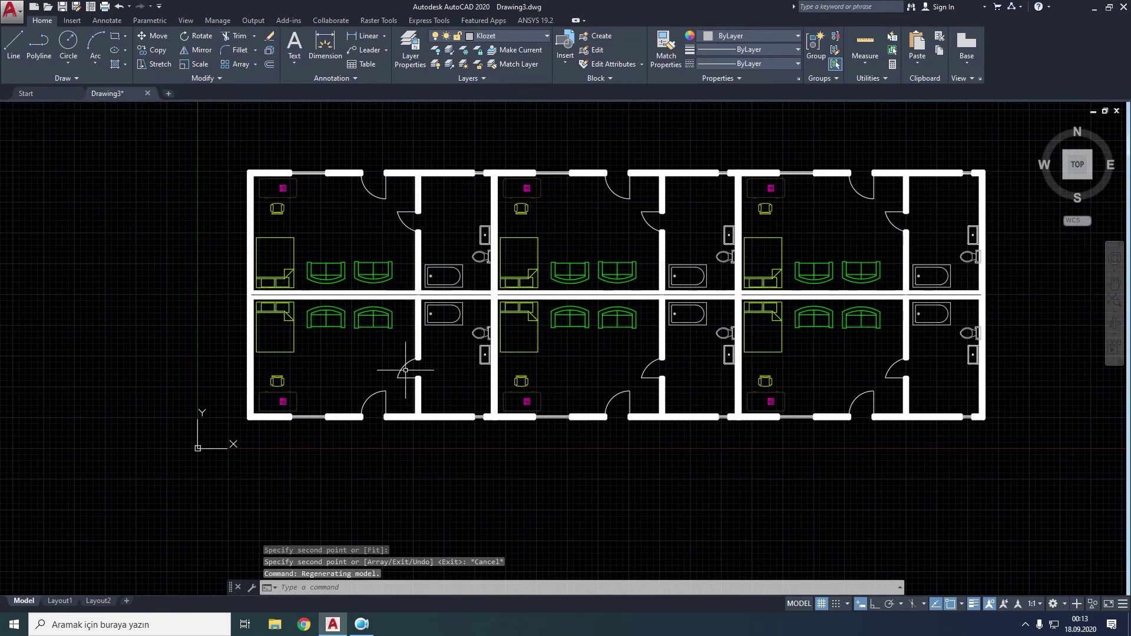
scroll(383, 349, "up", 2)
mouse_move(504, 364)
middle_mouse_down()
mouse_move(405, 382)
mouse_move(395, 413)
middle_mouse_up()
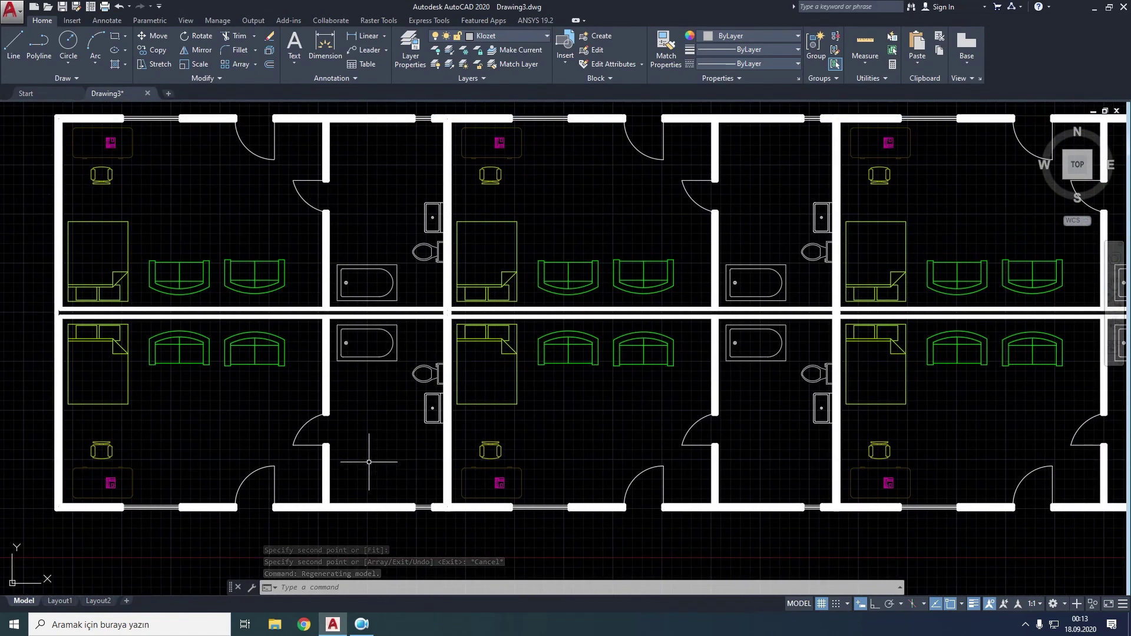
scroll(371, 459, "up", 2)
middle_click_drag(374, 468, 358, 374)
scroll(277, 412, "up", 2)
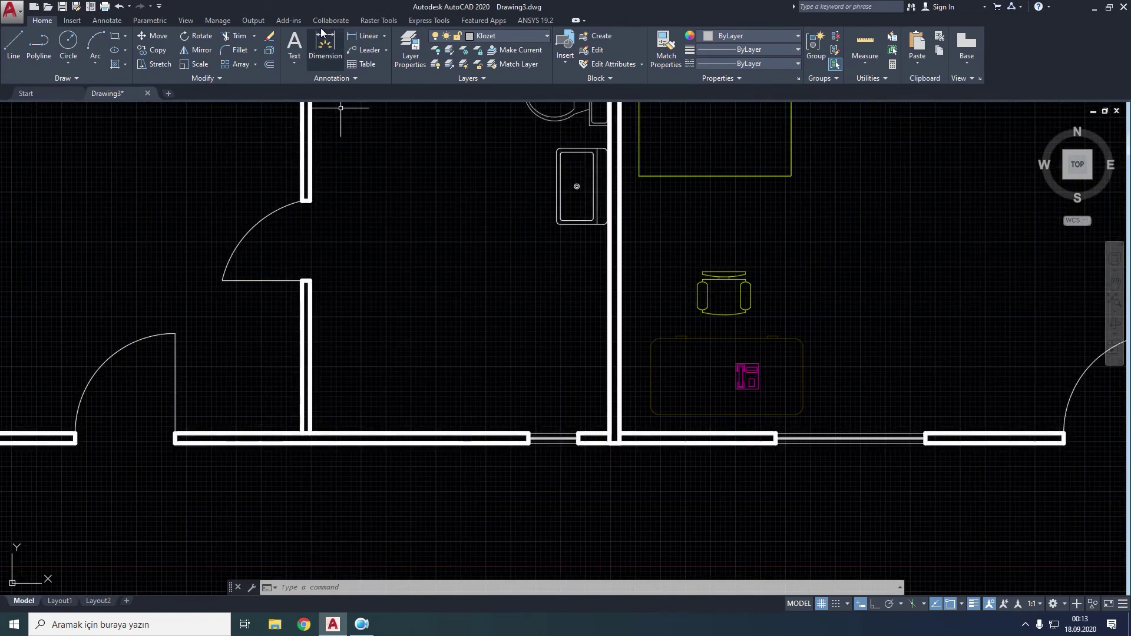
Step: Trim with all objects as cutting edges, removing a wall piece at the first junction
left_click(229, 38)
scroll(353, 392, "up", 2)
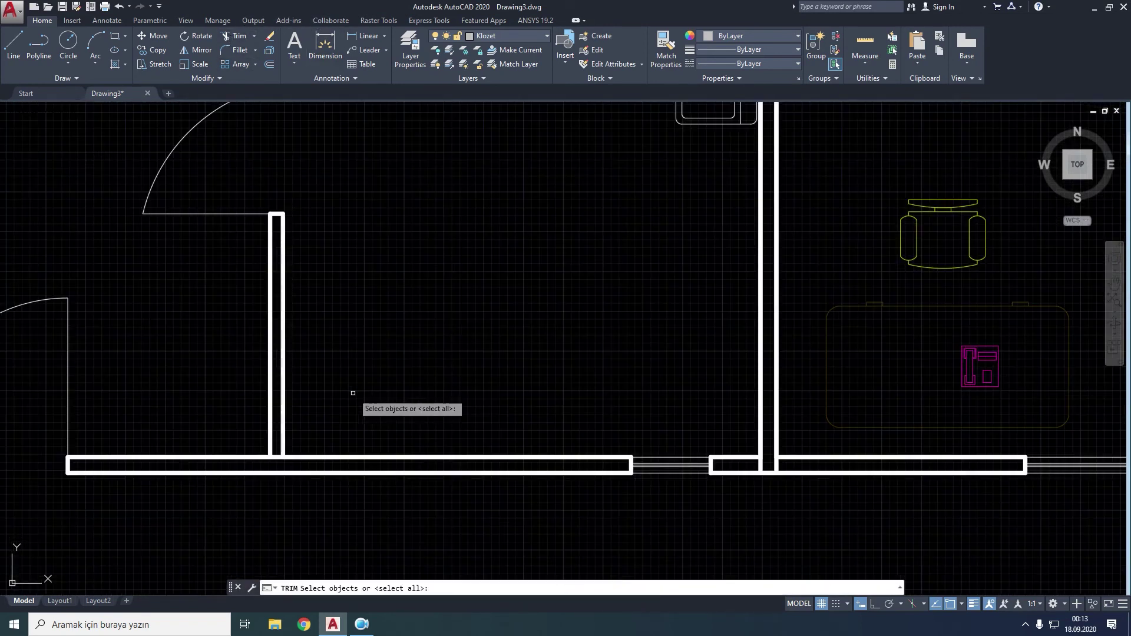
key("Return")
left_click(277, 456)
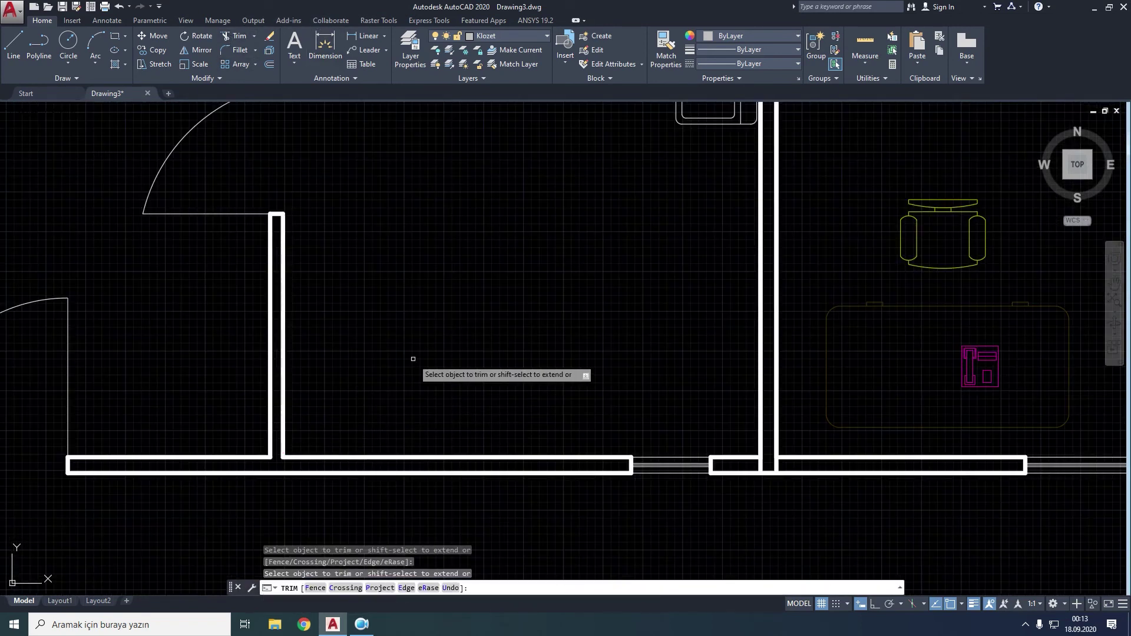
scroll(430, 371, "down", 3)
scroll(505, 366, "up", 3)
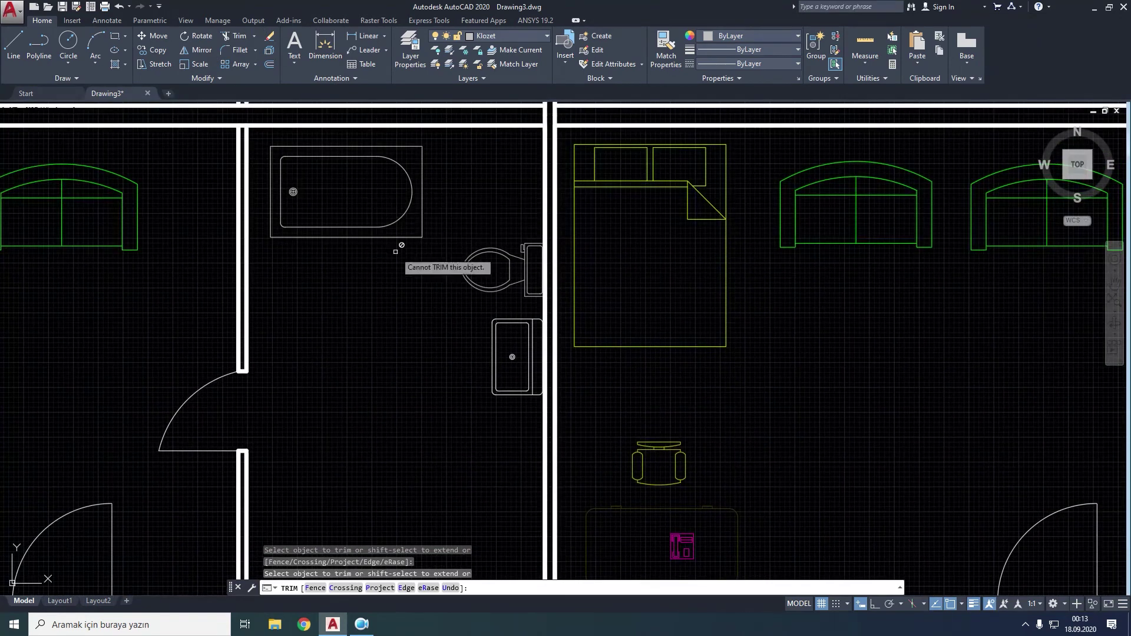
Step: Remove the short wall piece between two walls at the hallway junction
middle_click_drag(412, 260, 433, 411)
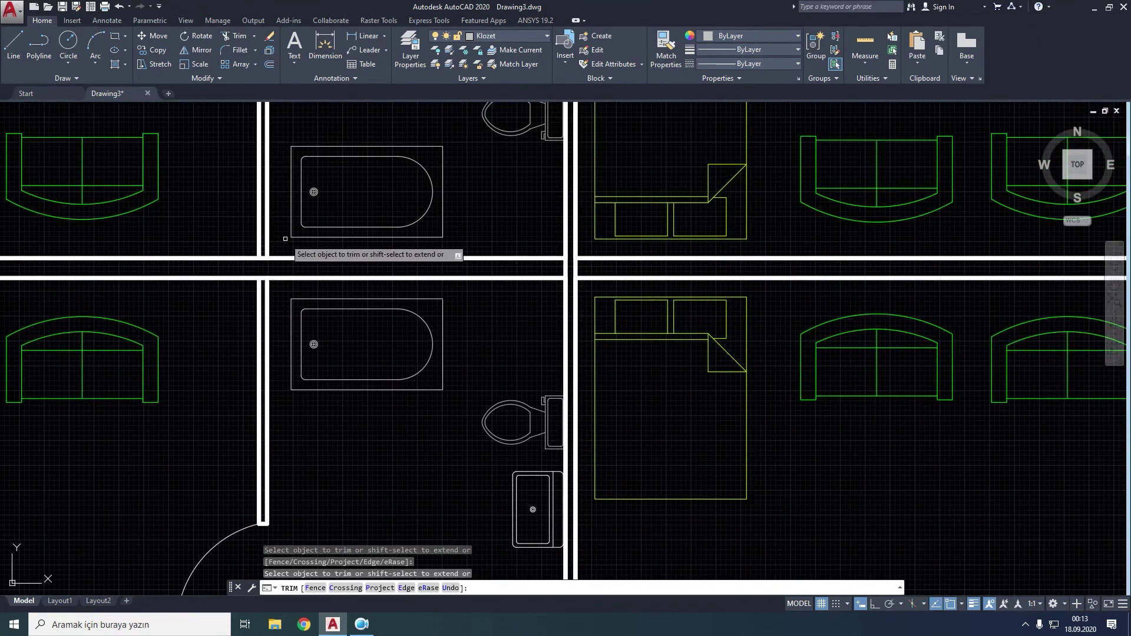
middle_click_drag(297, 214, 407, 236)
scroll(370, 289, "up", 3)
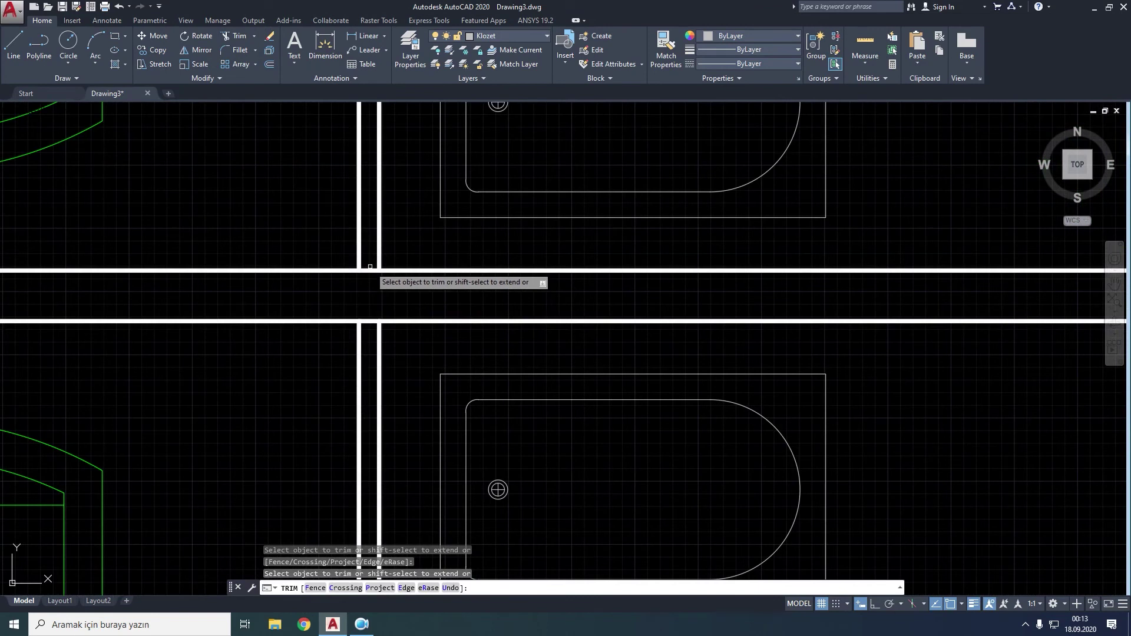
left_click(368, 272)
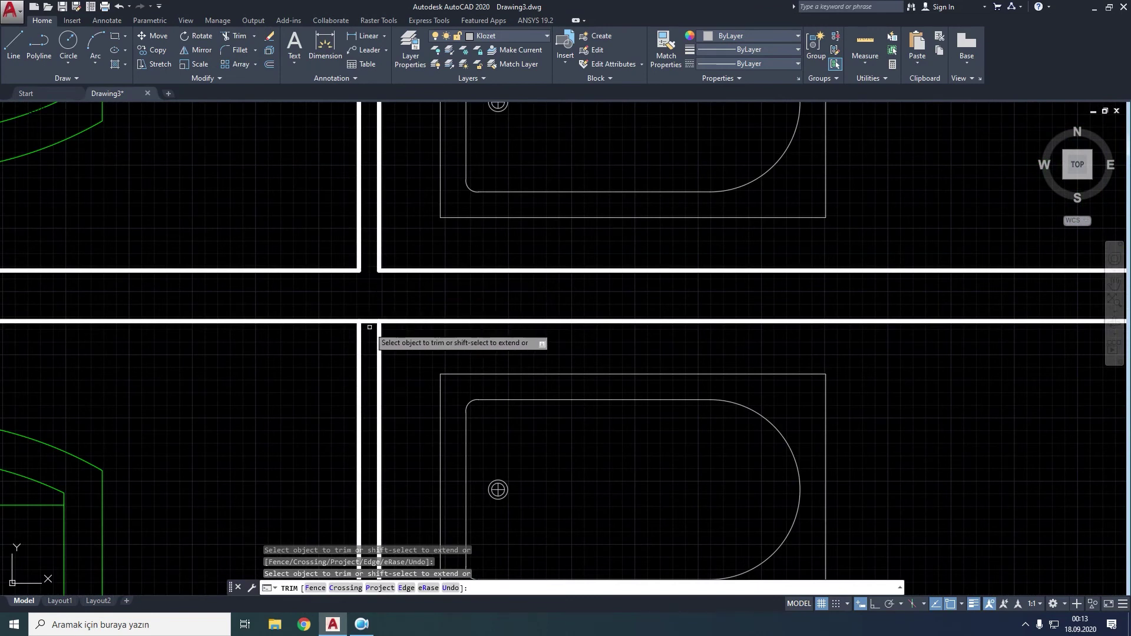
scroll(389, 307, "down", 2)
scroll(413, 284, "down", 2)
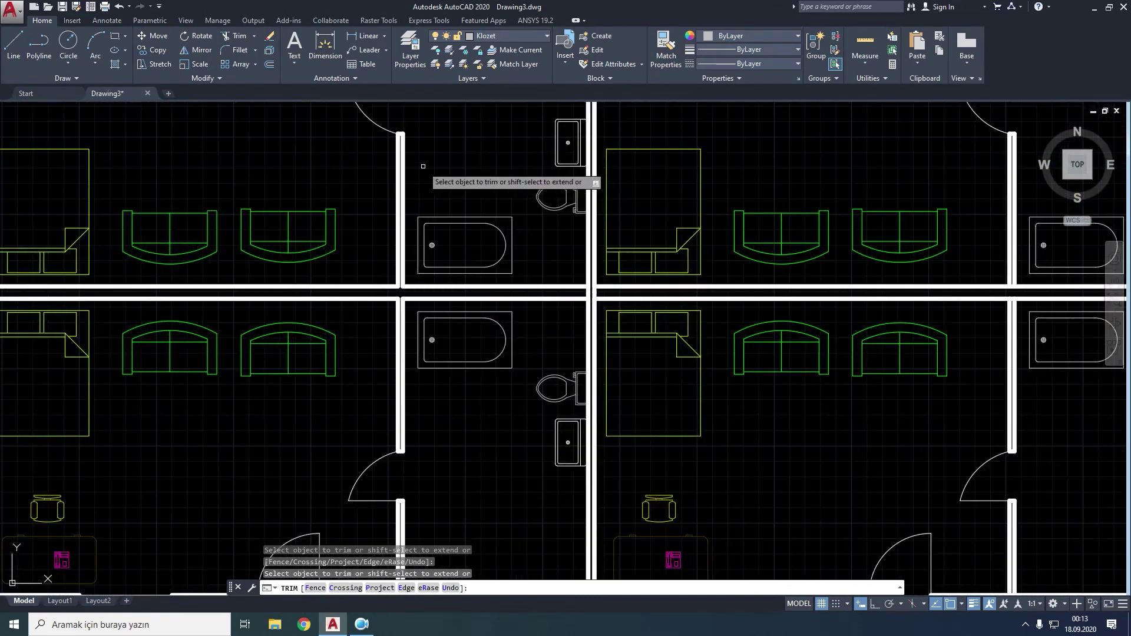
scroll(428, 173, "up", 5)
scroll(429, 173, "up", 2)
scroll(419, 166, "up", 3)
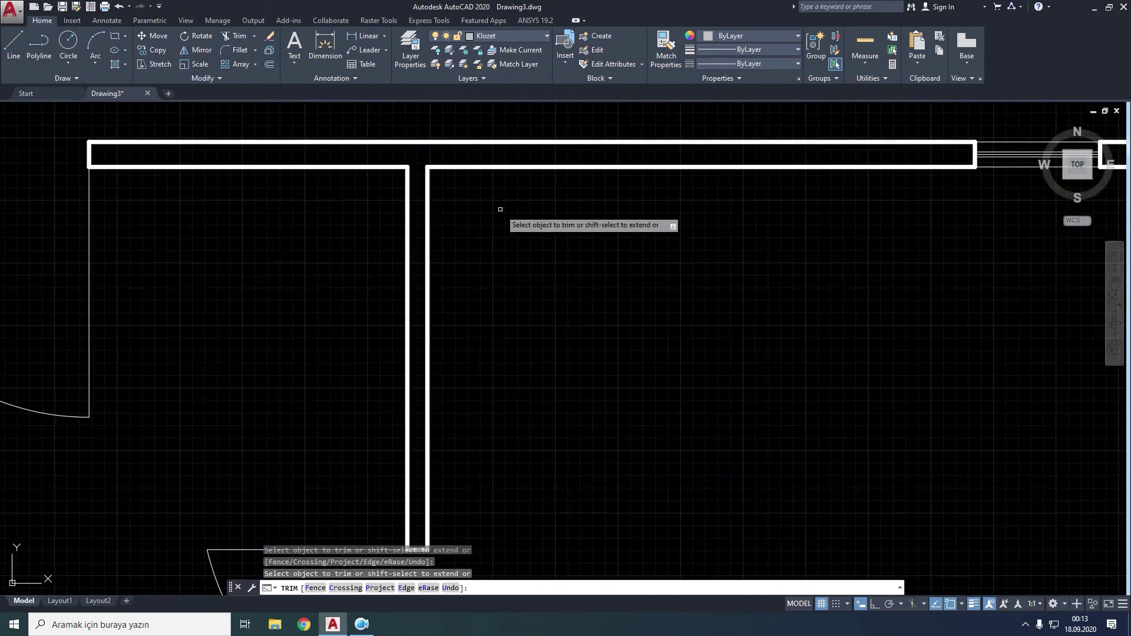
scroll(503, 214, "down", 4)
scroll(454, 188, "up", 2)
scroll(465, 289, "up", 2)
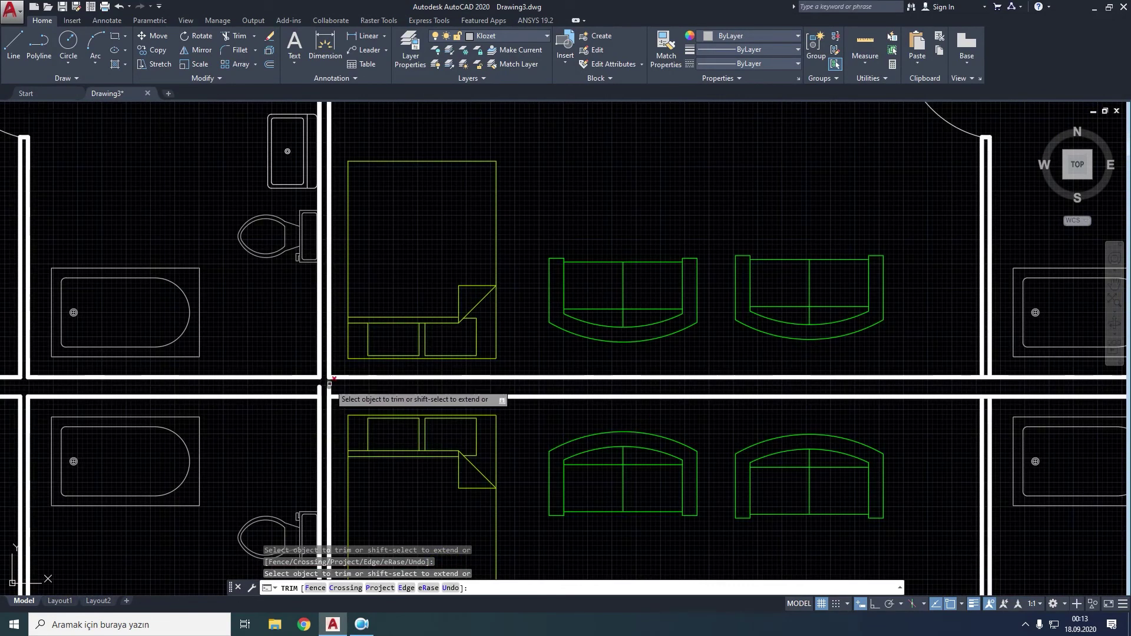
scroll(329, 384, "up", 2)
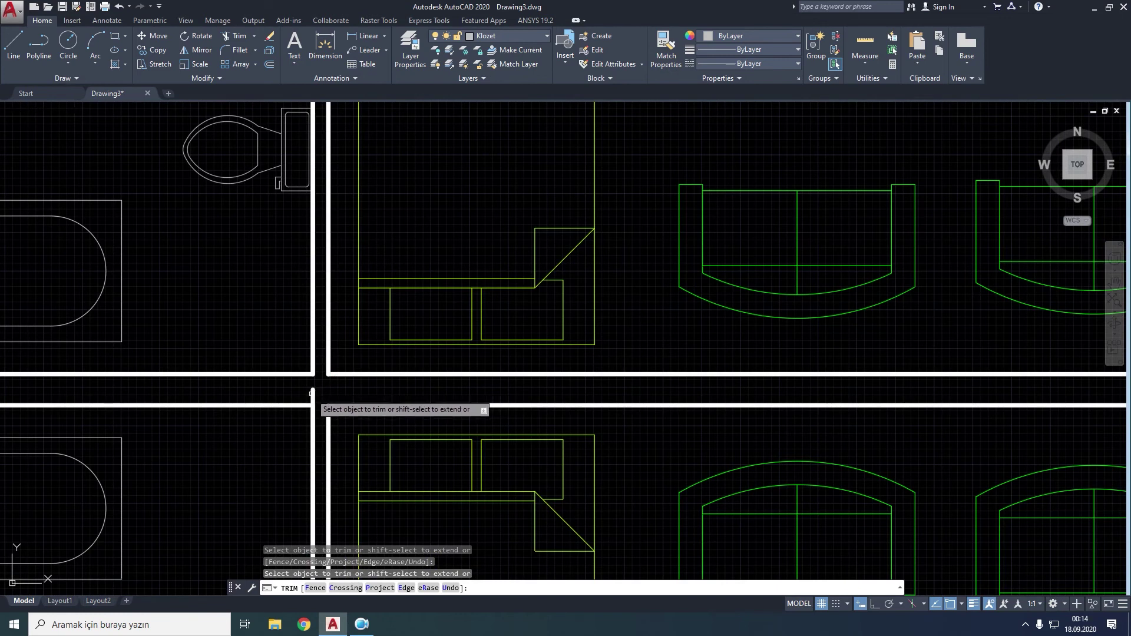
scroll(312, 389, "down", 3)
scroll(336, 362, "up", 3)
Step: Remove the short upper wall piece between walls near the bathrooms
middle_click_drag(511, 339, 881, 272)
middle_click_drag(291, 261, 505, 251)
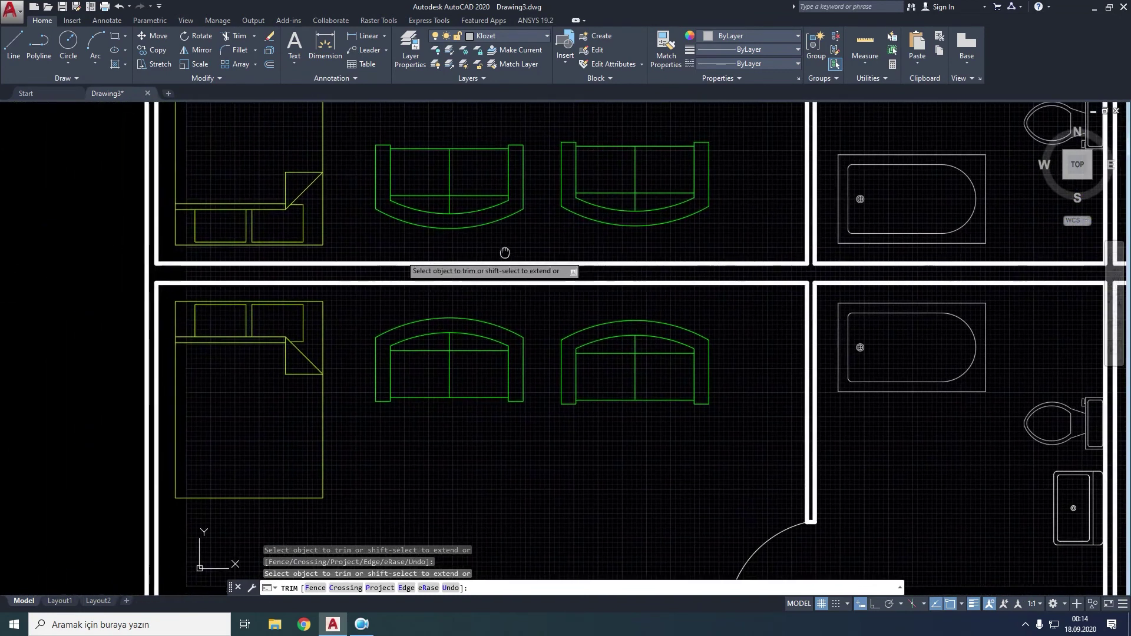
scroll(584, 258, "down", 3)
scroll(659, 294, "up", 5)
scroll(659, 295, "up", 4)
scroll(695, 297, "up", 2)
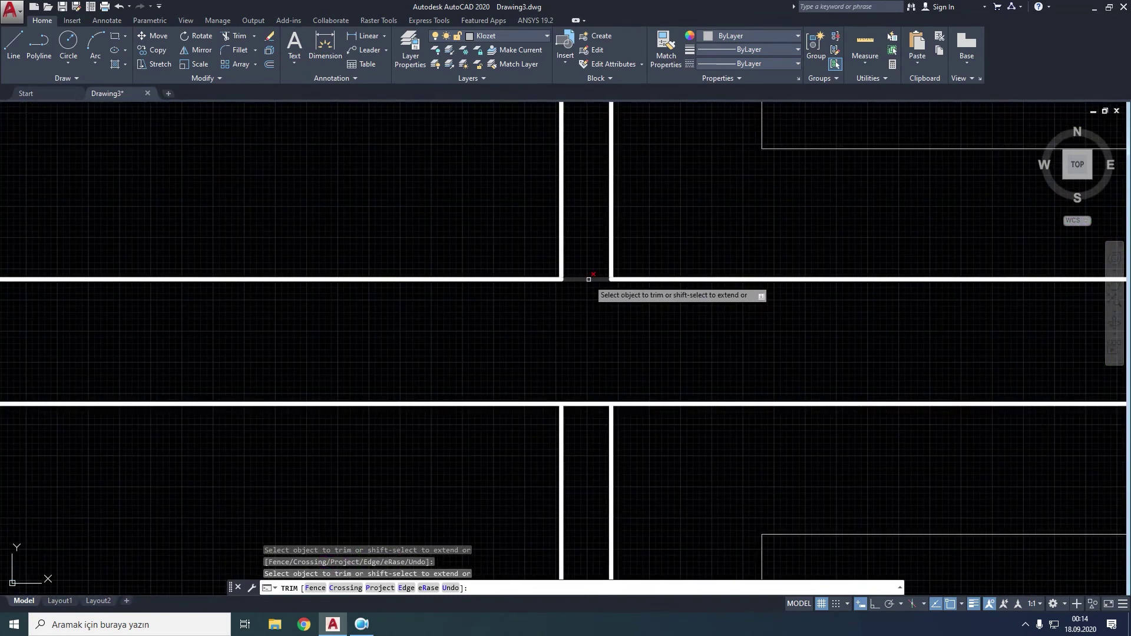
left_click(587, 279)
scroll(790, 346, "down", 4)
middle_click_drag(789, 346, 55, 346)
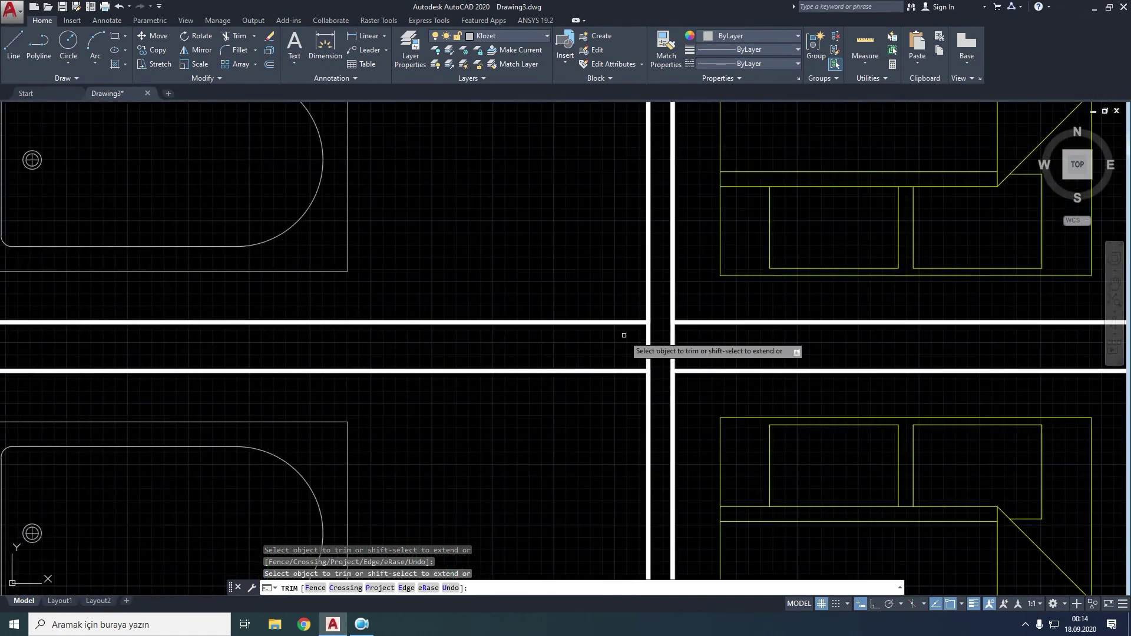
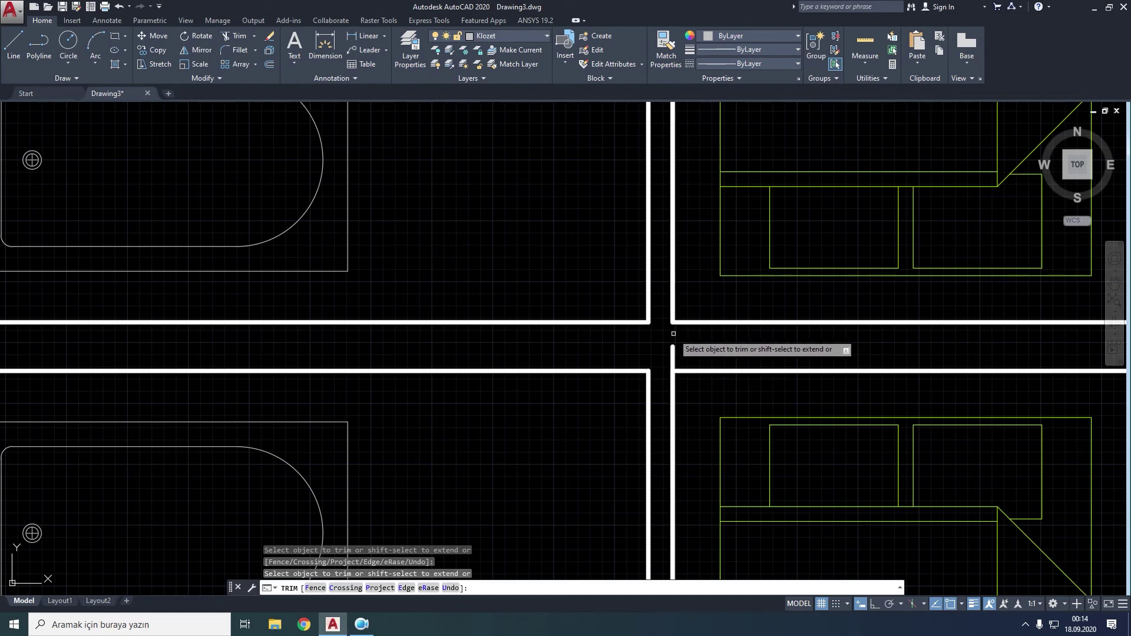
Step: Trim away the wall line crossing between the partition walls
scroll(681, 348, "down", 3)
middle_click_drag(791, 354, 318, 280)
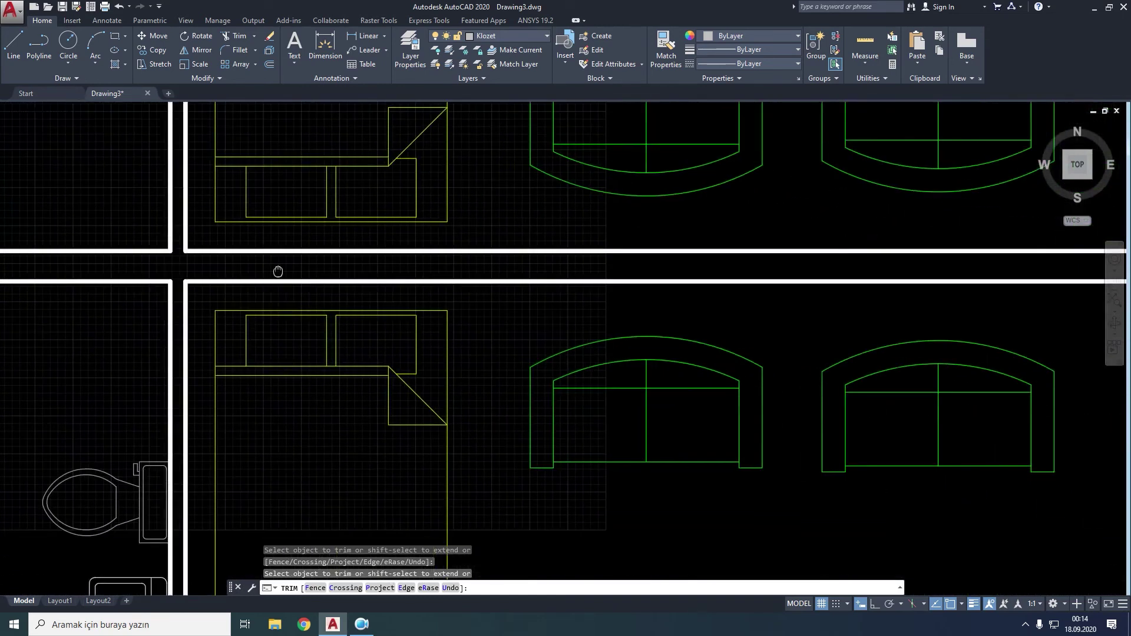
scroll(283, 262, "down", 2)
scroll(795, 247, "up", 4)
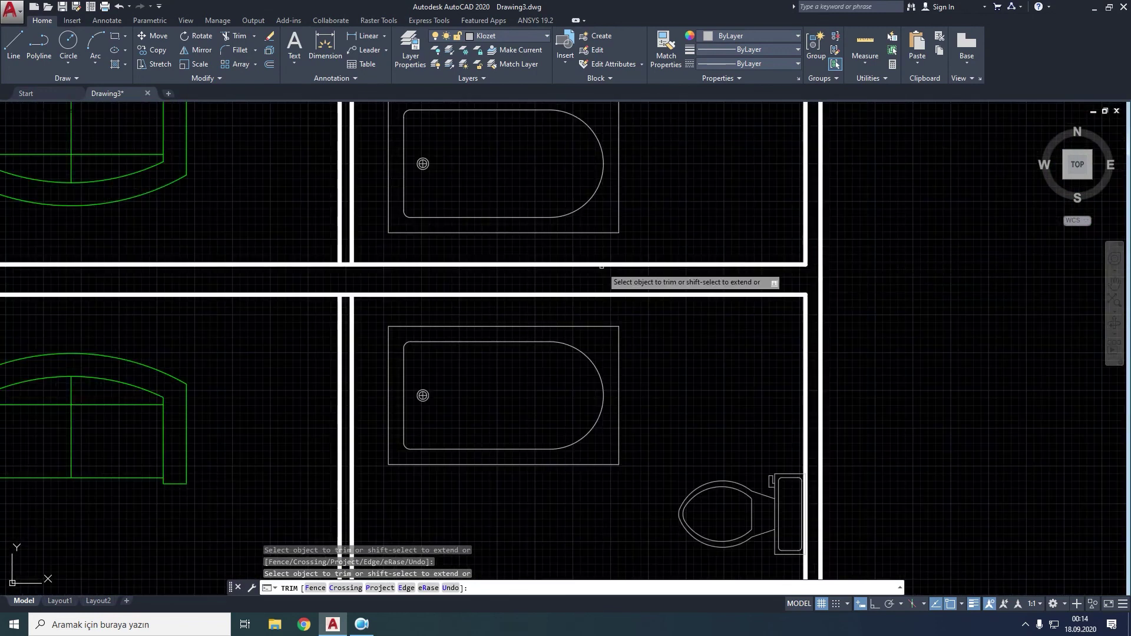
left_click(346, 264)
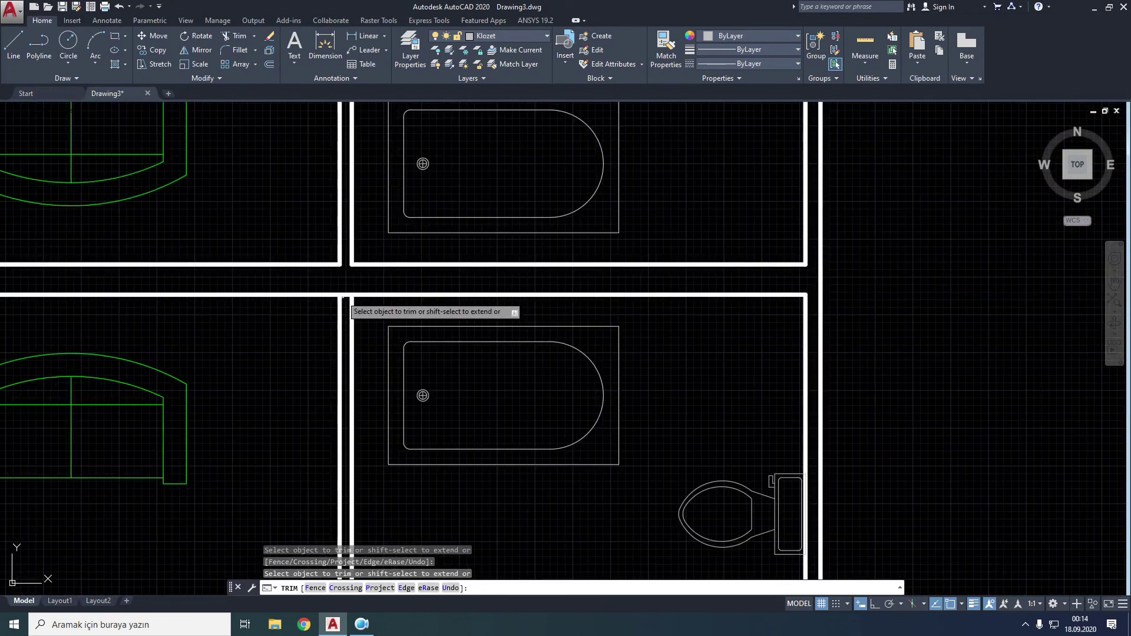
scroll(354, 309, "down", 2)
scroll(474, 377, "down", 2)
middle_click_drag(480, 403, 551, 121)
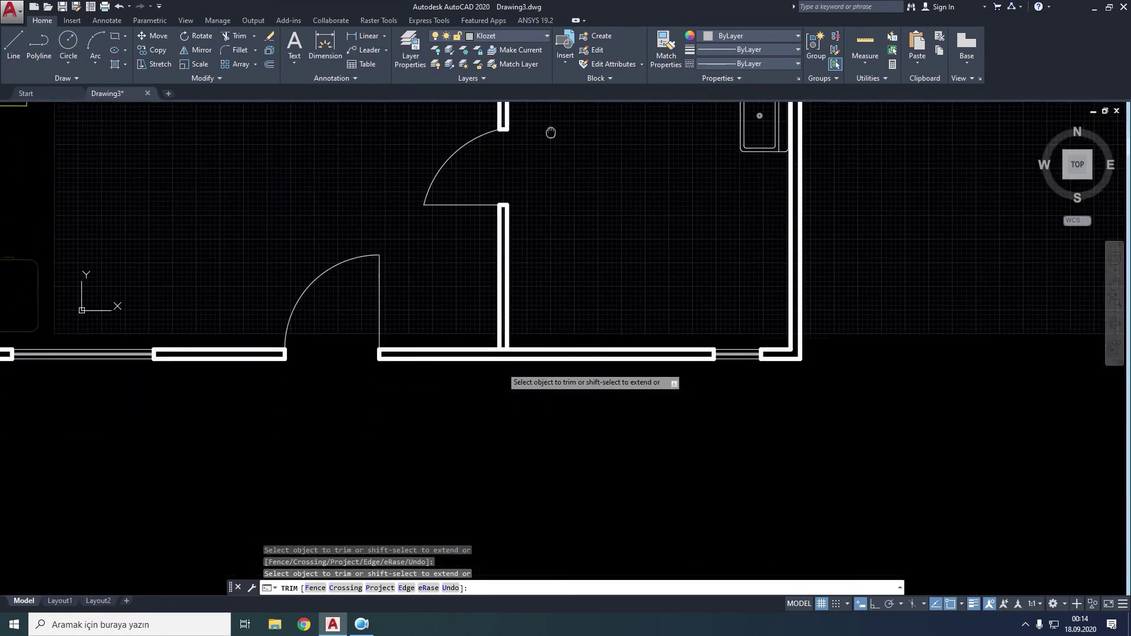
scroll(505, 341, "up", 2)
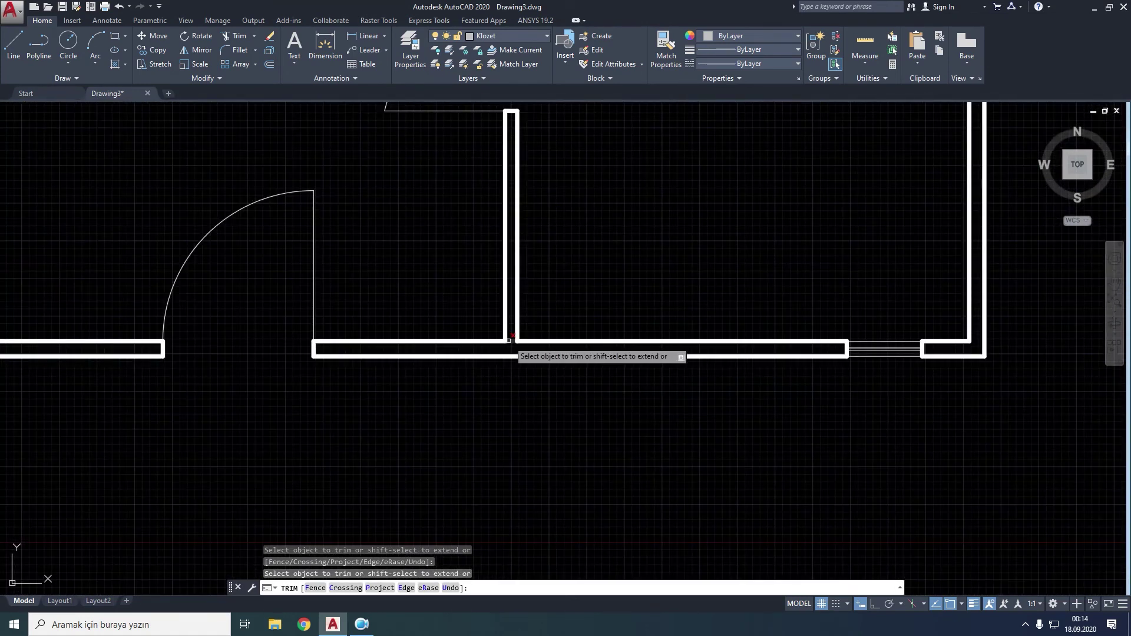
scroll(580, 298, "down", 2)
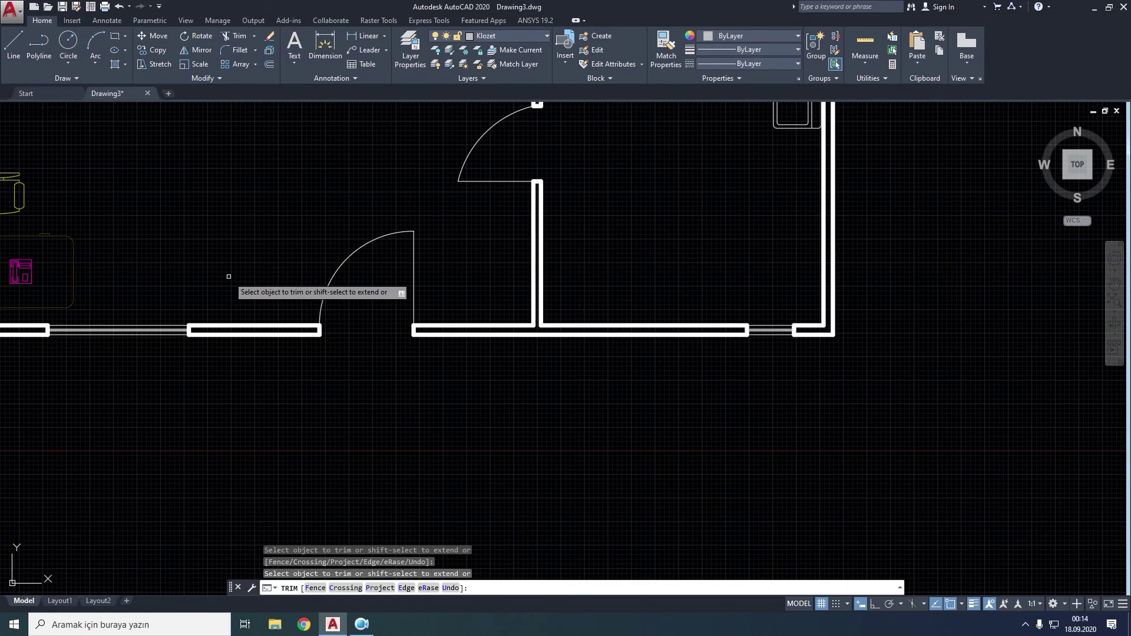
middle_click_drag(230, 274, 638, 321)
scroll(297, 395, "up", 2)
scroll(306, 382, "up", 2)
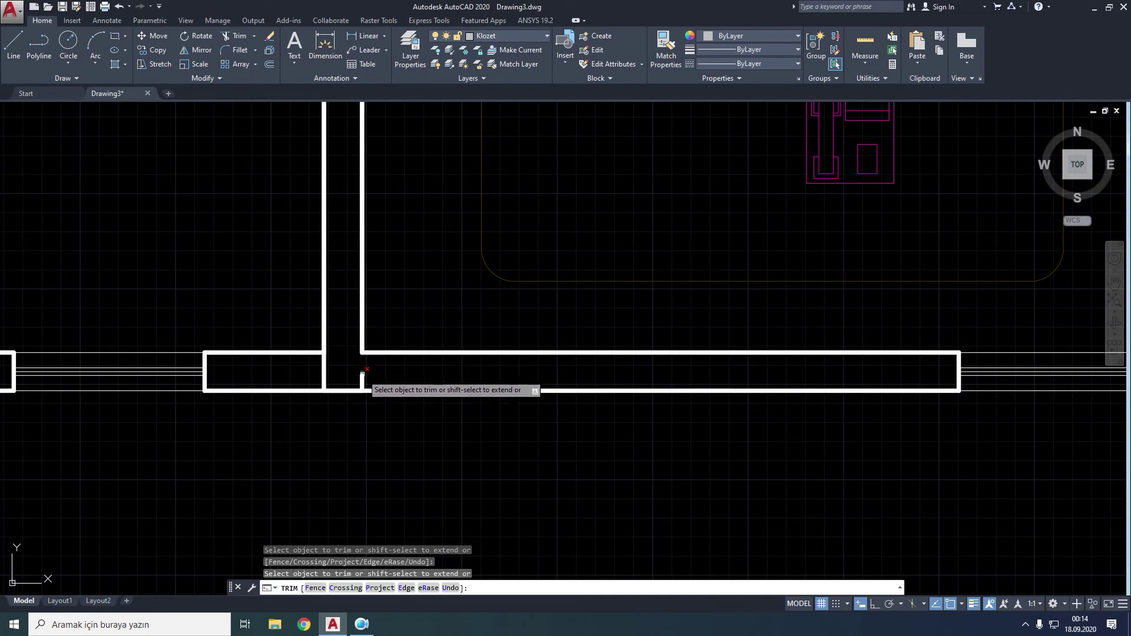
Step: Erase the two leftover wall stubs at the T-junction using Trim's eRase option
right_click(362, 374)
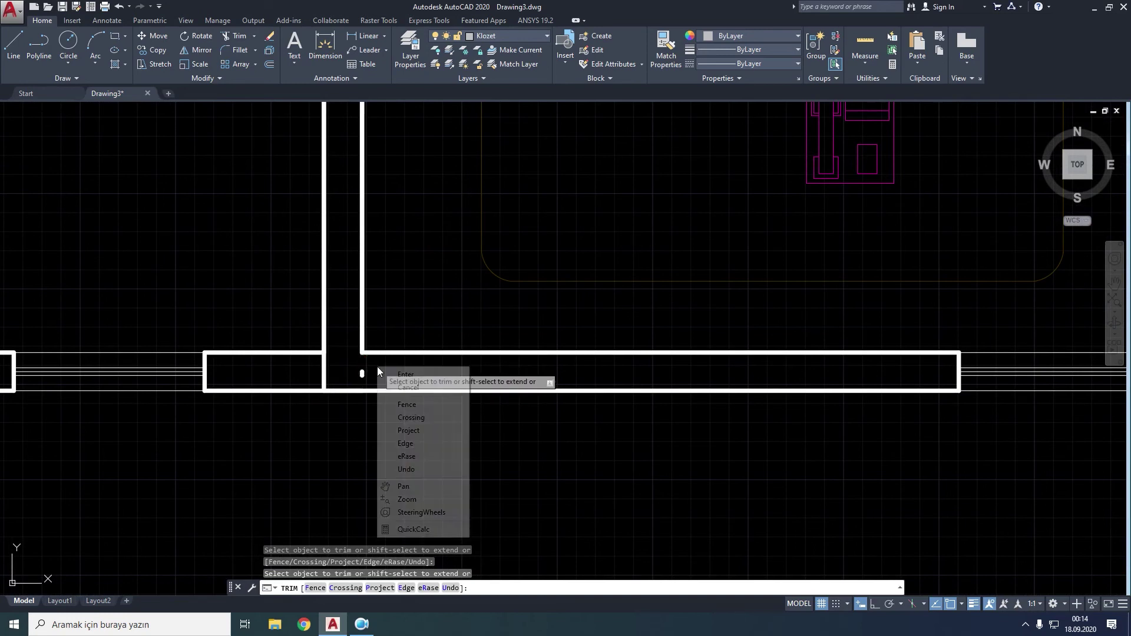
left_click(406, 457)
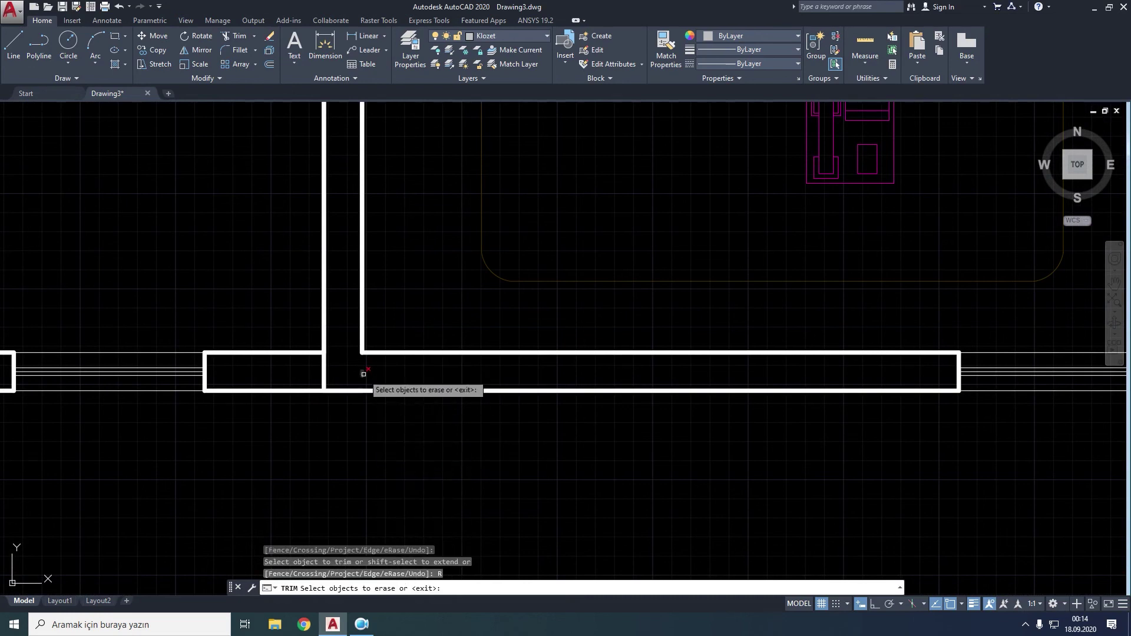
left_click(362, 373)
key("Return")
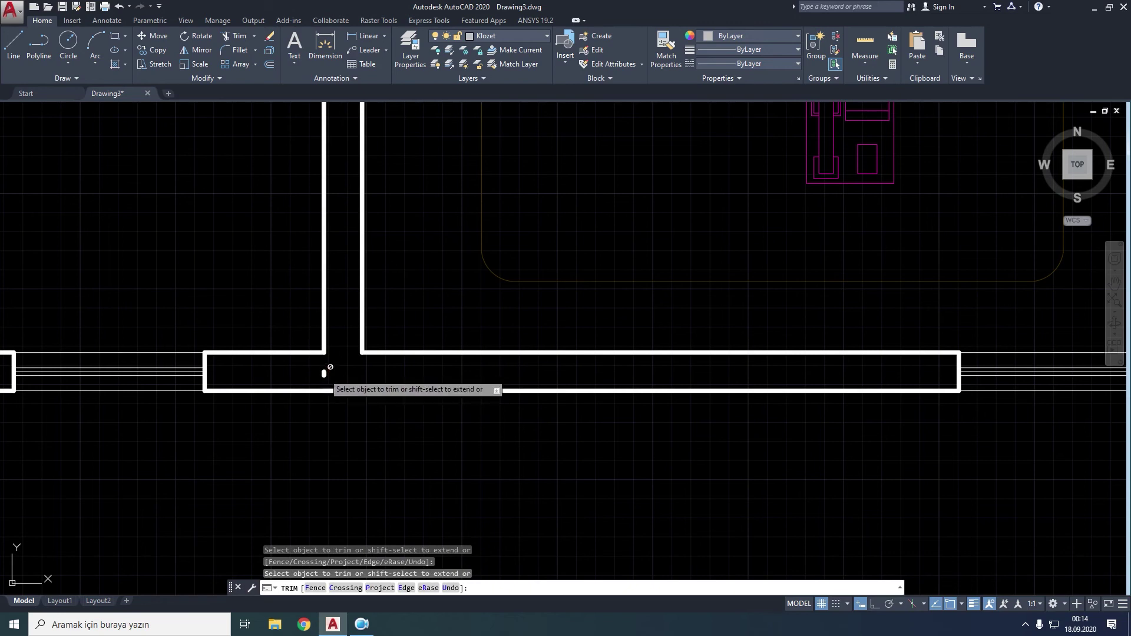
right_click(340, 370)
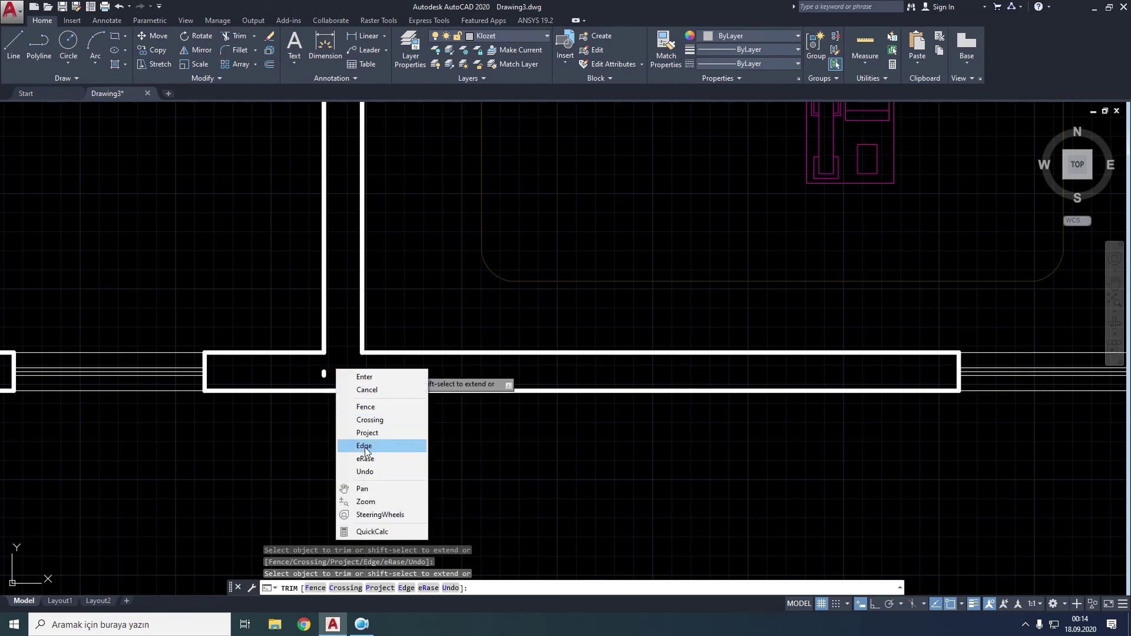
left_click(365, 458)
left_click(325, 372)
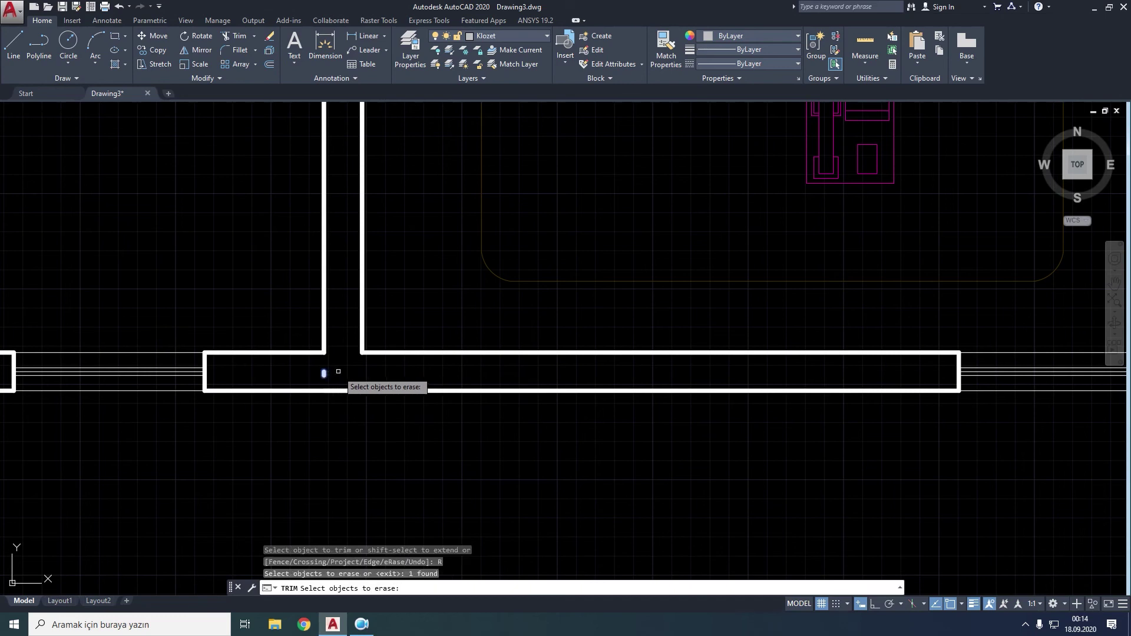
key("Return")
scroll(245, 329, "down", 5)
scroll(272, 327, "down", 3)
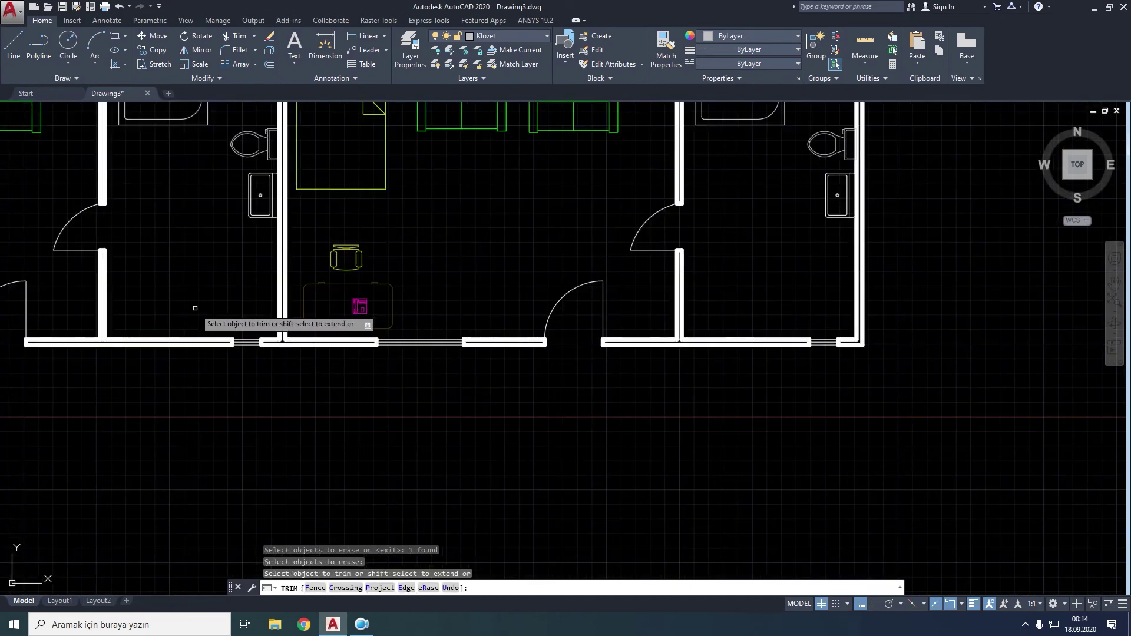
Step: Trim the wall lines crossing the corridor wall at the room junction
scroll(253, 324, "up", 2)
scroll(223, 318, "up", 2)
scroll(207, 323, "up", 3)
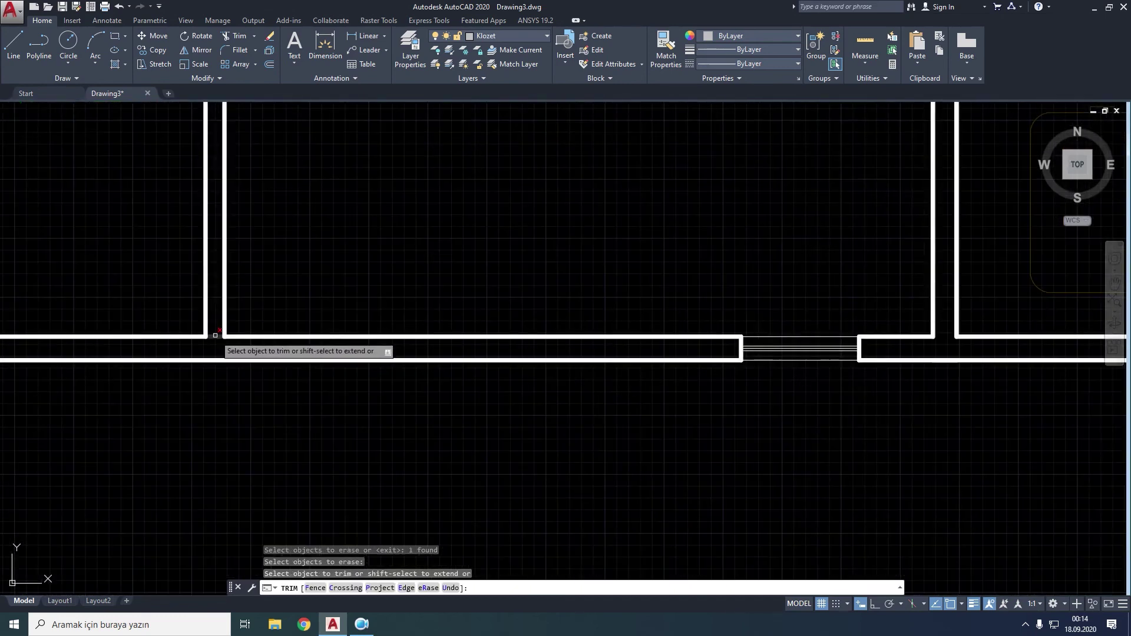
scroll(344, 304, "down", 4)
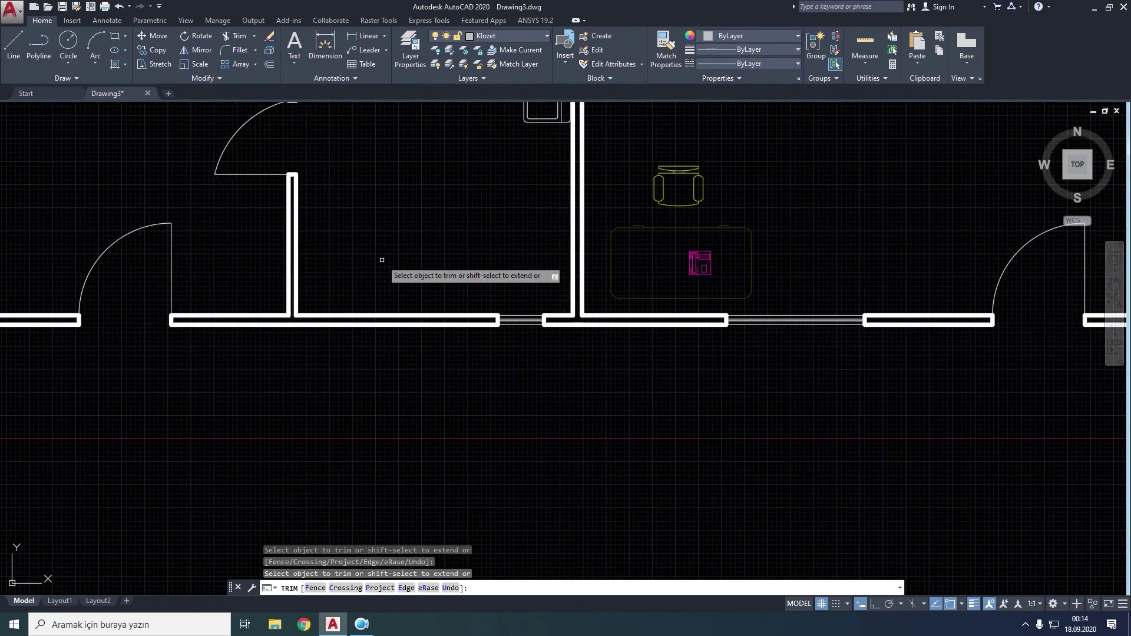
middle_click_drag(374, 252, 577, 309)
scroll(580, 312, "down", 2)
scroll(115, 353, "up", 2)
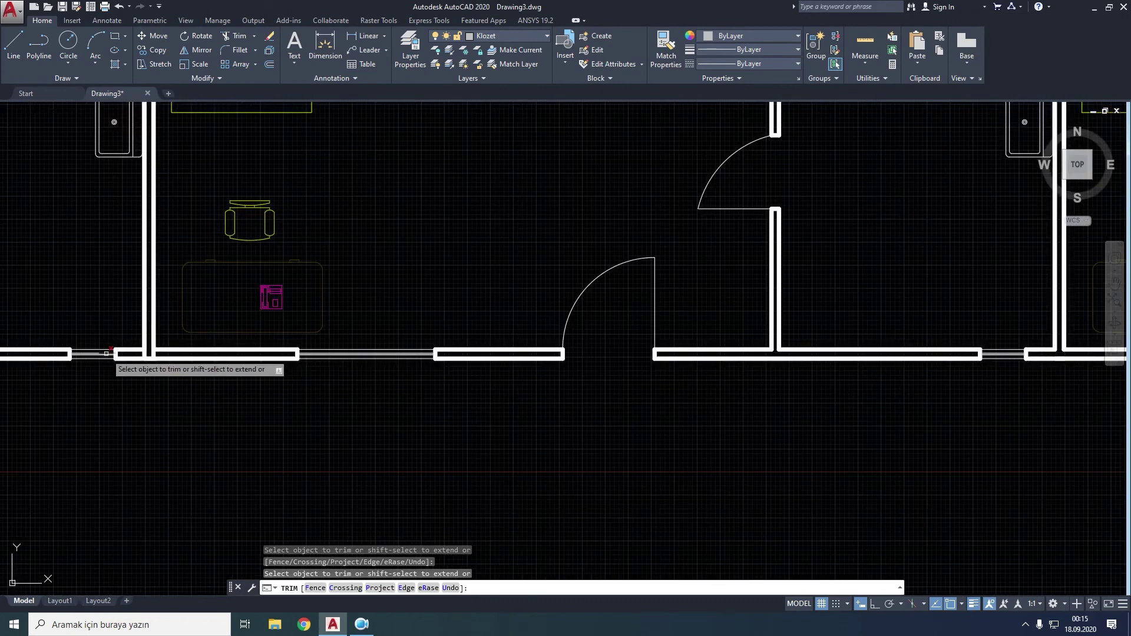
scroll(141, 349, "up", 5)
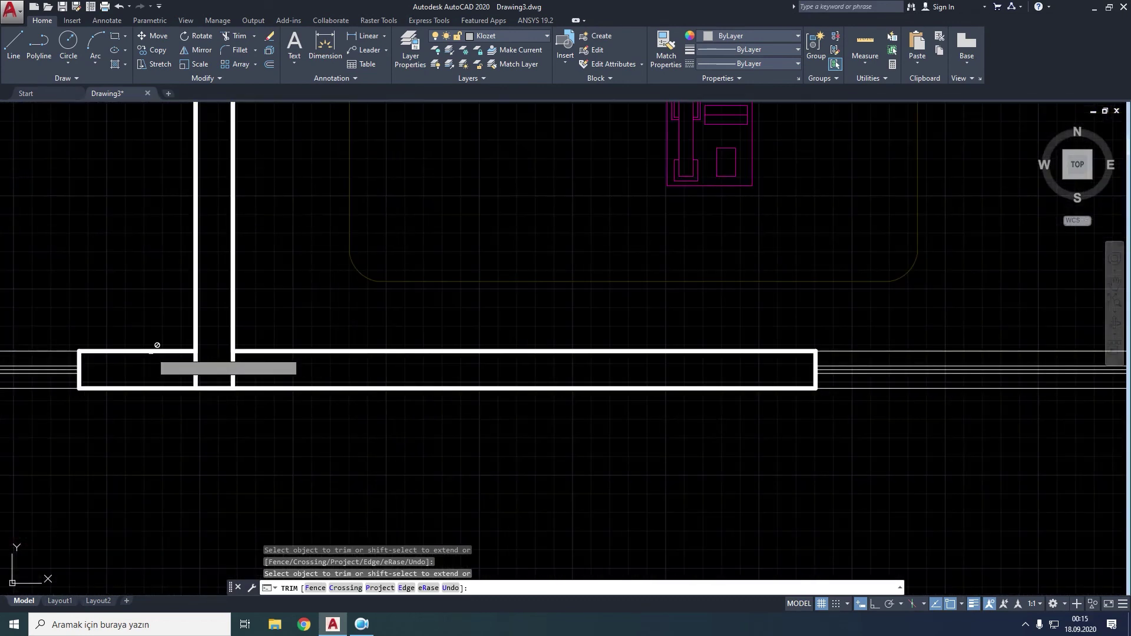
left_click(189, 363)
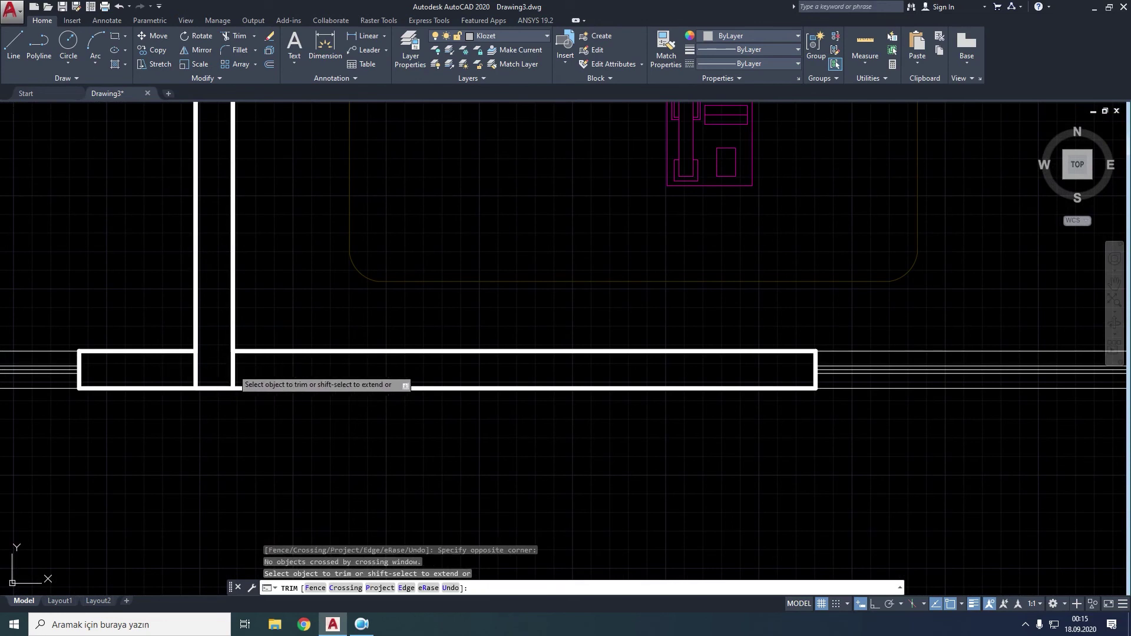
left_click(233, 360)
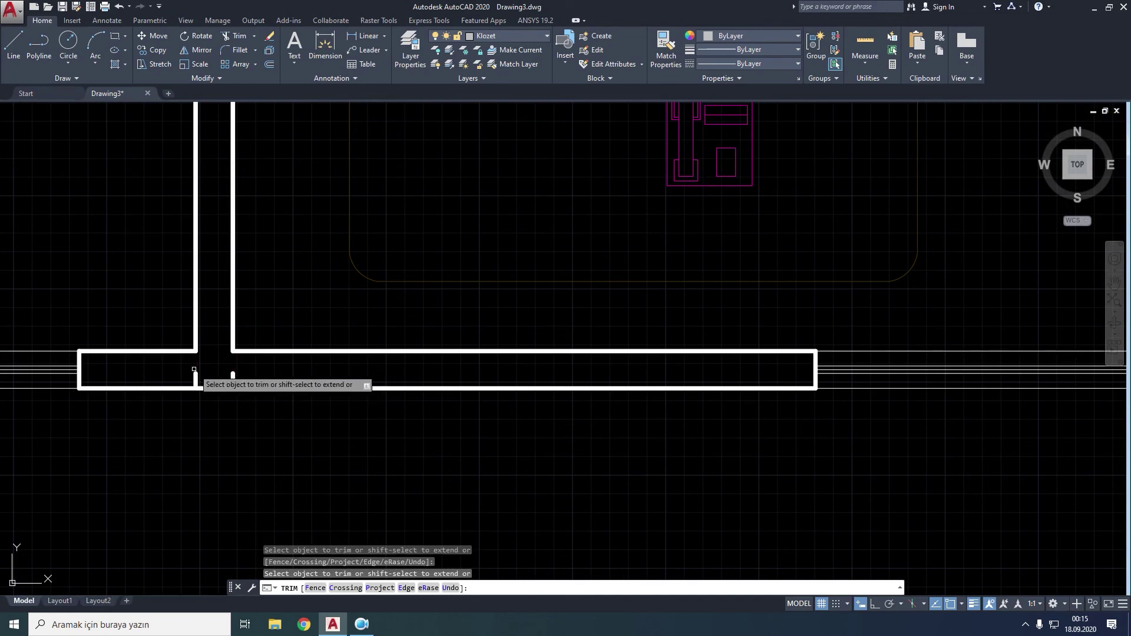
Step: Erase the two short leftover wall segments there via Trim's eRase option
right_click(244, 371)
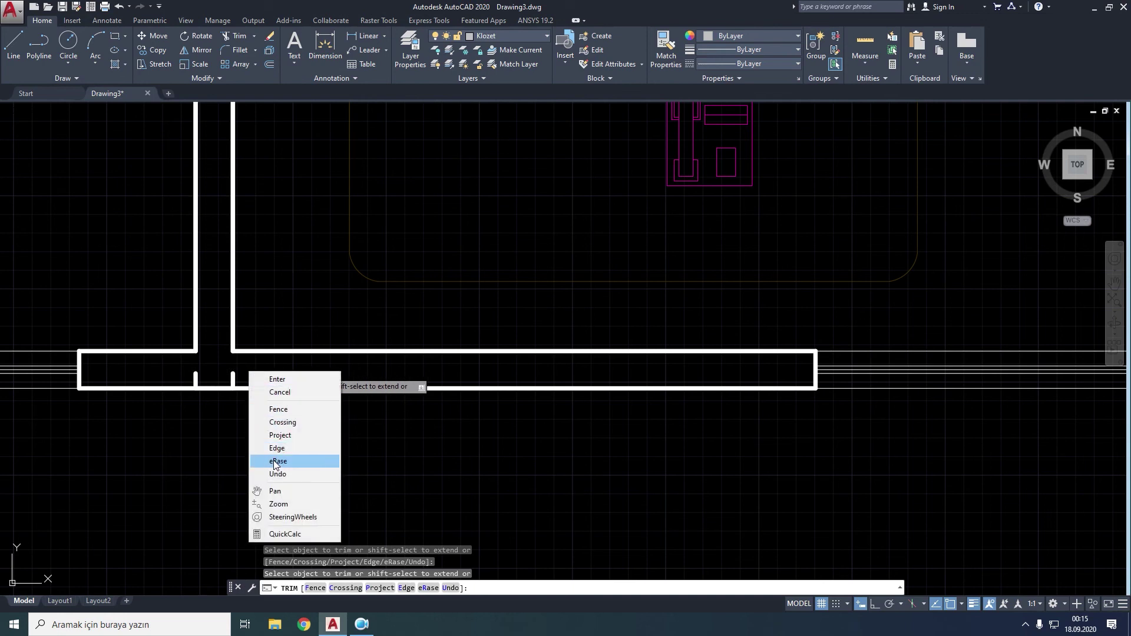
left_click(277, 464)
left_click(233, 375)
left_click(195, 377)
key("Return")
Step: Pan and zoom across the row of rooms to review the remaining wall junctions
scroll(271, 374, "down", 4)
scroll(169, 319, "down", 4)
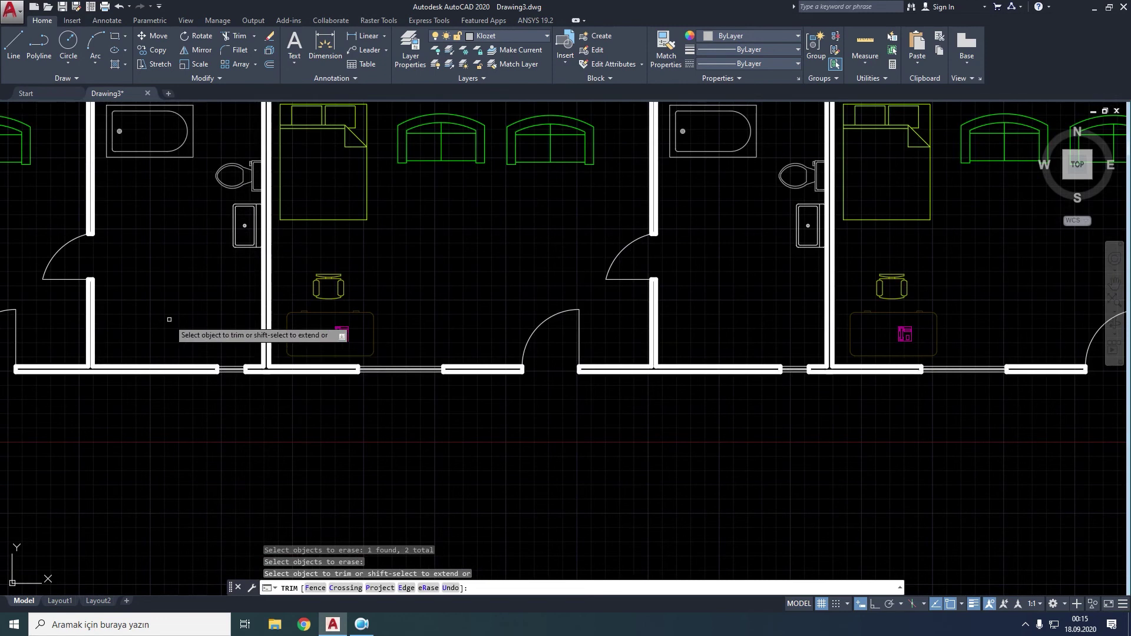
scroll(70, 350, "up", 2)
scroll(171, 321, "down", 5)
scroll(172, 321, "up", 2)
middle_click_drag(172, 321, 307, 331)
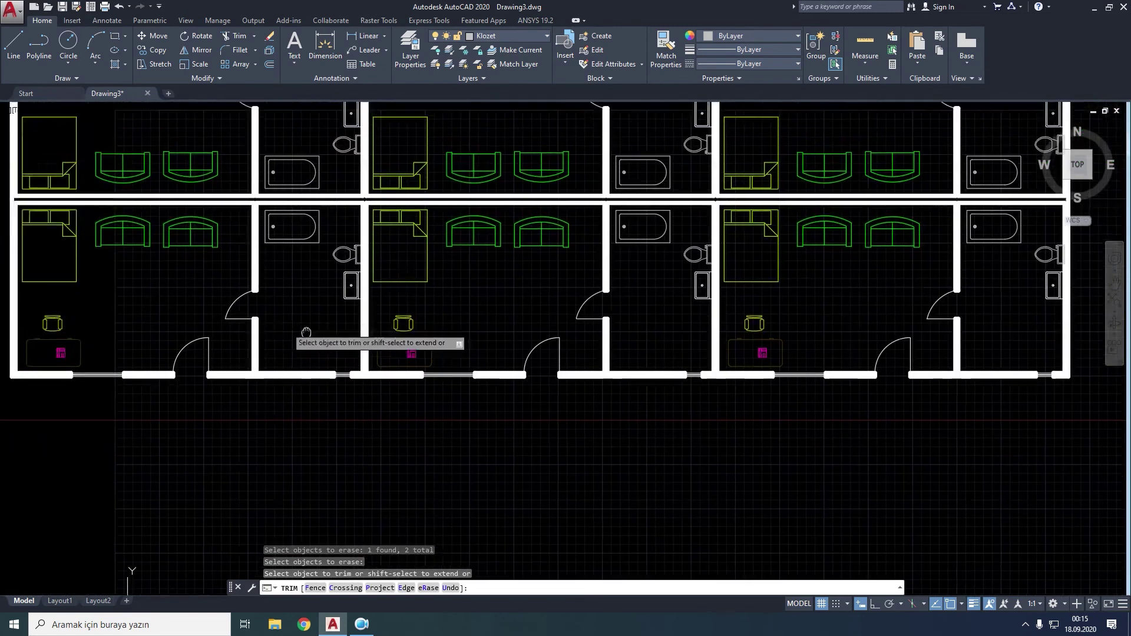
scroll(185, 203, "up", 8)
scroll(230, 236, "down", 3)
scroll(230, 236, "down", 1)
scroll(439, 342, "up", 2)
middle_click_drag(518, 330, 32, 252)
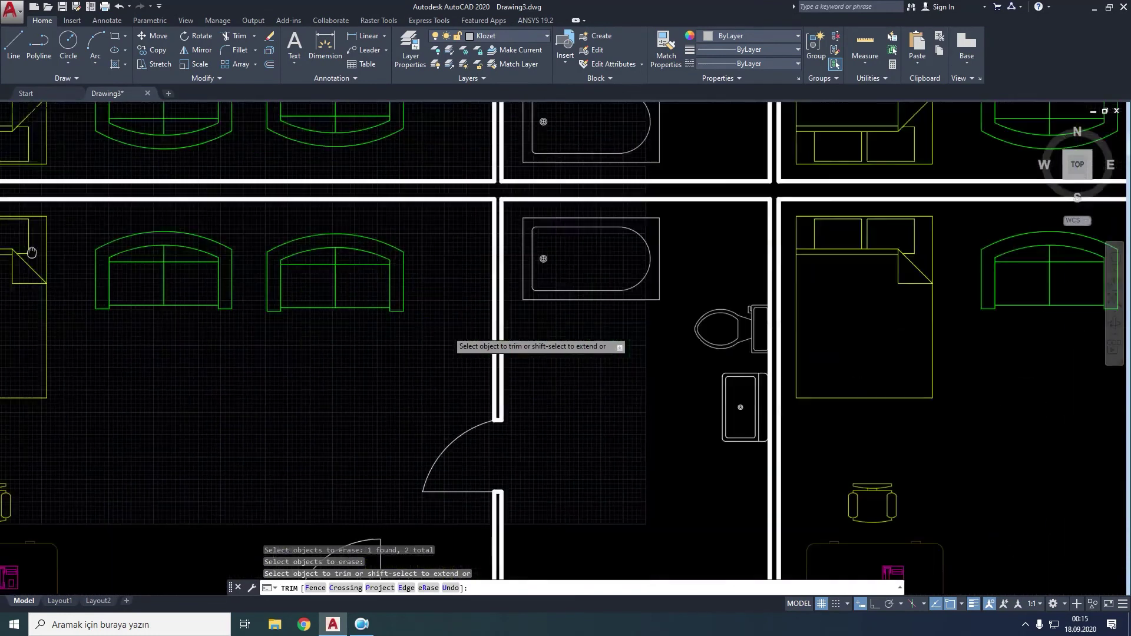
scroll(457, 329, "down", 2)
middle_click_drag(465, 350, 297, 311)
scroll(868, 360, "down", 2)
scroll(903, 287, "up", 2)
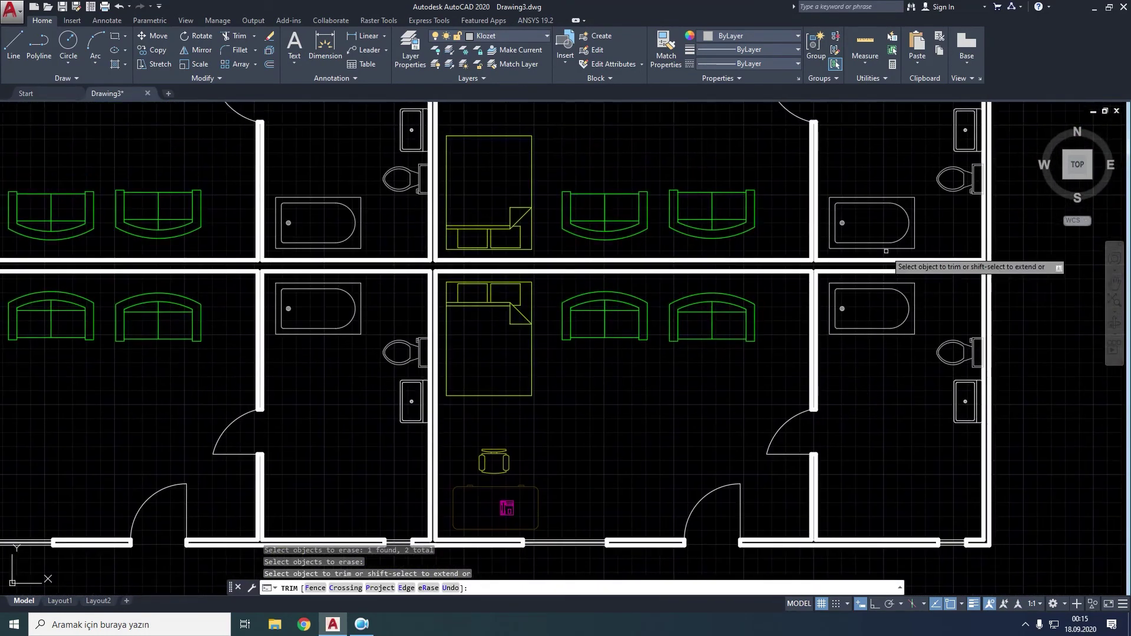
scroll(854, 247, "up", 2)
scroll(836, 224, "up", 2)
scroll(836, 224, "down", 4)
middle_click_drag(414, 194, 583, 337)
Step: Cancel Trim and make the Duvar wall layer current
key("Escape")
left_click(511, 39)
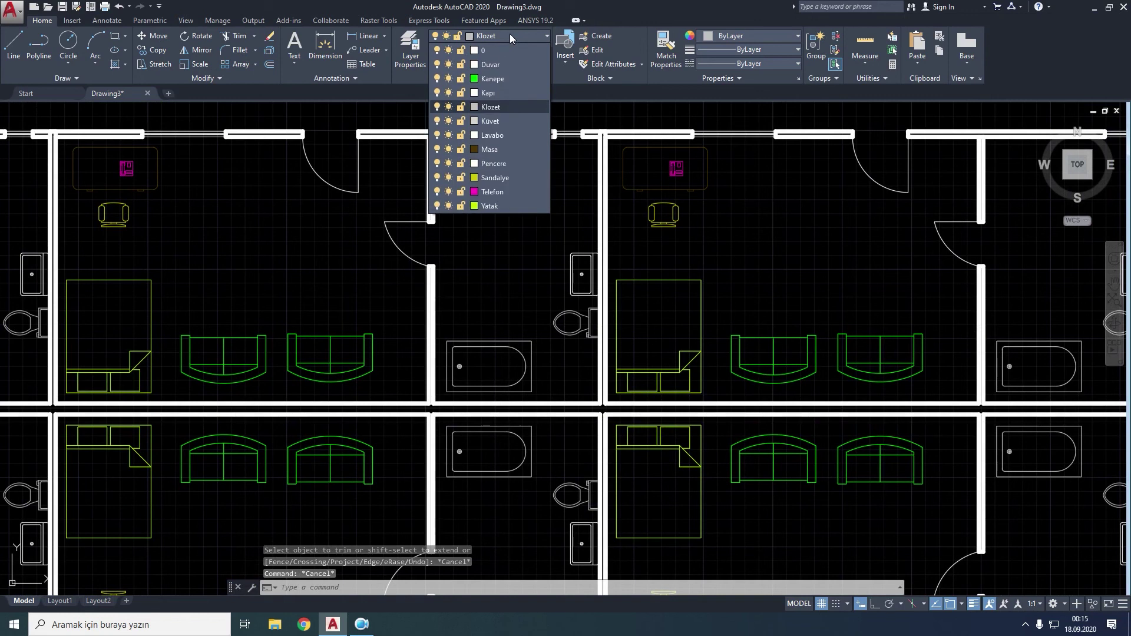
left_click(488, 64)
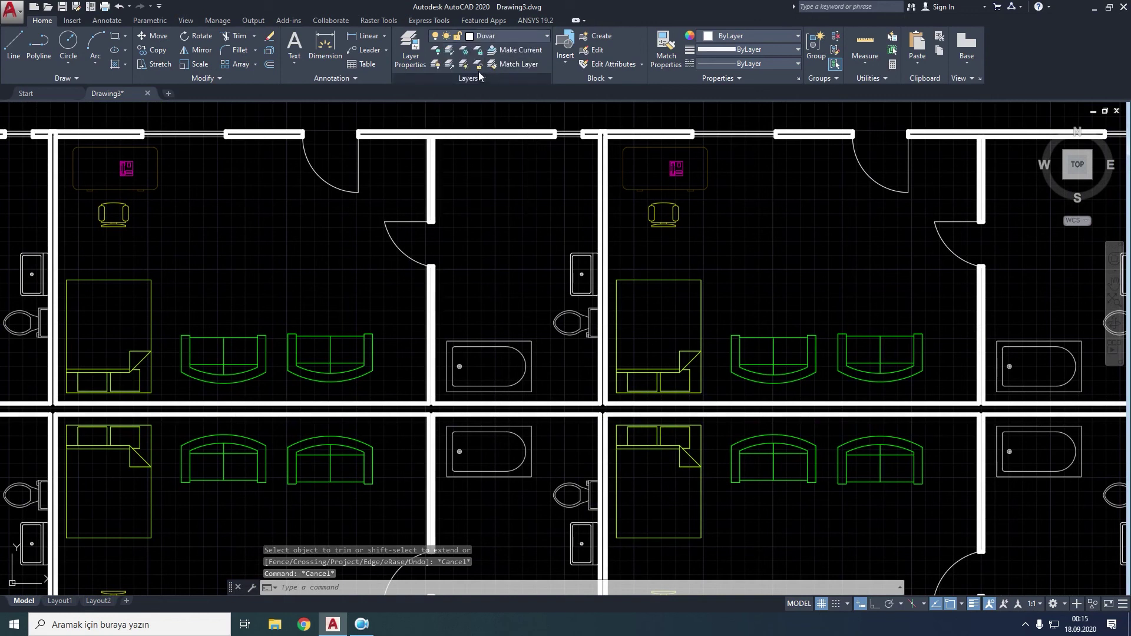
Step: Change Duvar's lineweight from 0.70 mm to 0.50 mm in Layer Properties
left_click(411, 47)
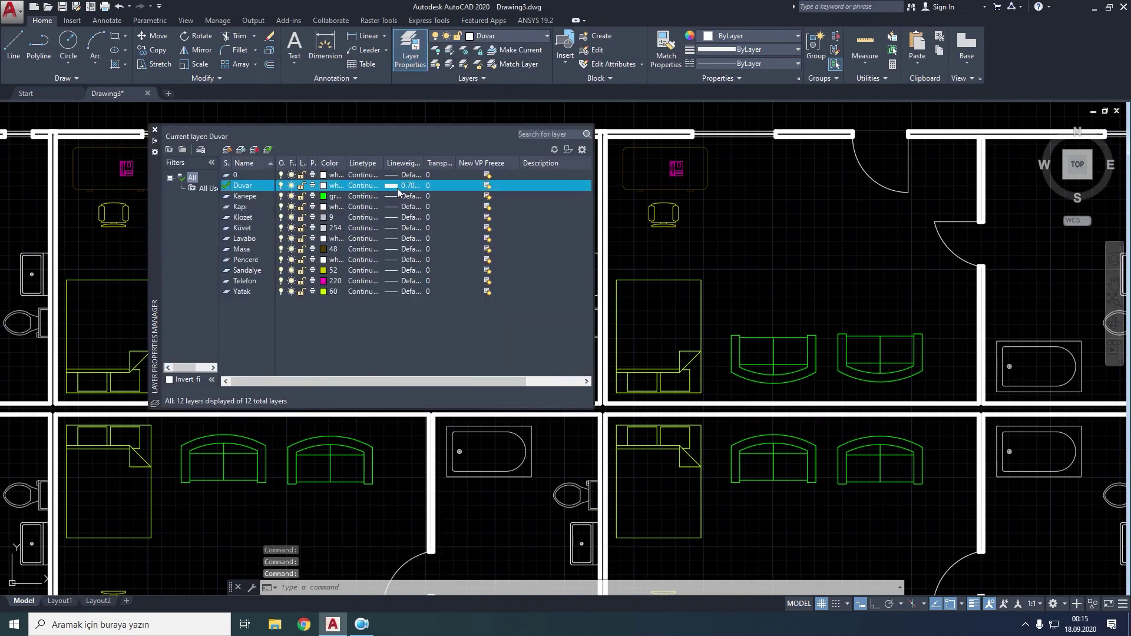
left_click(396, 186)
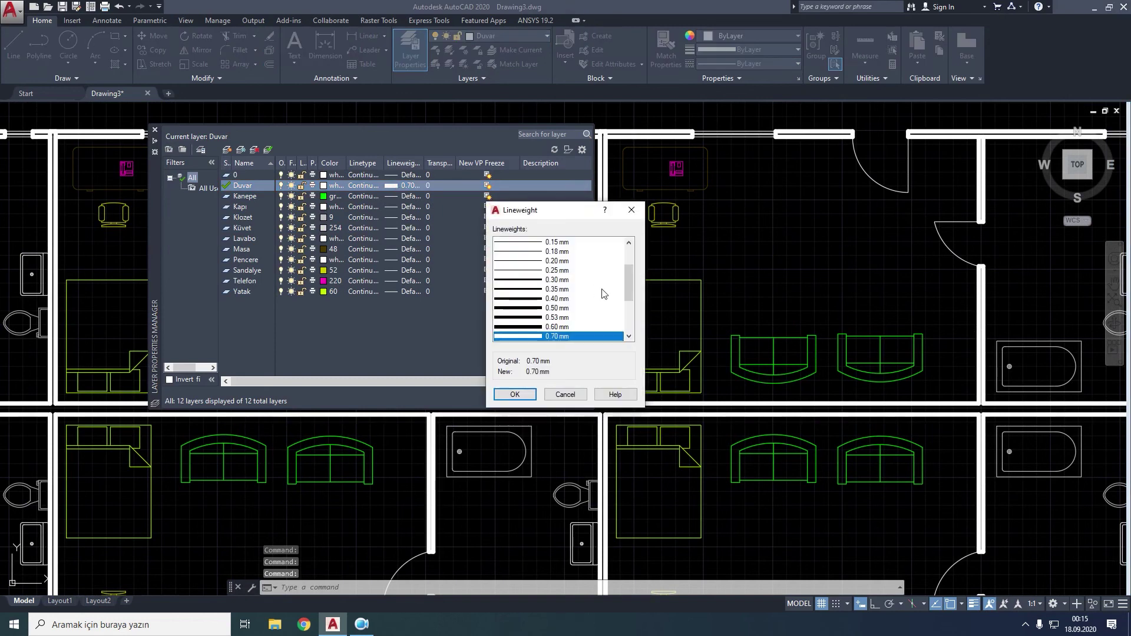
left_click(526, 308)
left_click(516, 395)
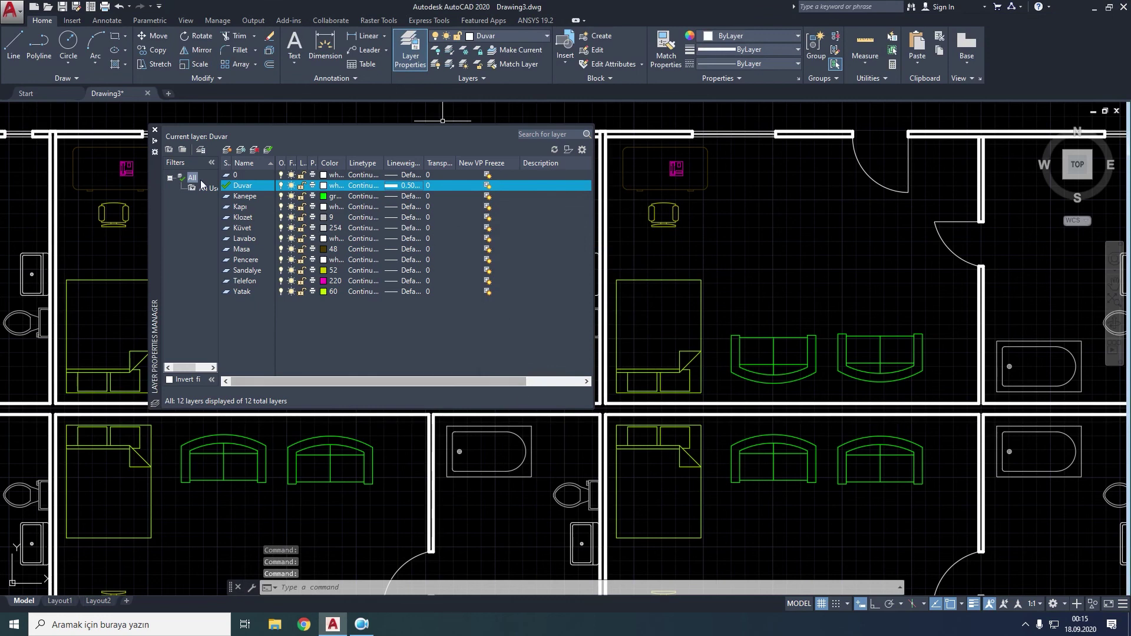
left_click(155, 130)
scroll(86, 133, "up", 4)
middle_click_drag(36, 112, 369, 195)
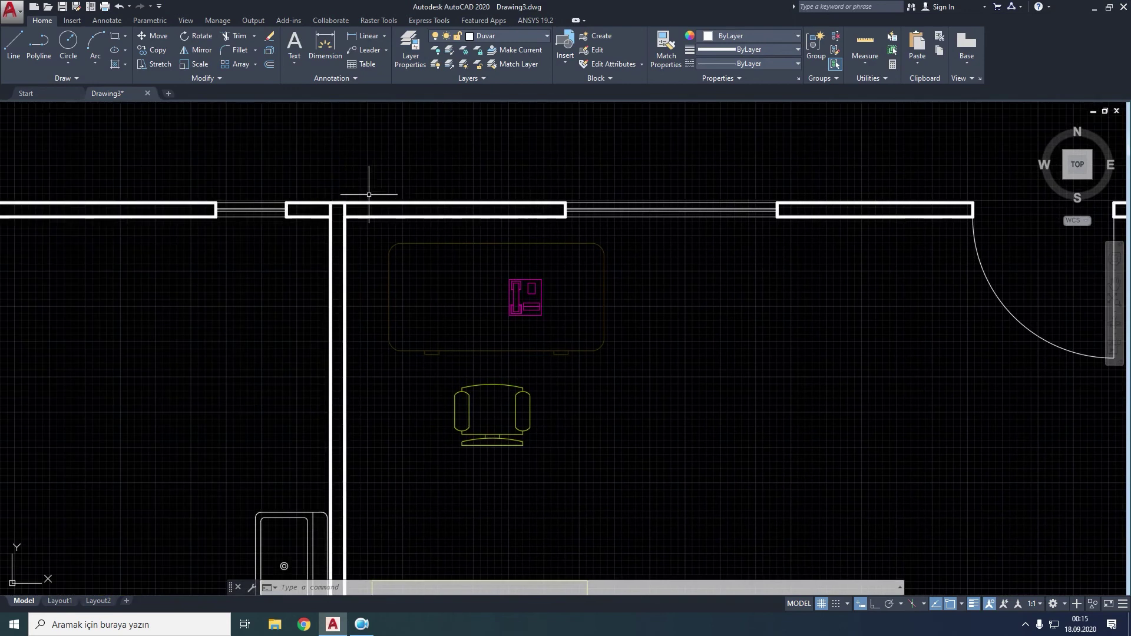
Step: Trim the top pieces of both wall lines at the top-left T-junction, using all objects as edges
left_click(238, 34)
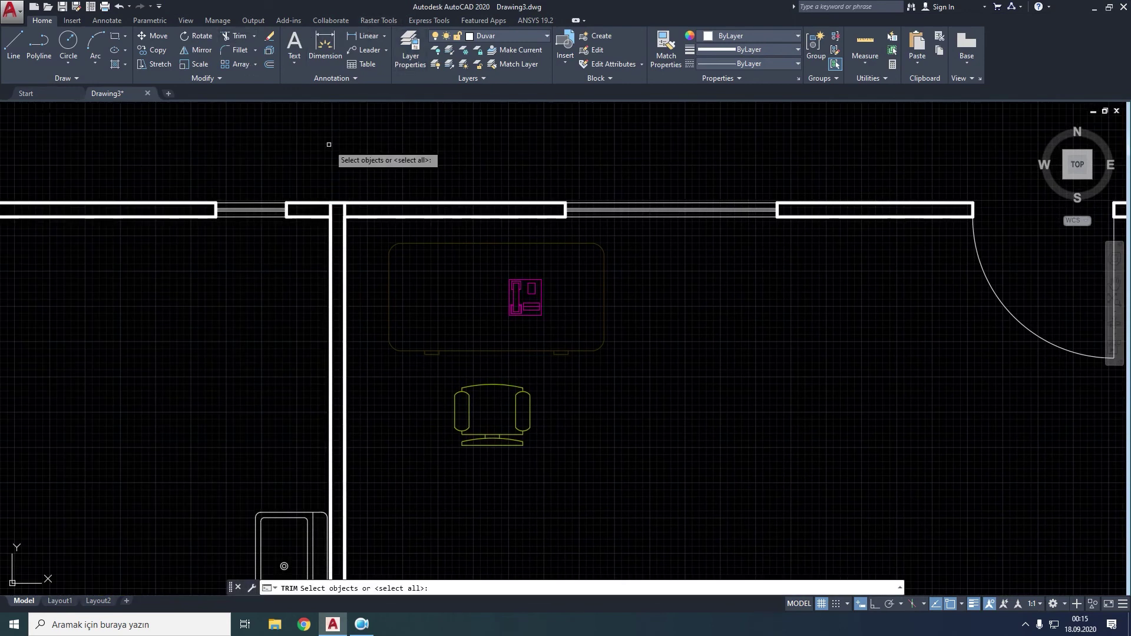
scroll(339, 157, "up", 1)
key("Return")
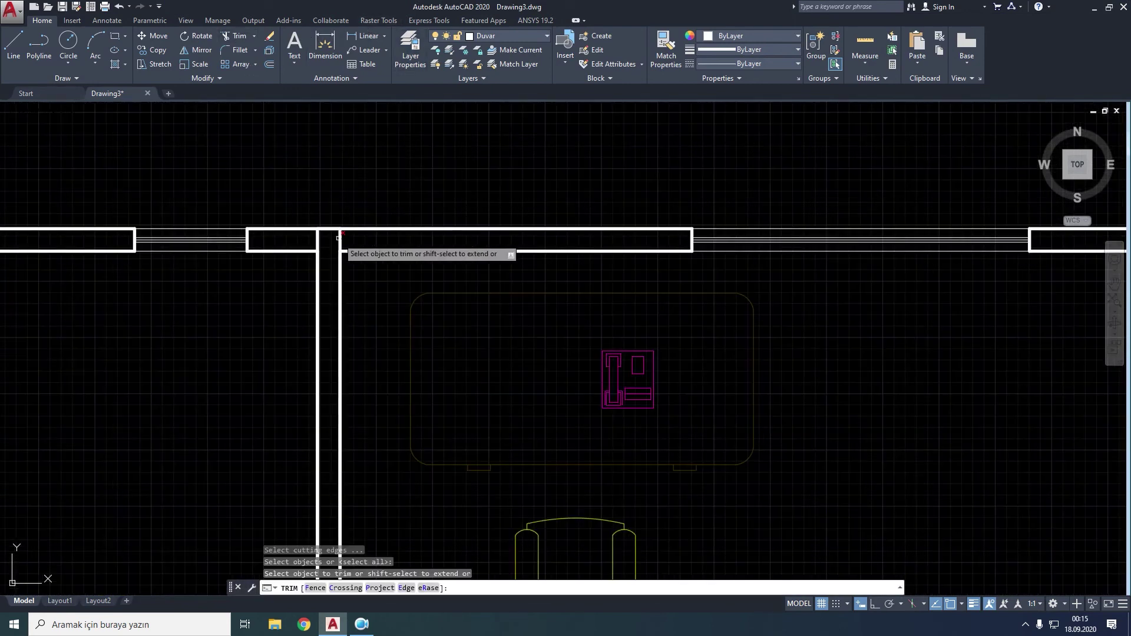
left_click(317, 235)
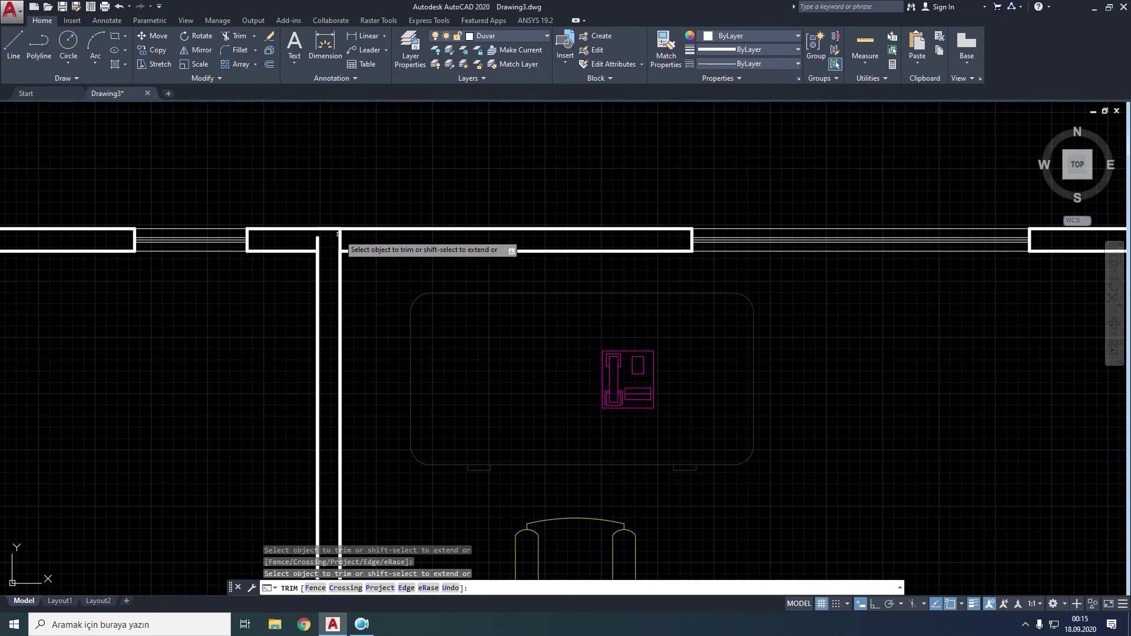
left_click(340, 235)
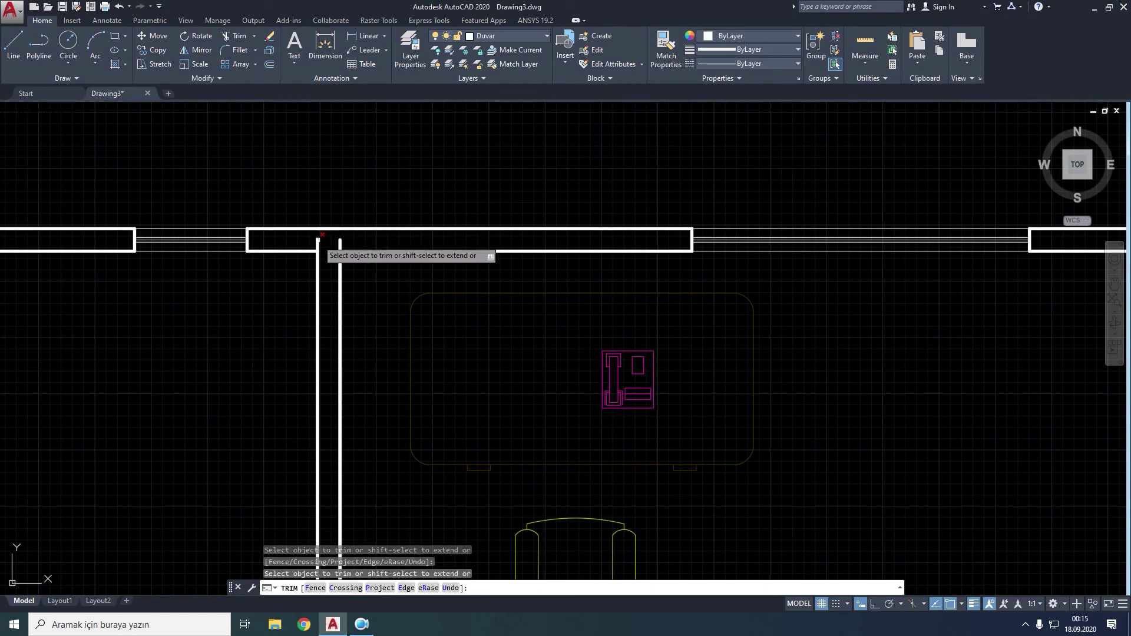
left_click(323, 232)
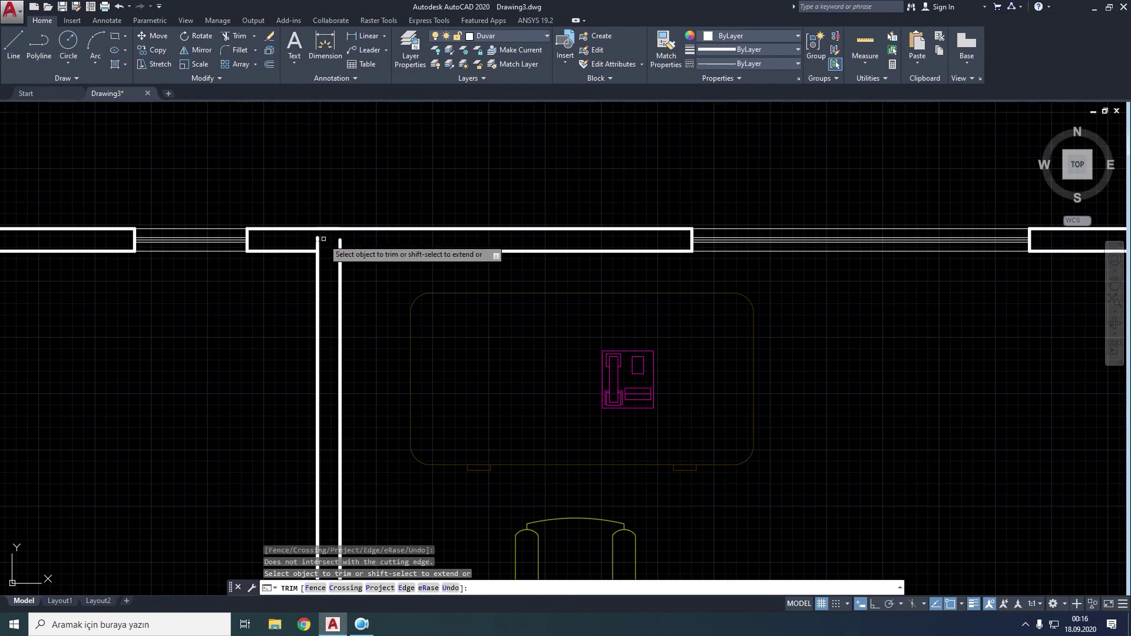
scroll(323, 238, "up", 4)
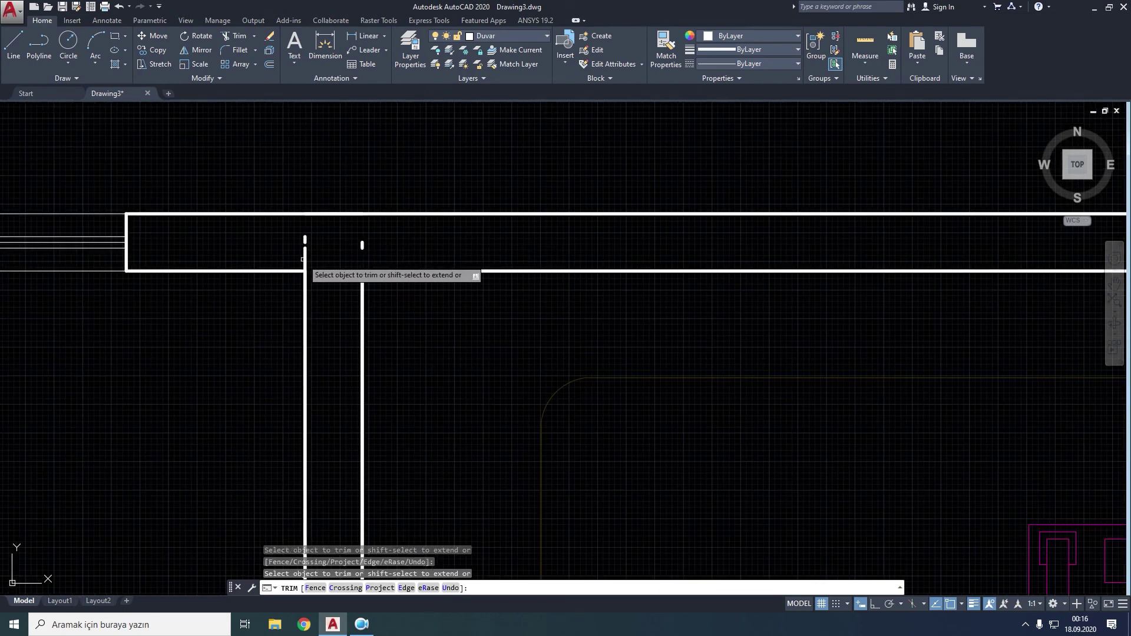
Step: Erase the two small wall stubs left at that junction with Trim's eRase option
right_click(408, 246)
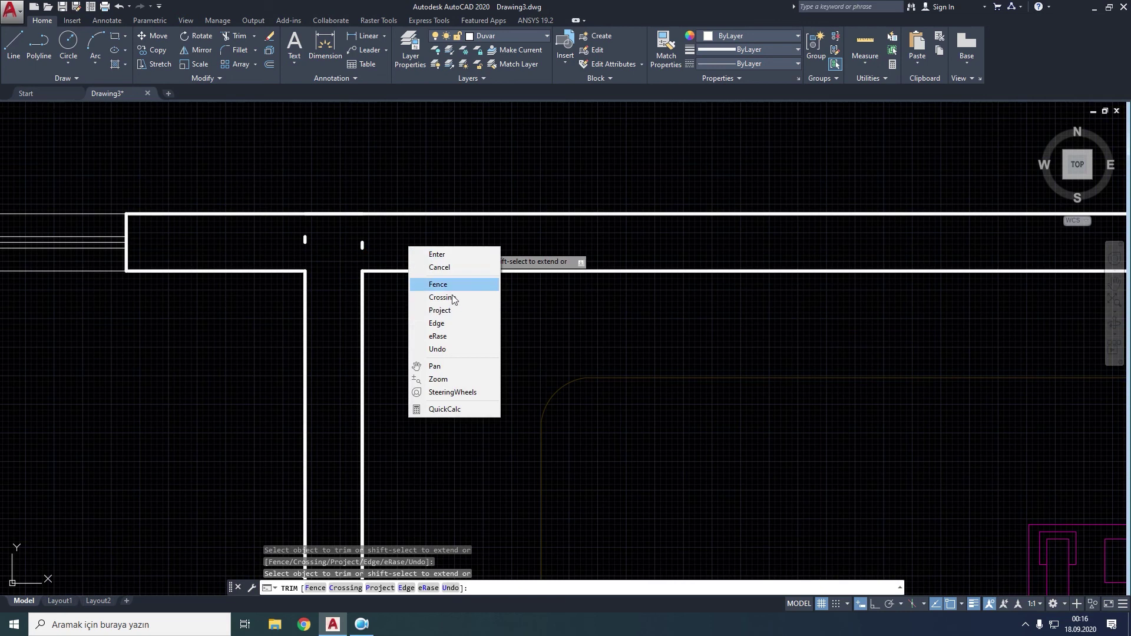
left_click(438, 337)
left_click(294, 247)
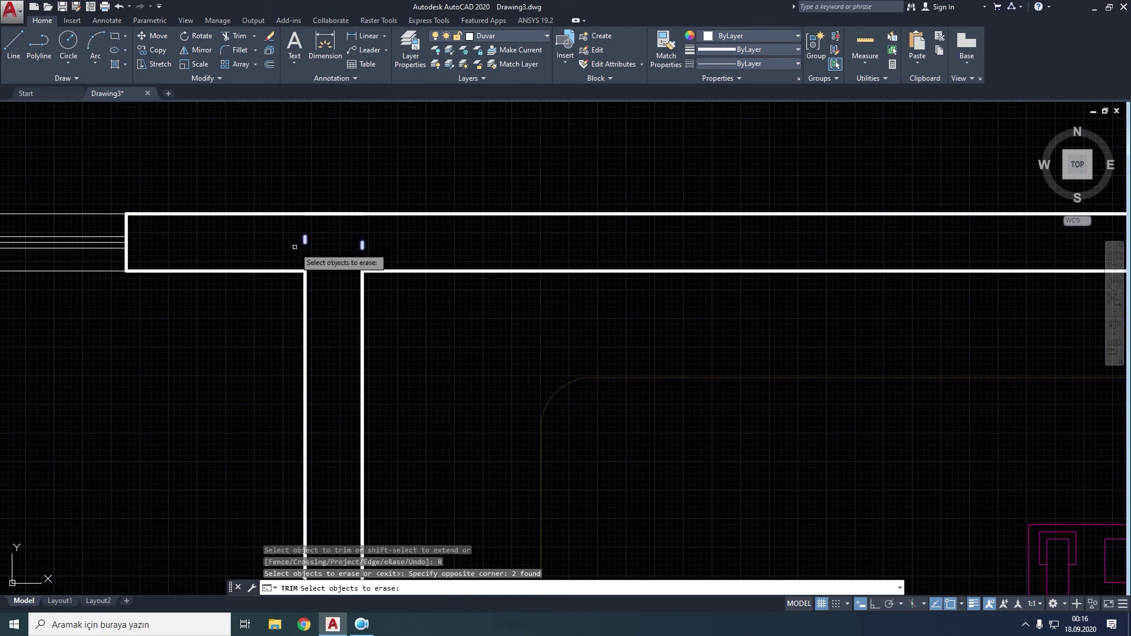
key("Return")
scroll(320, 240, "down", 8)
Step: Trim the leftover wall stub at the next partition-to-outer-wall junction
mouse_move(416, 216)
middle_mouse_down()
mouse_move(520, 218)
mouse_move(29, 202)
middle_mouse_up()
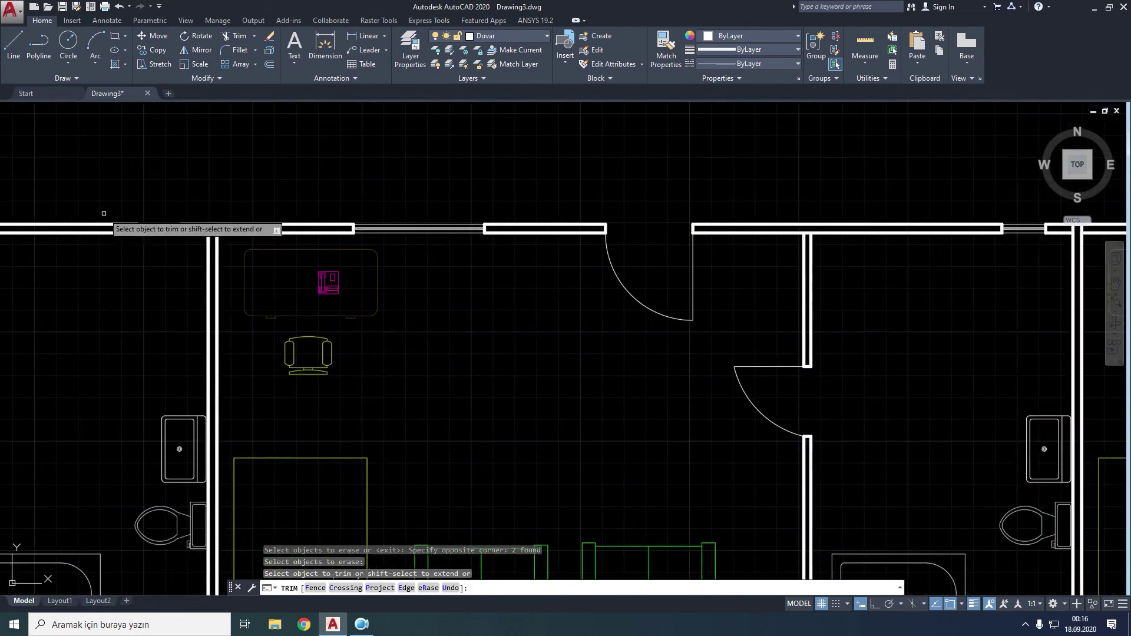
middle_click_drag(848, 248, 671, 267)
scroll(666, 262, "up", 6)
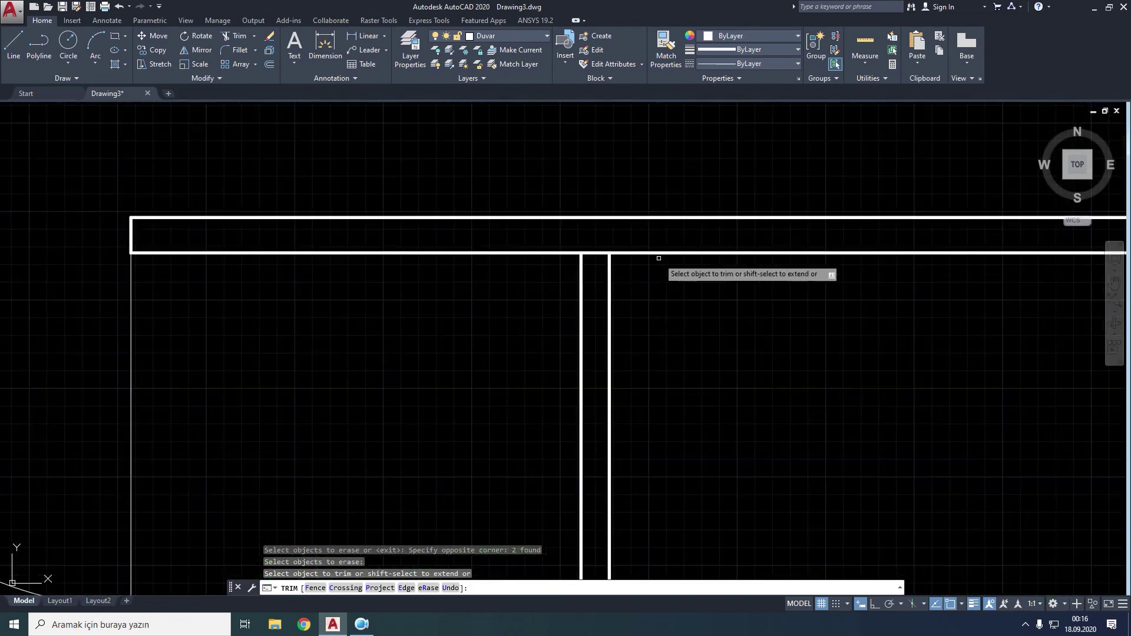
left_click(598, 254)
scroll(736, 280, "down", 4)
middle_click_drag(862, 352, 462, 236)
scroll(723, 142, "up", 4)
scroll(717, 156, "up", 2)
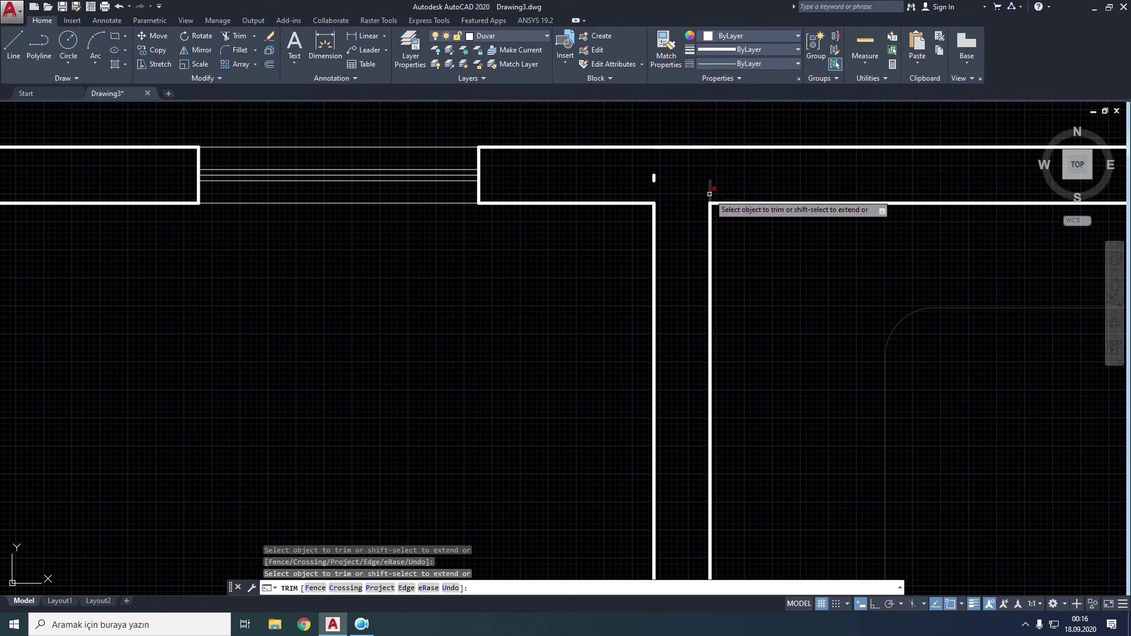
Step: Erase the leftover wall stub near the corridor, then view the whole six-room plan and end Trim
right_click(692, 168)
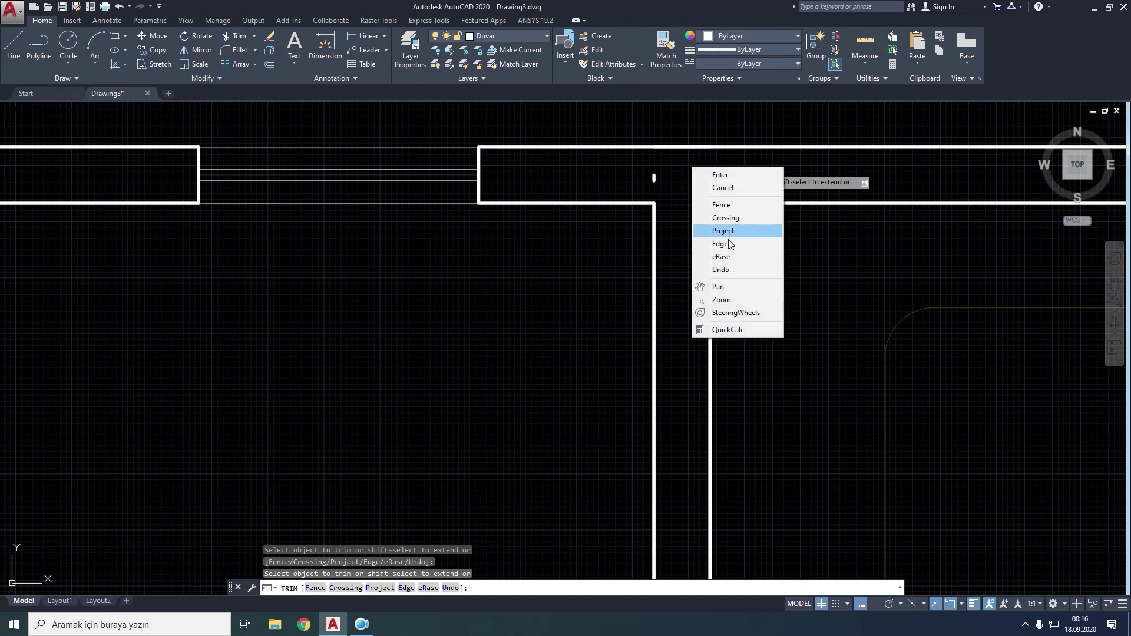
left_click(726, 260)
left_click(654, 176)
key("Return")
scroll(690, 177, "down", 2)
mouse_move(703, 182)
middle_mouse_down()
mouse_move(562, 179)
mouse_move(500, 199)
middle_mouse_up()
scroll(548, 209, "down", 2)
scroll(689, 227, "down", 3)
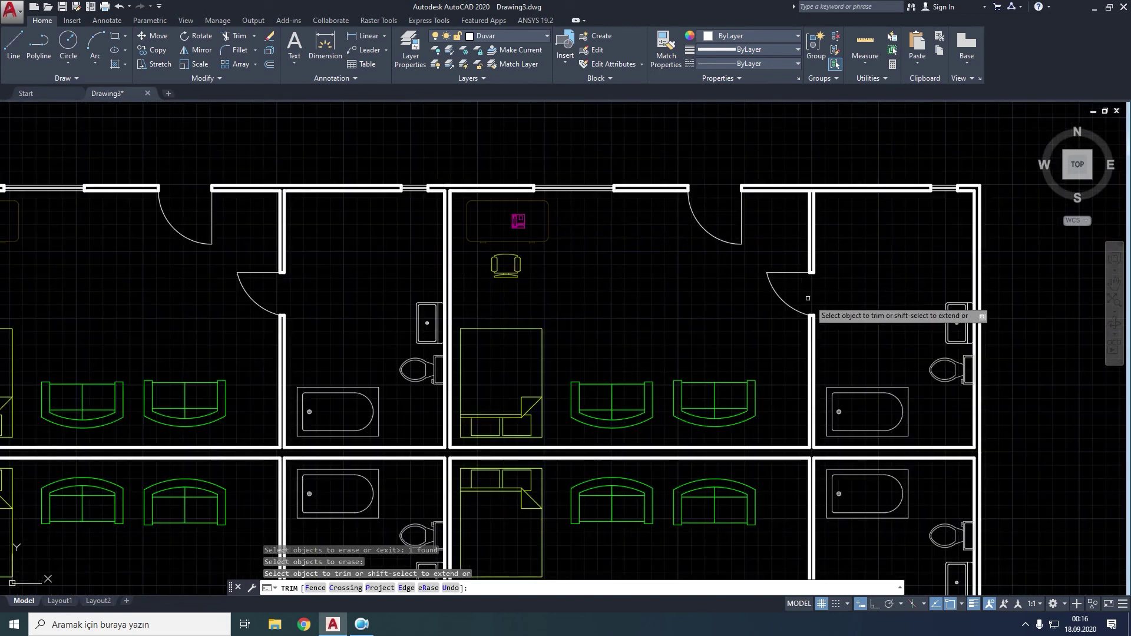
middle_click_drag(547, 377, 565, 264)
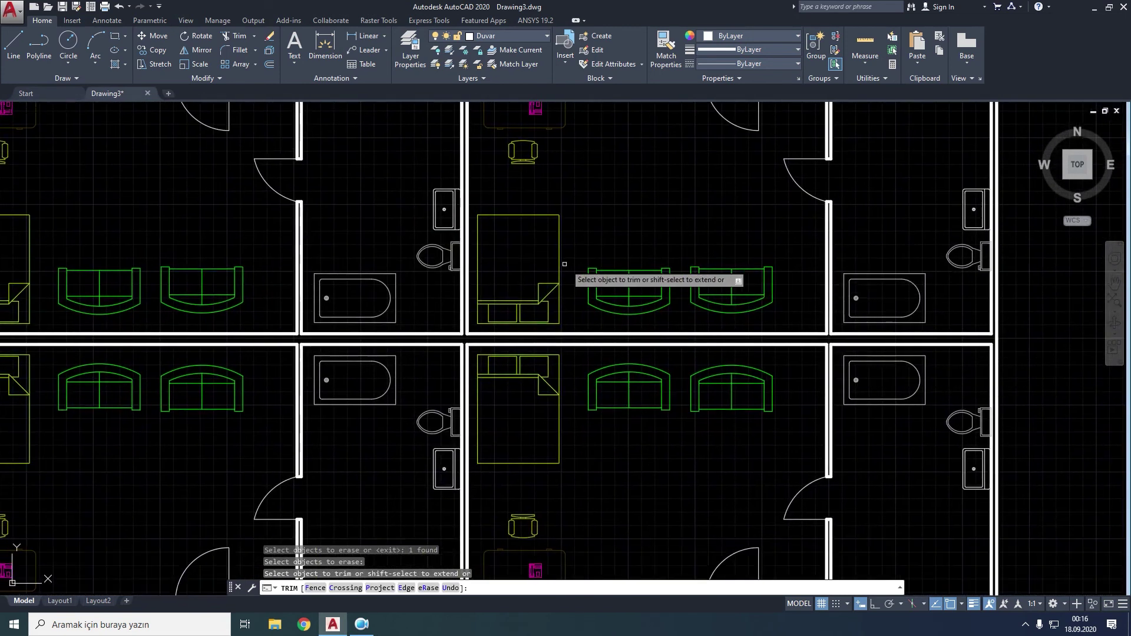
scroll(870, 209, "down", 2)
scroll(530, 222, "down", 1)
middle_click_drag(333, 252, 331, 302)
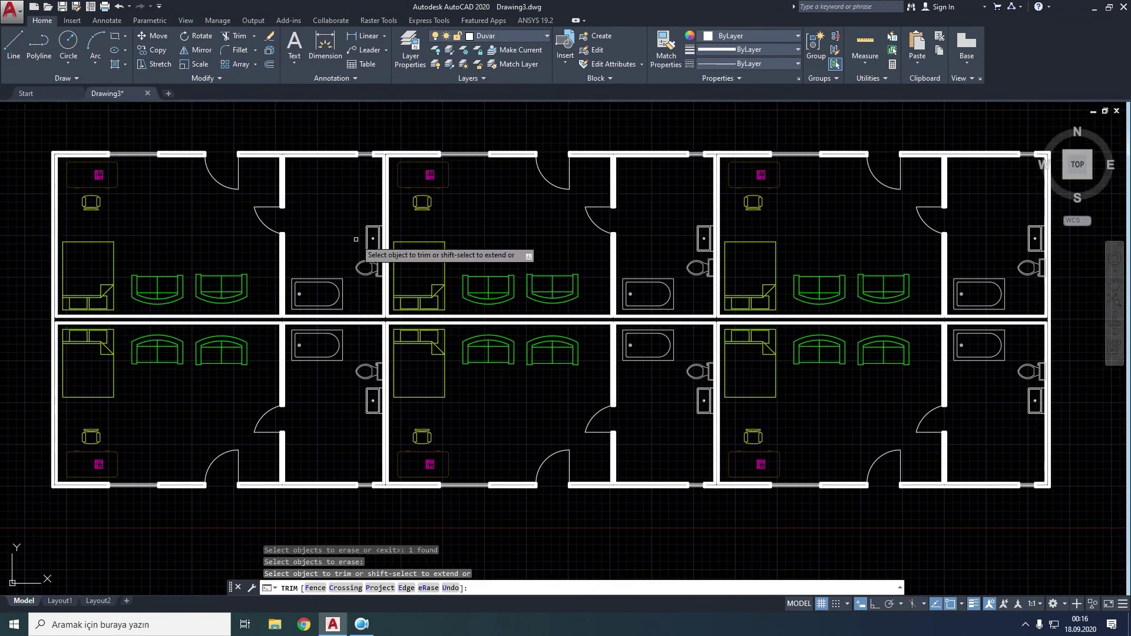
key("Escape")
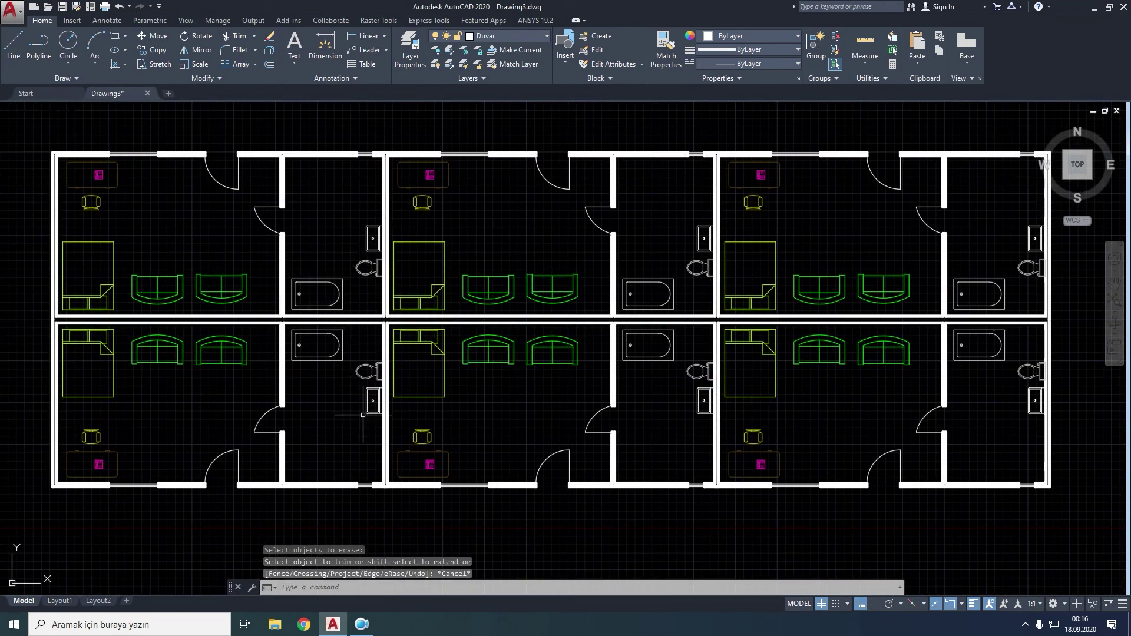